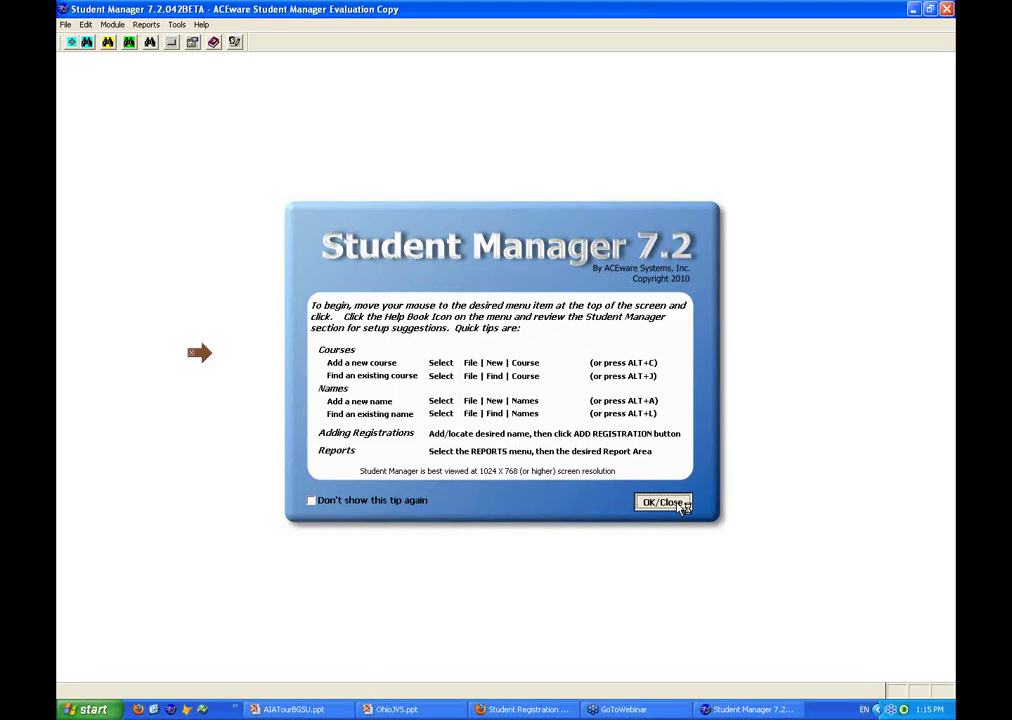
Dismiss the startup tip, bring Student Manager to the front, and show the Module menu's Names options
left_click(662, 502)
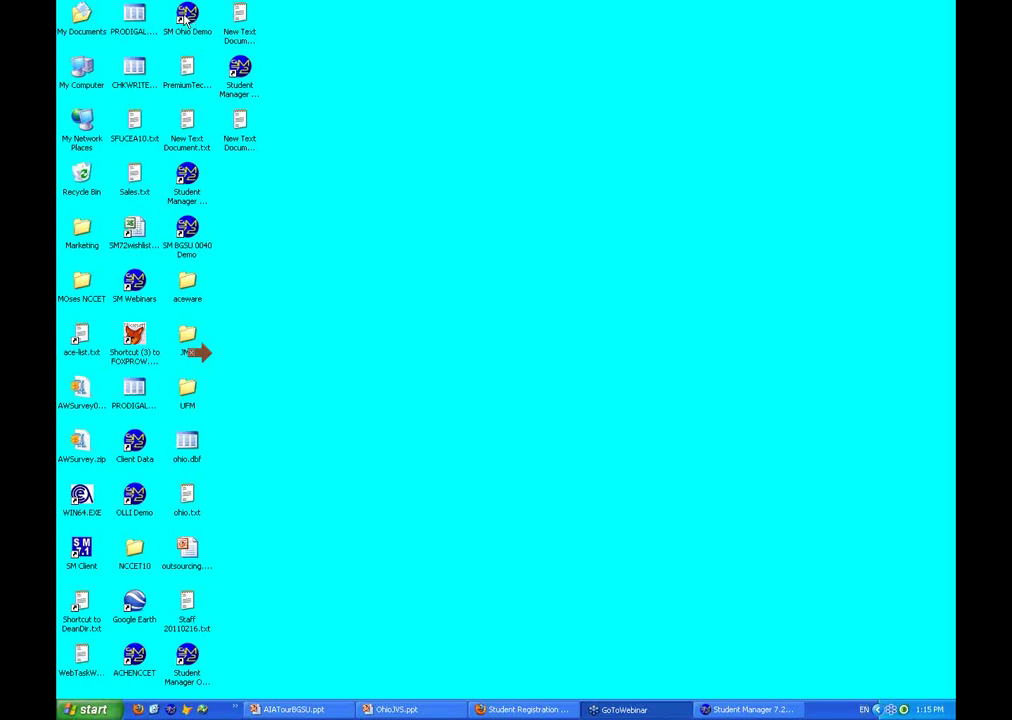
left_click(760, 709)
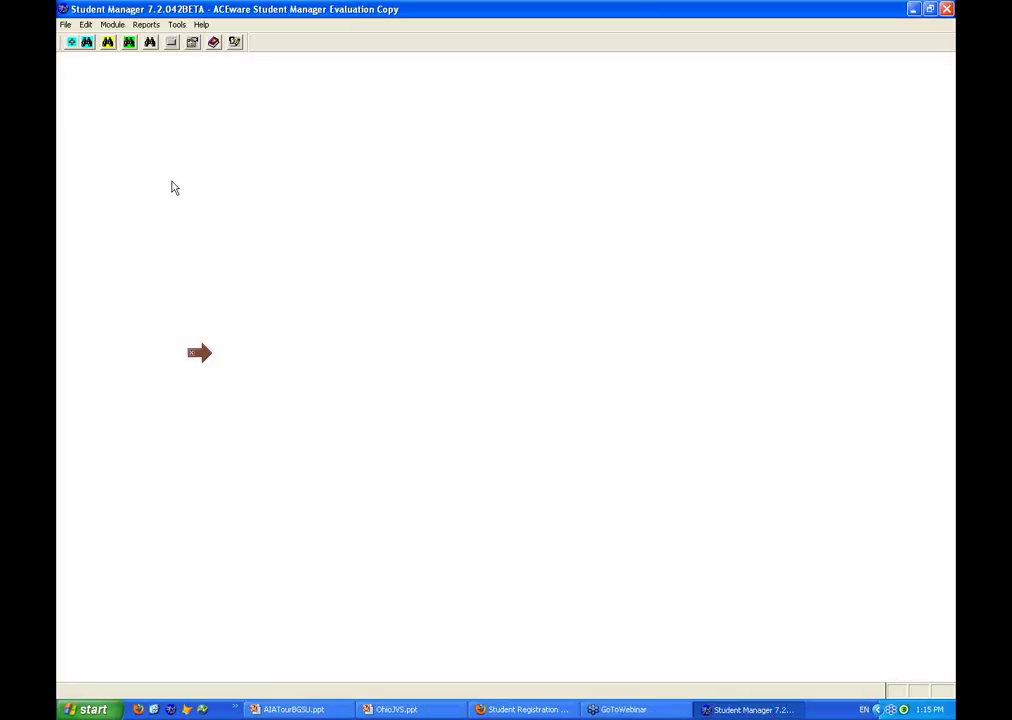
left_click(113, 26)
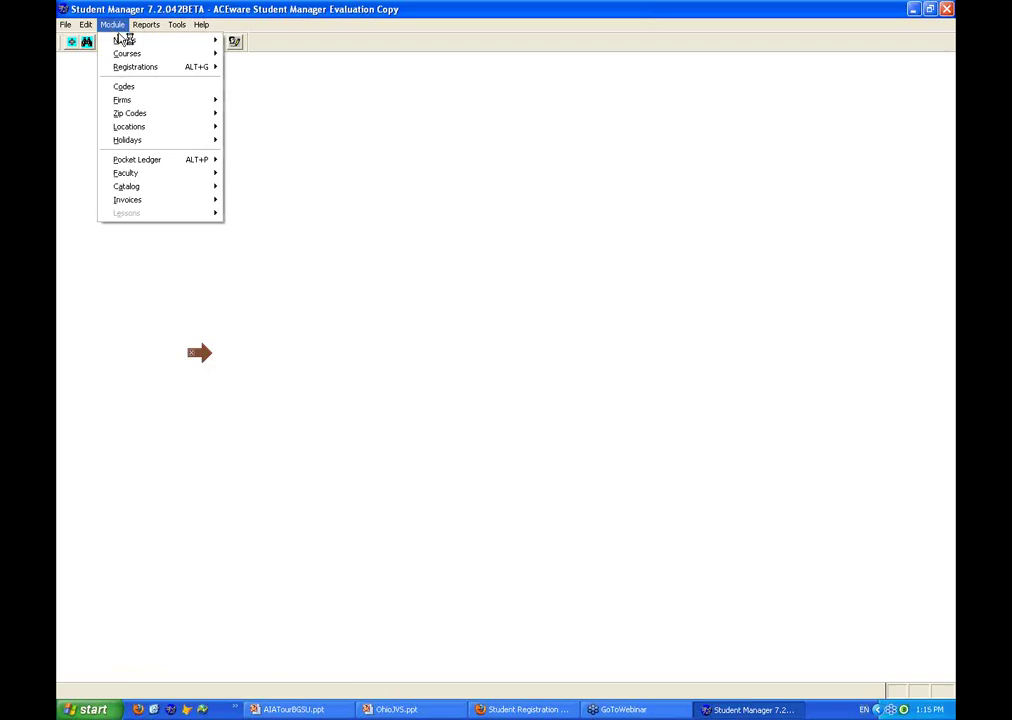
mouse_move(134, 44)
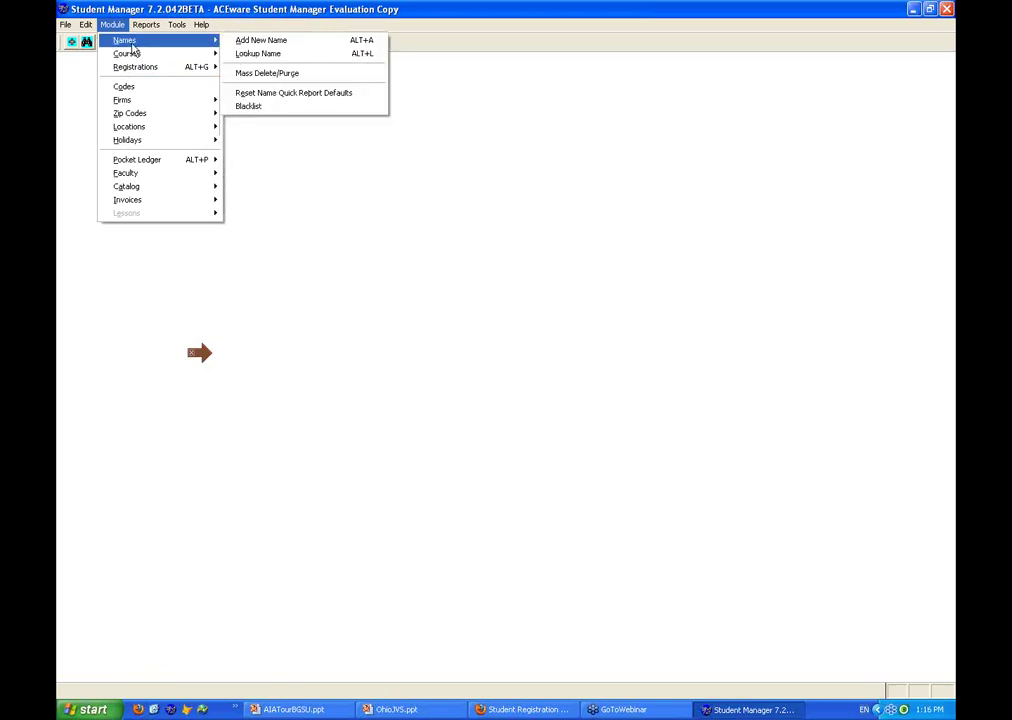
Look up a registrant by last name, open their name record, and view the second demographics page
left_click(259, 53)
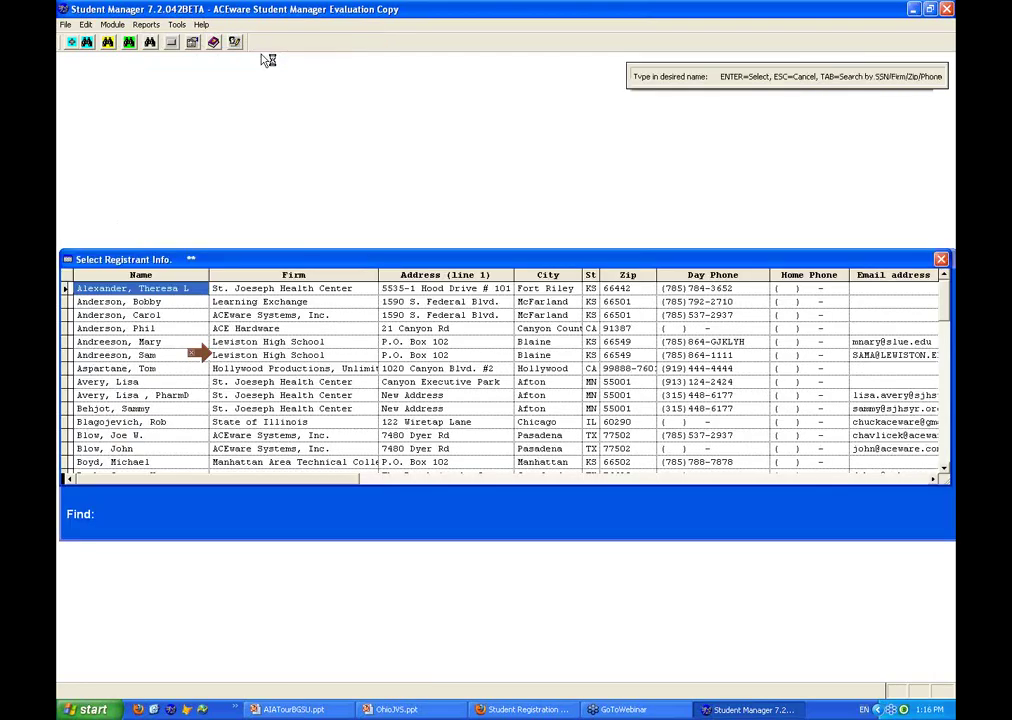
type("HAVLICE")
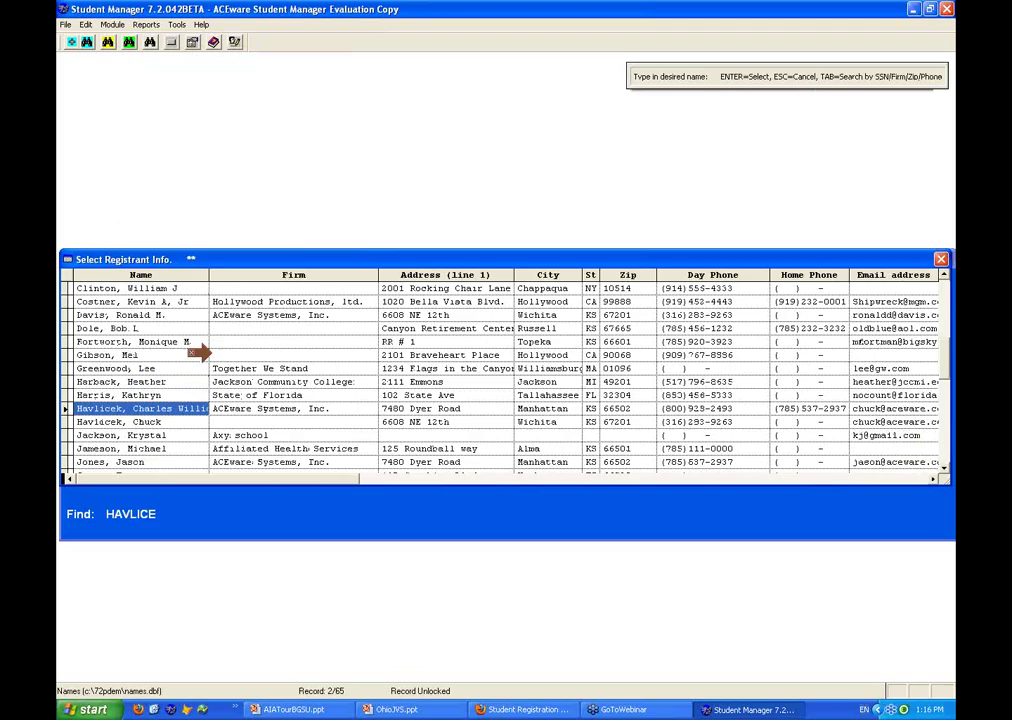
key("BackSpace")
key("BackSpace")
key("BackSpace")
key("BackSpace")
key("BackSpace")
key("BackSpace")
key("BackSpace")
type("LEISURE")
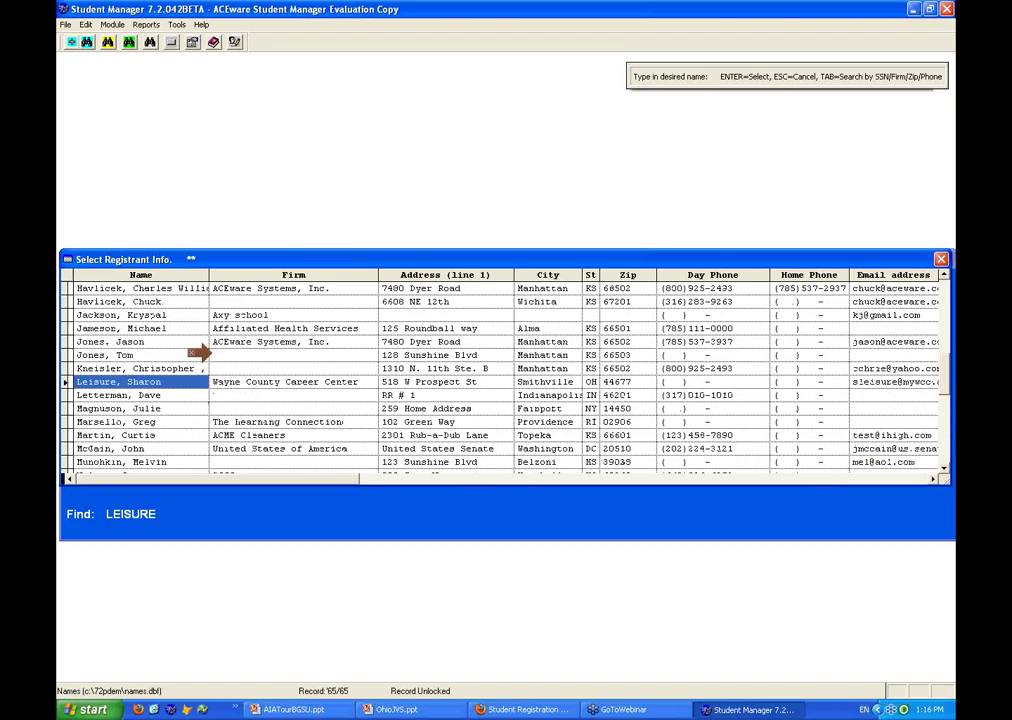
key("Return")
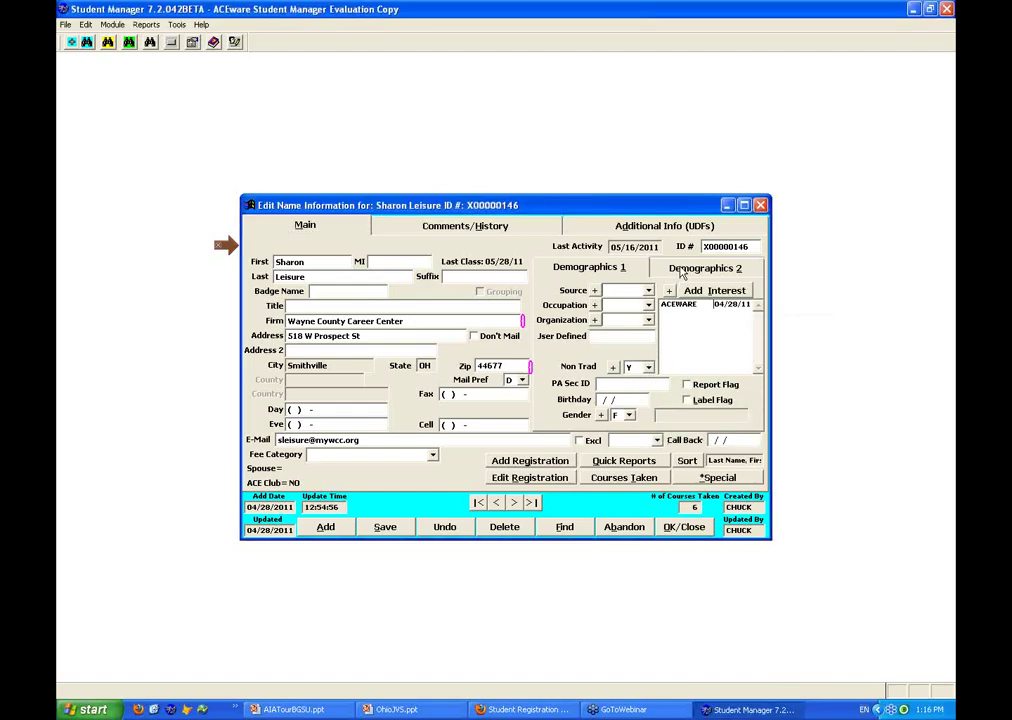
left_click(683, 270)
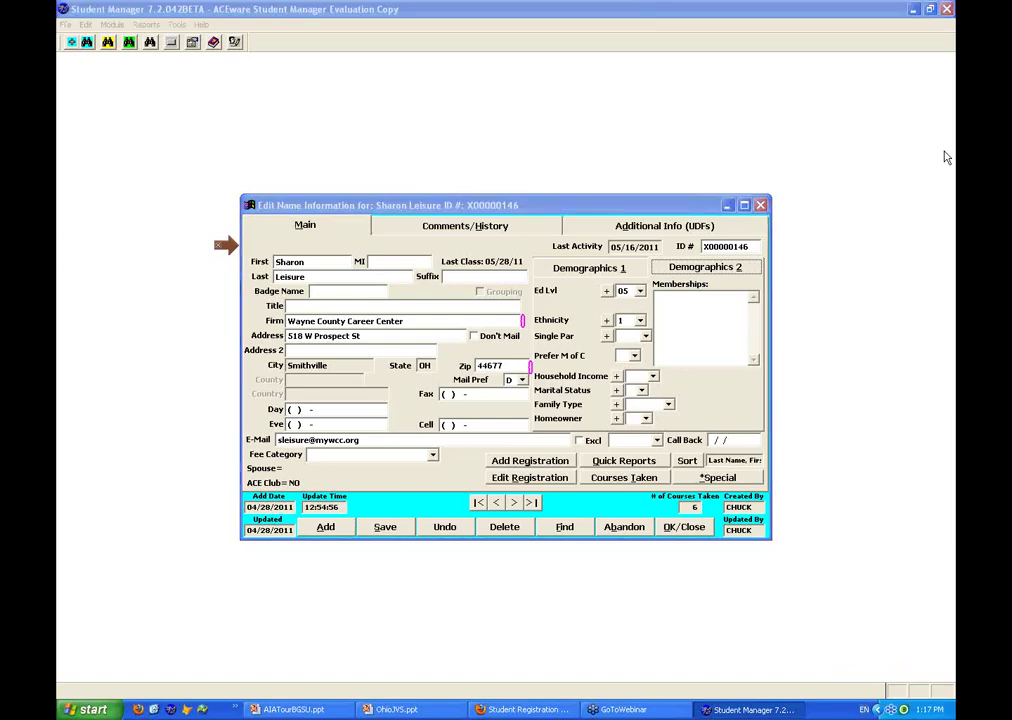
Switch to the other registrant's name record, which lists interests 11LINENR and HRD
left_click(861, 292)
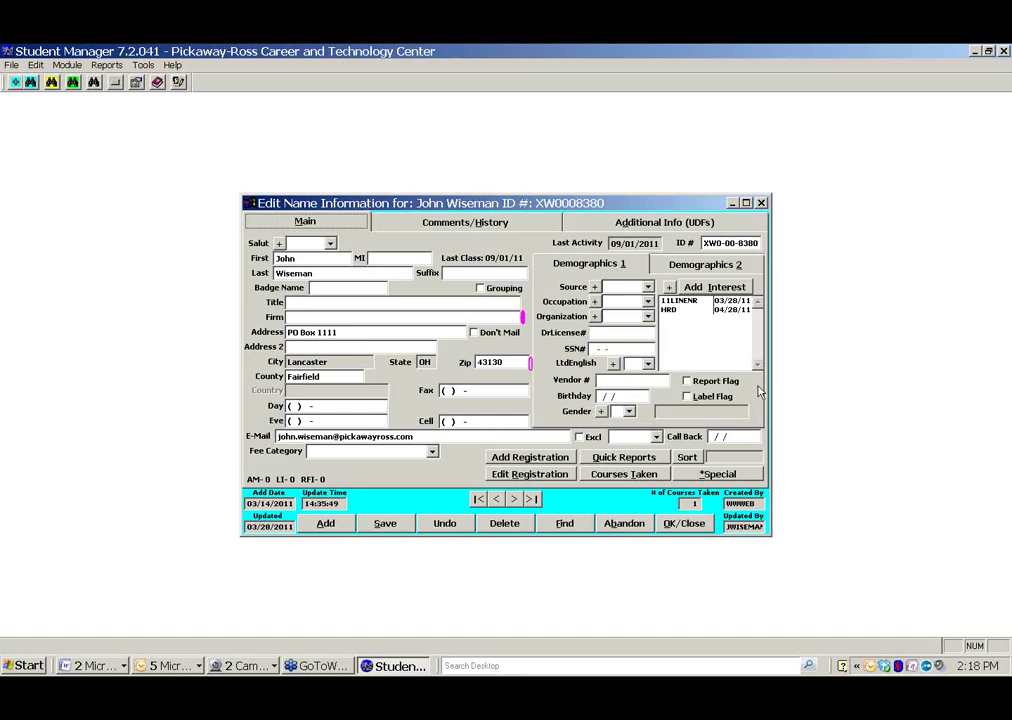
left_click(706, 265)
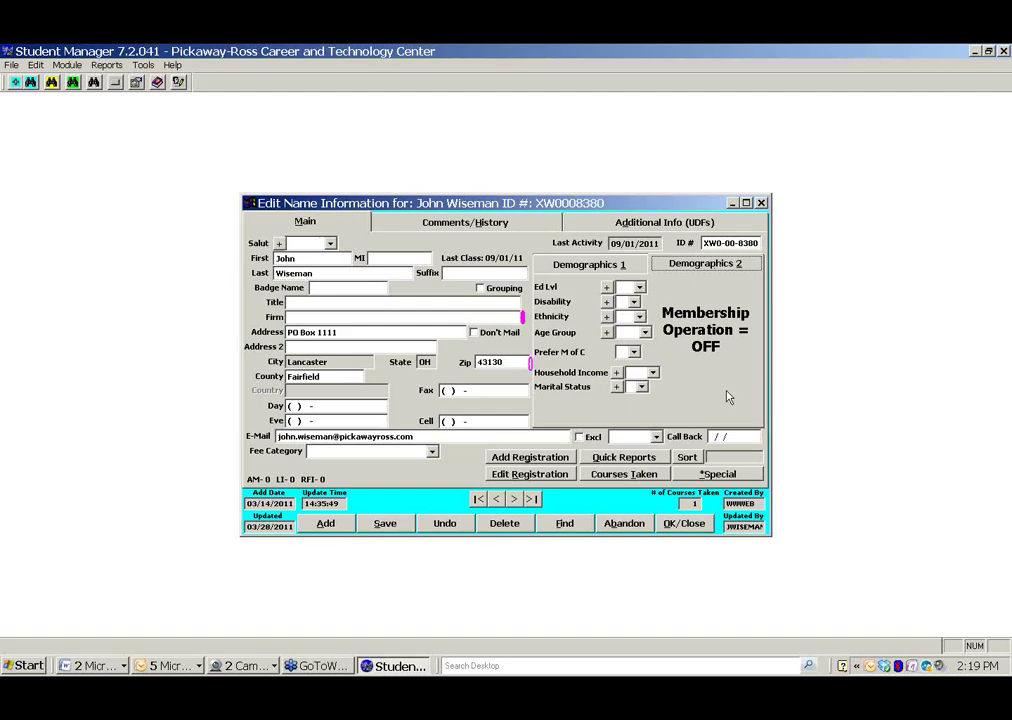
left_click(640, 288)
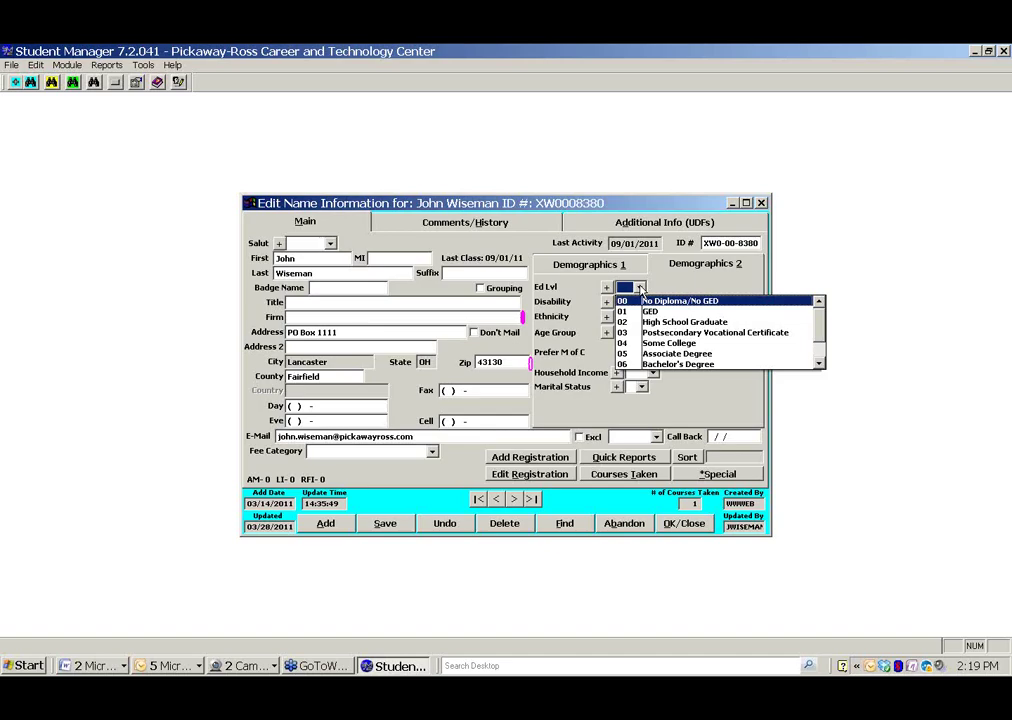
left_click(640, 288)
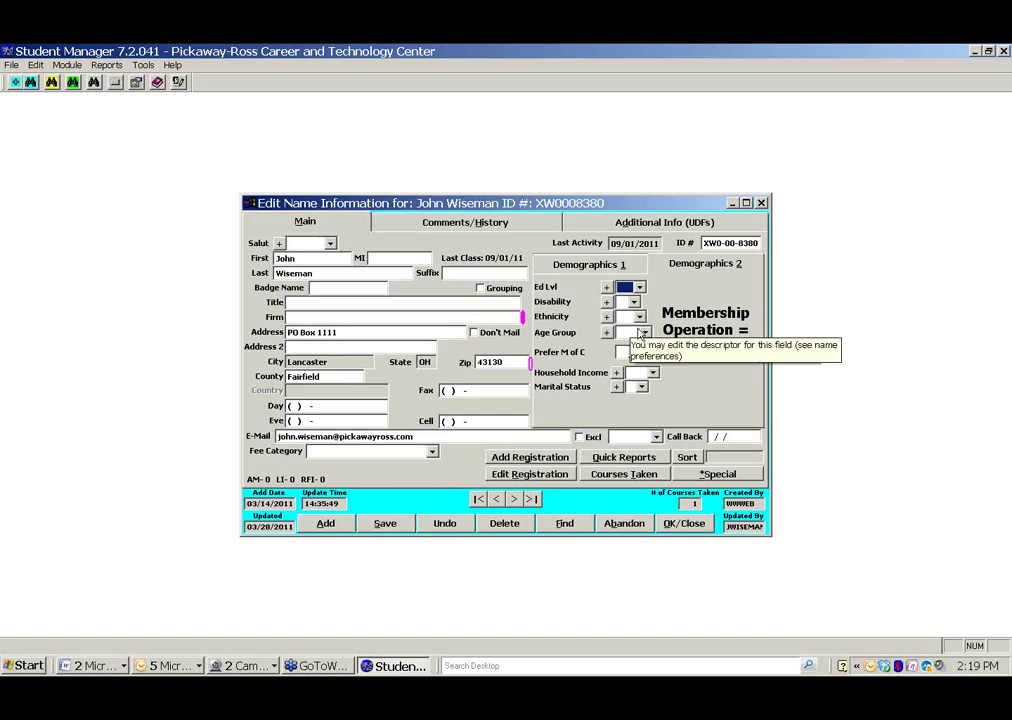
left_click(645, 333)
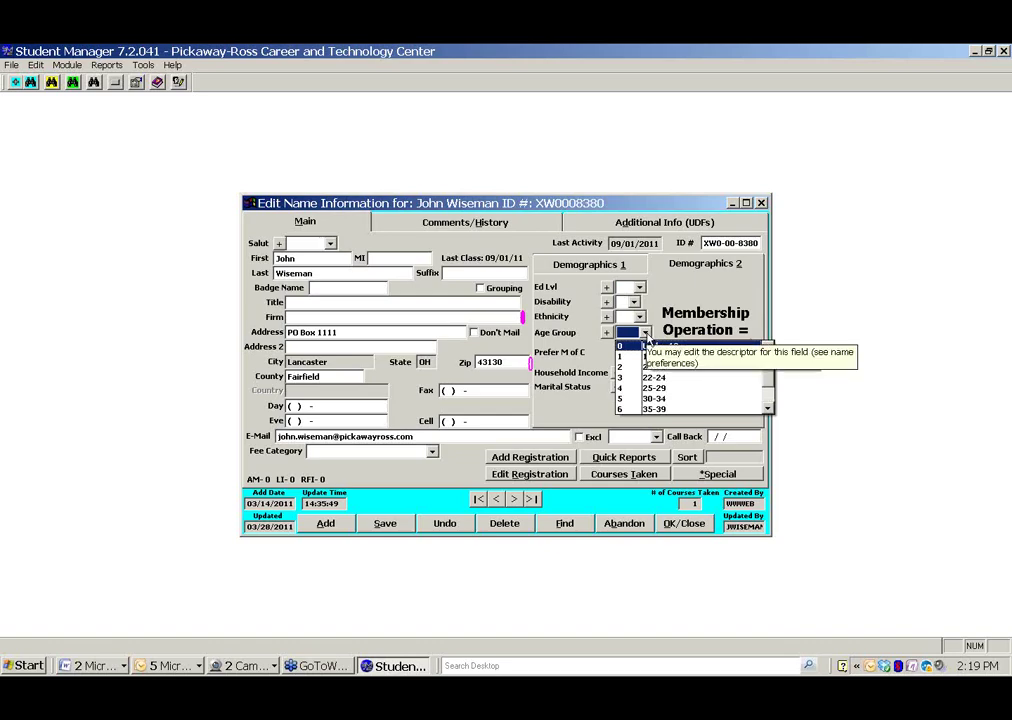
left_click(645, 336)
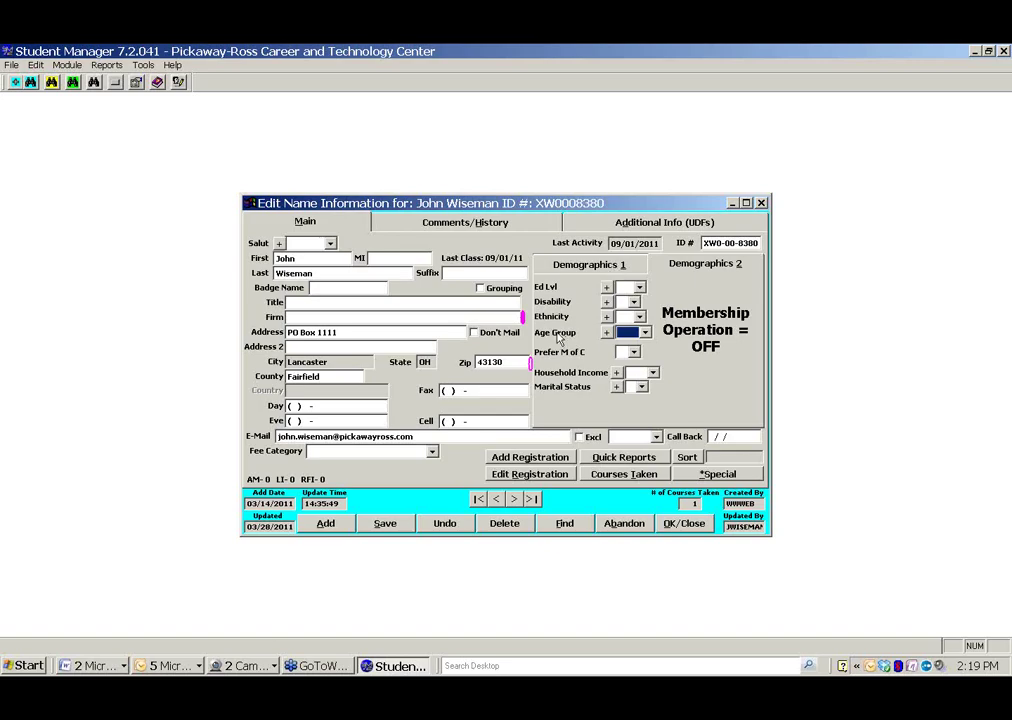
left_click(645, 332)
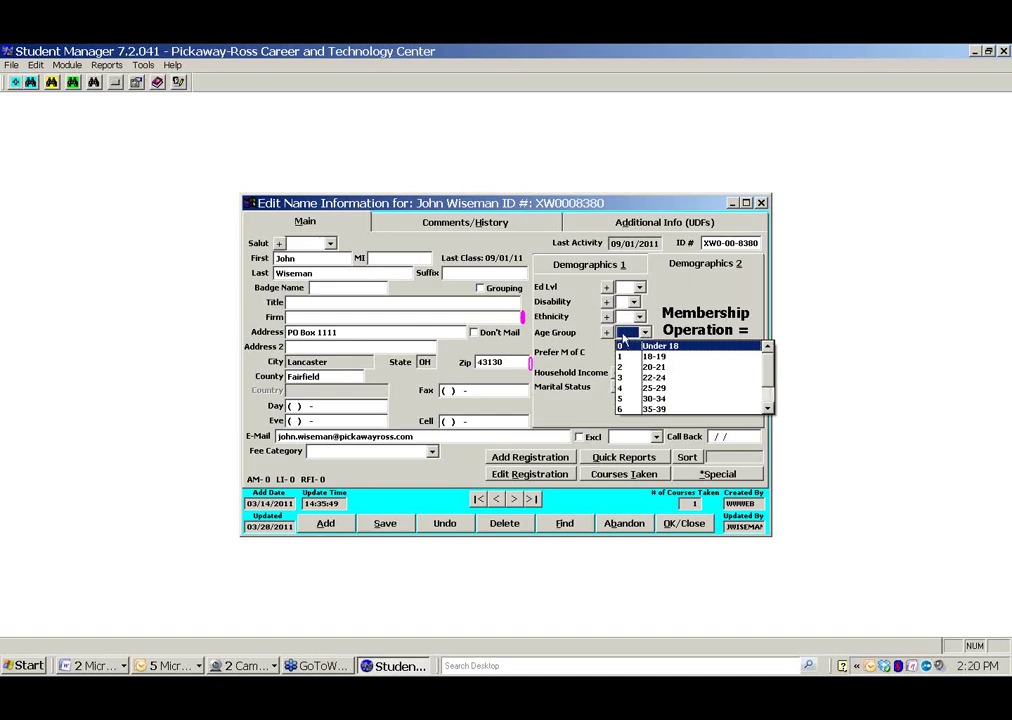
left_click(645, 333)
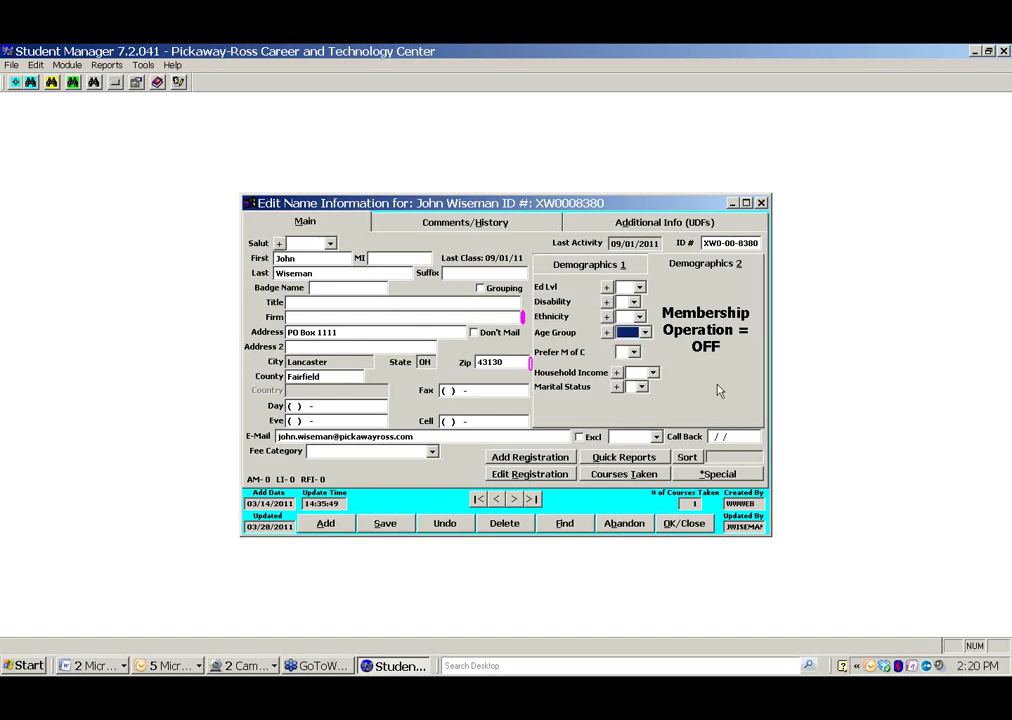
left_click(613, 268)
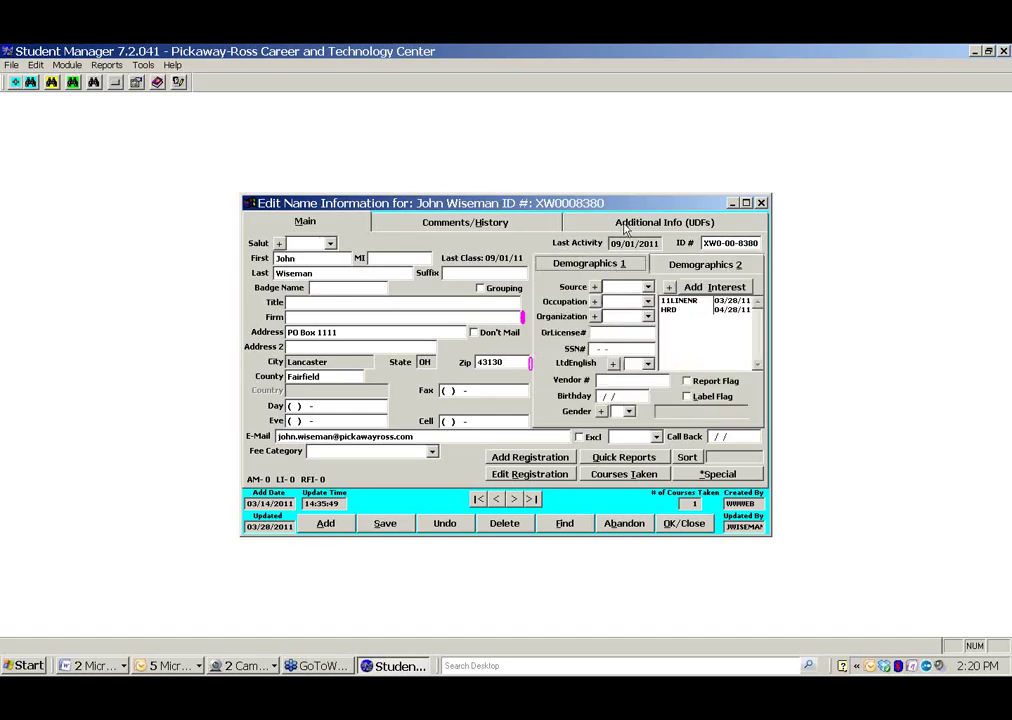
left_click(630, 225)
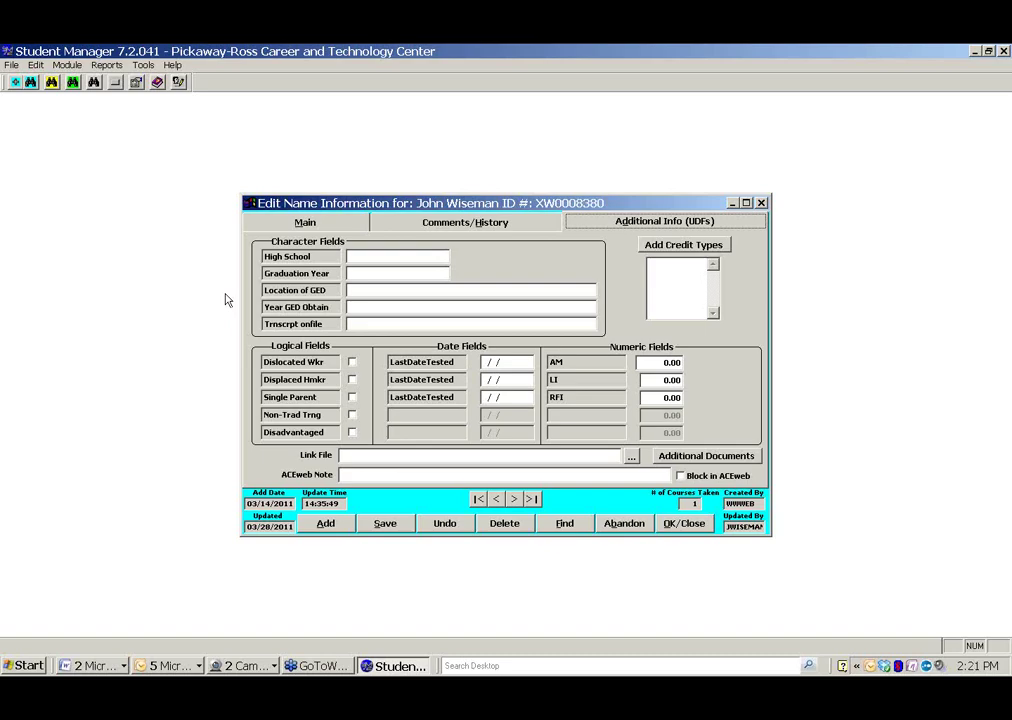
left_click(305, 222)
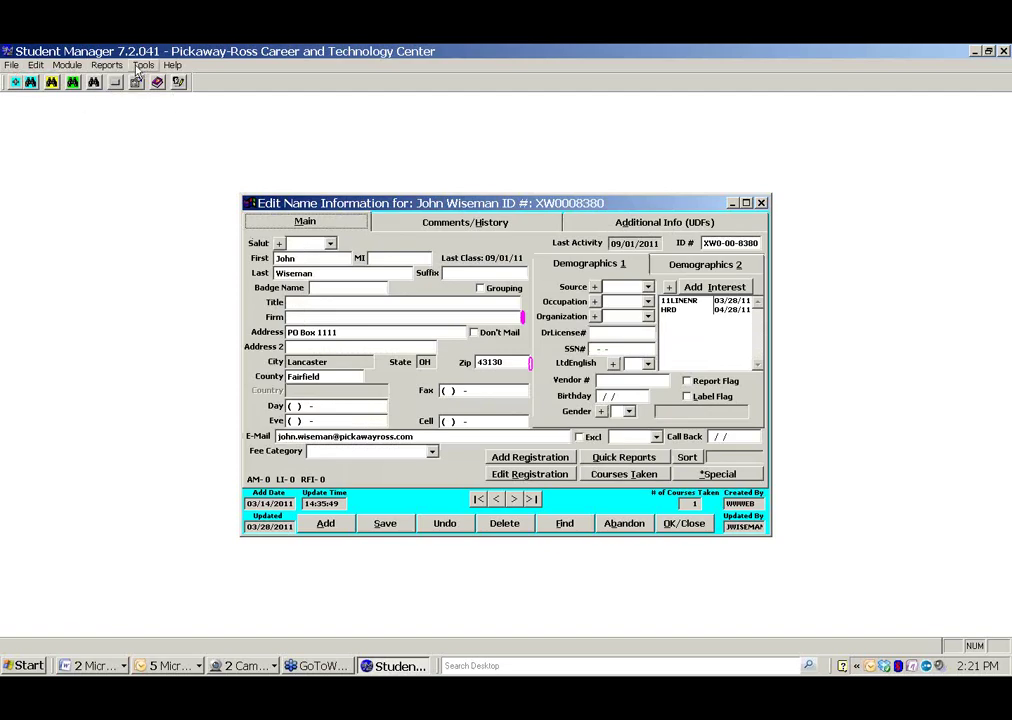
Show the Names page of Preferences, listing enabled and relabelled name fields
left_click(136, 82)
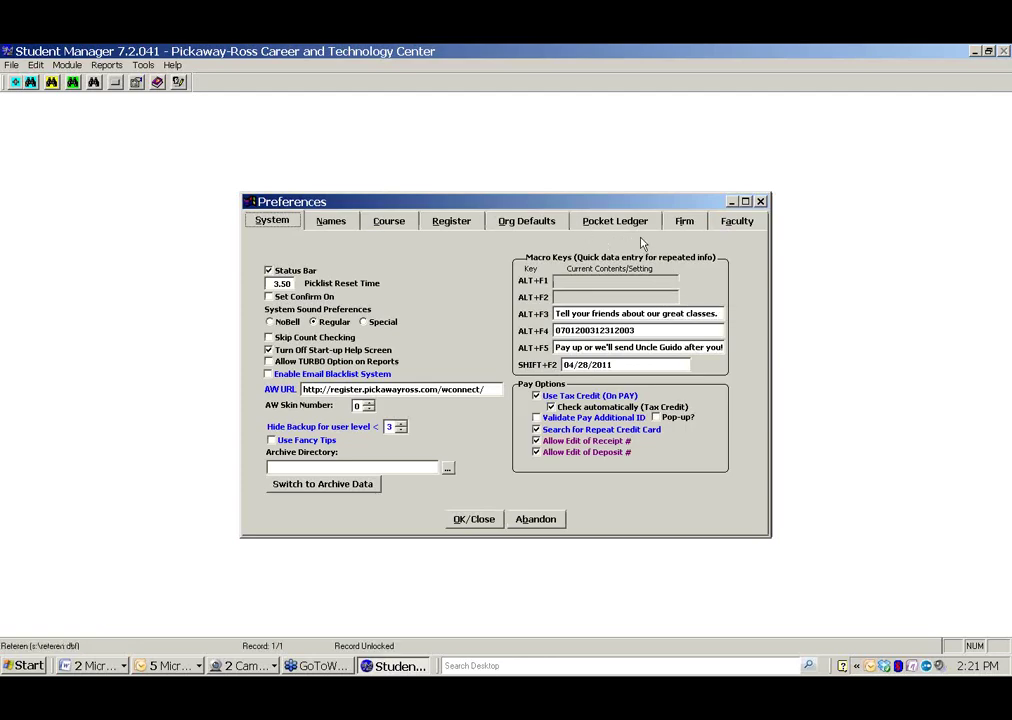
left_click(336, 222)
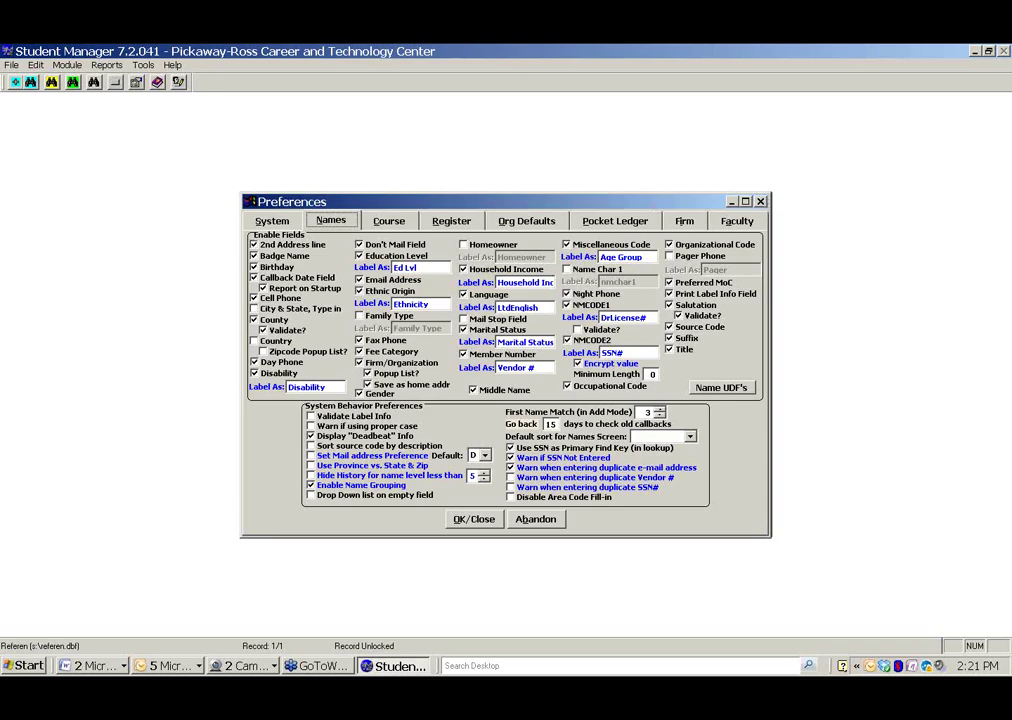
Close Preferences, move the name record window up and left, and select the Call Back date field
left_click(760, 202)
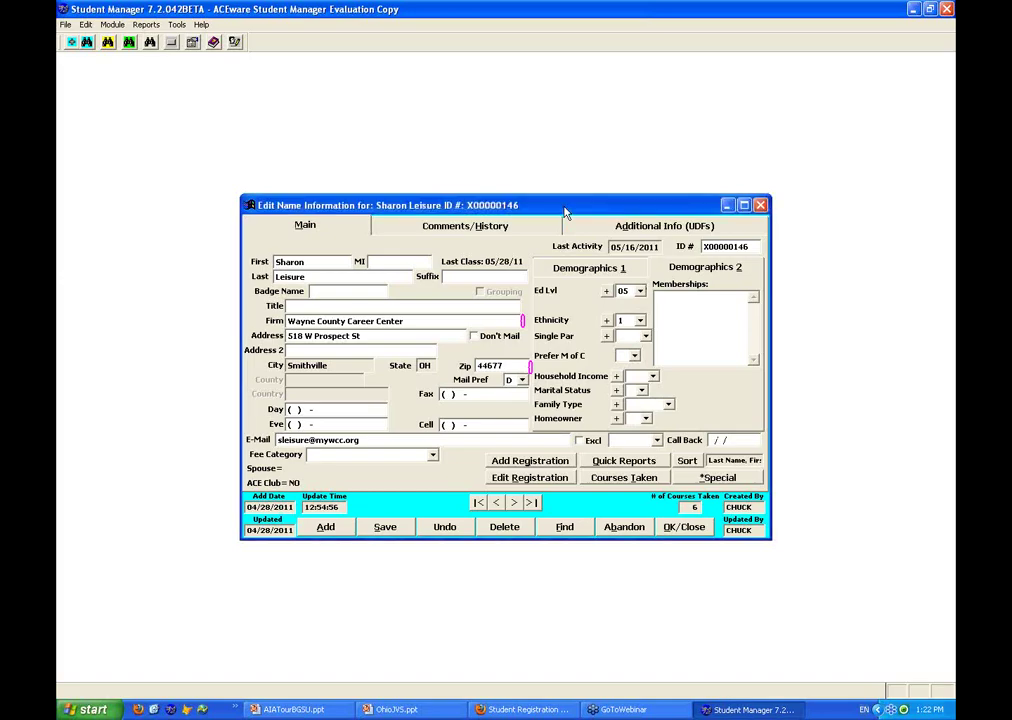
left_click_drag(565, 212, 507, 183)
left_click(653, 413)
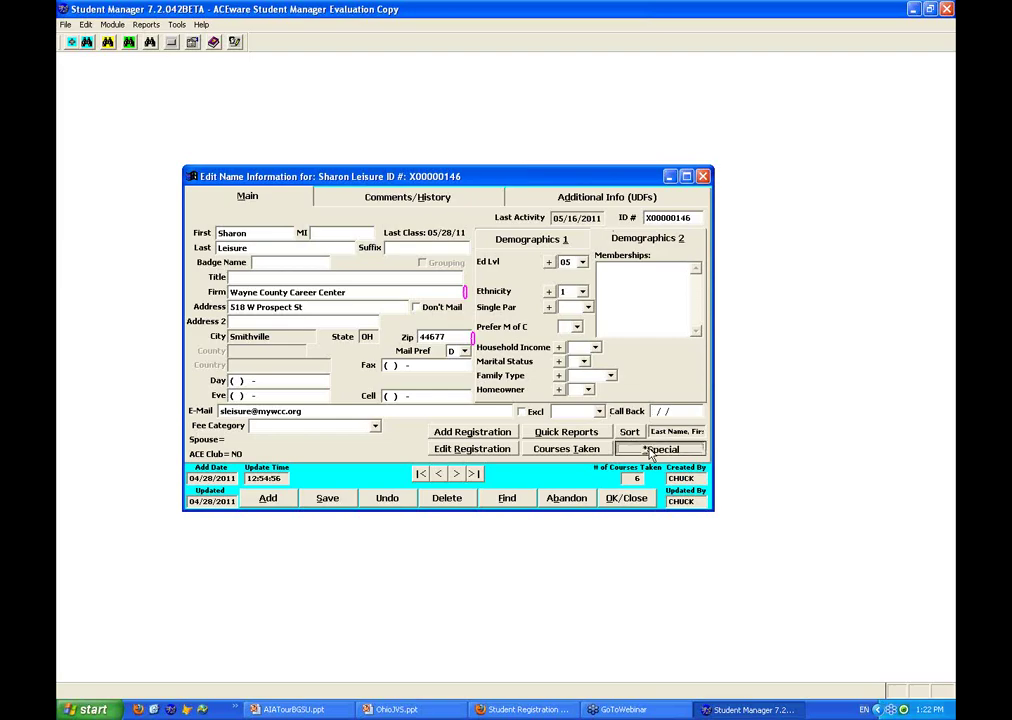
Set call-back date 05/08/2011 and add the contact note 'Had a conference visit with her.'
left_click(648, 452)
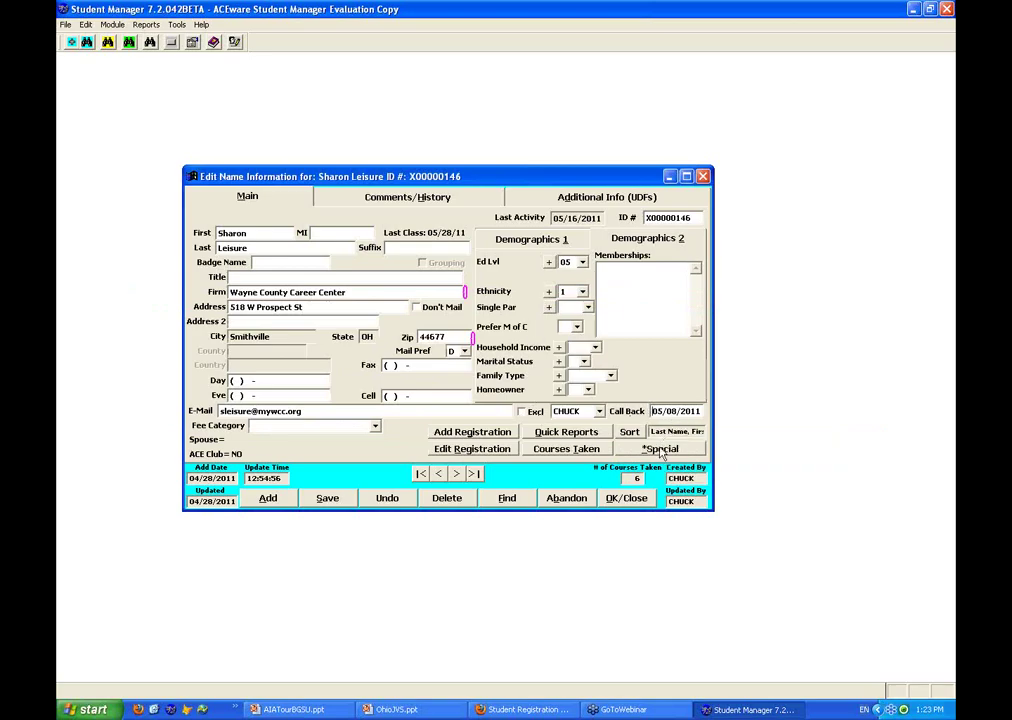
left_click(660, 450)
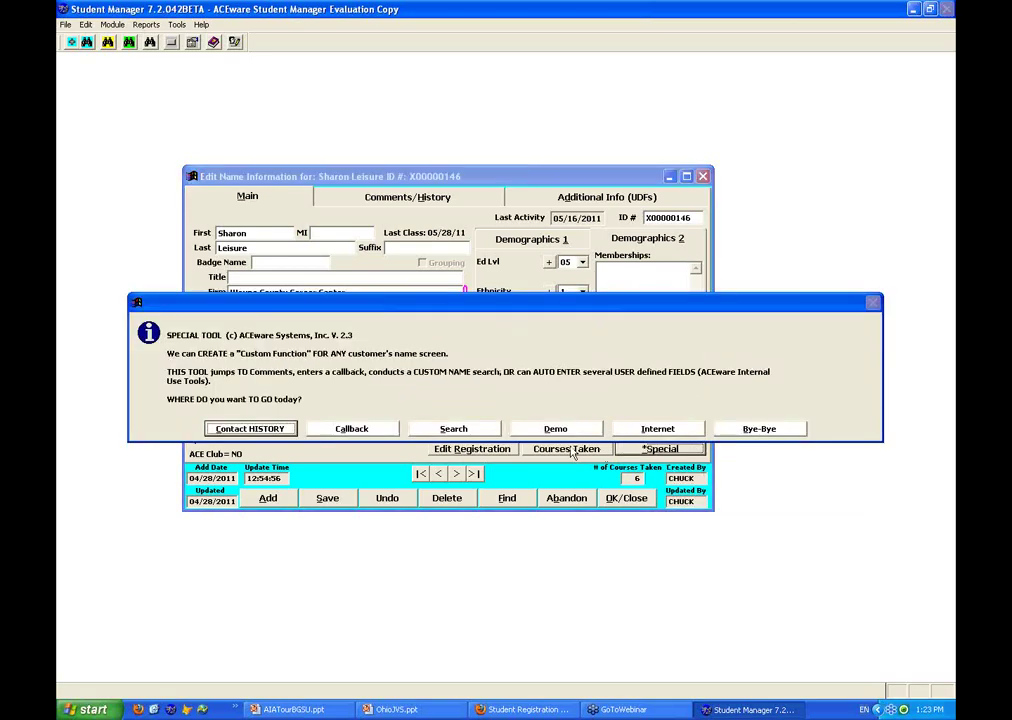
left_click(250, 428)
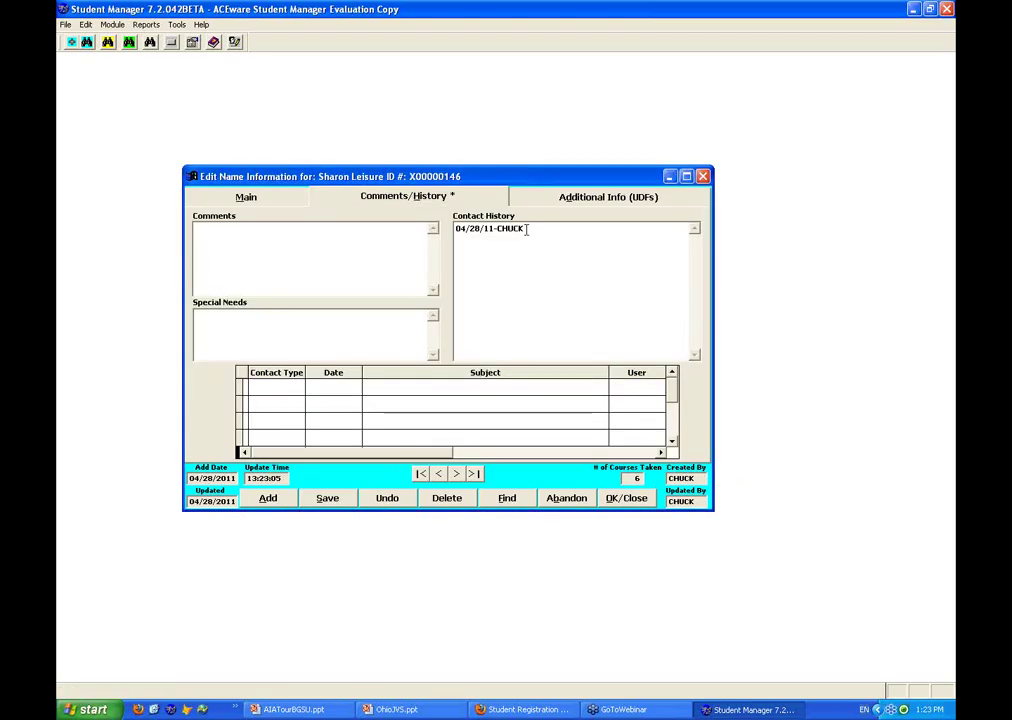
type("Had a conferece v")
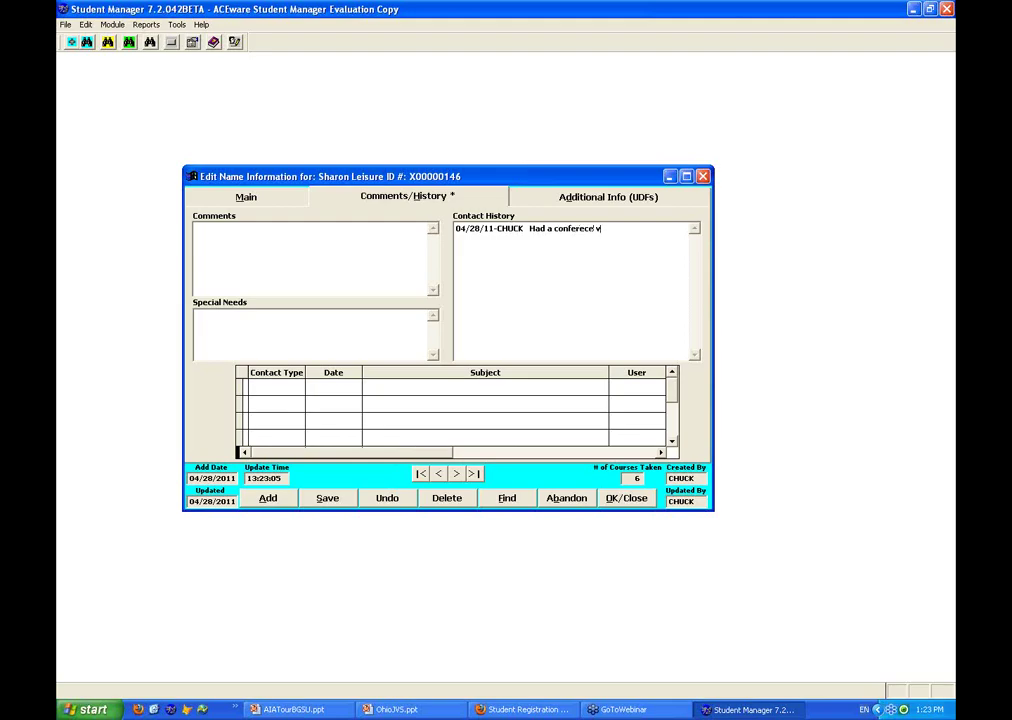
type("isit with her..")
left_click(584, 228)
type("n")
left_click(289, 197)
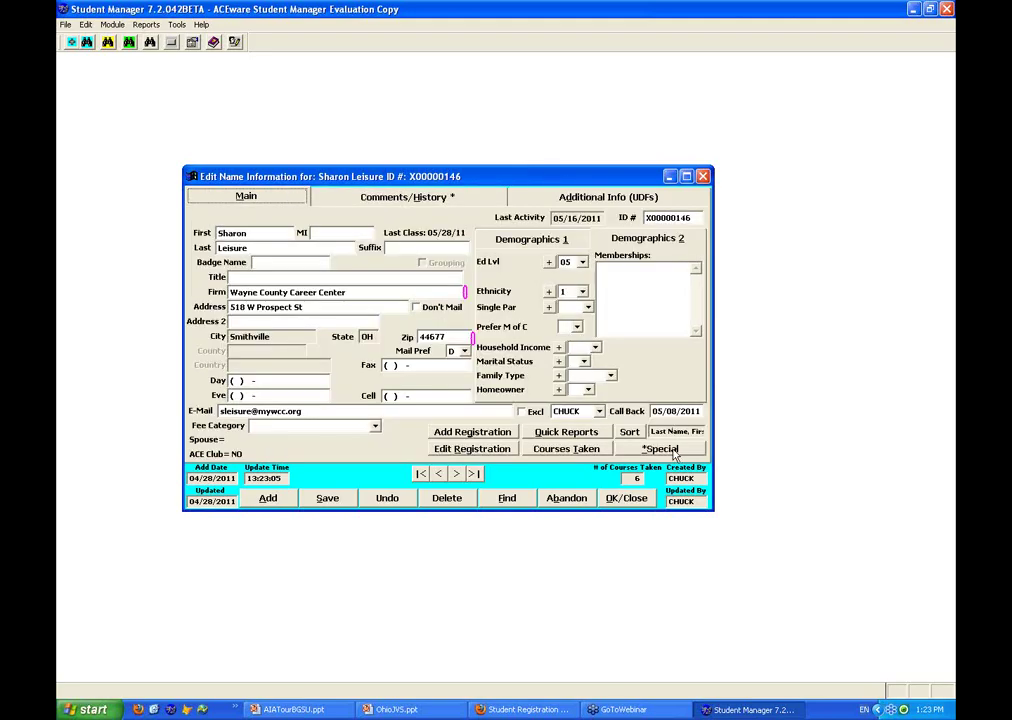
Save the name record and open course 11SACE010B for editing
left_click(628, 499)
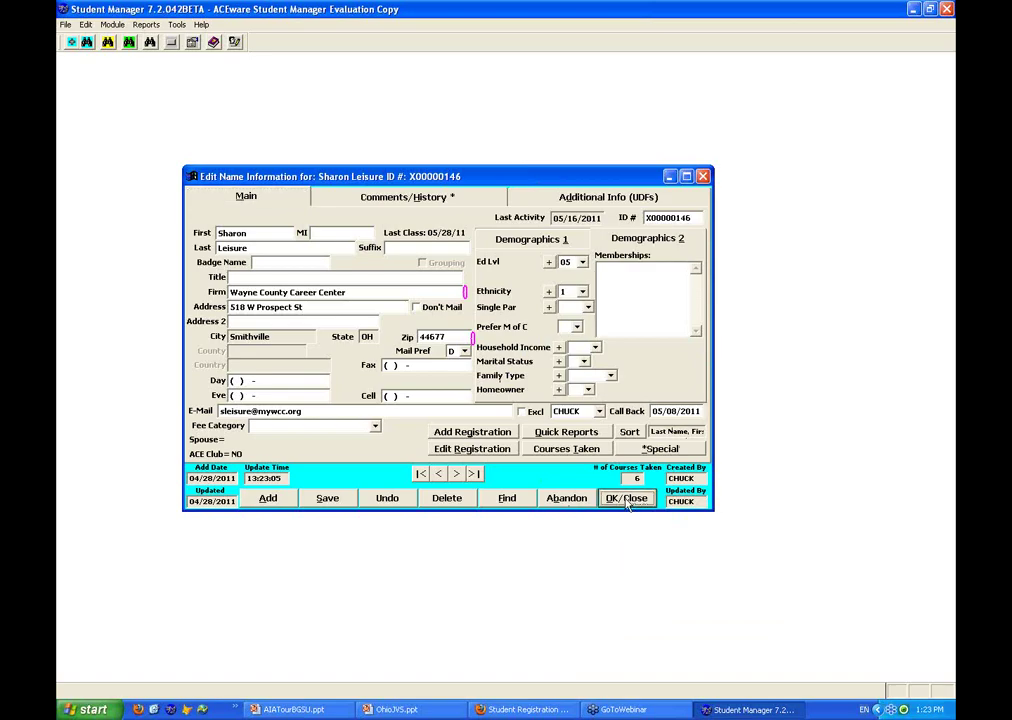
left_click(110, 42)
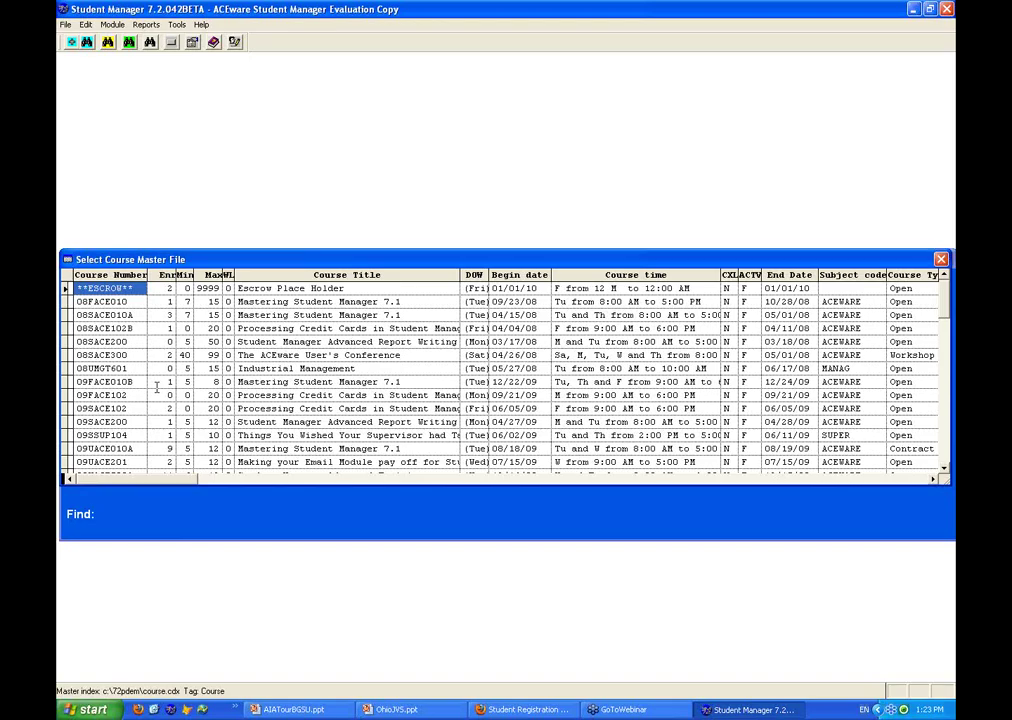
double_click(156, 388)
key("Return")
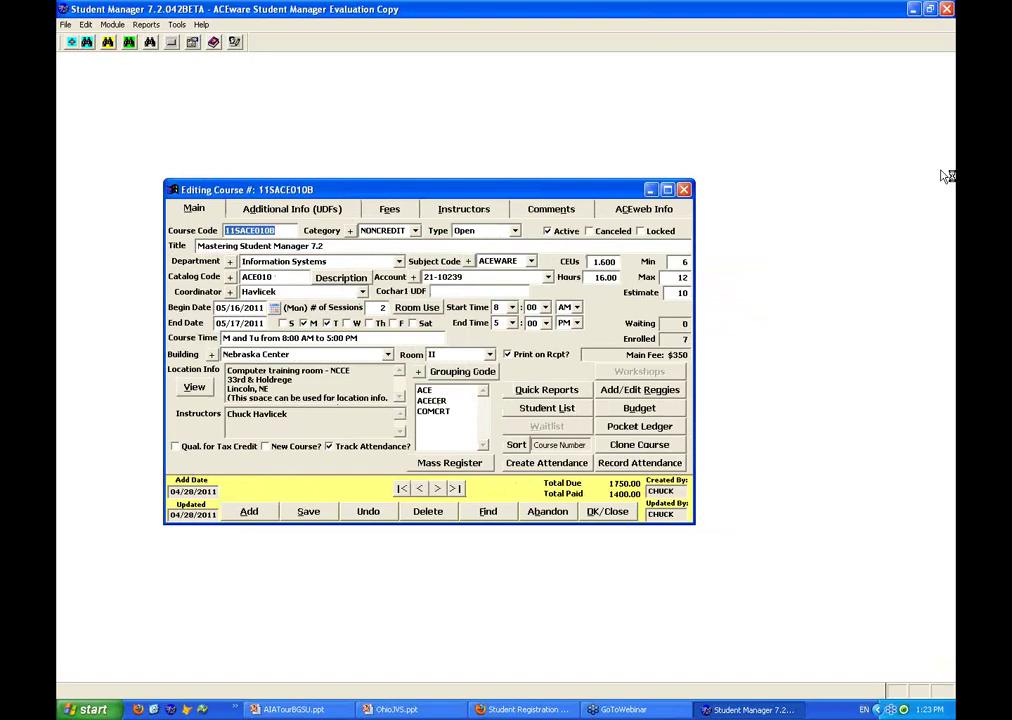
Start recording attendance for 11SACE010B and choose to create its missing attendance records
left_click(776, 265)
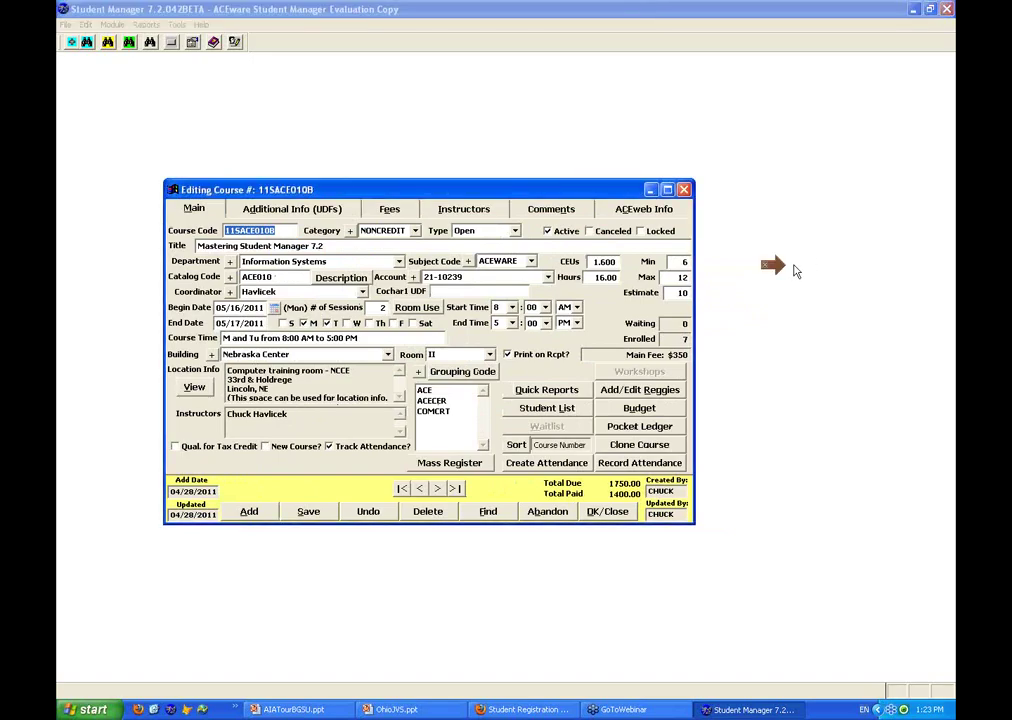
mouse_move(795, 270)
left_mouse_down()
mouse_move(625, 268)
mouse_move(617, 284)
mouse_move(557, 266)
mouse_move(332, 466)
left_mouse_up()
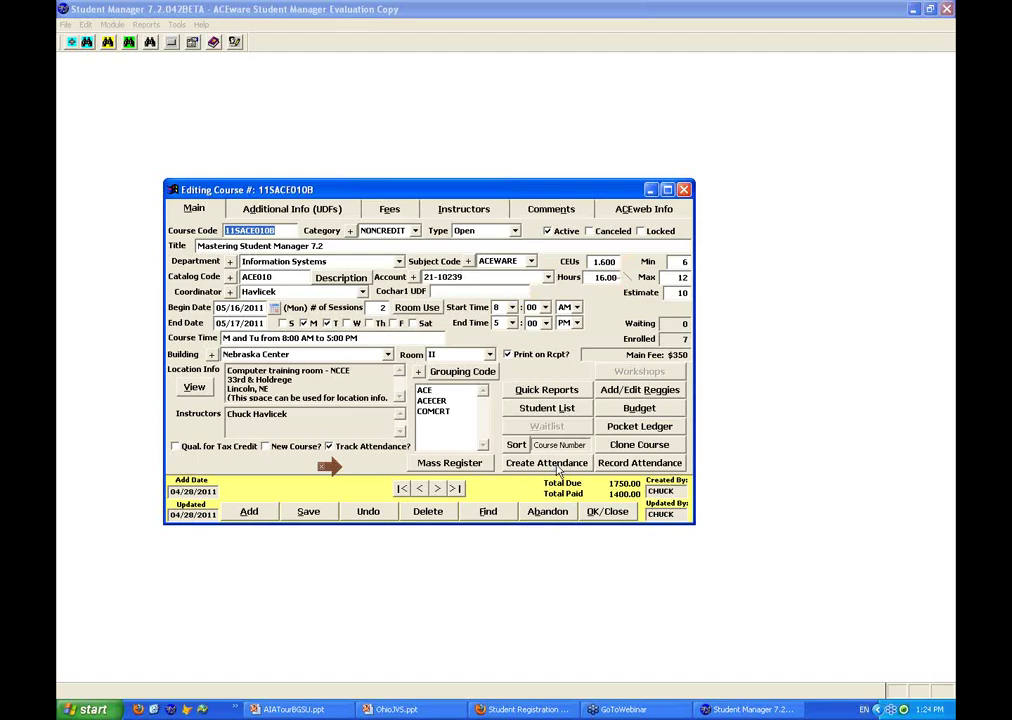
left_click(650, 466)
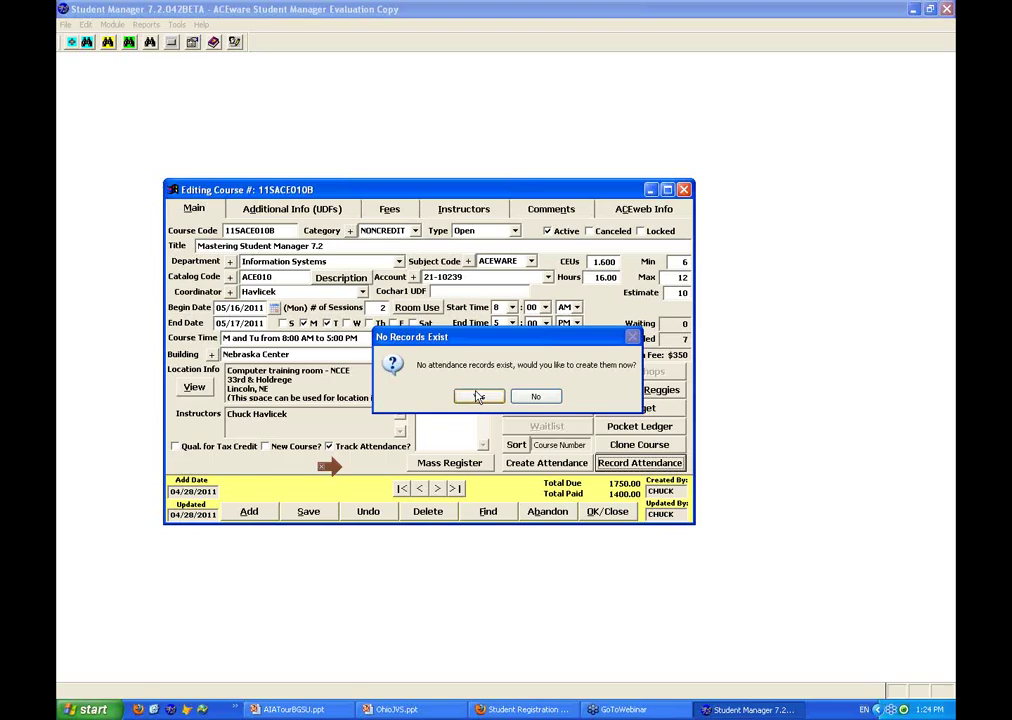
left_click(478, 397)
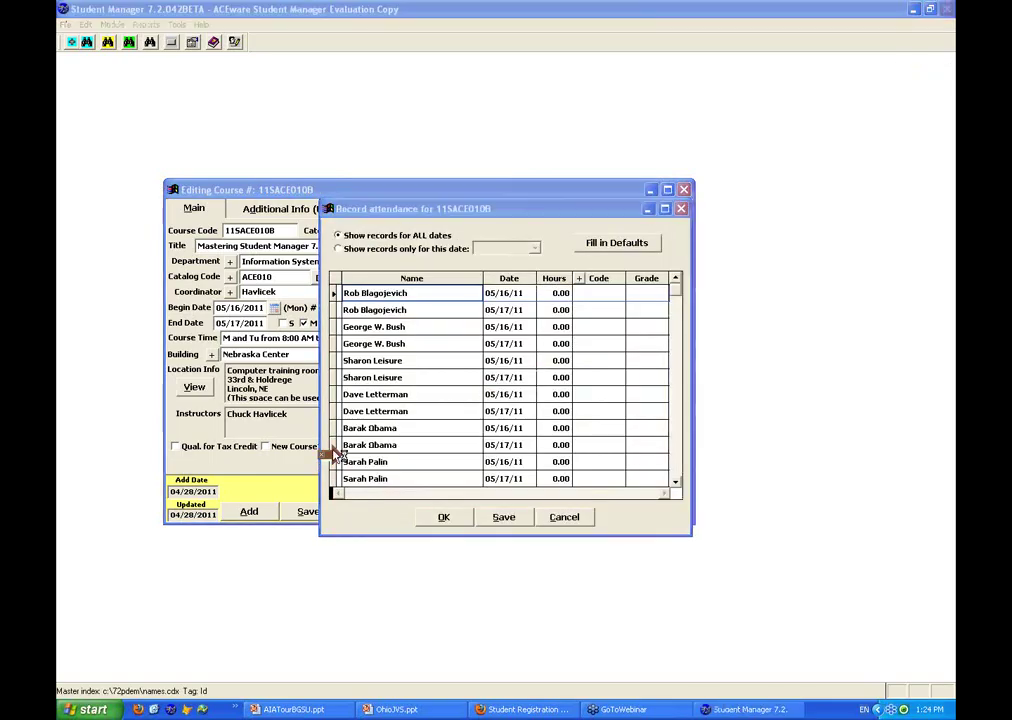
Show only 05/16/11 attendance and fill in the default 8.00 hours for all seven students
left_click(338, 248)
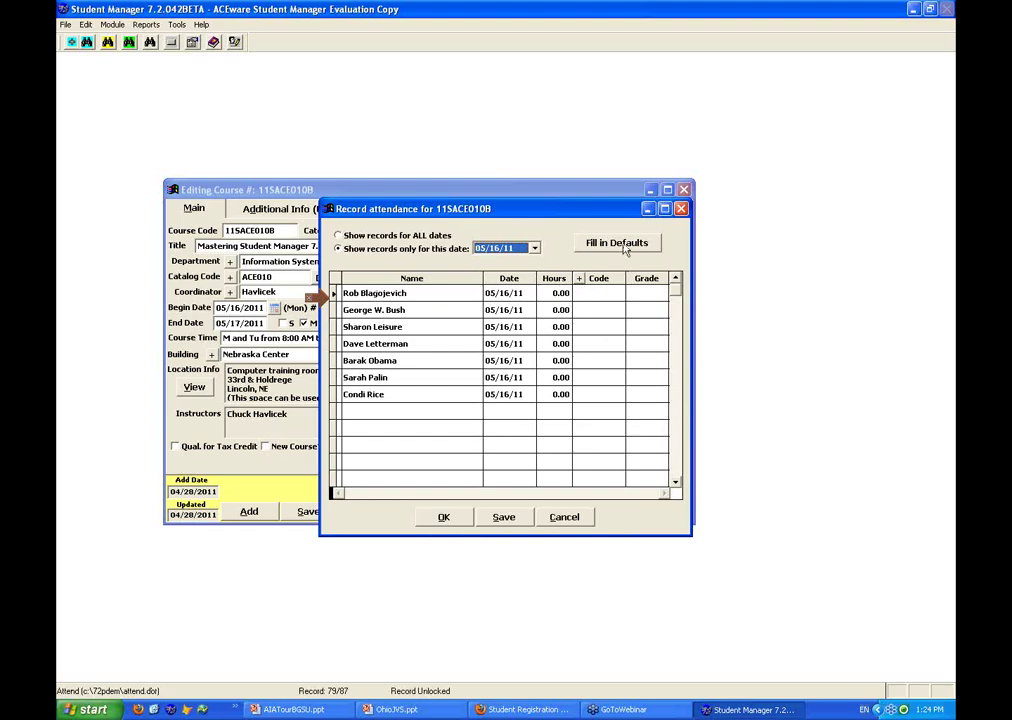
left_click(622, 248)
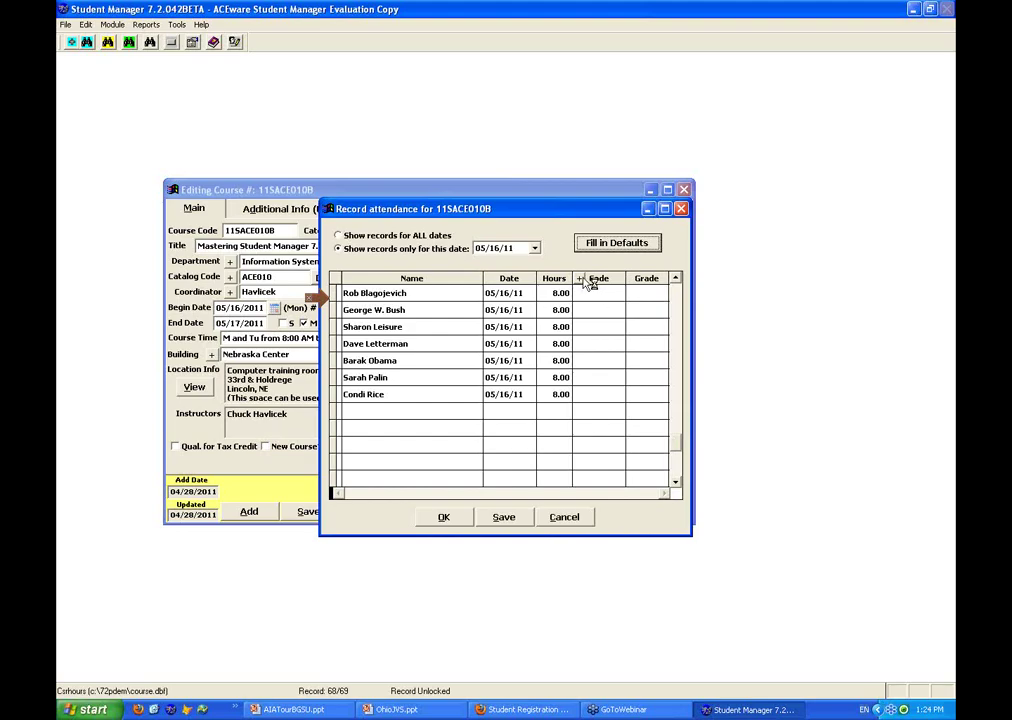
left_click(580, 278)
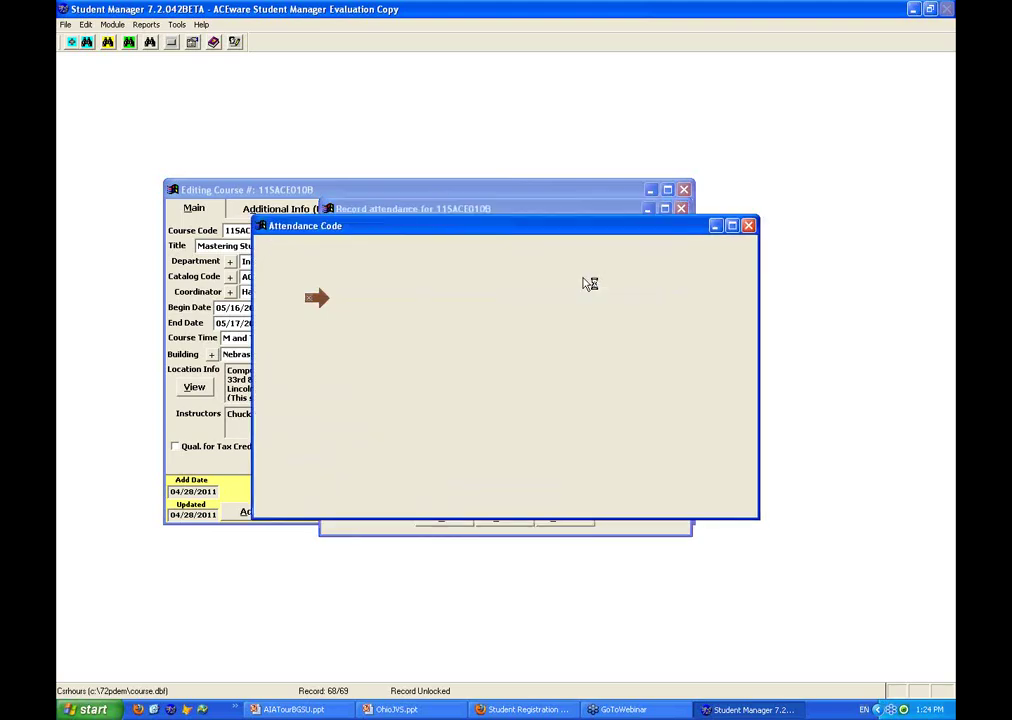
Add absence code WHY described 'Why is she not there' and assign it to the first student
type("Why")
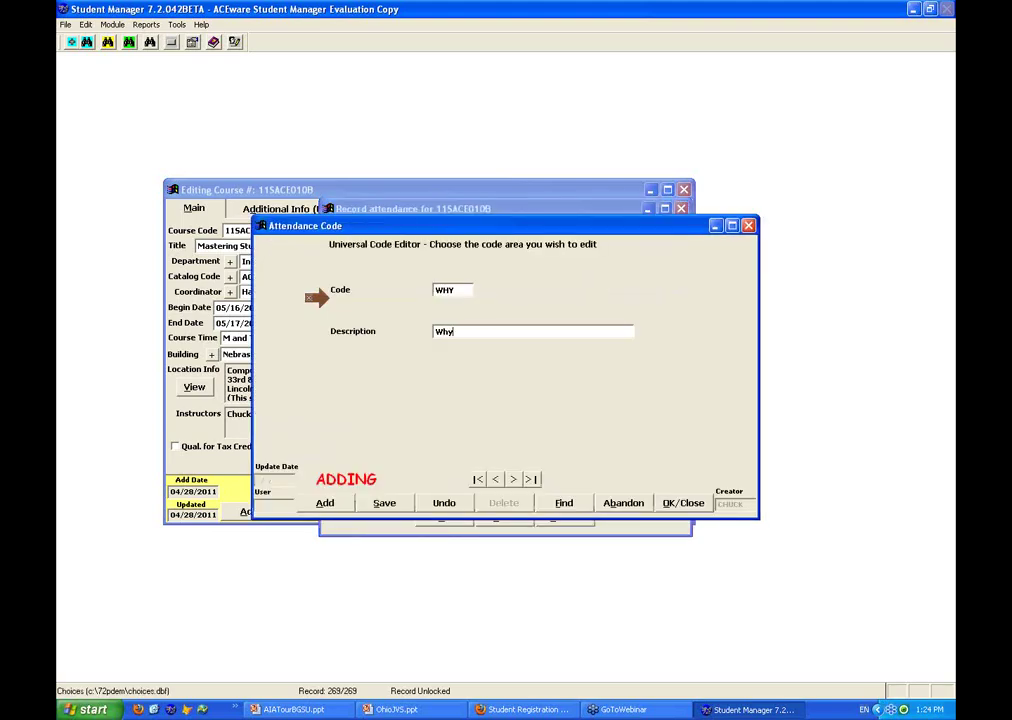
type(" is she not there")
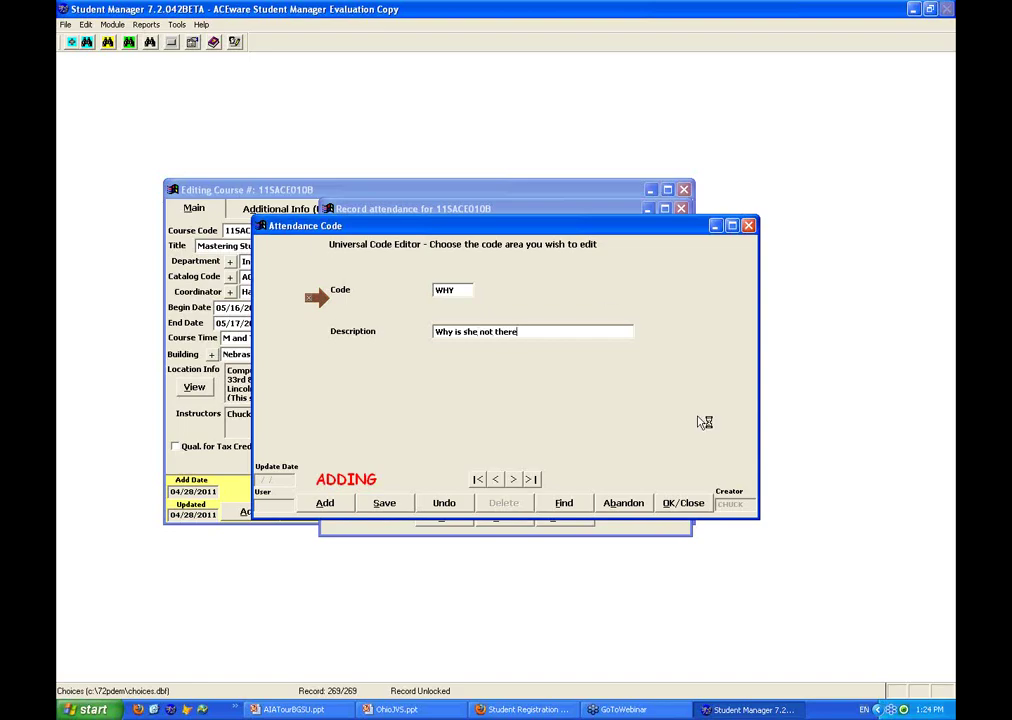
left_click(683, 504)
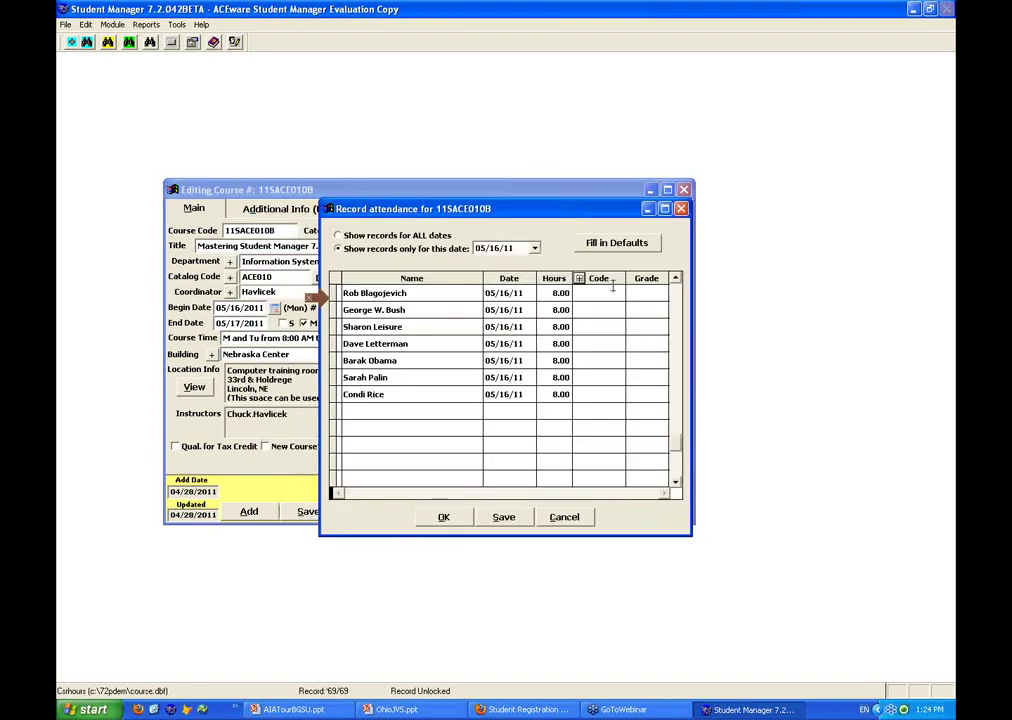
left_click(615, 293)
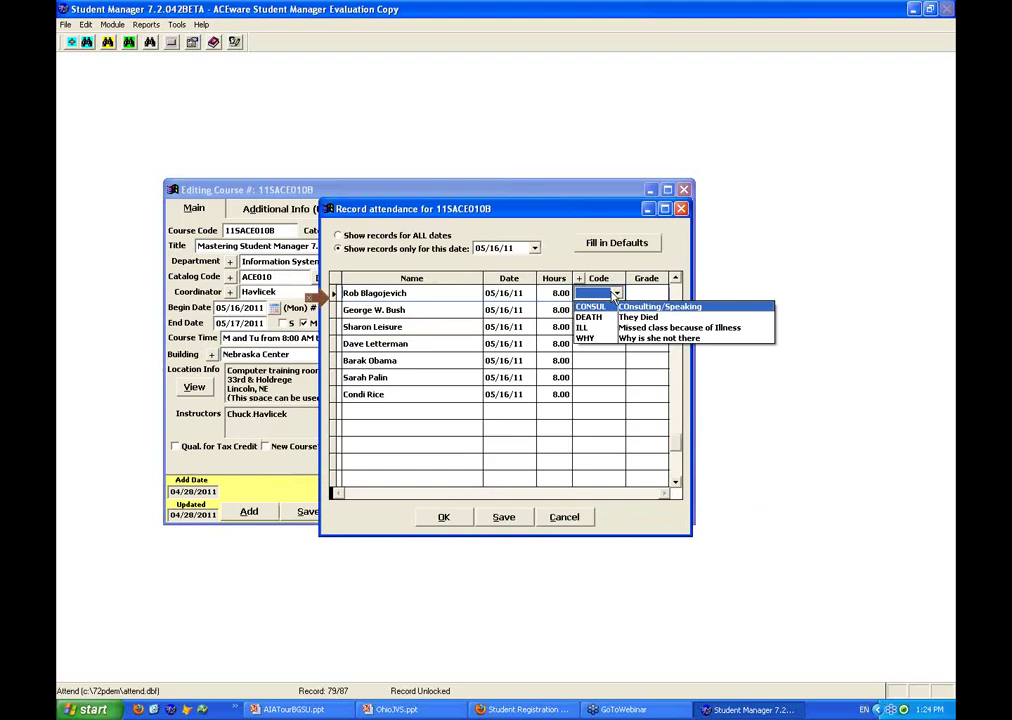
left_click(598, 338)
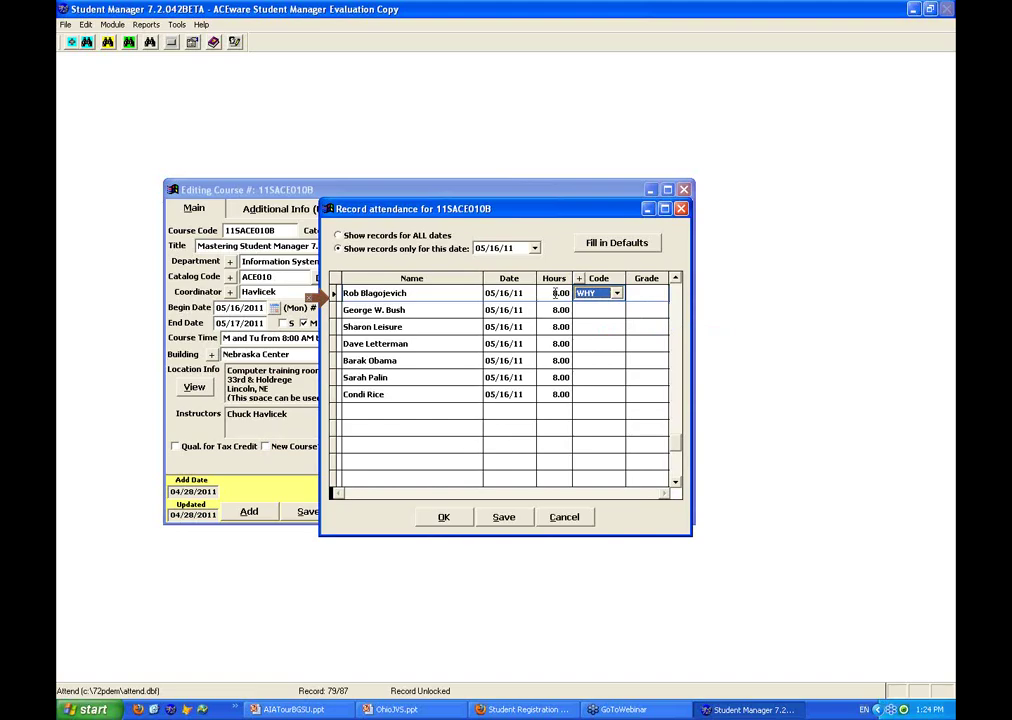
Give the first student 0.00 hours and grade F, then save and close the roster
key("shift+Tab")
type("0")
key("Tab")
left_click(634, 294)
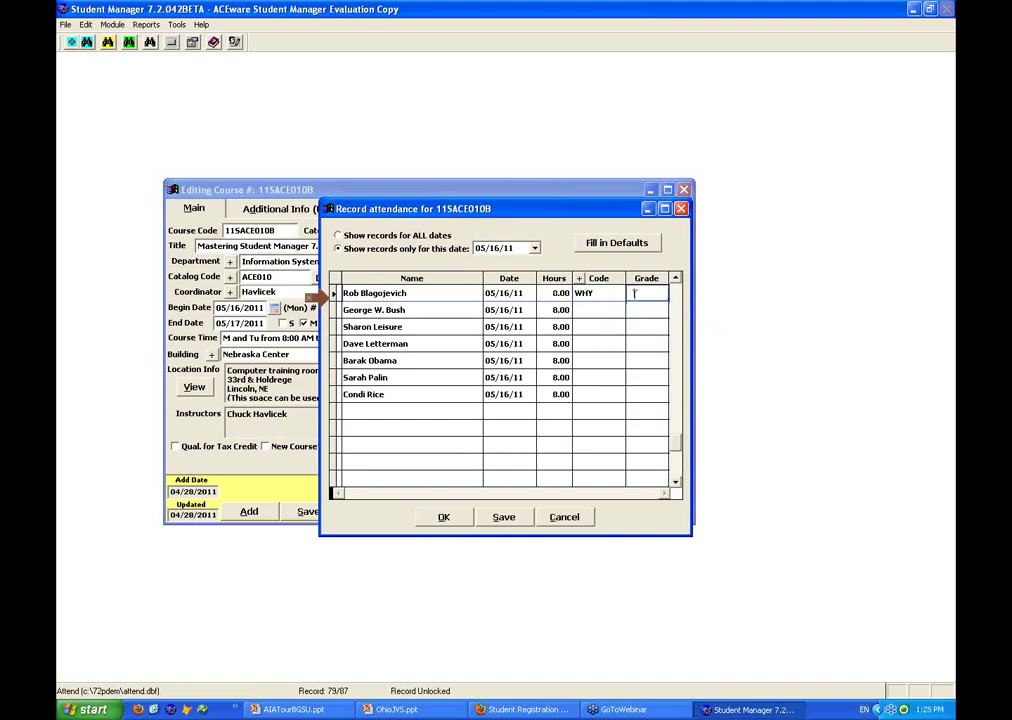
type("F")
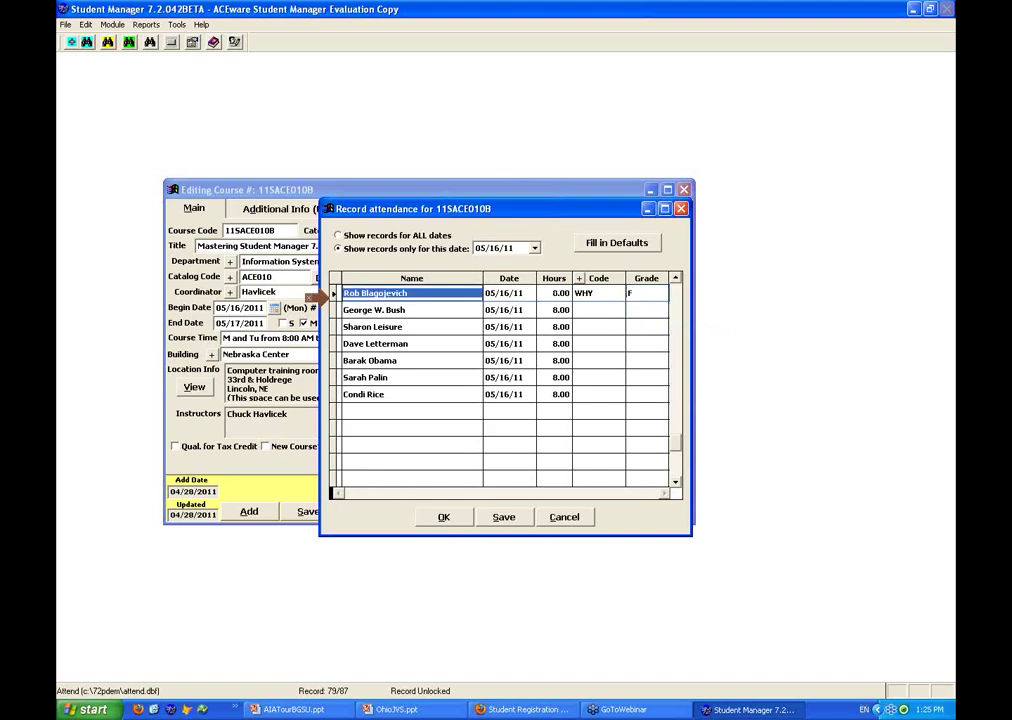
left_click(510, 518)
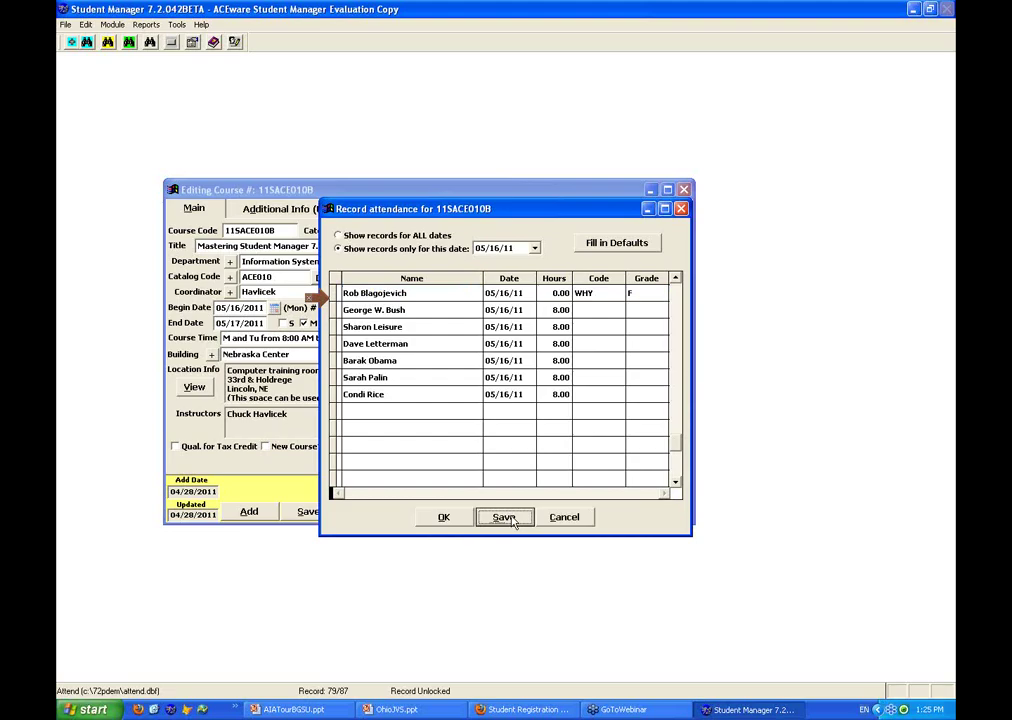
left_click(444, 517)
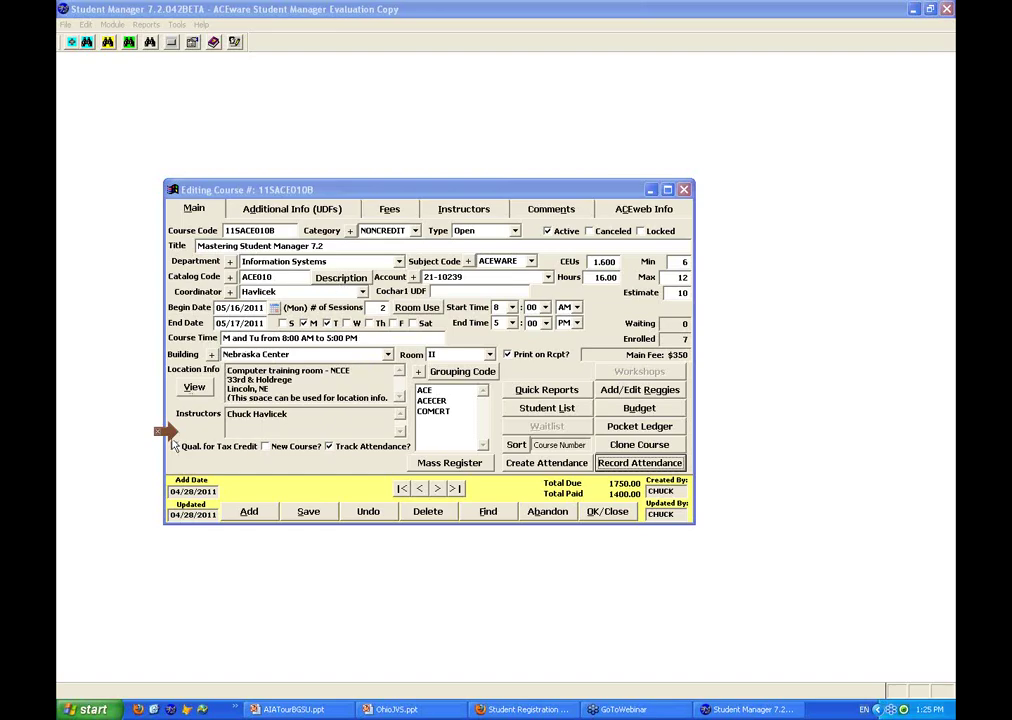
left_click(363, 281)
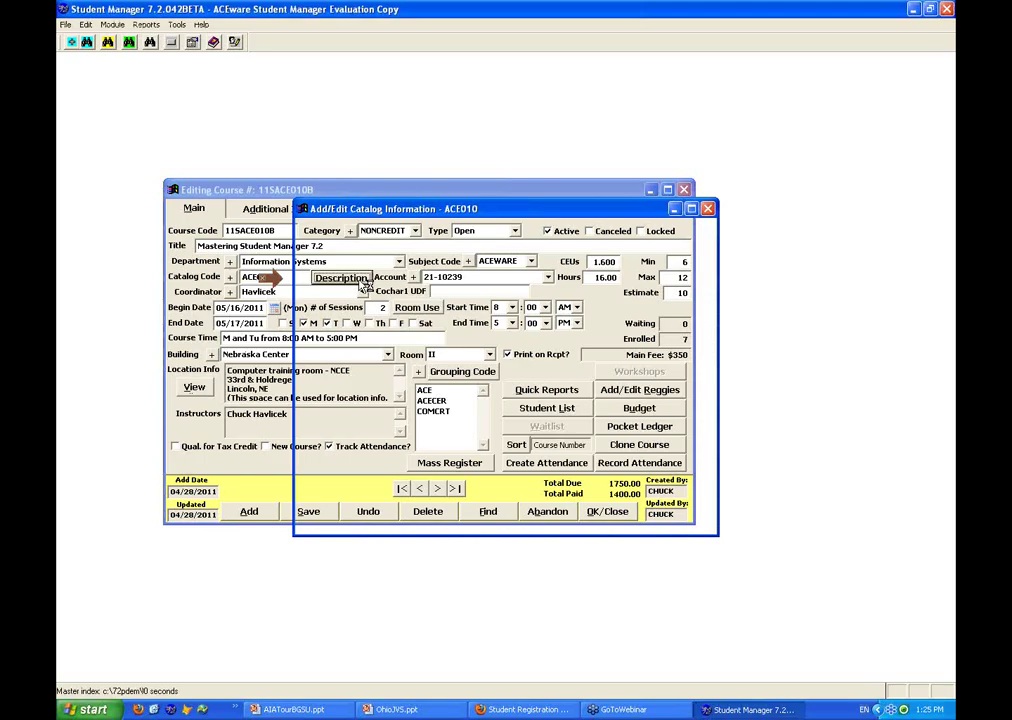
left_click(473, 232)
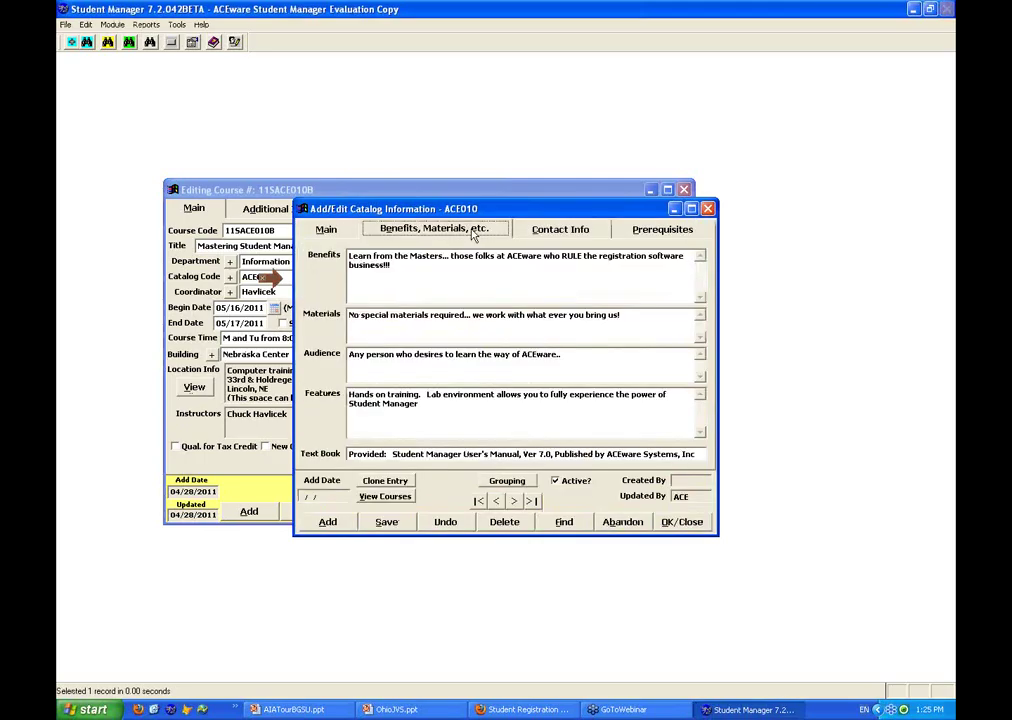
left_click(560, 229)
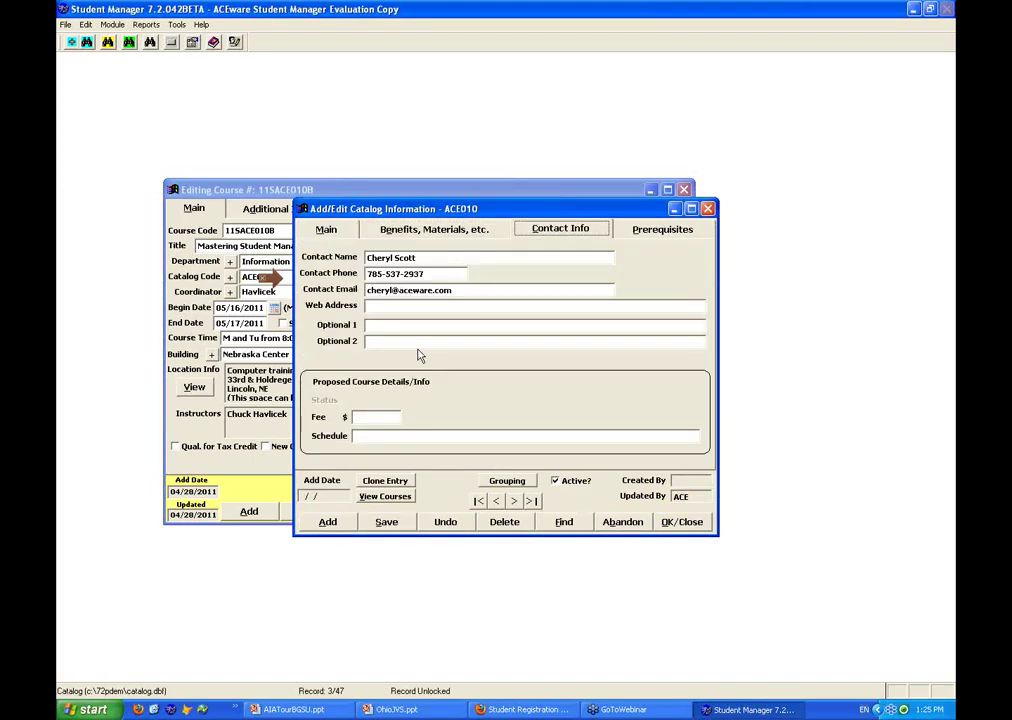
left_click(662, 229)
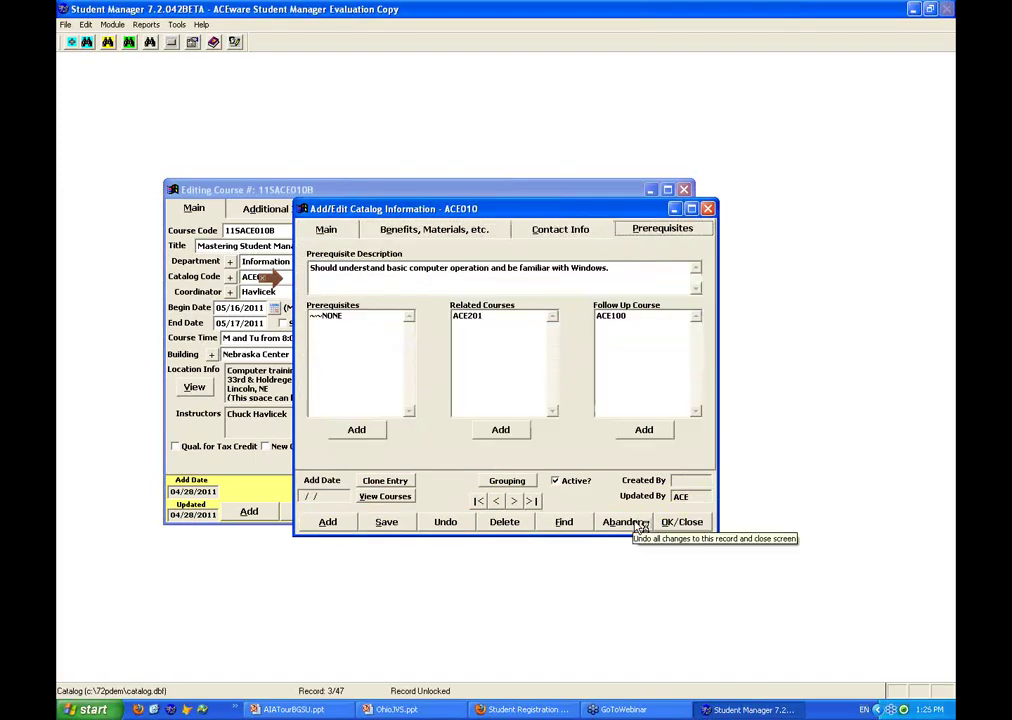
left_click(641, 526)
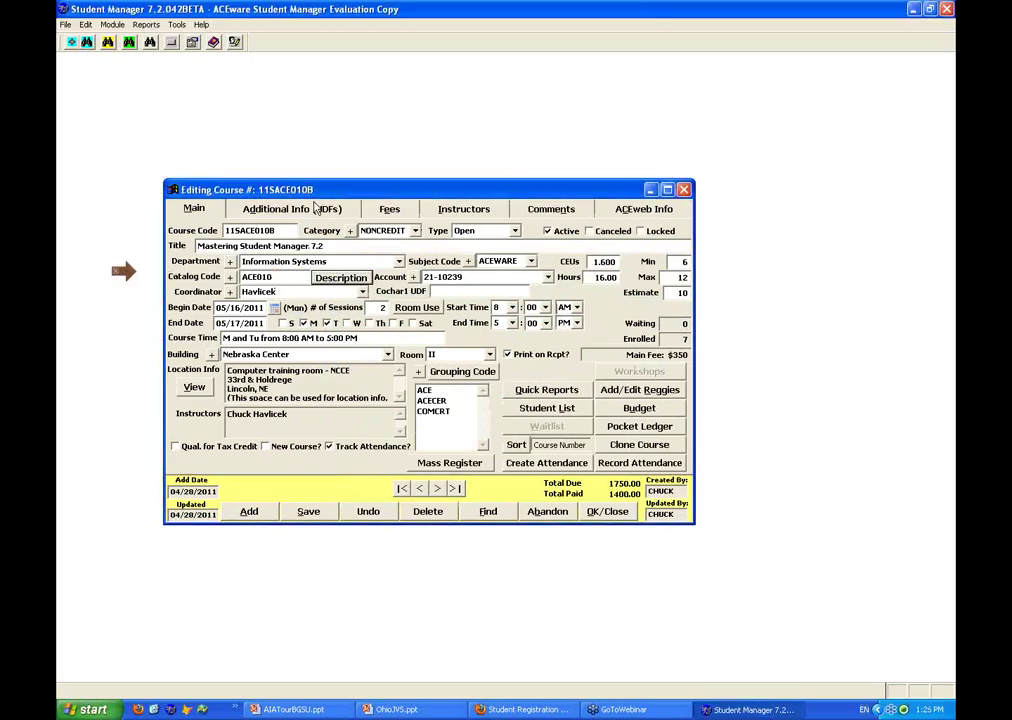
left_click(316, 207)
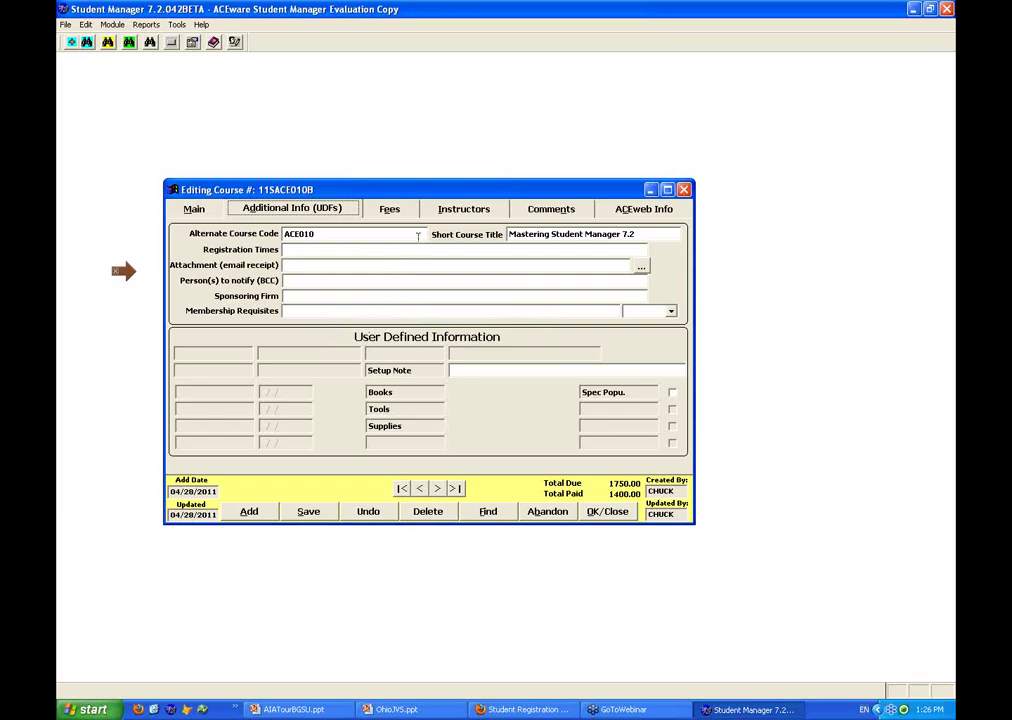
Review course 11SACE010B's fees, instructor details and comments
left_click(400, 210)
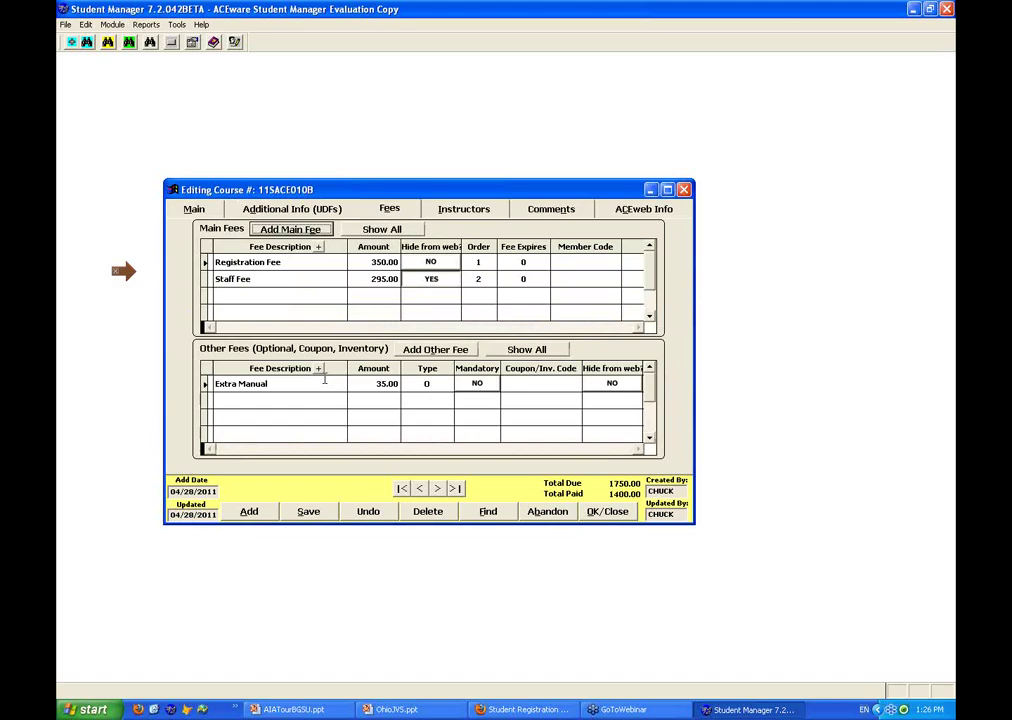
key("ctrl+Tab")
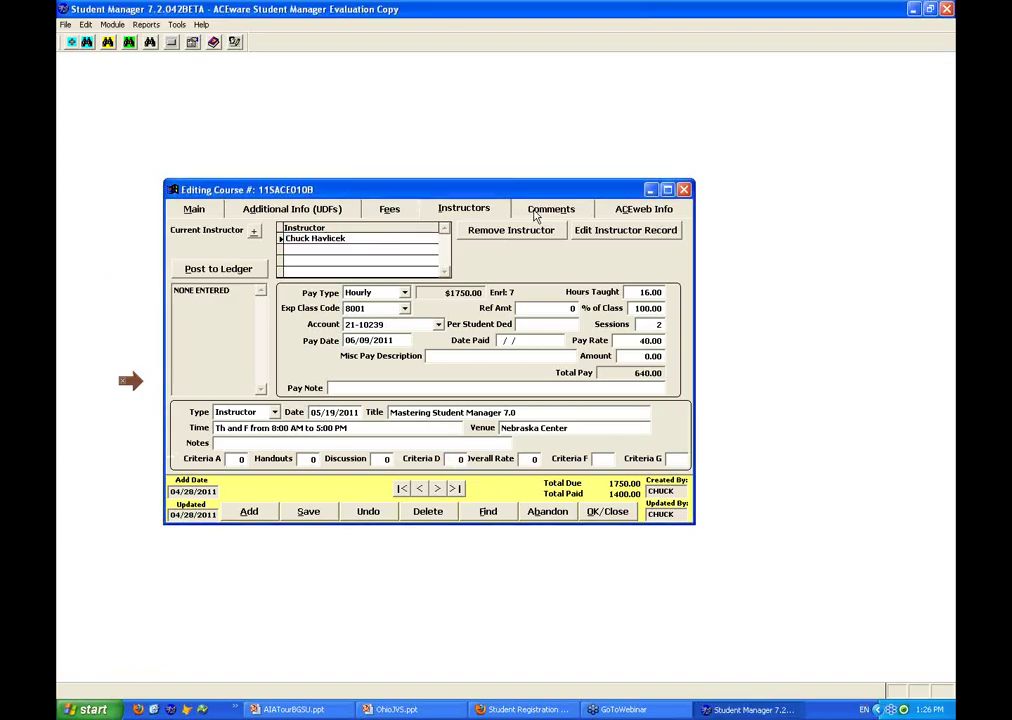
left_click(540, 212)
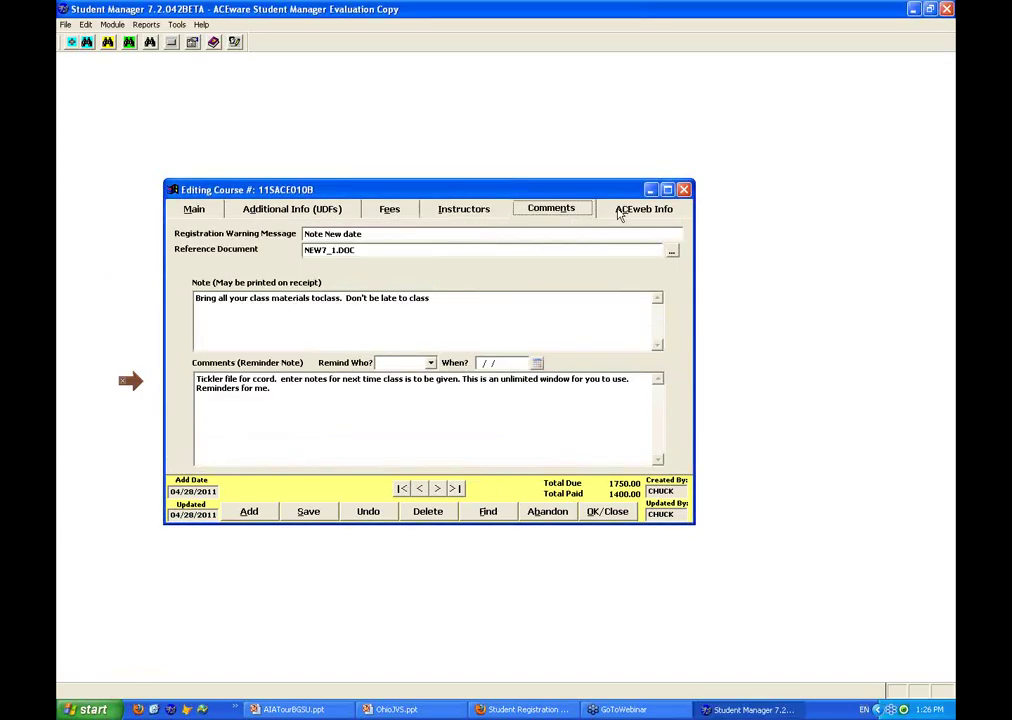
Check the ACEweb settings (Publish/Register, 0 lag days) and preview the course status page
left_click(619, 212)
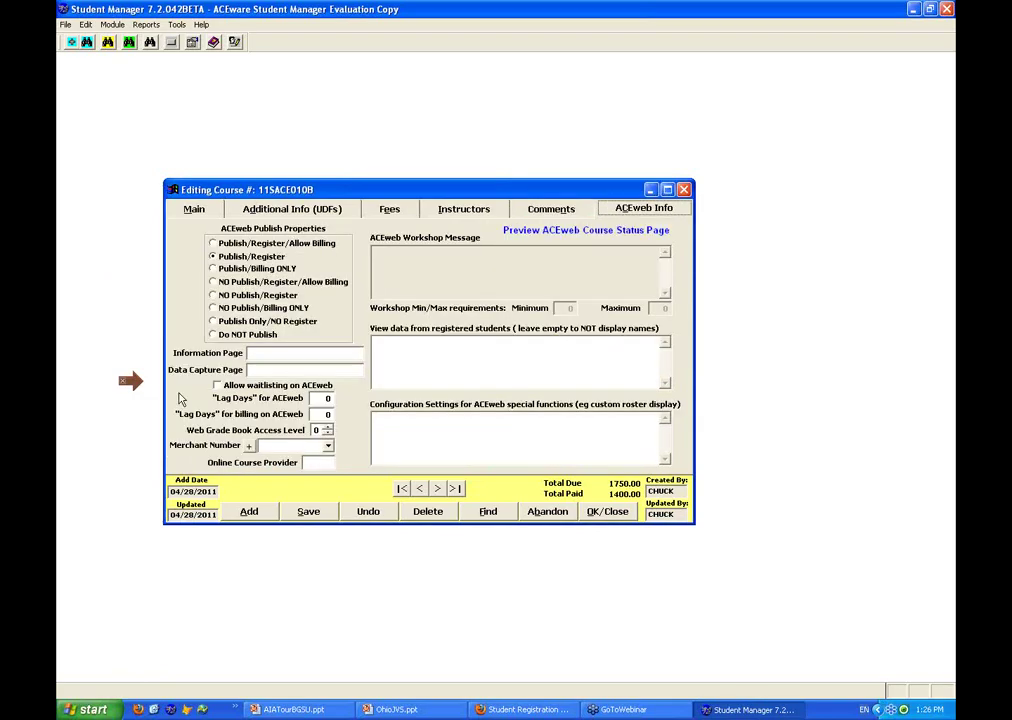
left_click(190, 260)
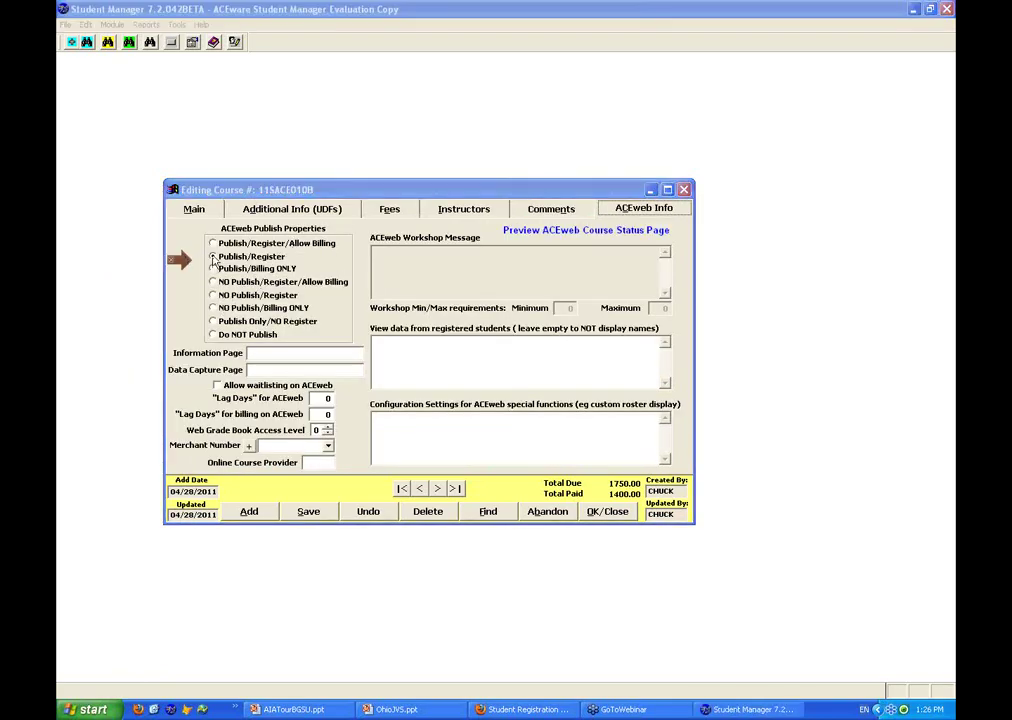
left_click(576, 235)
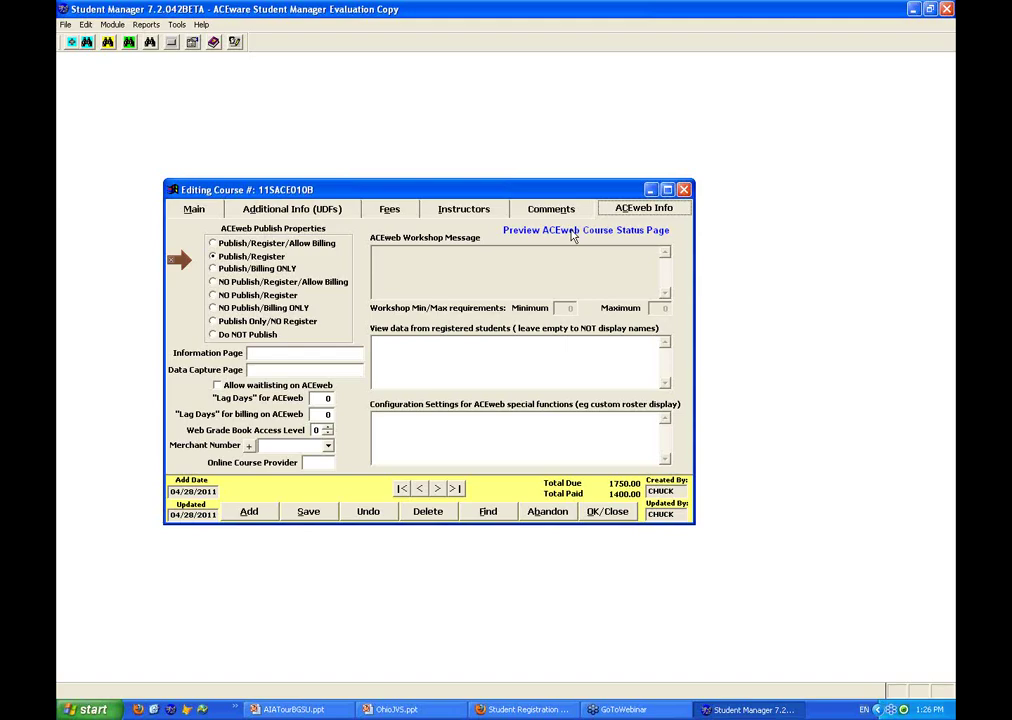
left_click(573, 233)
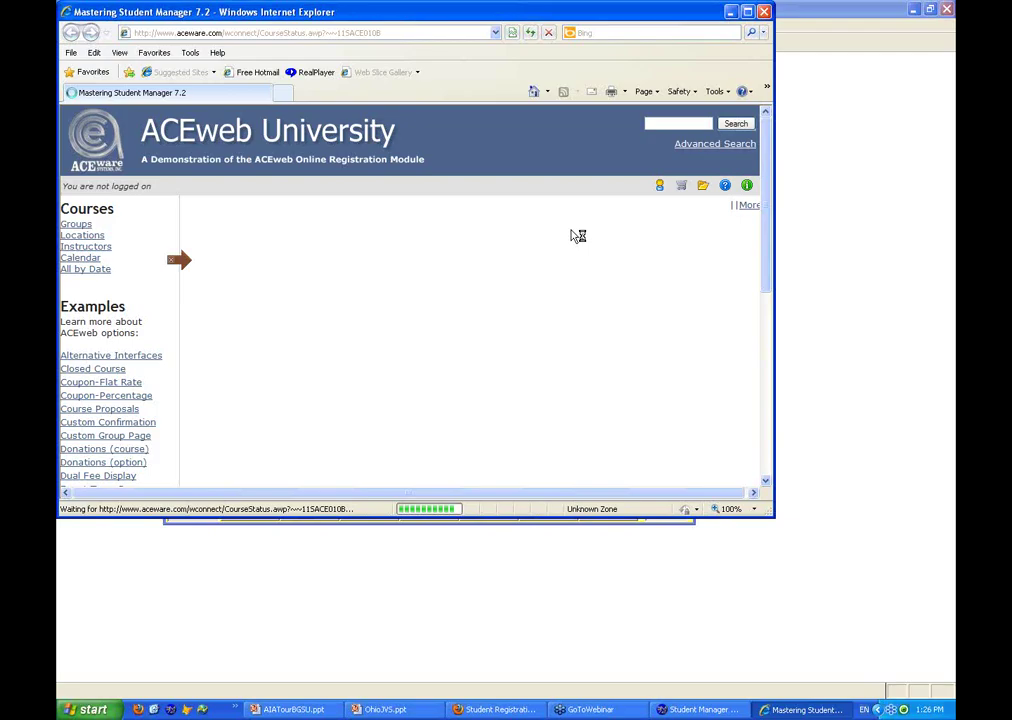
Leave the ACEweb course page, show course 11SACE010B's Main details, and minimize Internet Explorer
key("alt+Tab")
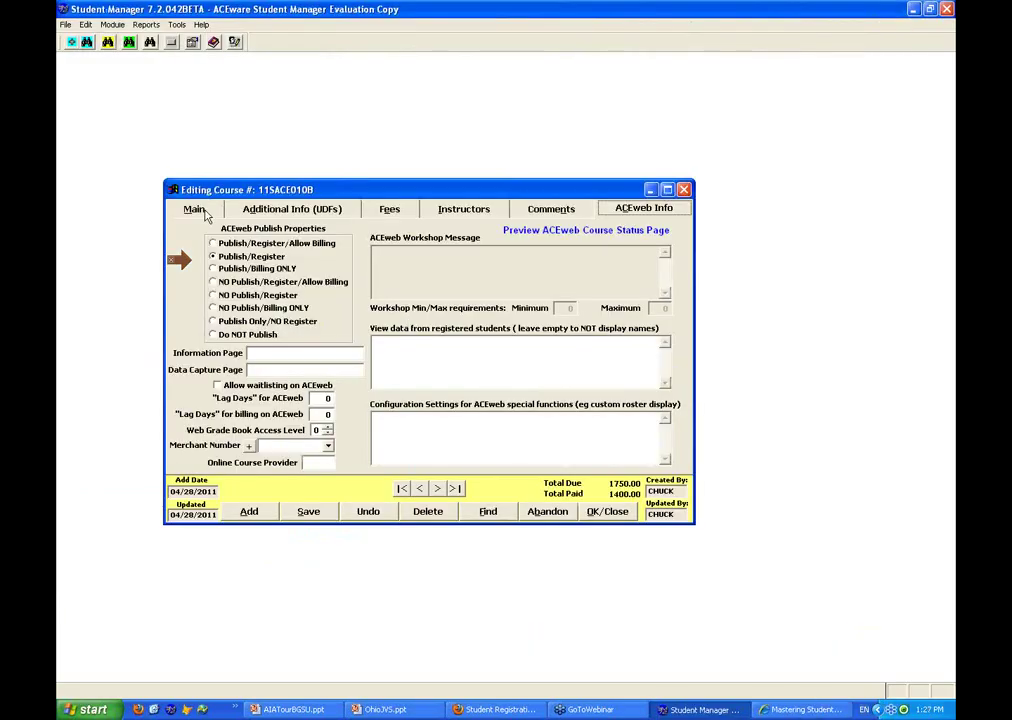
left_click(204, 214)
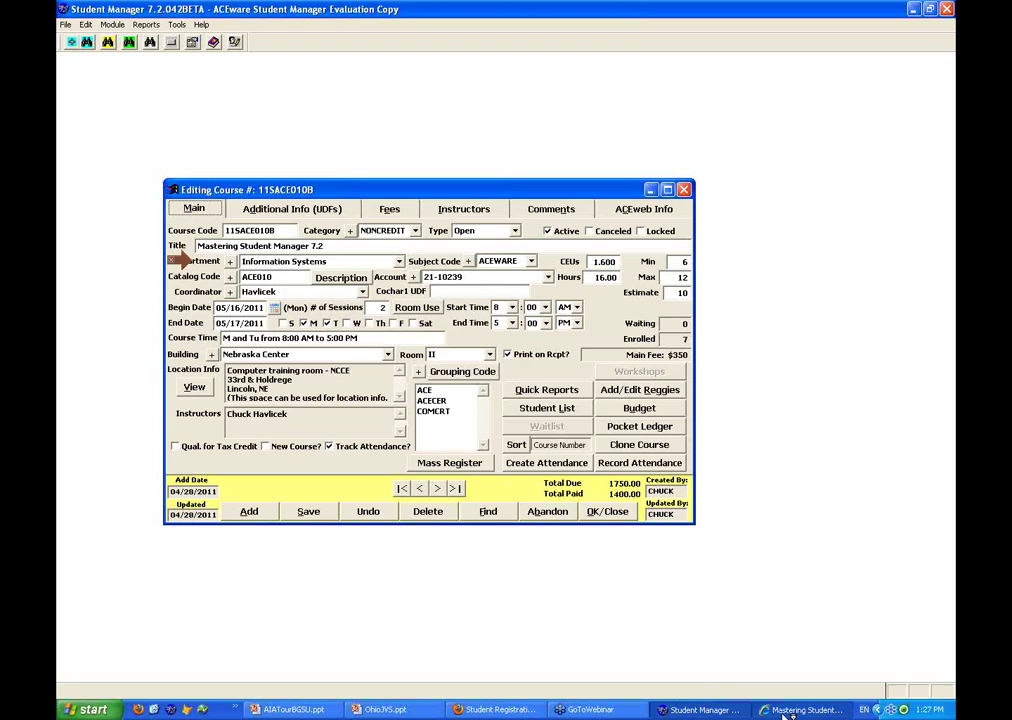
left_click(801, 710)
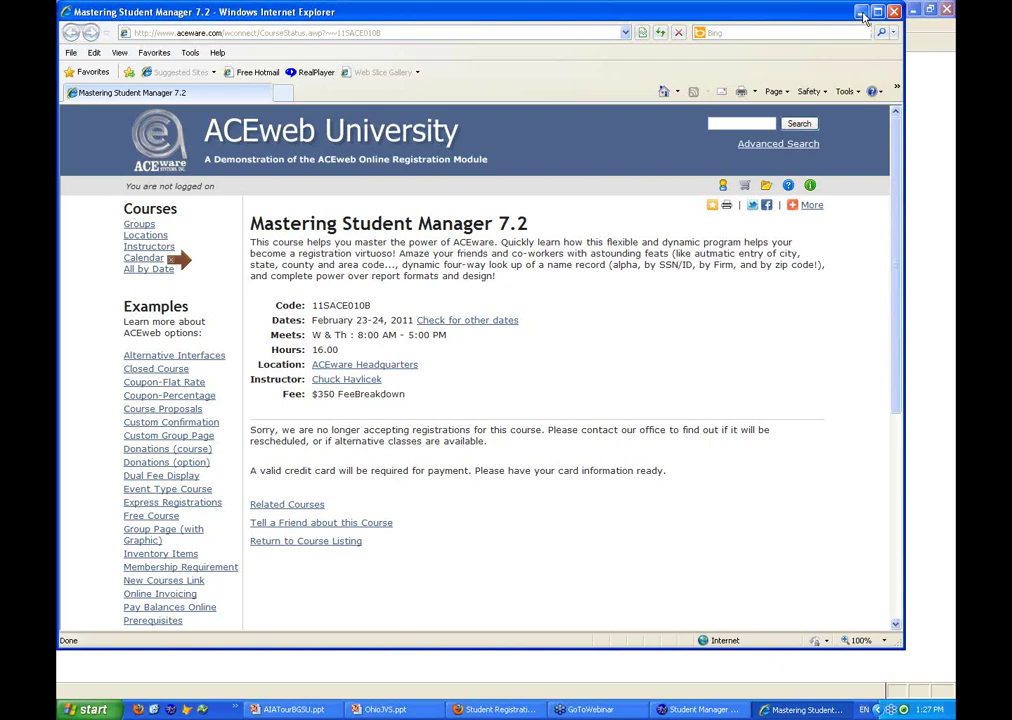
left_click(861, 13)
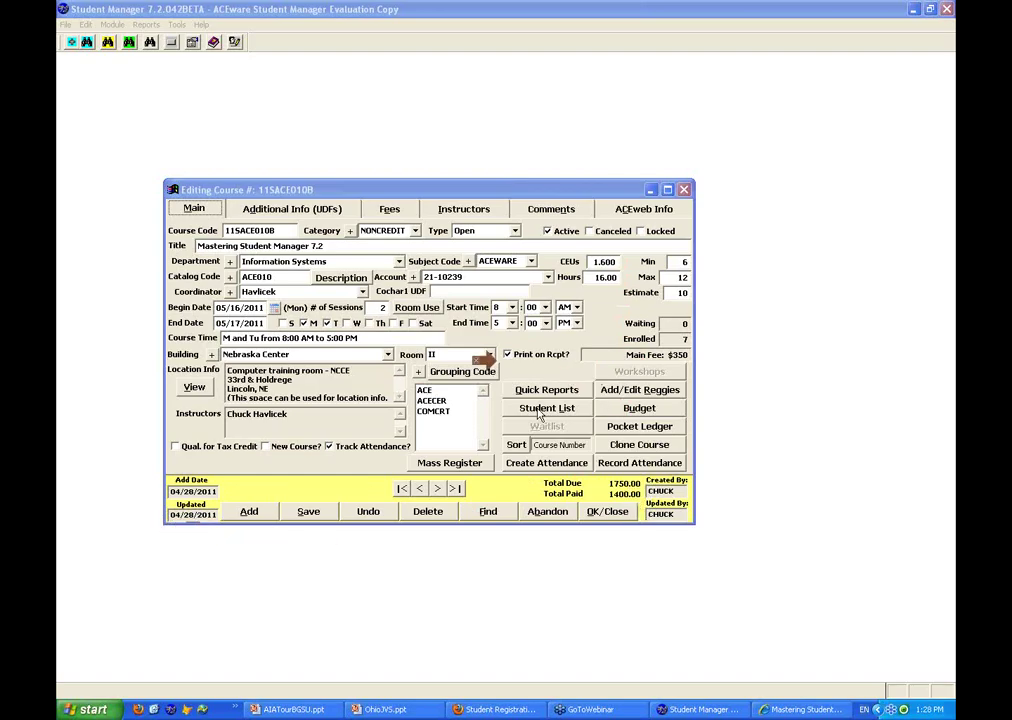
Run Quick Reports for Attendance Roster, Certificates and Faculty Contract, excluding Name Roster and Class Description
left_click(541, 412)
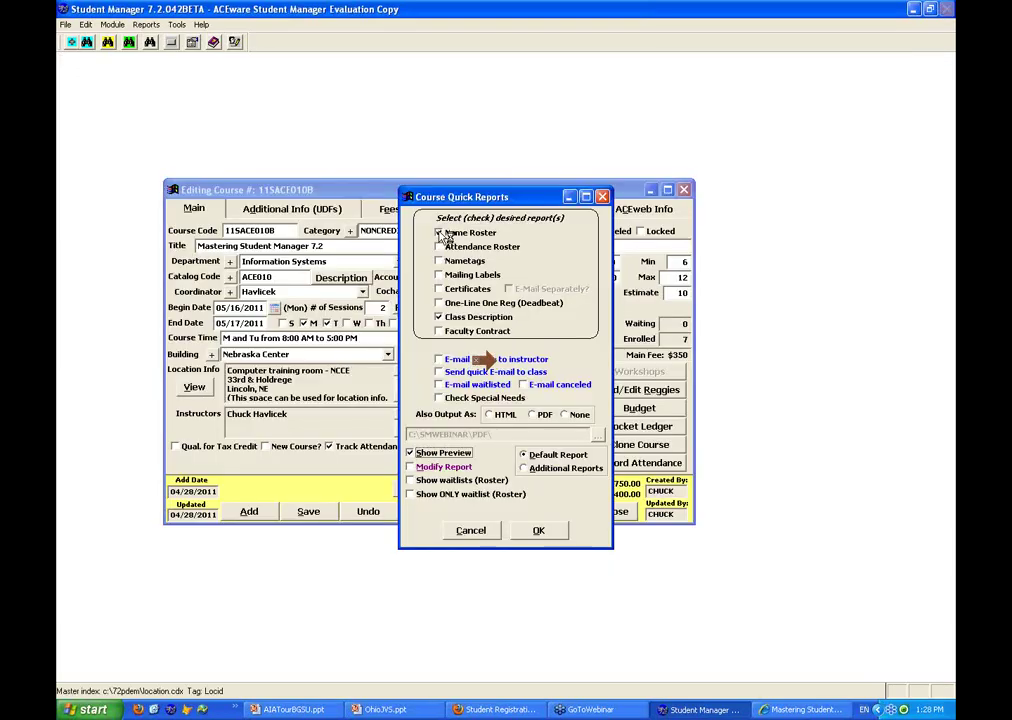
left_click(440, 233)
left_click(440, 247)
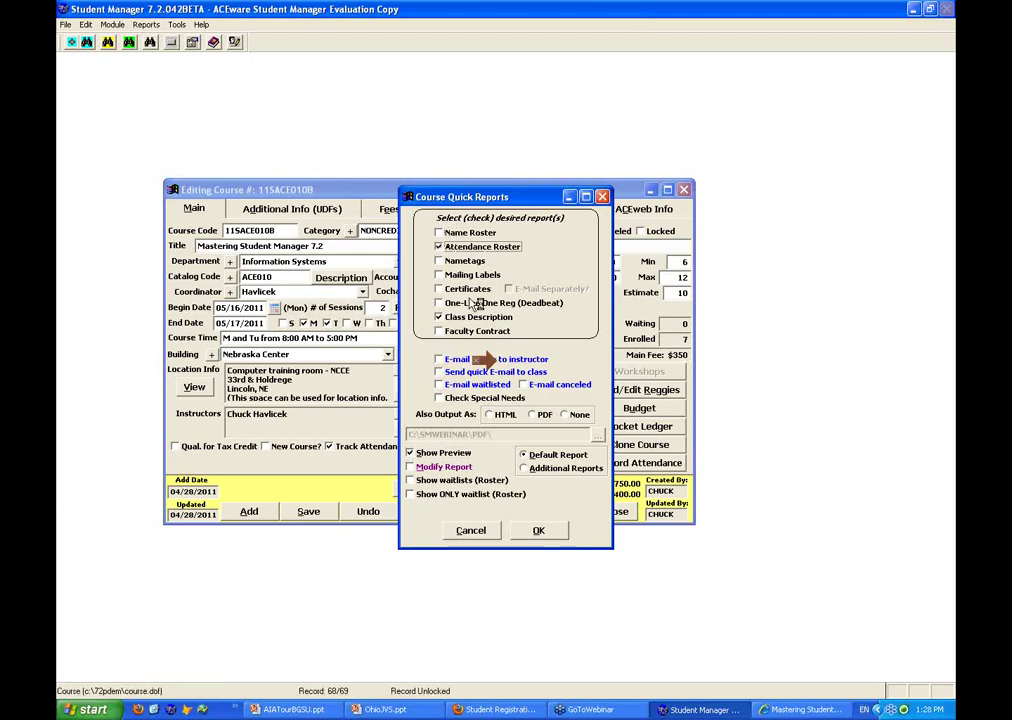
left_click(439, 289)
left_click(439, 317)
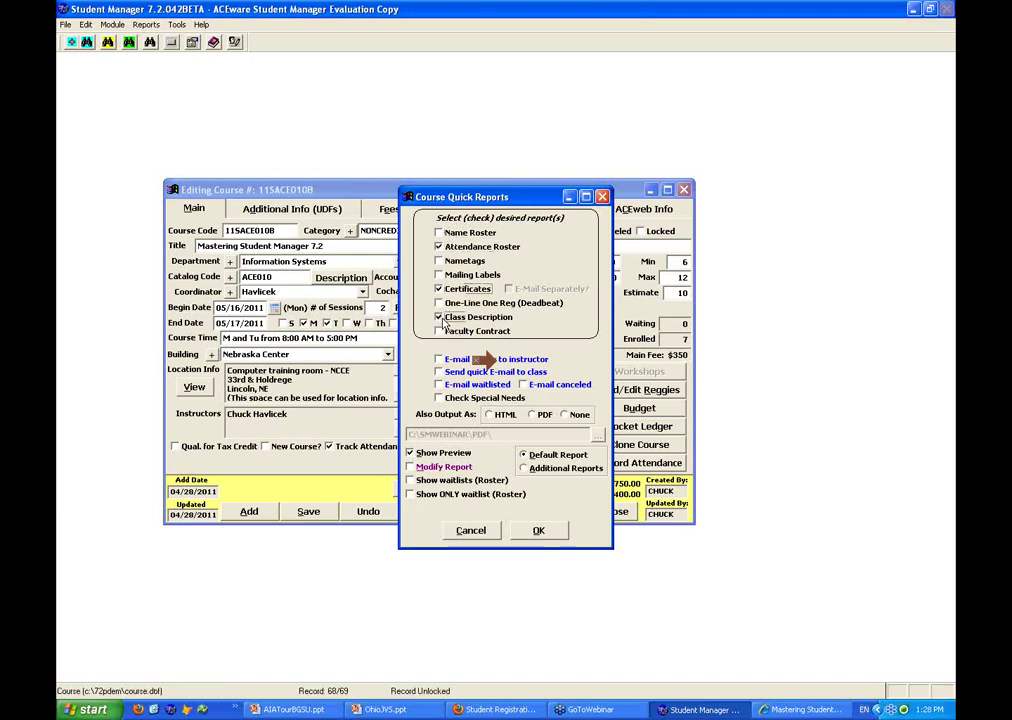
left_click(440, 332)
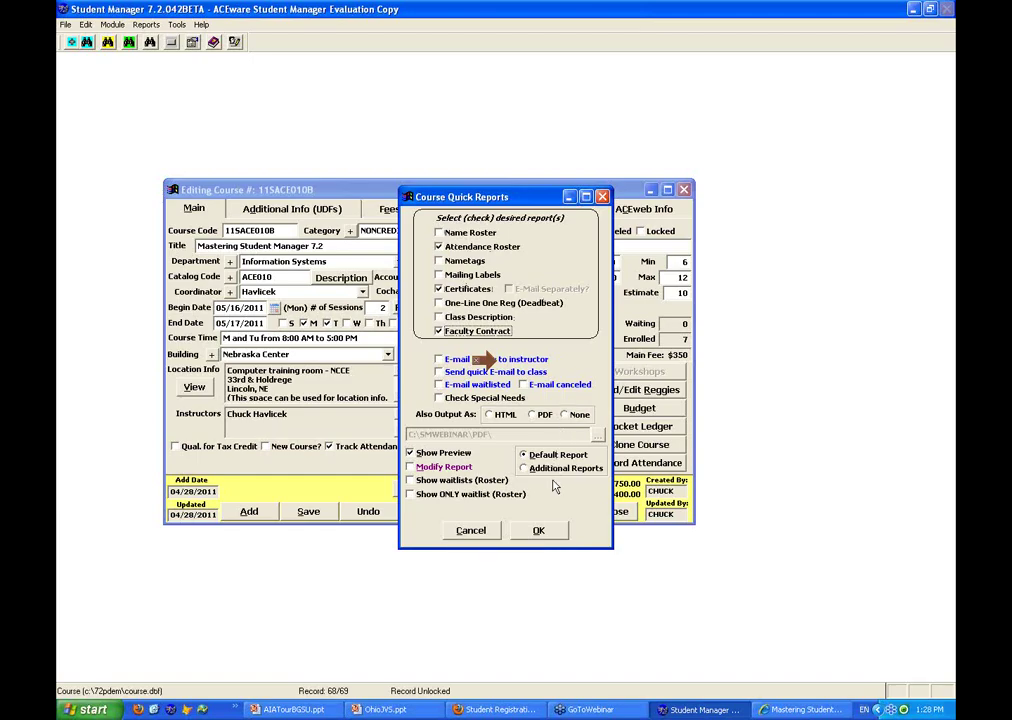
left_click(546, 541)
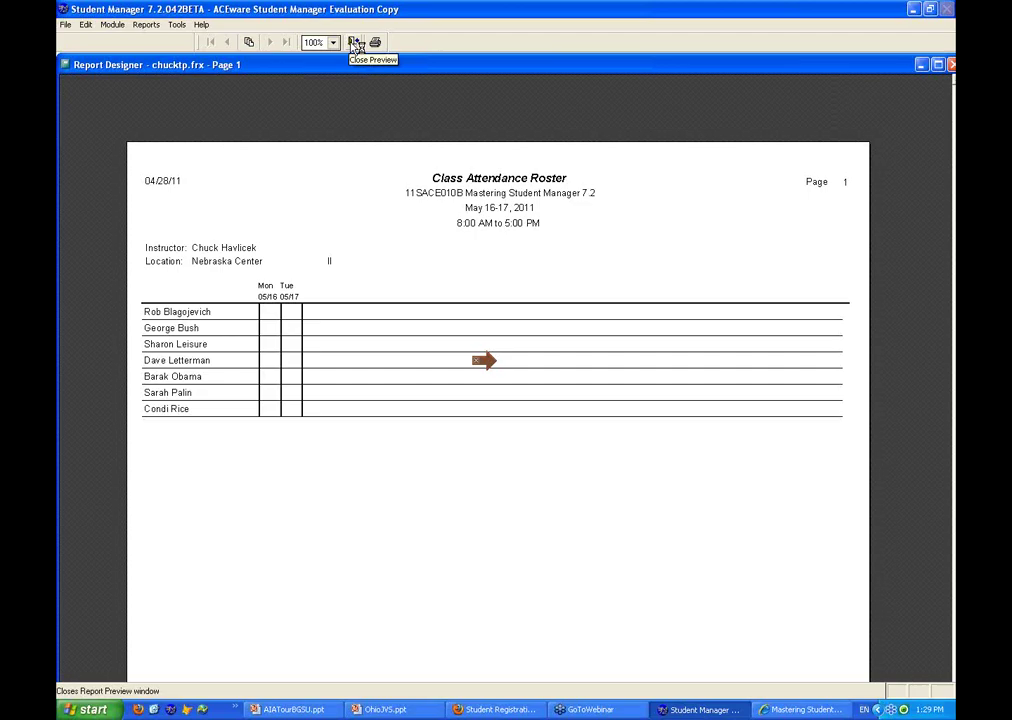
Close the attendance roster preview without printing and move the student-scope prompt aside
left_click(353, 45)
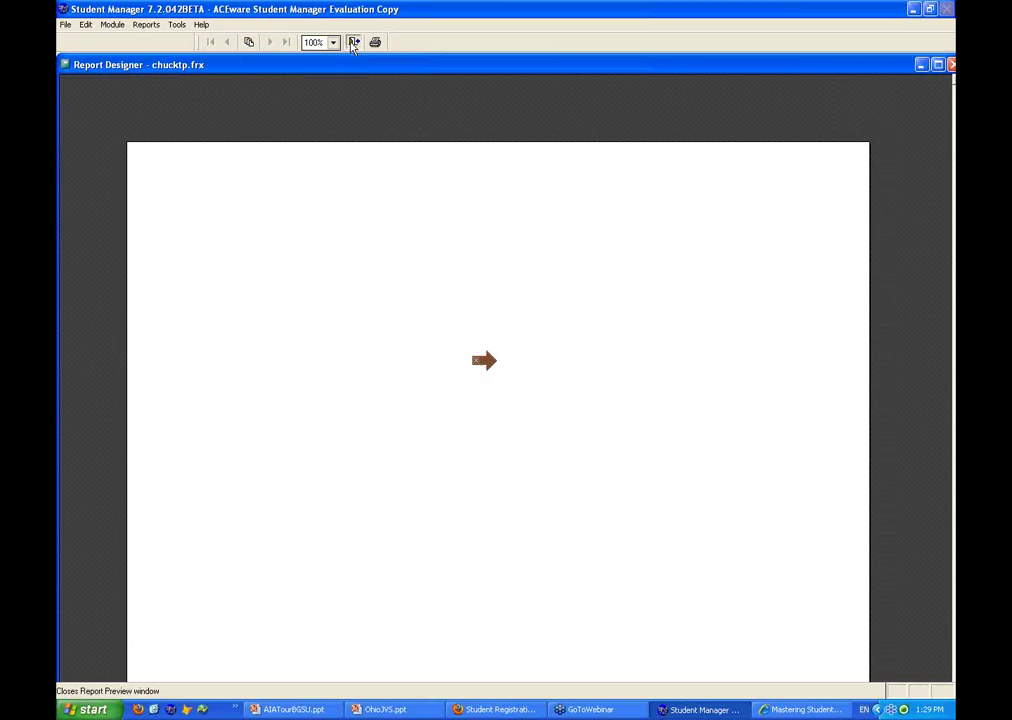
left_click(353, 44)
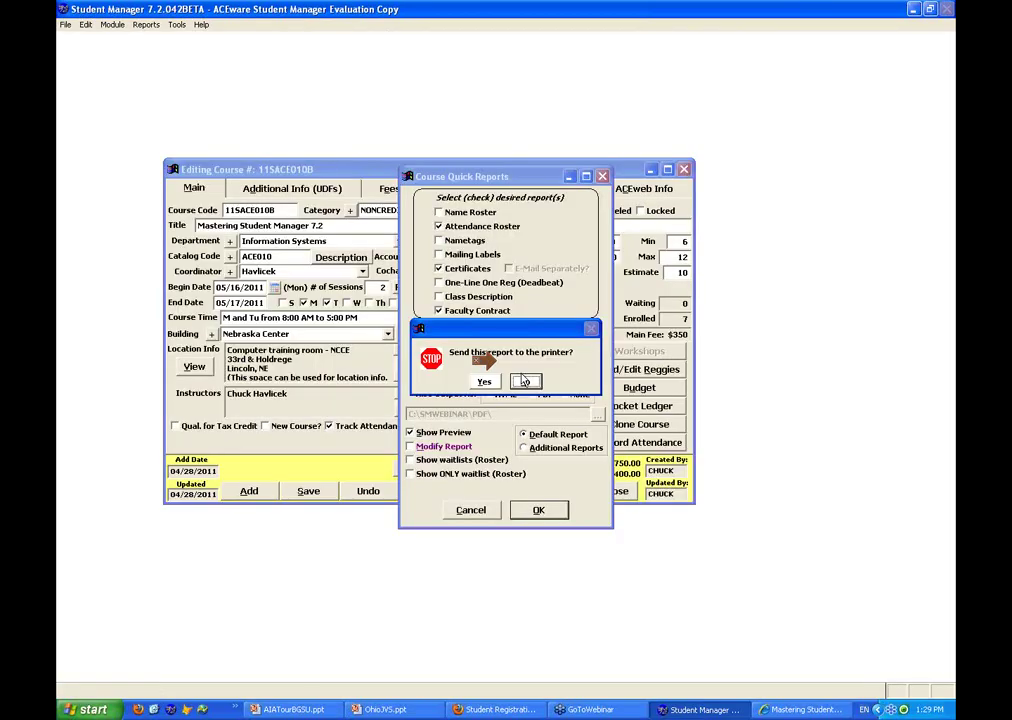
left_click(525, 381)
left_click_drag(539, 339, 398, 351)
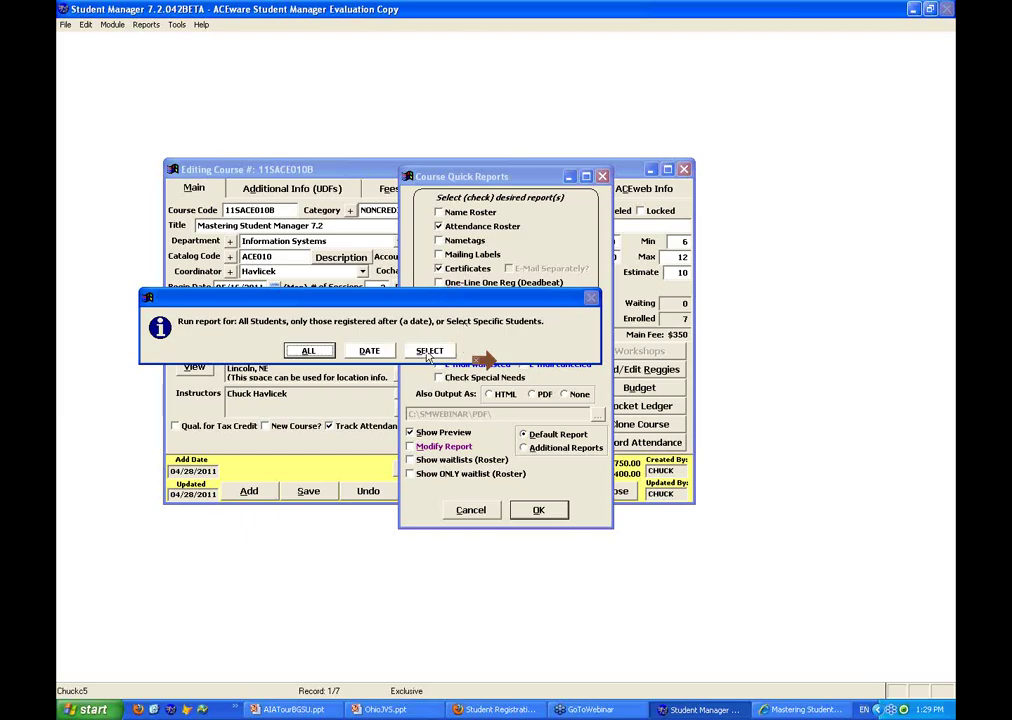
Limit the certificates to four students by excluding the first, fifth and sixth listed
left_click(429, 351)
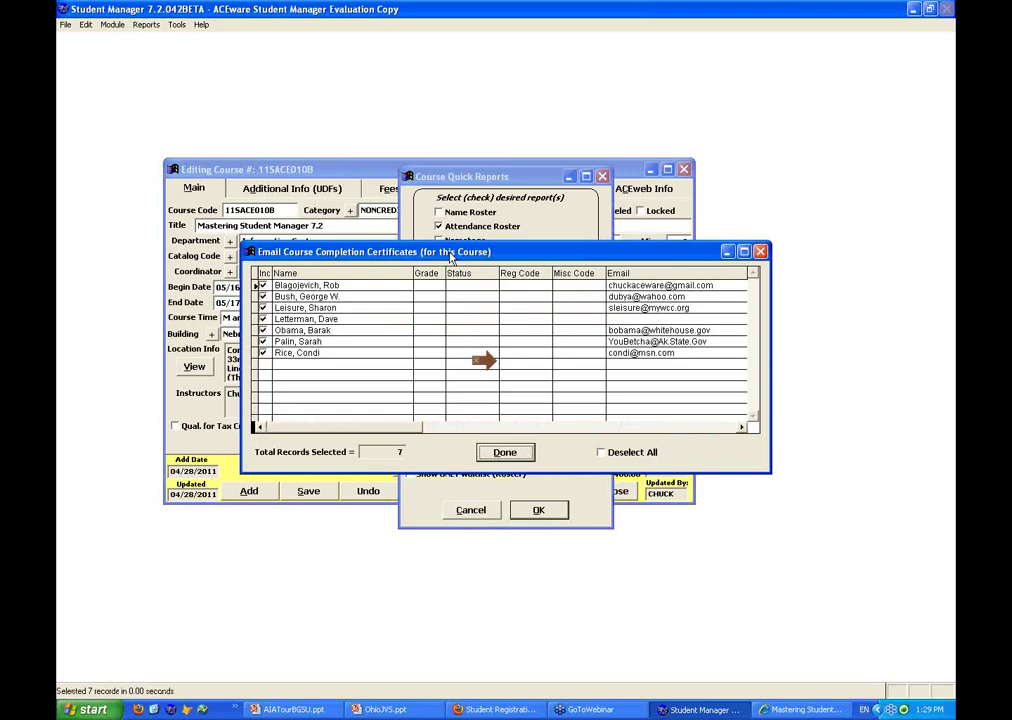
left_click_drag(450, 257, 337, 195)
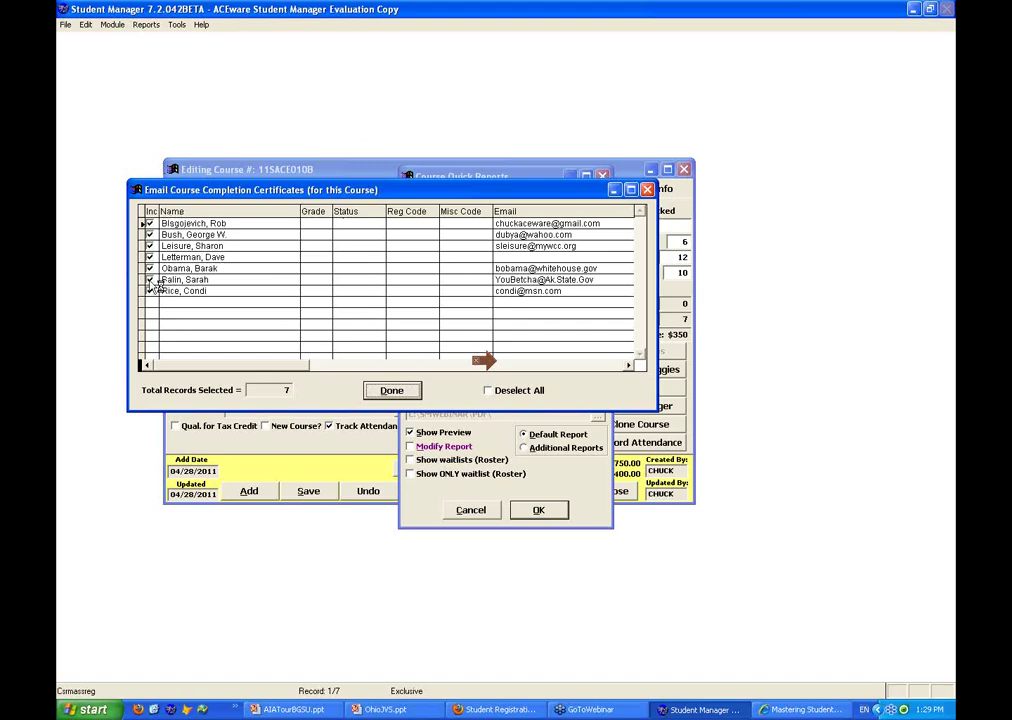
left_click(151, 280)
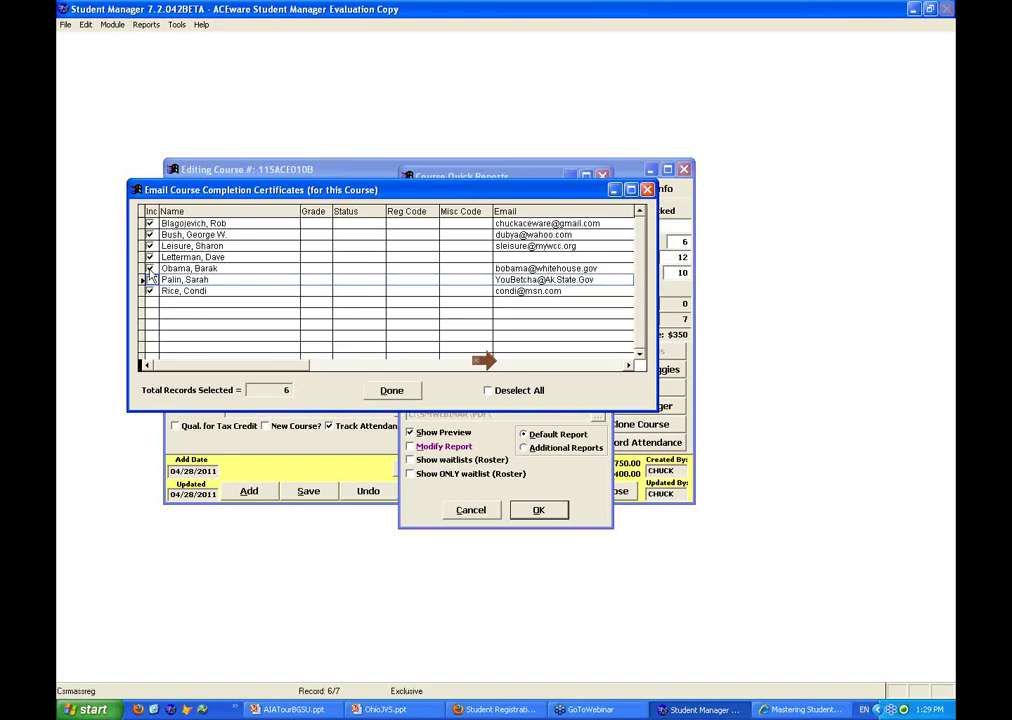
left_click(149, 269)
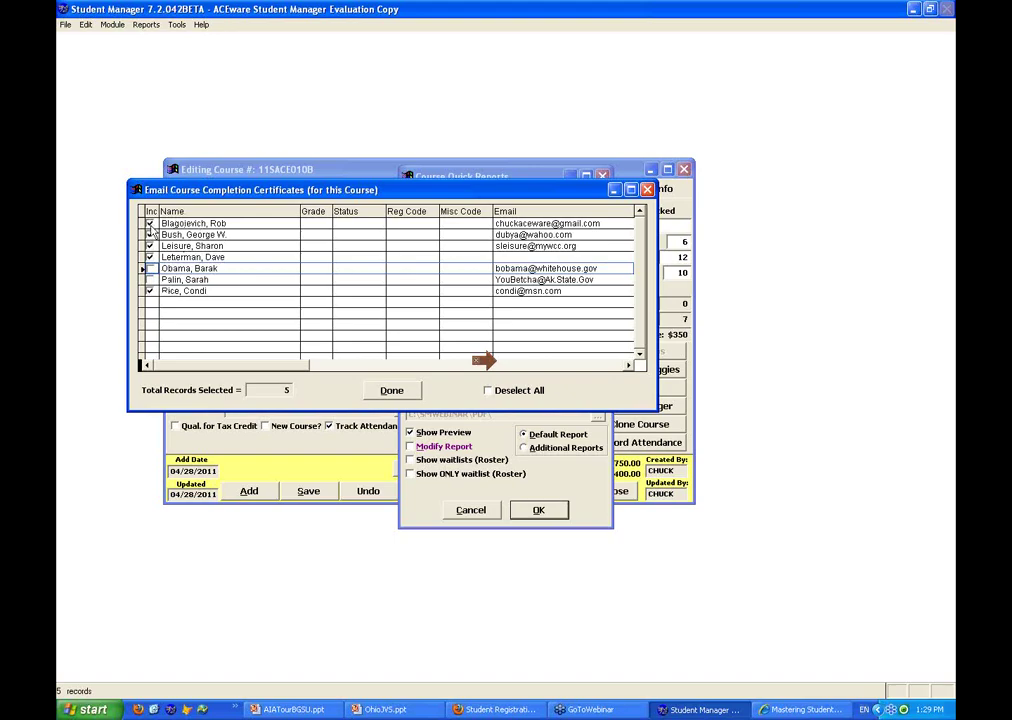
left_click(150, 224)
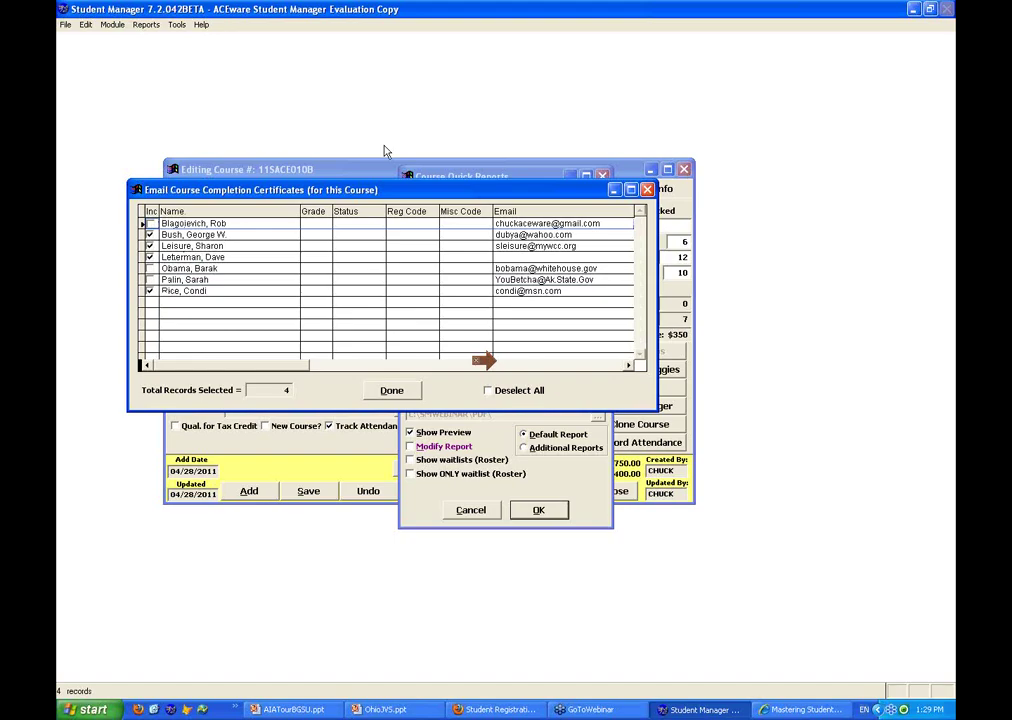
left_click(400, 391)
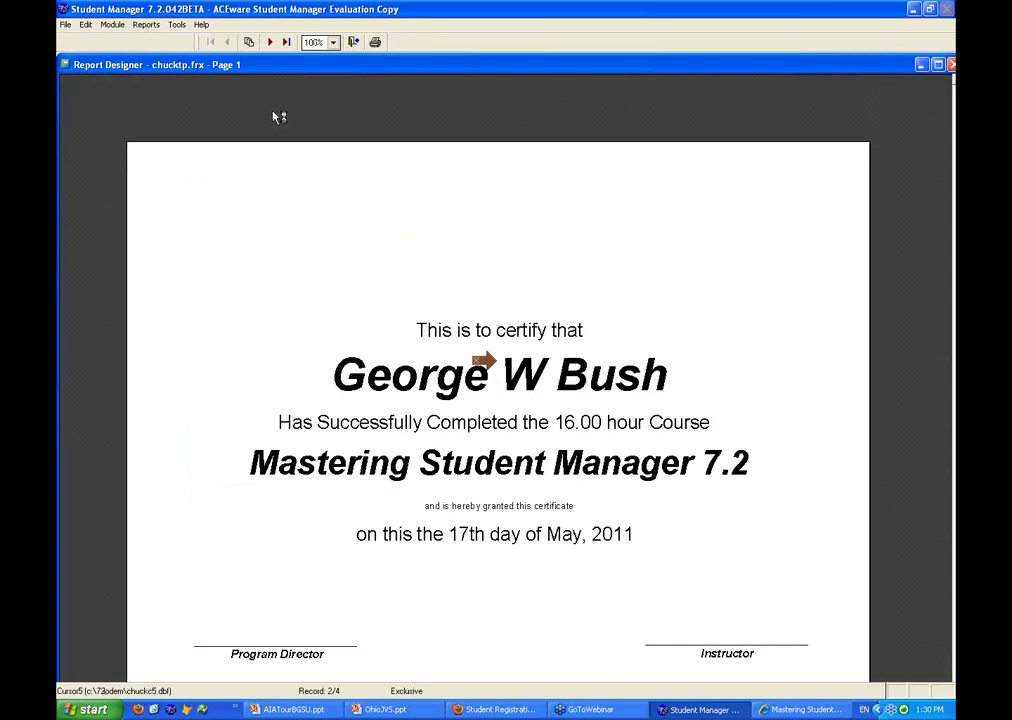
Page to the last certificate, close the preview without printing, and close the course record
left_click(286, 41)
key("Escape")
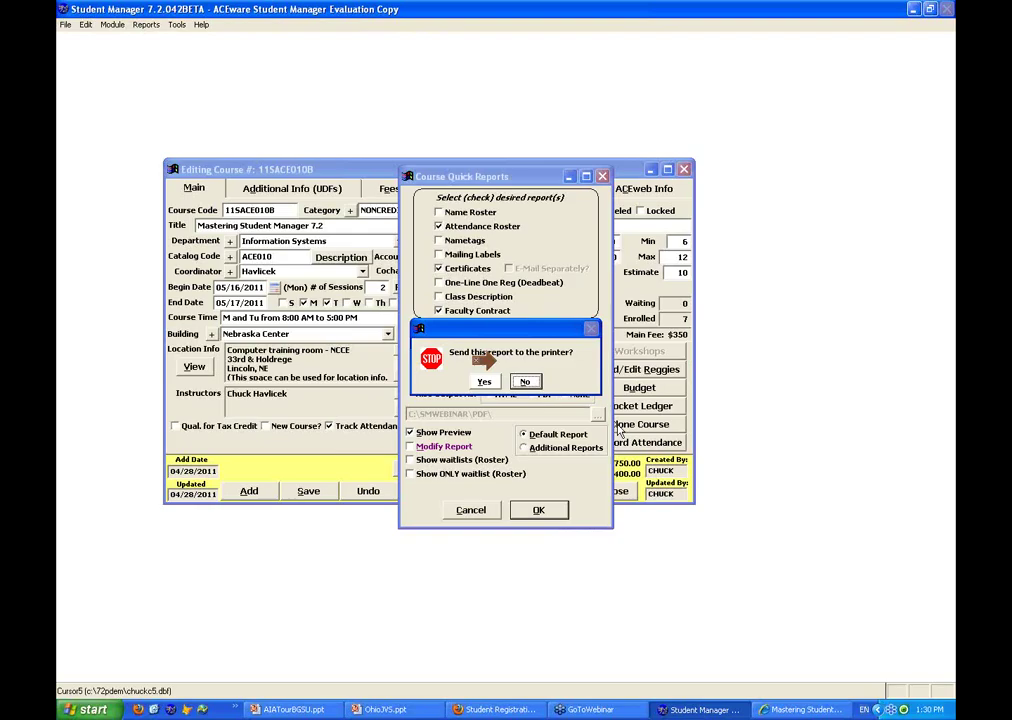
key("Return")
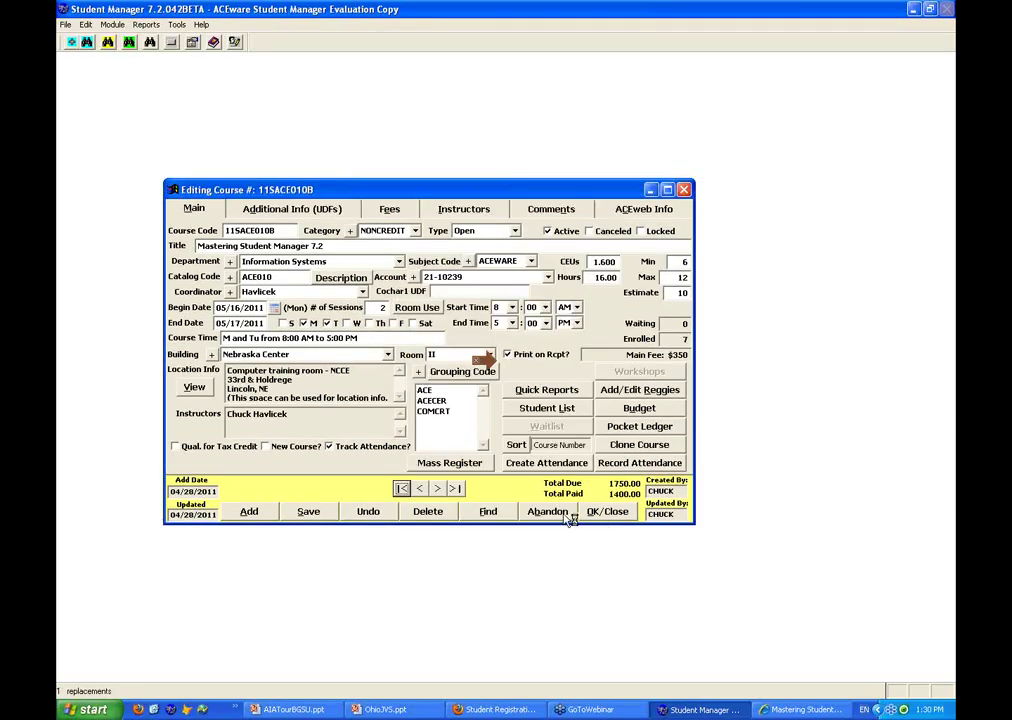
left_click(620, 516)
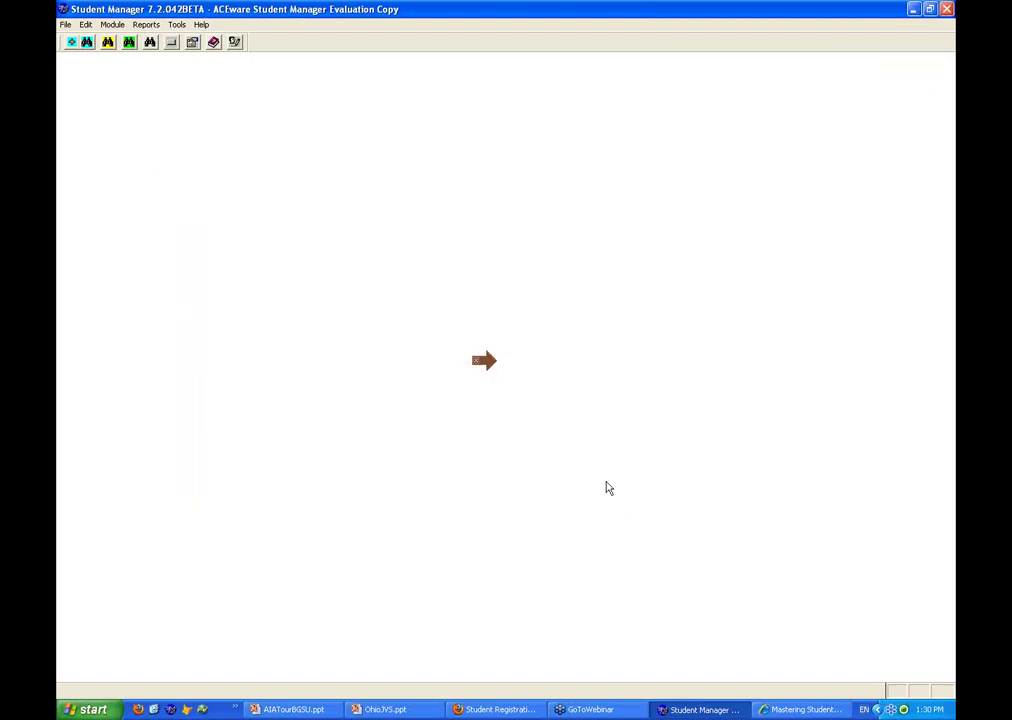
left_click(380, 710)
left_click(87, 44)
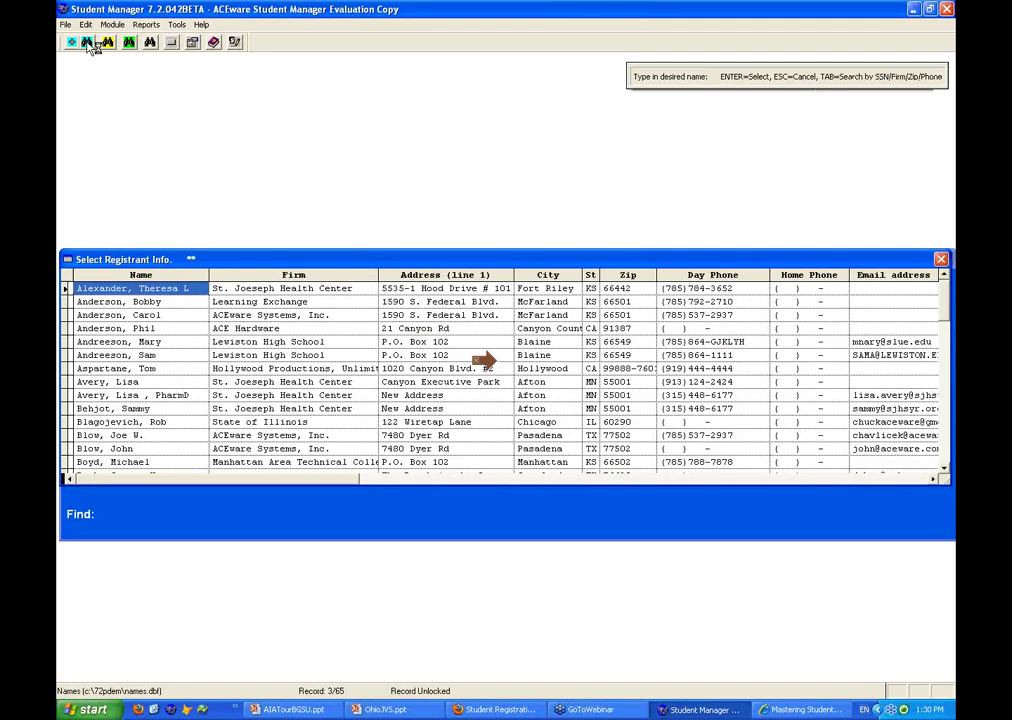
Start a new name record for the searched student surname with firm Pickaway-Ross
type("FIFE")
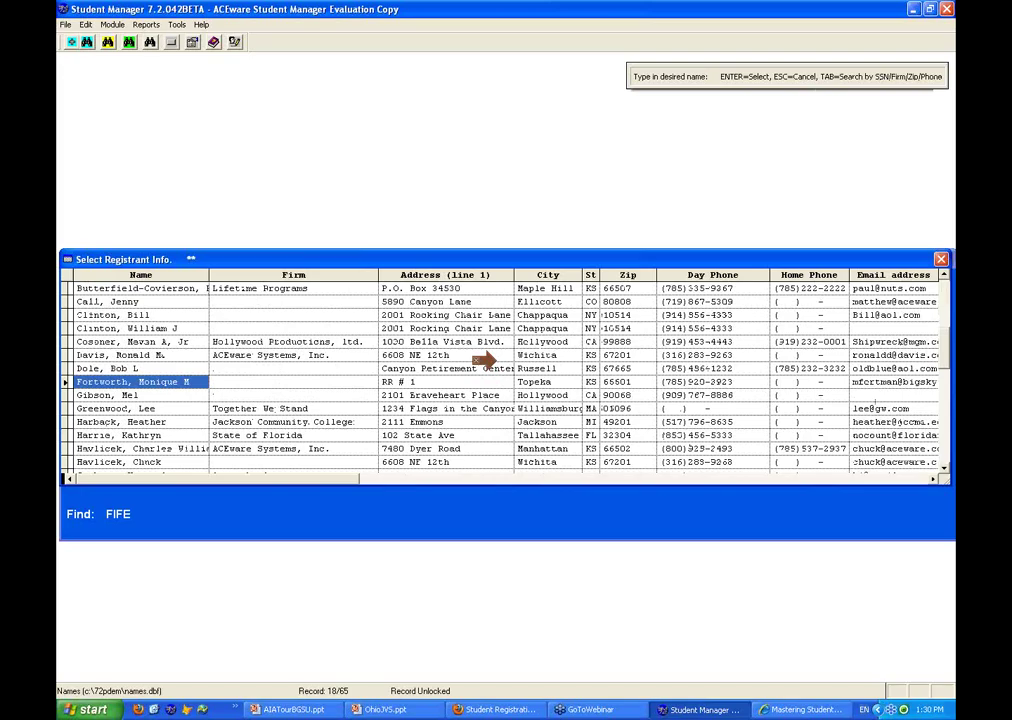
key("Return")
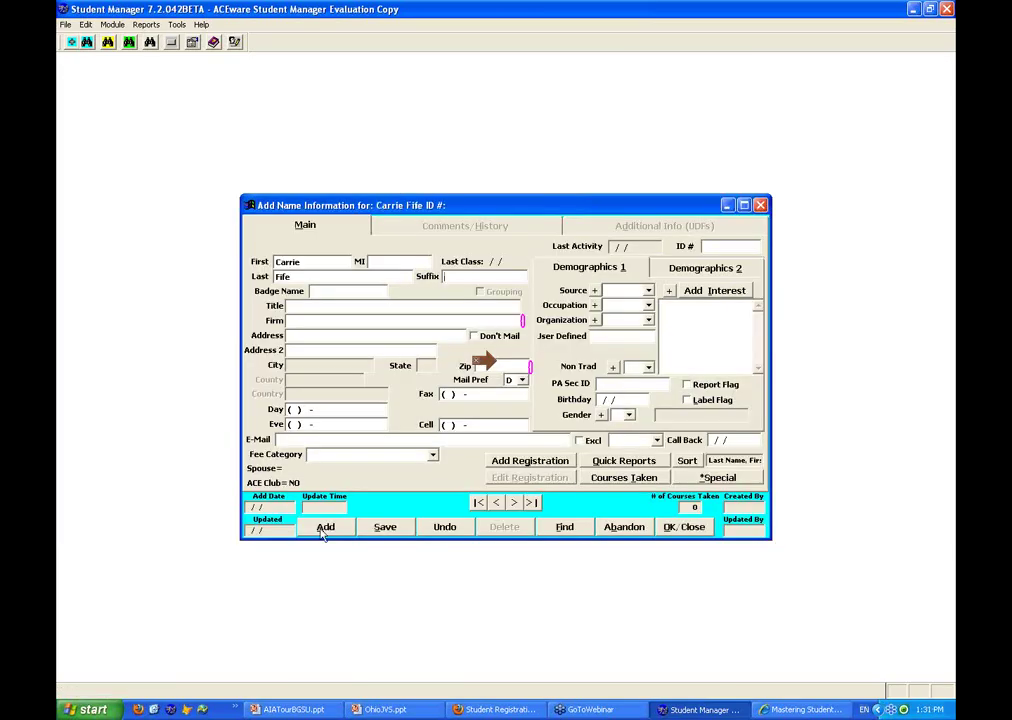
type("Pickaway-Ross")
key("Tab")
Add Pickaway-Ross as a new firm with Zip 45601 and org code EDUC
left_click(568, 391)
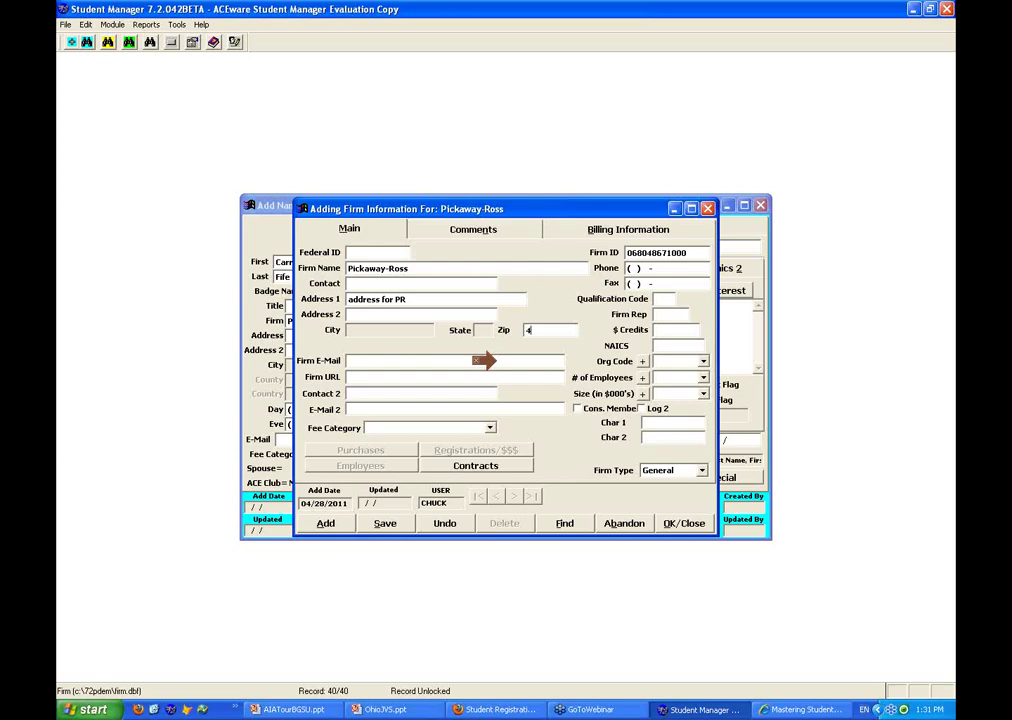
type("45601")
key("Tab")
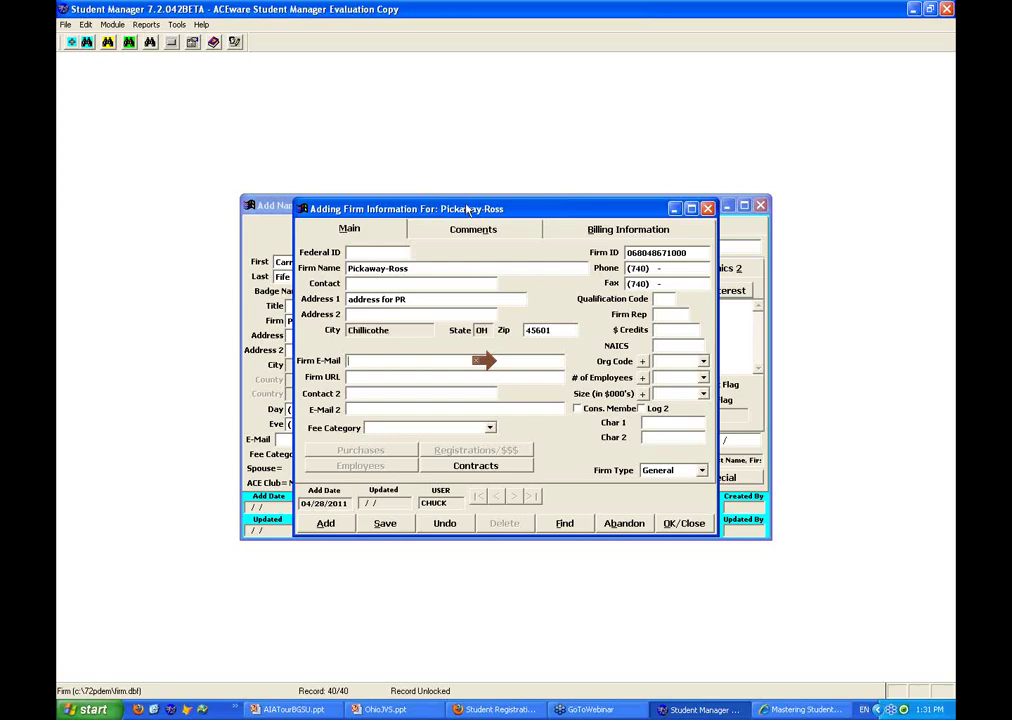
left_click(703, 362)
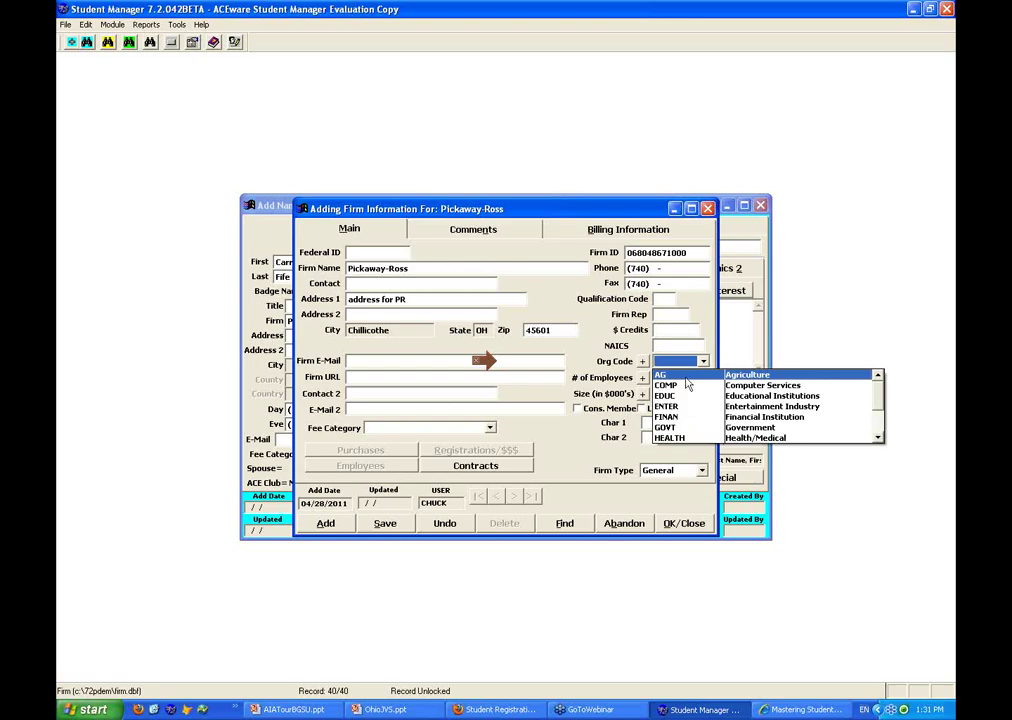
left_click(676, 400)
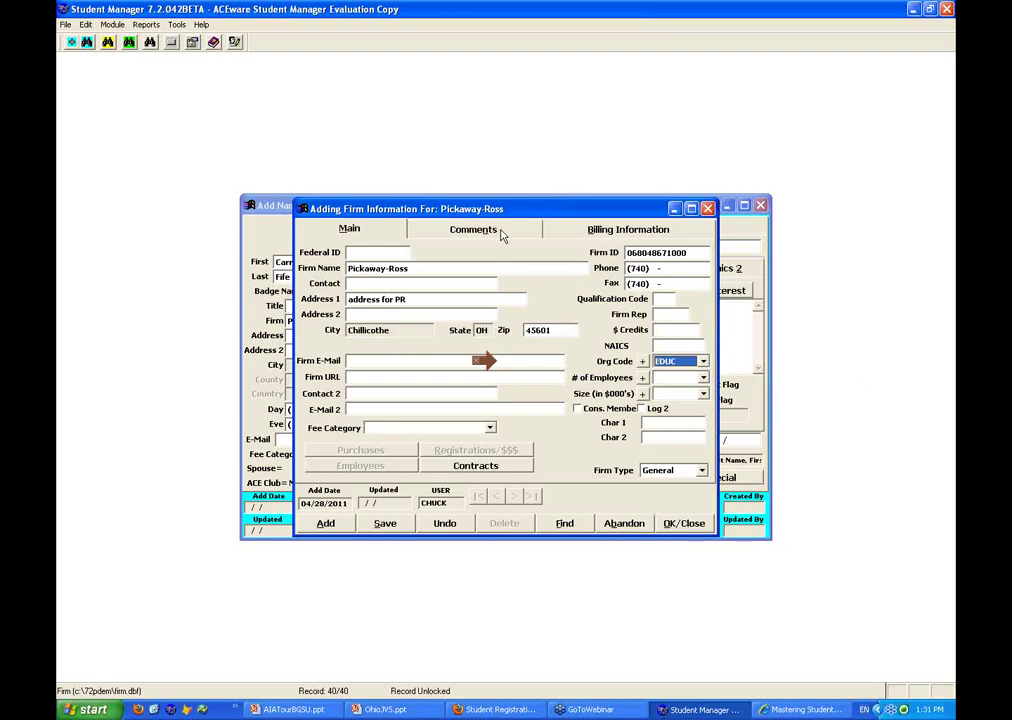
left_click(684, 523)
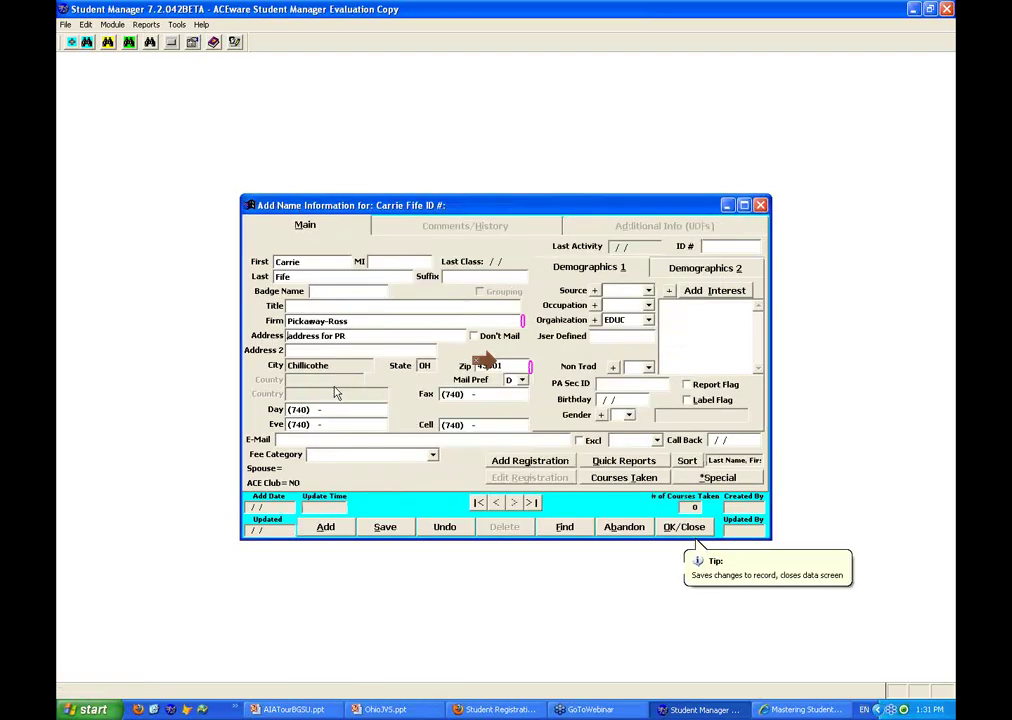
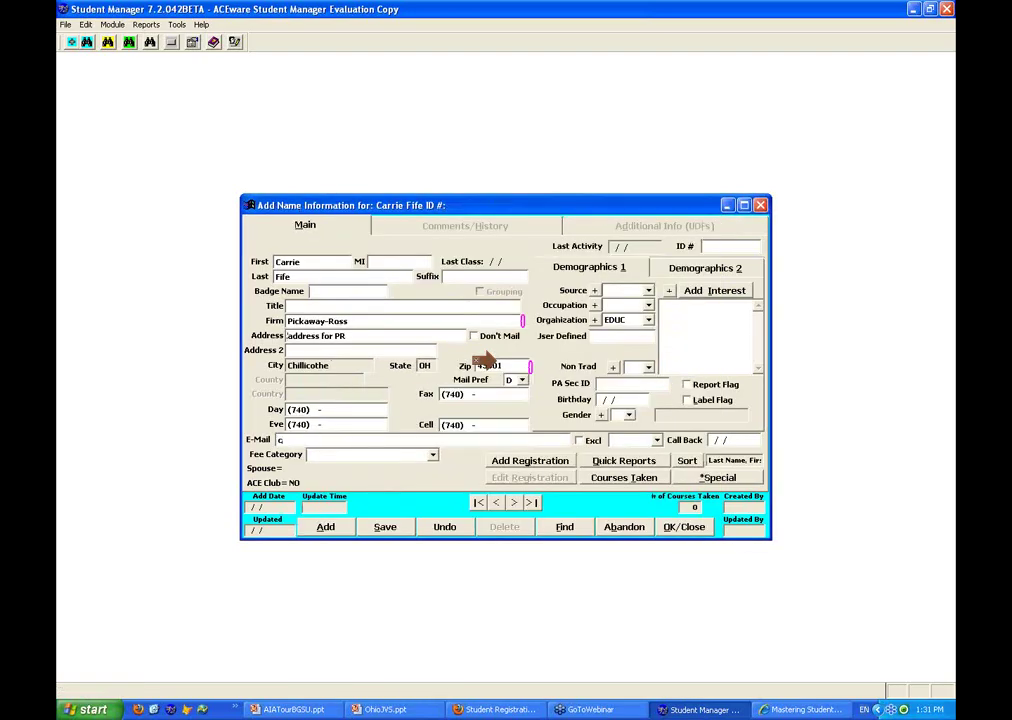
Enter the student's e-mail, save the record, and set Source MVEA and Occupation ADMIN
key("alt+s")
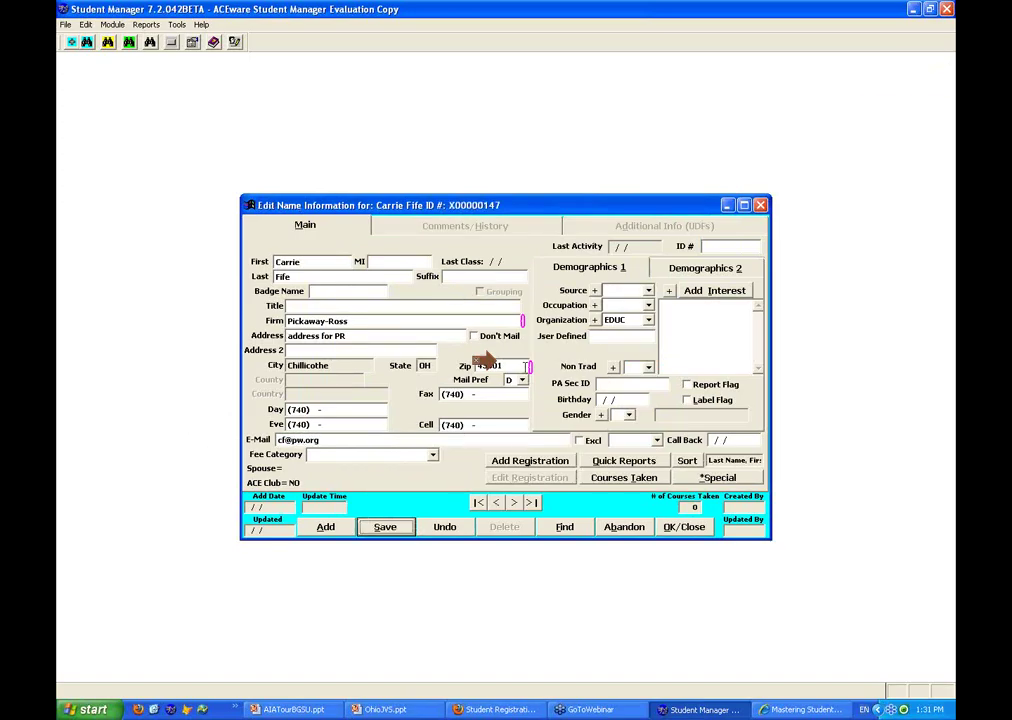
left_click(648, 291)
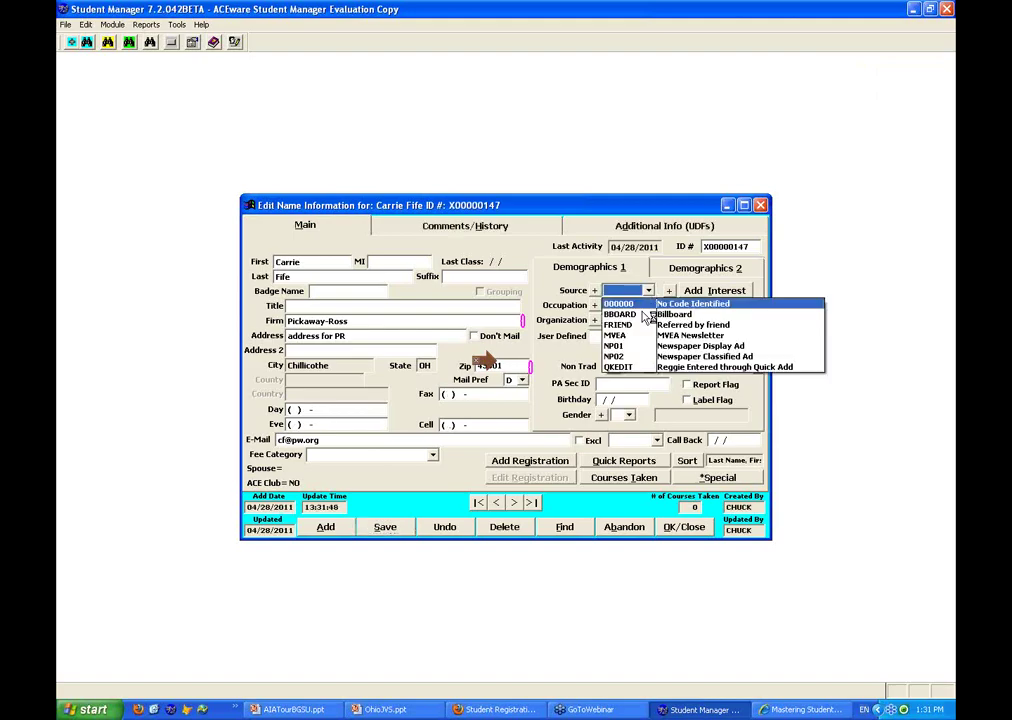
left_click(628, 330)
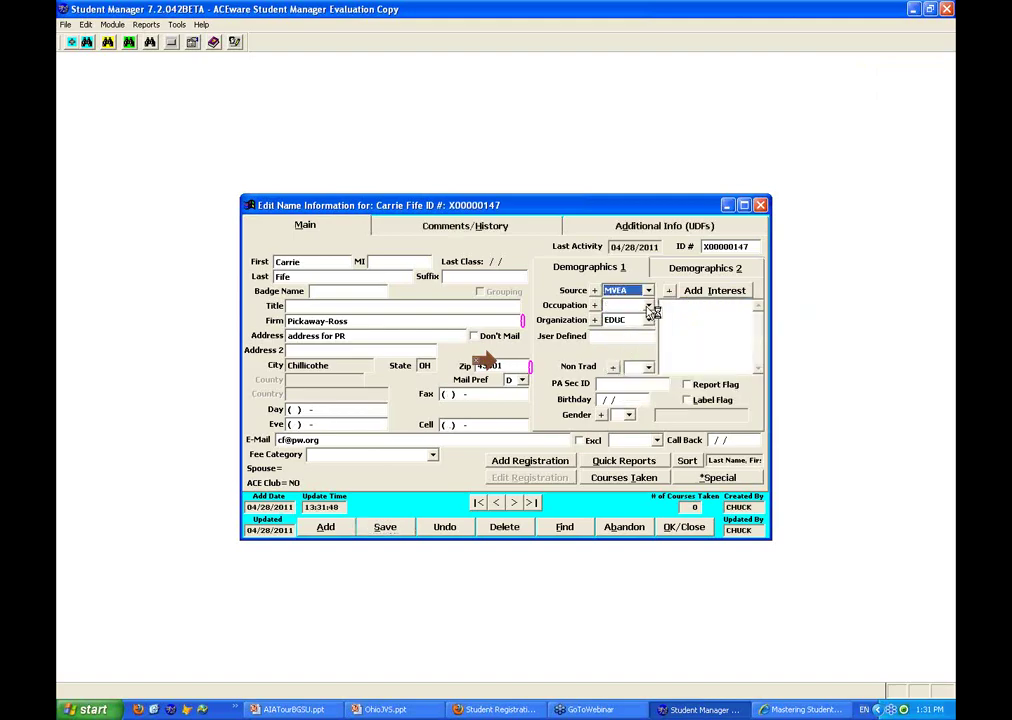
left_click(648, 305)
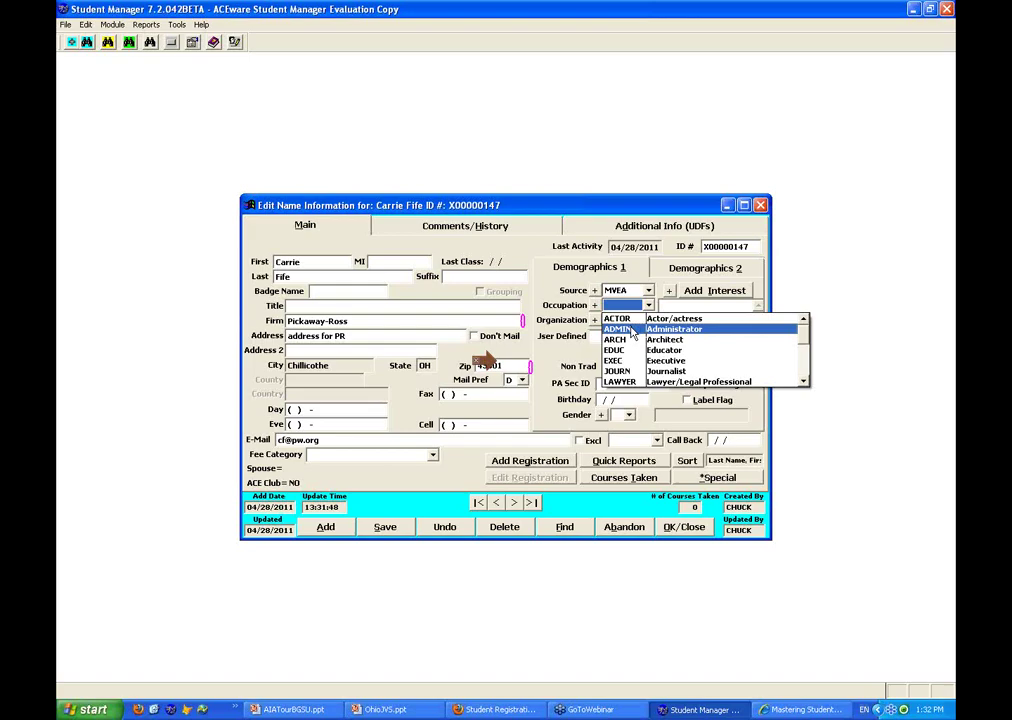
left_click(632, 332)
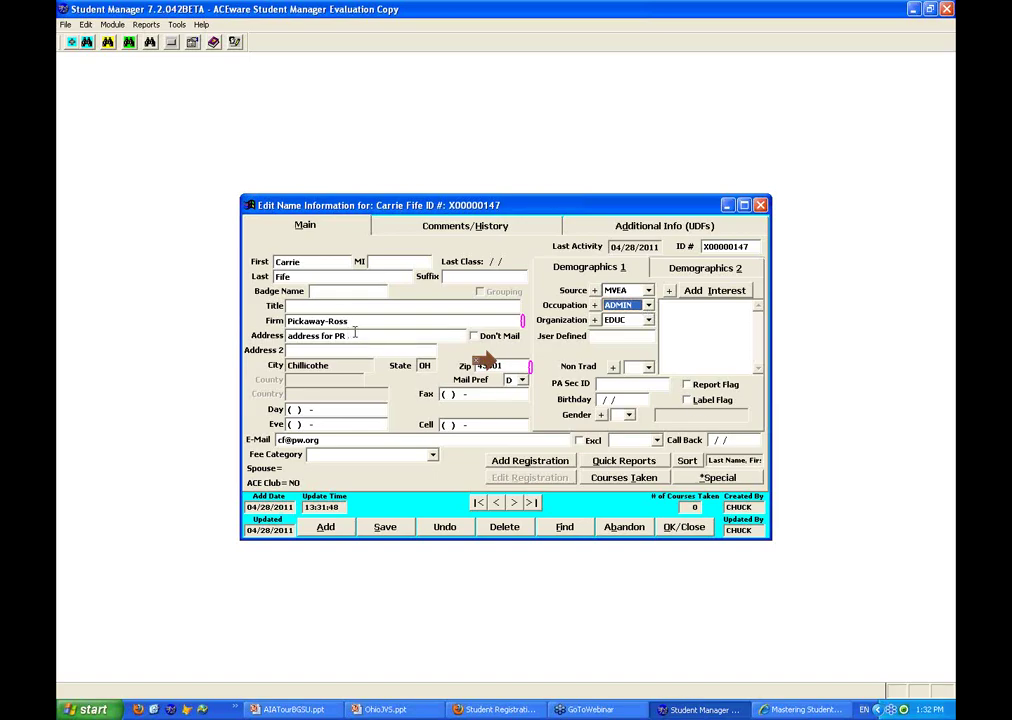
left_click(709, 293)
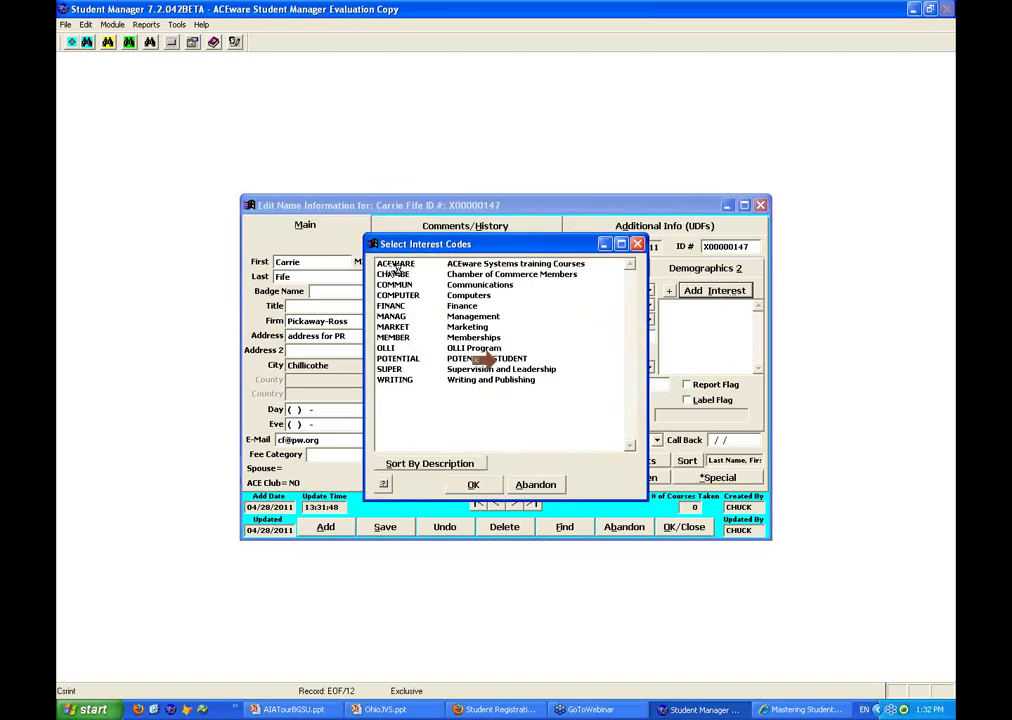
Add the ACEWARE interest code and set the birthday to 01/01/1969
double_click(395, 266)
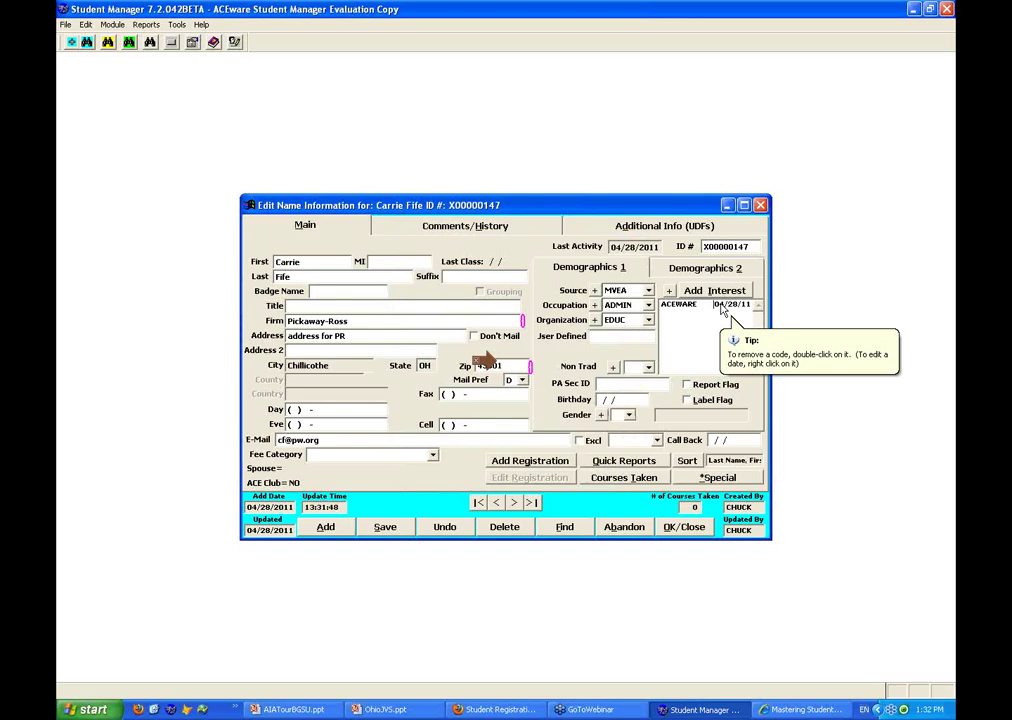
left_click(622, 399)
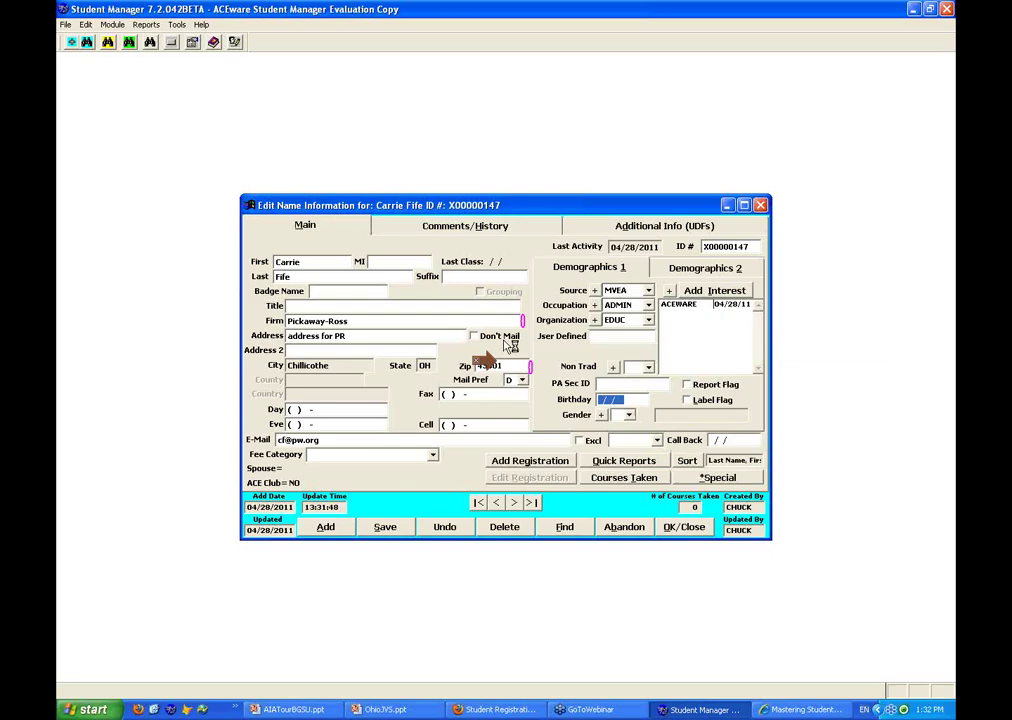
type("01/01/1969")
key("Tab")
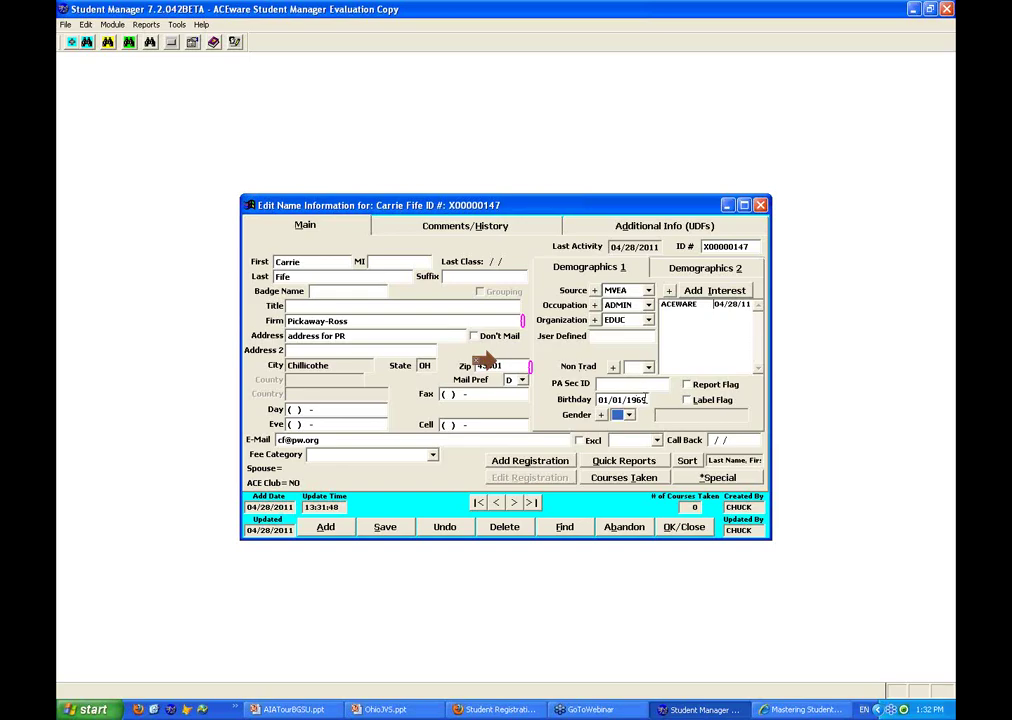
Set the student's gender to Female (F)
left_click(703, 272)
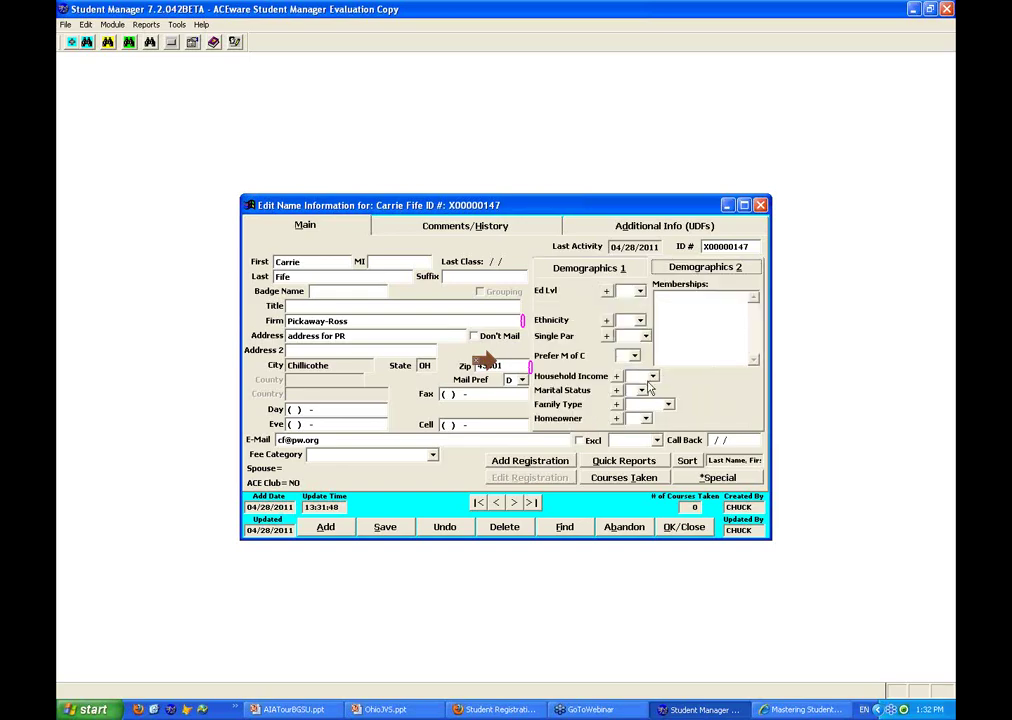
left_click(614, 268)
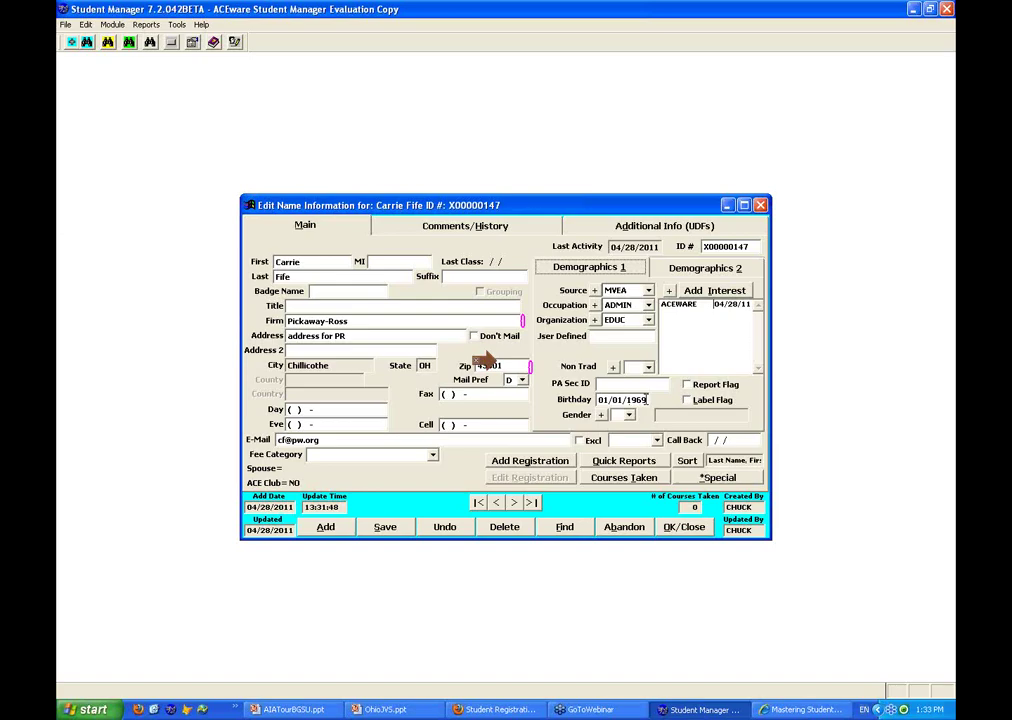
left_click(629, 418)
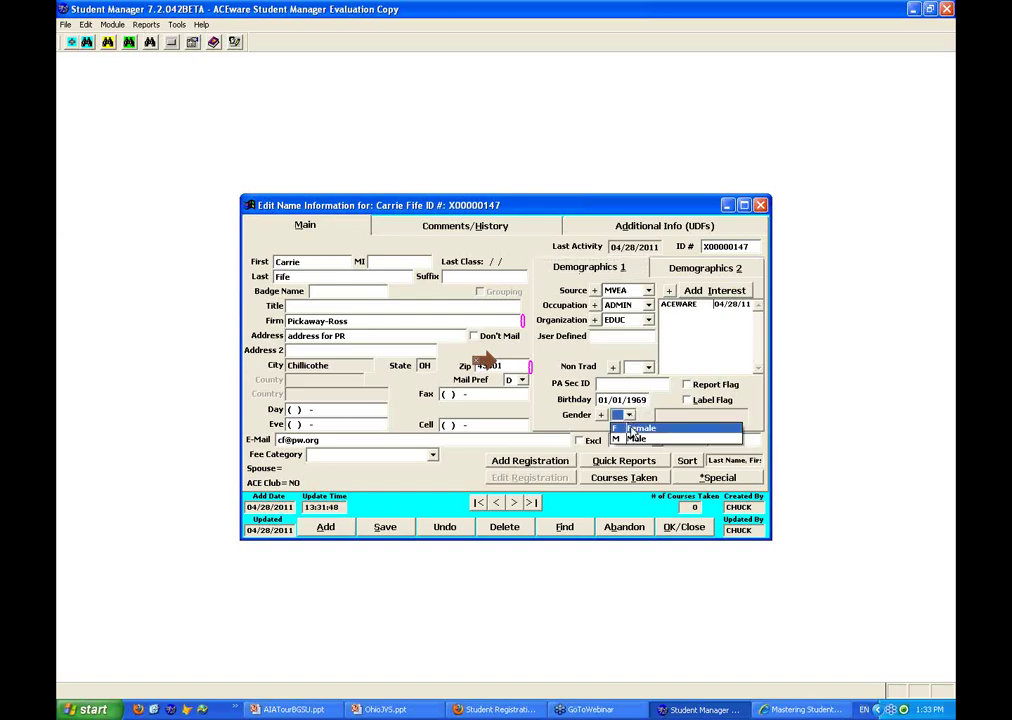
left_click(622, 425)
Set education level 06 Advanced Degree, ethnicity 1 and single parent N on Demographics 2
left_click(705, 272)
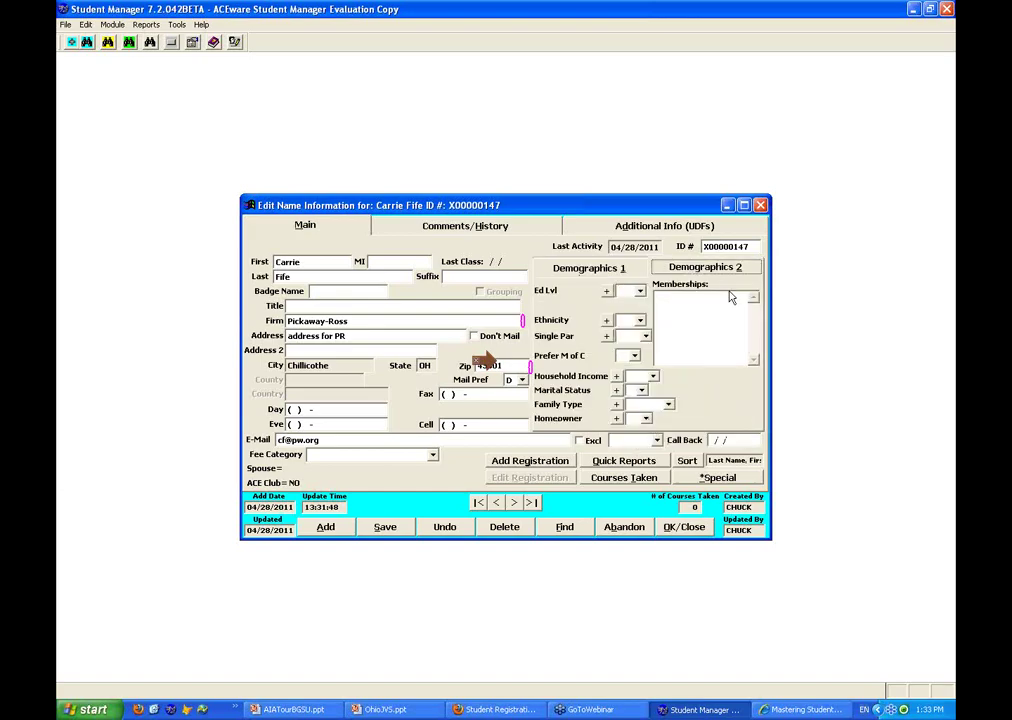
key("alt+Down")
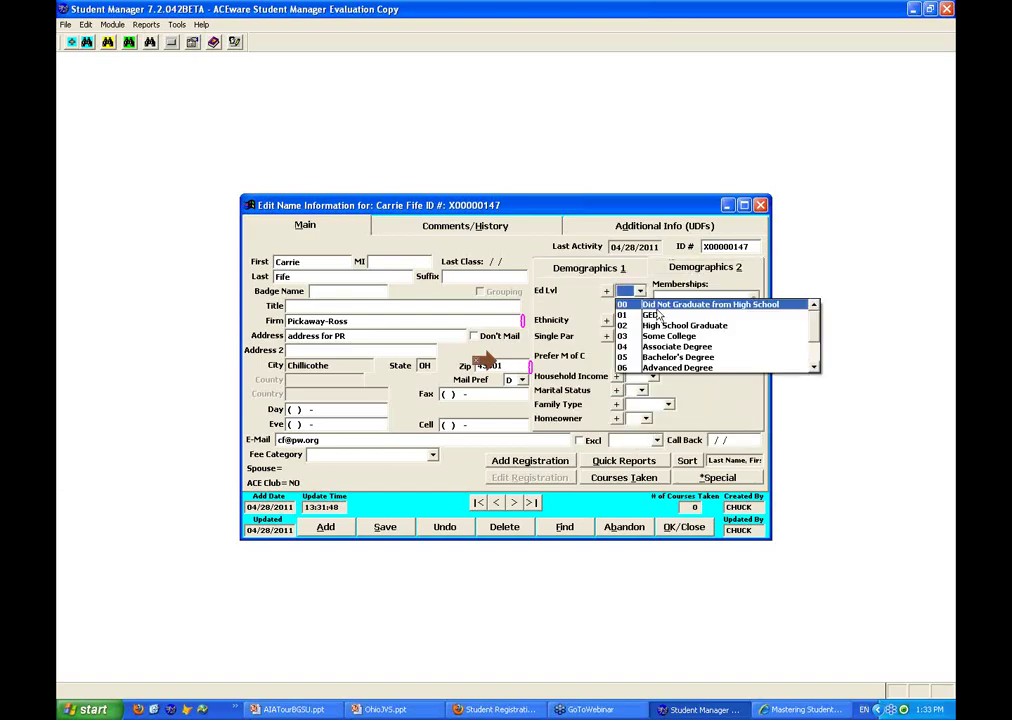
left_click(677, 367)
left_click(640, 320)
left_click(665, 350)
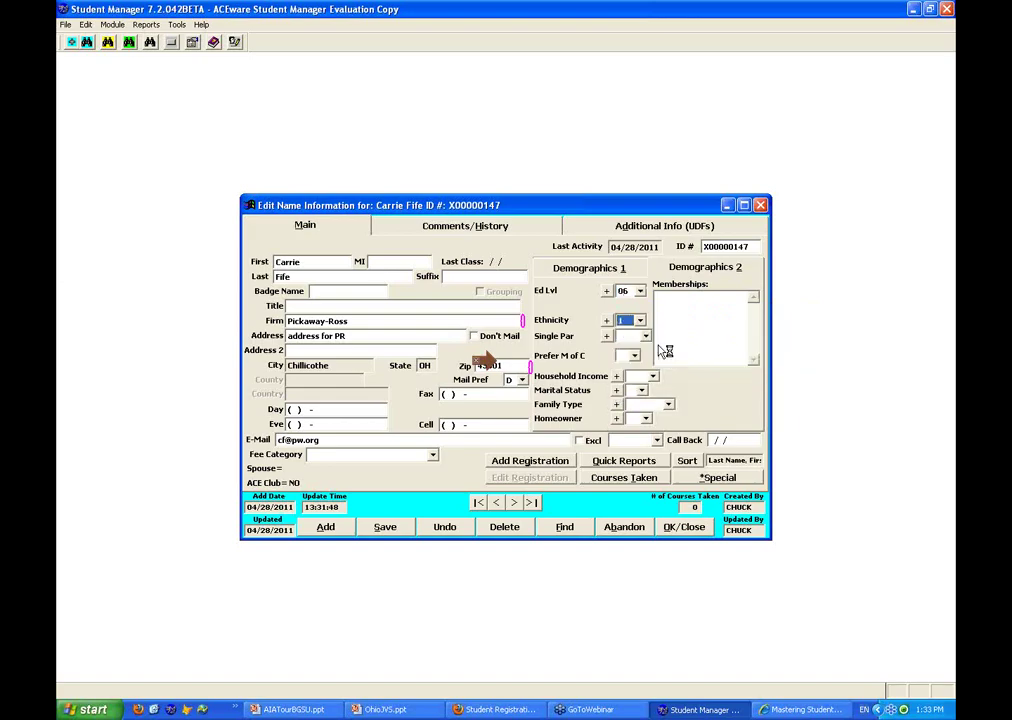
left_click(645, 336)
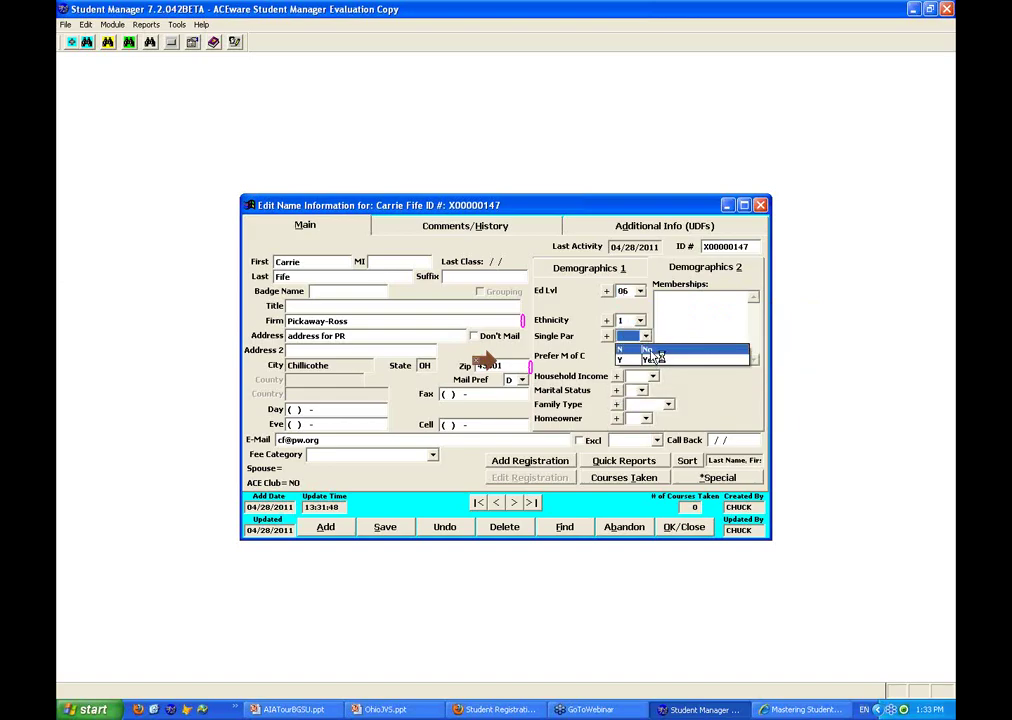
left_click(657, 352)
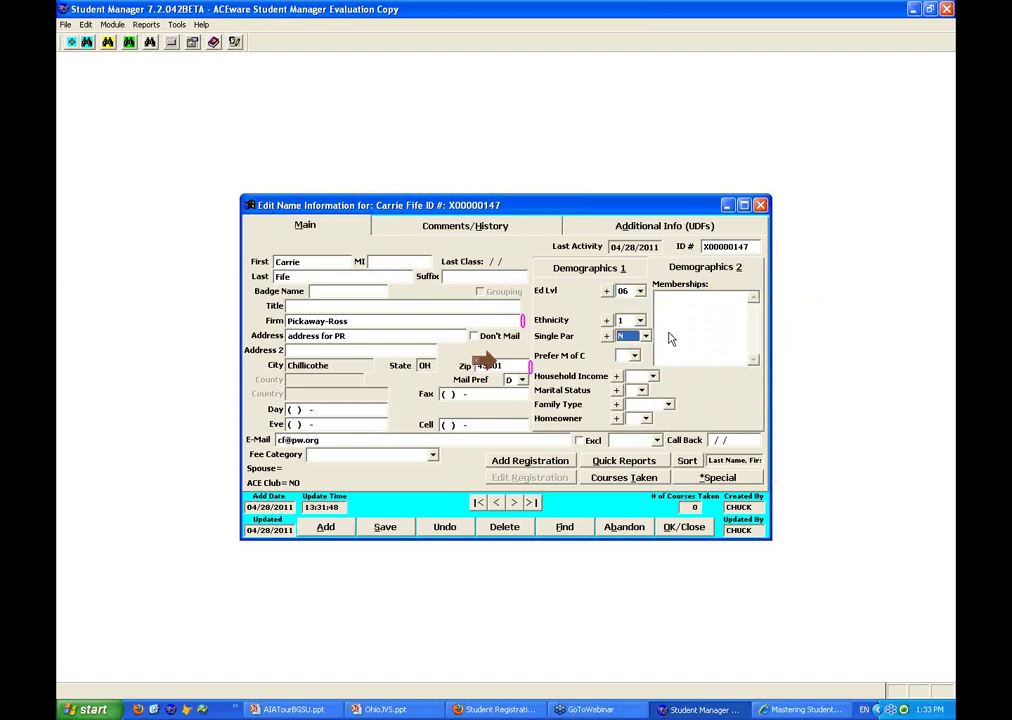
left_click(622, 270)
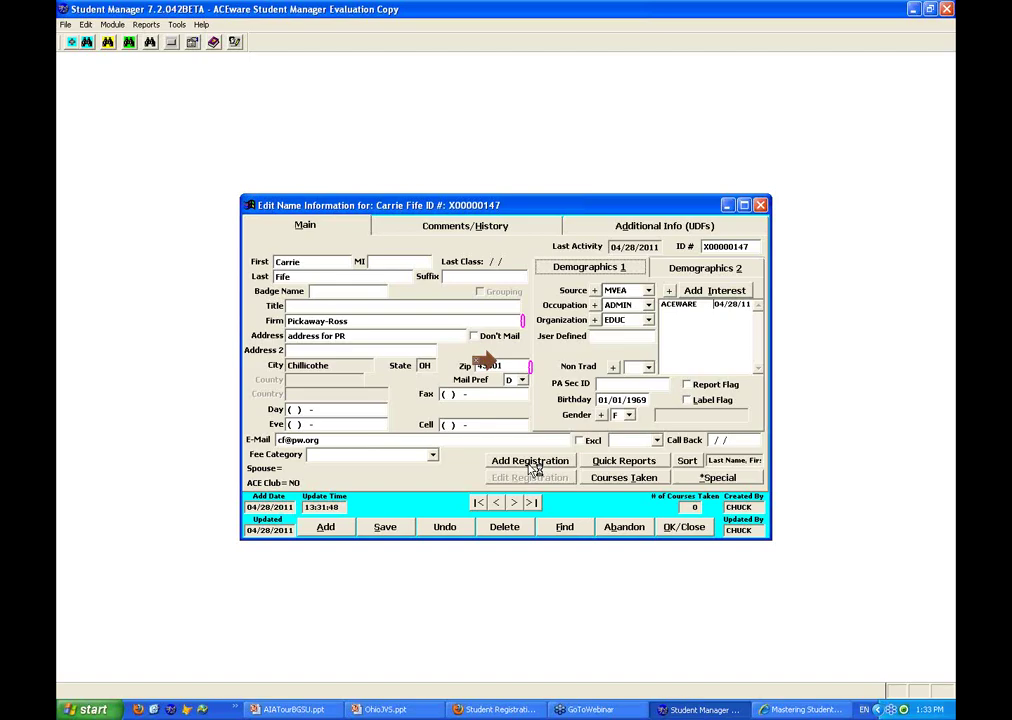
left_click(531, 463)
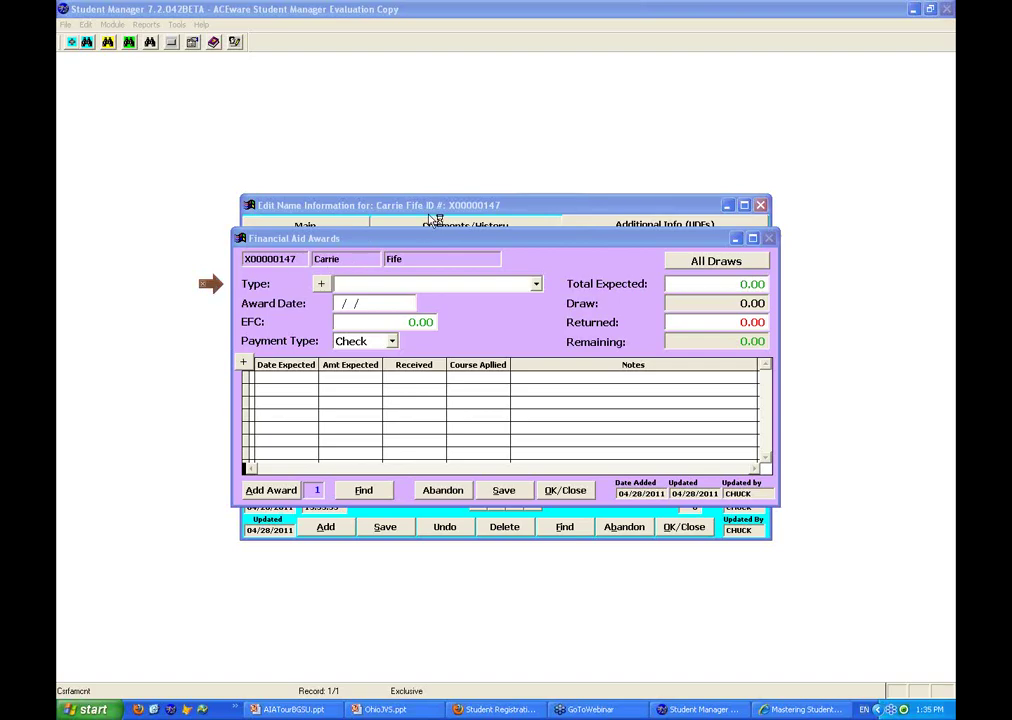
Start a new financial aid award of type Pell Grant
left_click(490, 240)
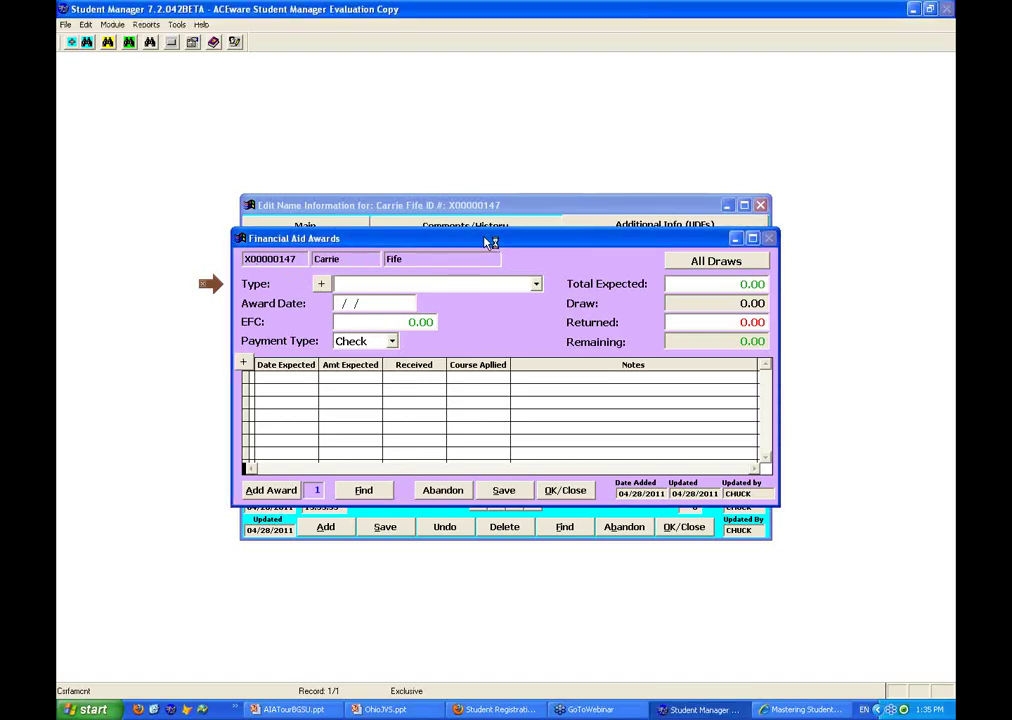
left_click_drag(494, 242, 466, 246)
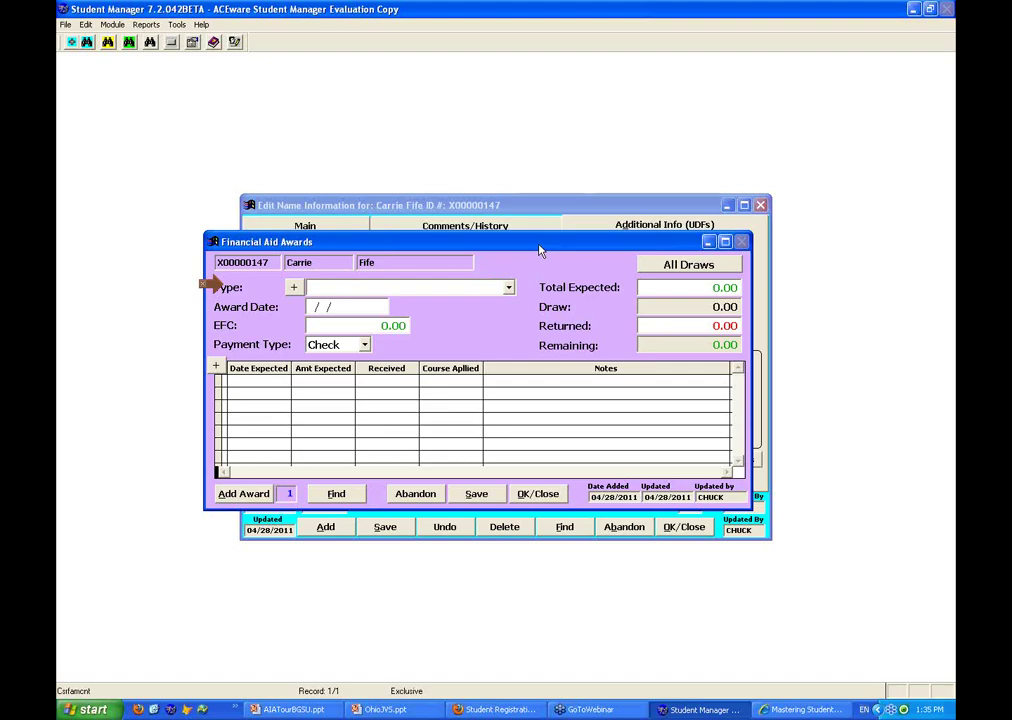
left_click_drag(539, 250, 567, 244)
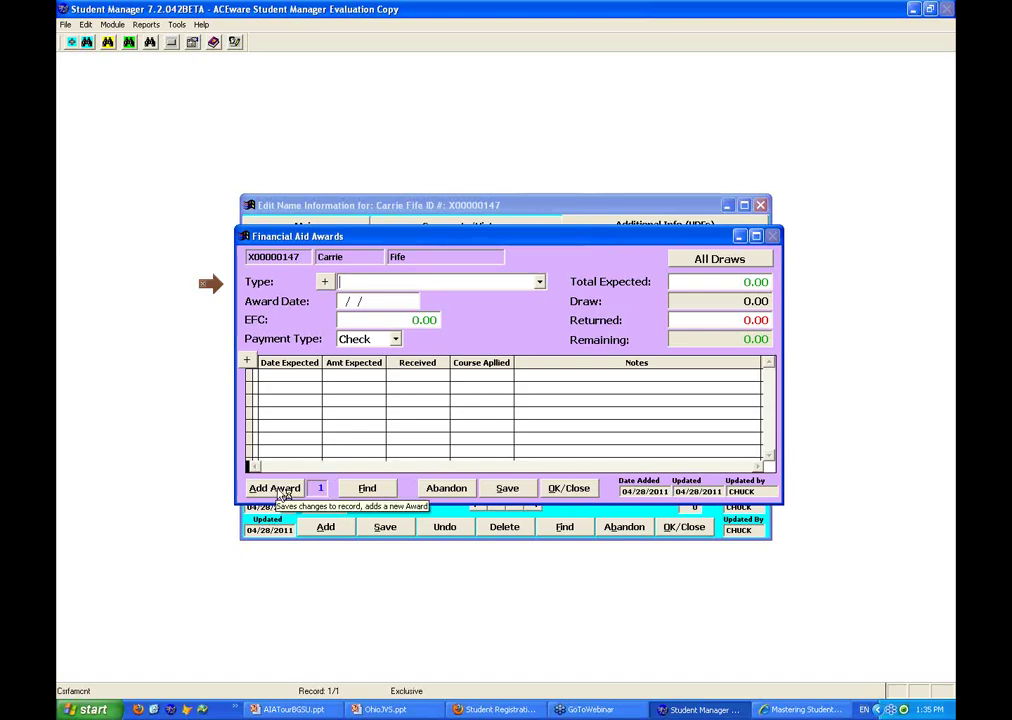
left_click(281, 490)
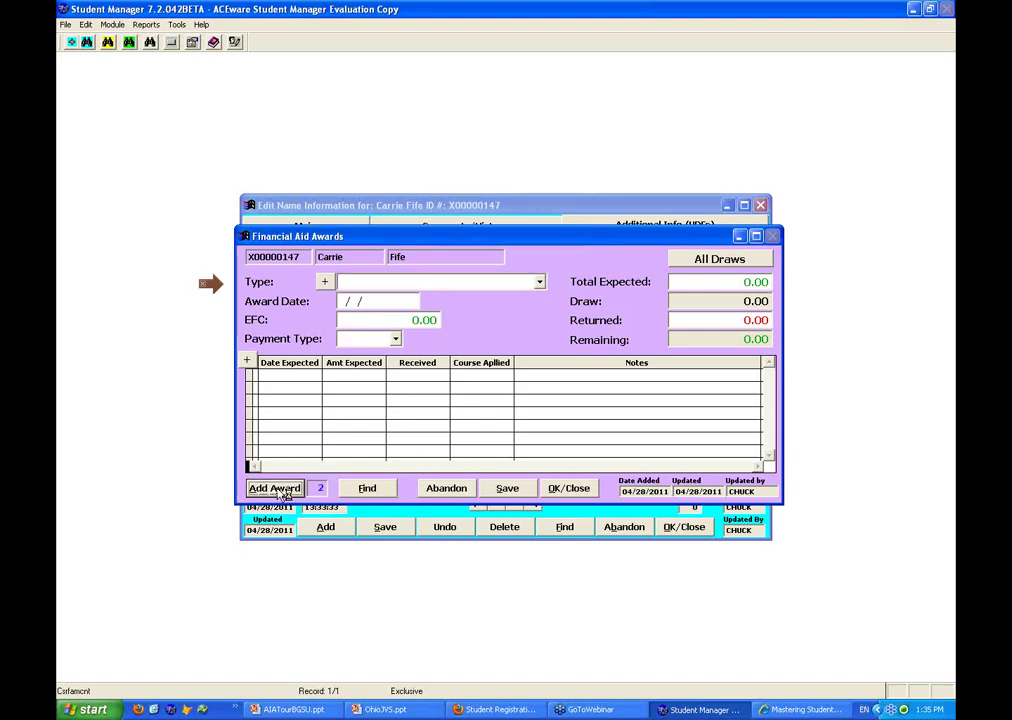
left_click(540, 284)
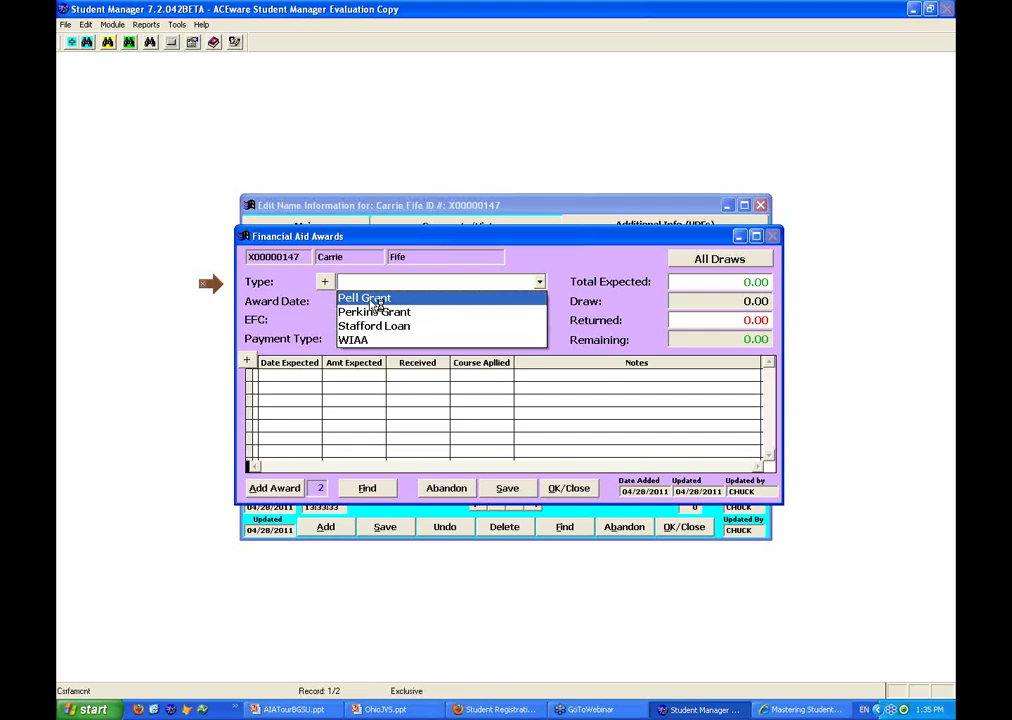
left_click(370, 298)
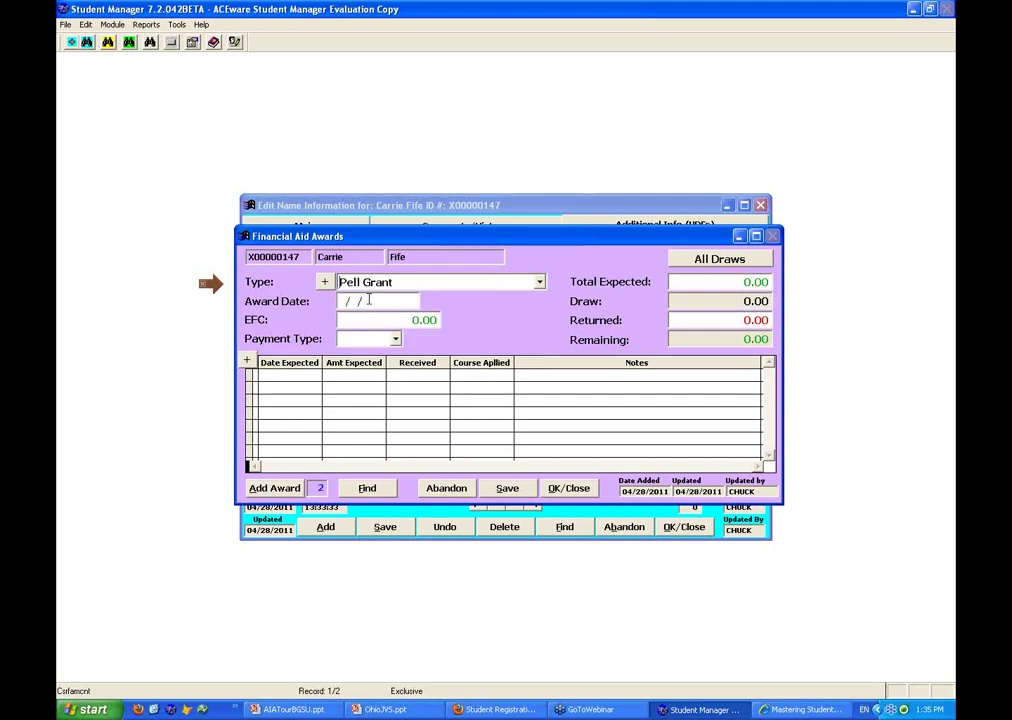
key("Tab")
Enter award date 02/01/2011, EFC 9,000, Grant/Scholarship payment, 2,500 total expected, and save
type("020111")
key("Tab")
type("9000")
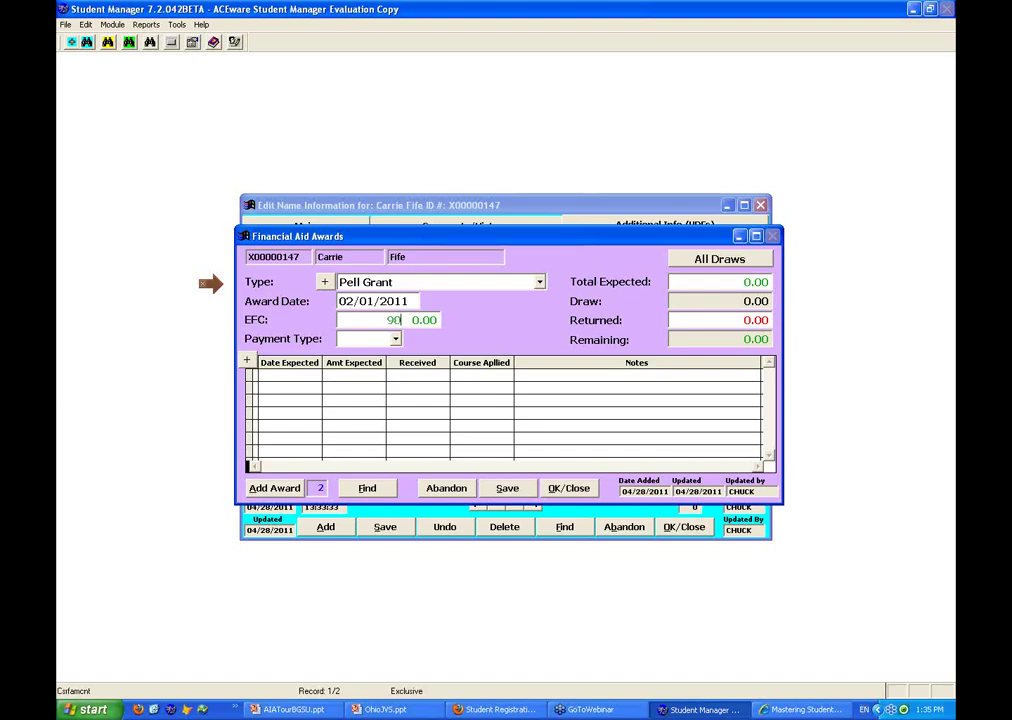
key("Tab")
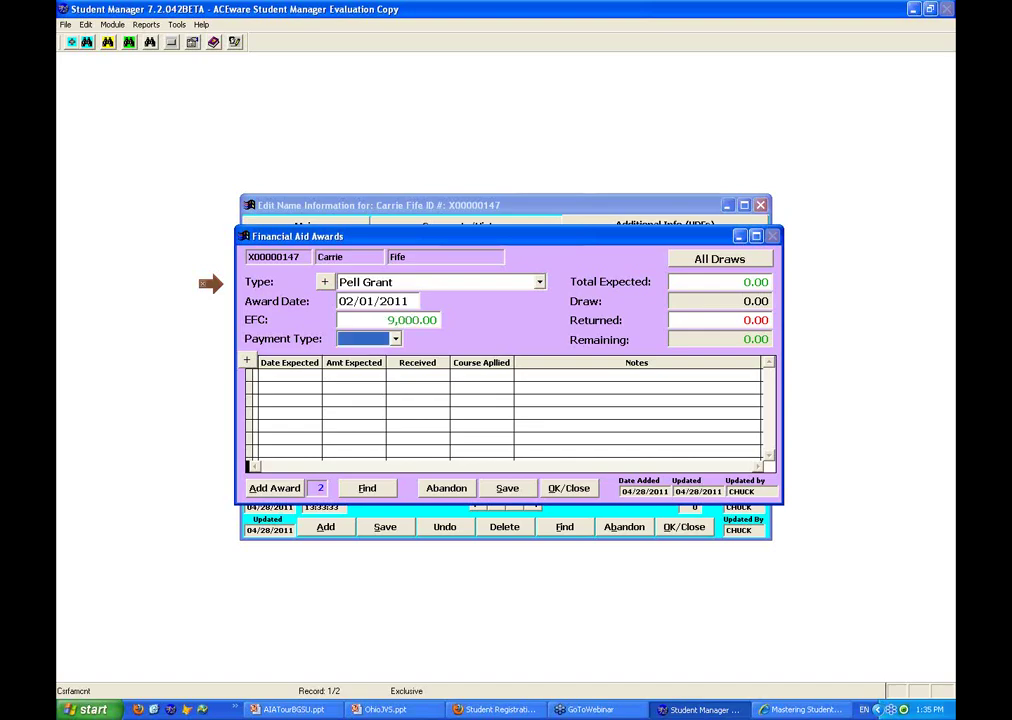
left_click(395, 339)
left_click(383, 387)
left_click(720, 282)
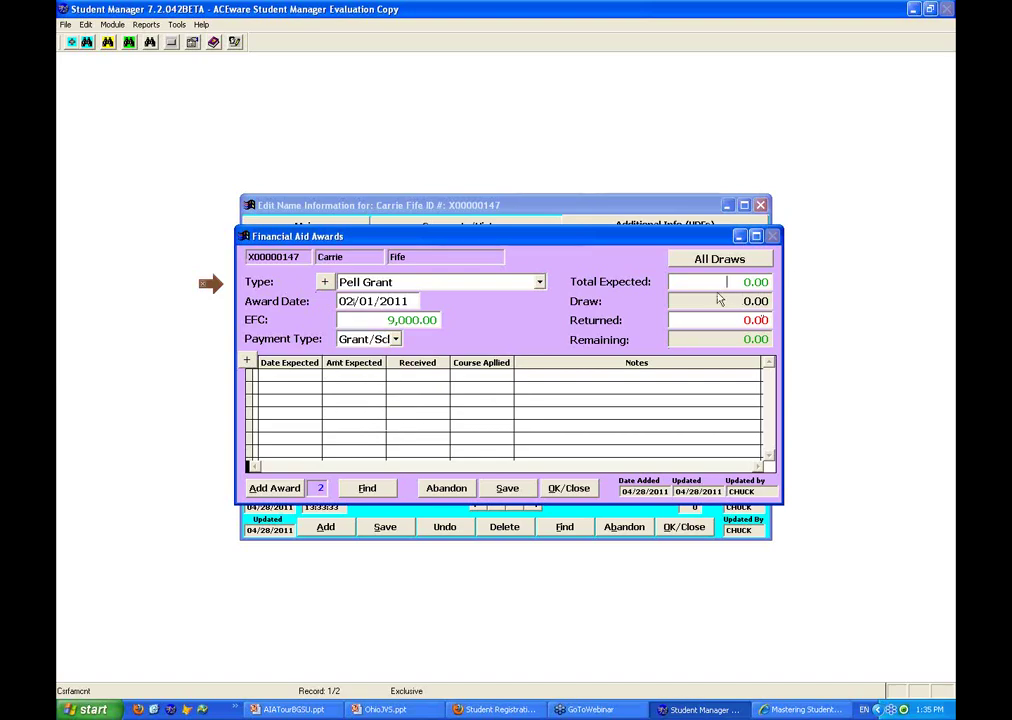
type("2,500")
key("Tab")
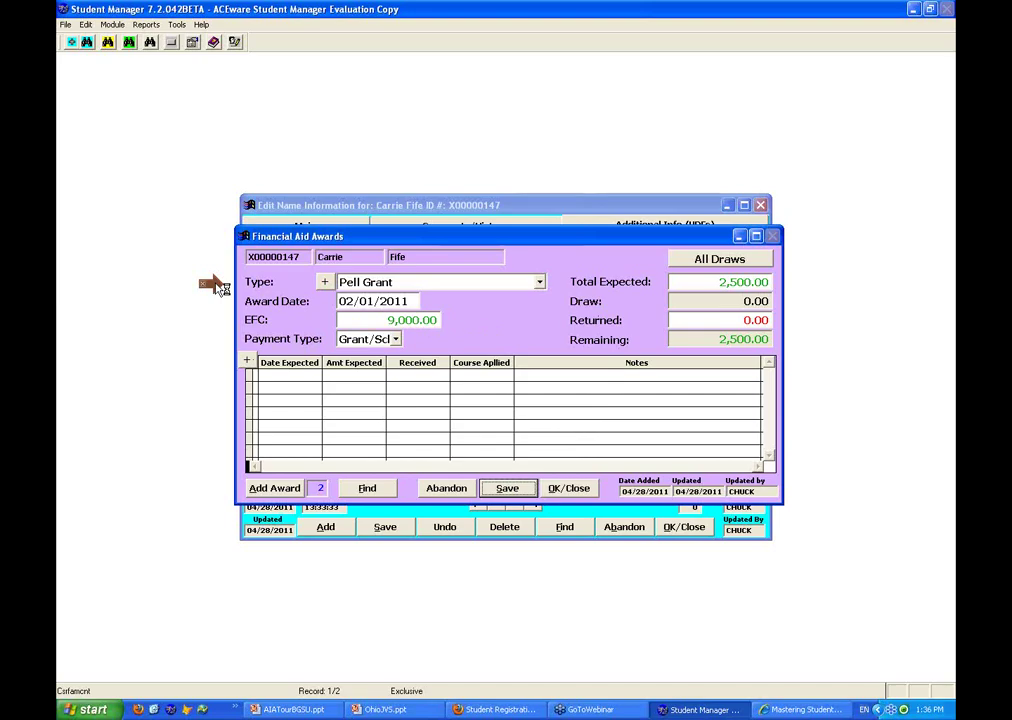
left_click(249, 362)
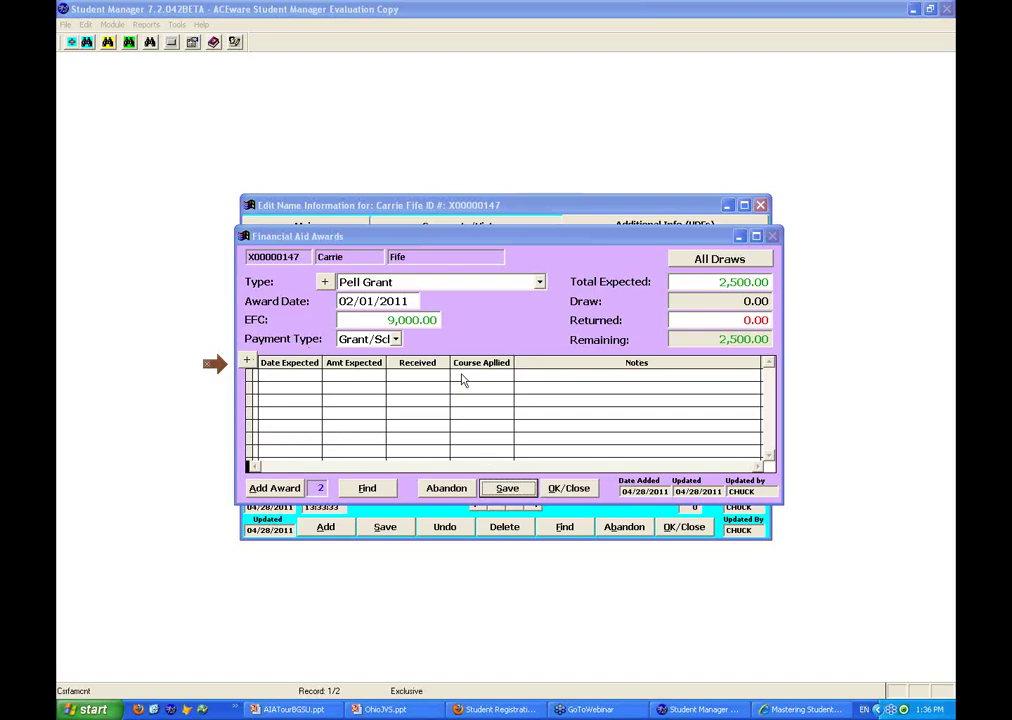
Add draw rows and enter the first Pell Grant draw: 1500.00 on 05/01/2011
left_click(250, 364)
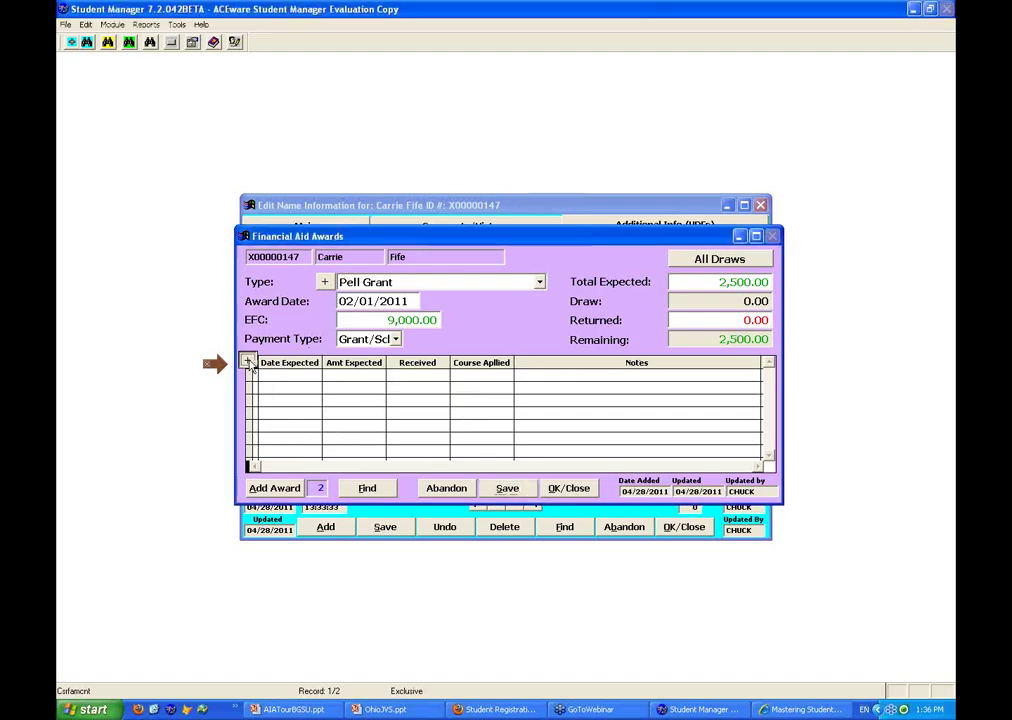
left_click(251, 365)
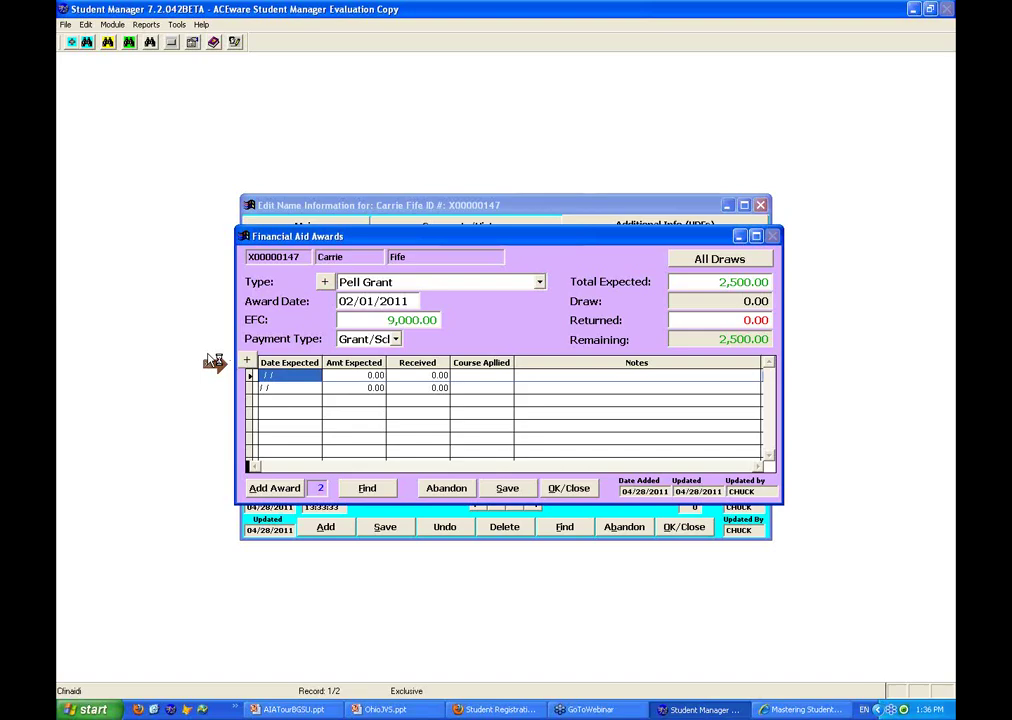
type("05/01/")
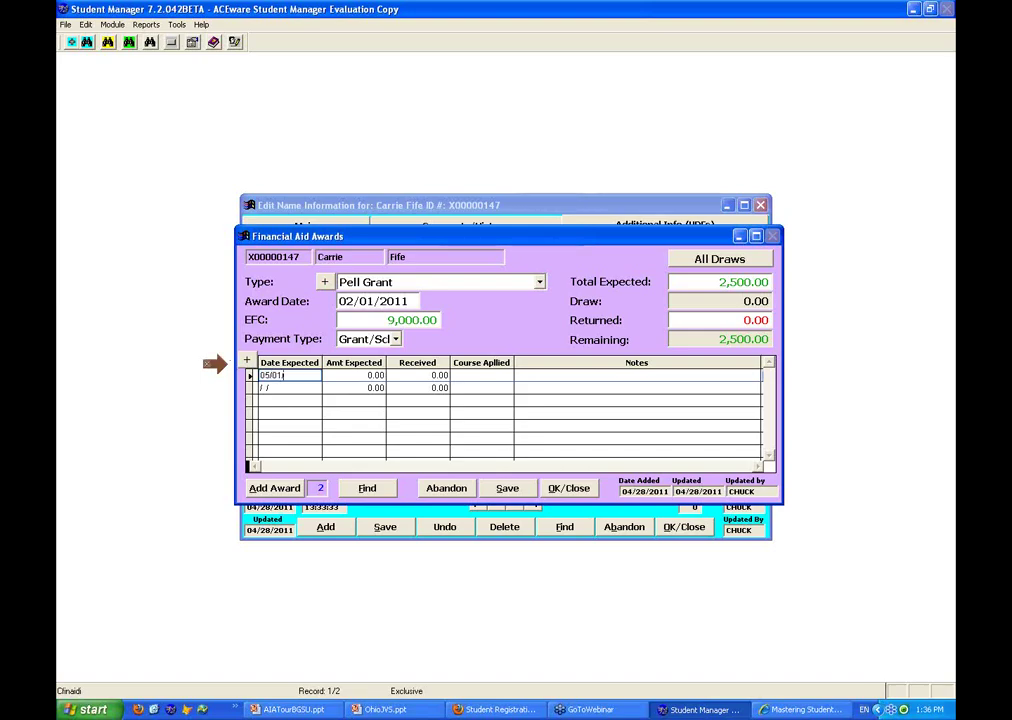
type("2011")
key("Tab")
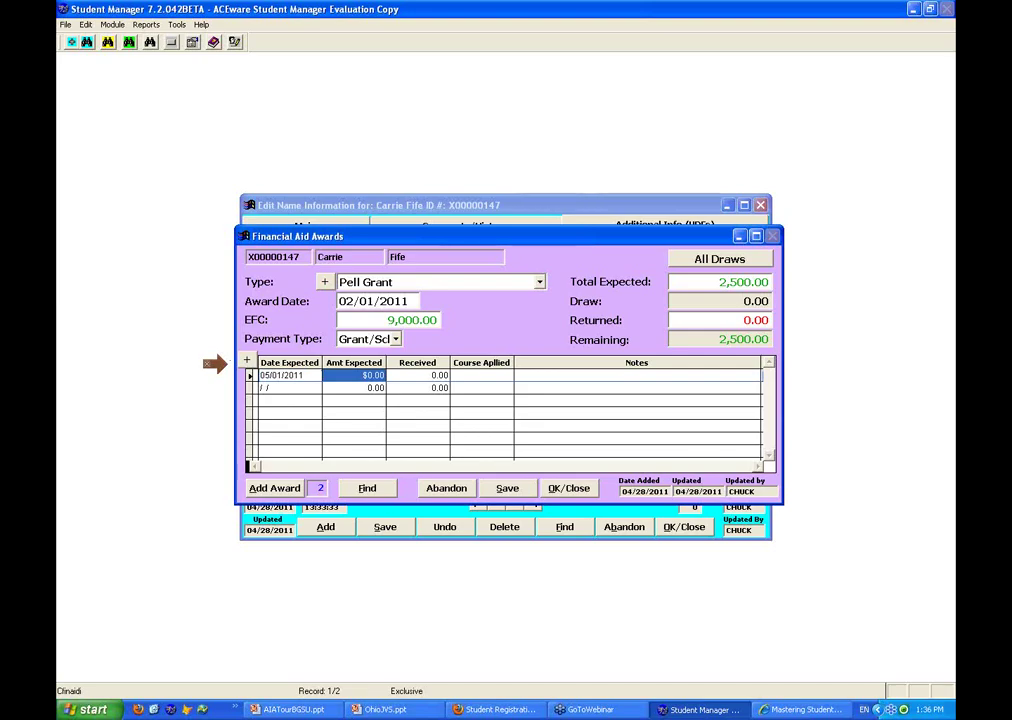
type("1500")
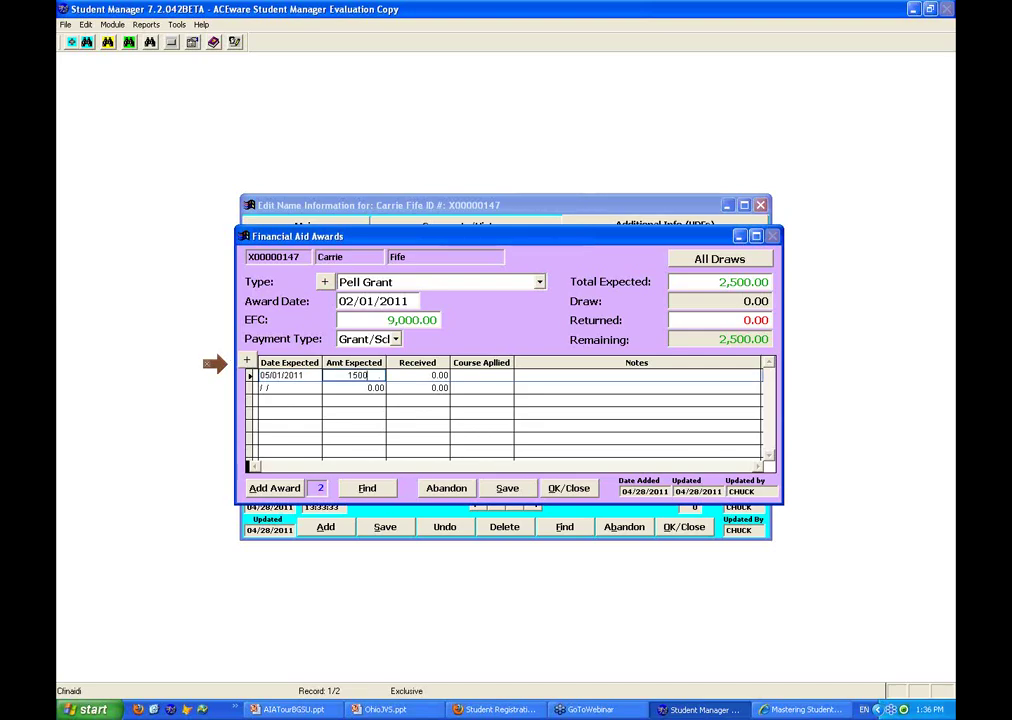
key("Tab")
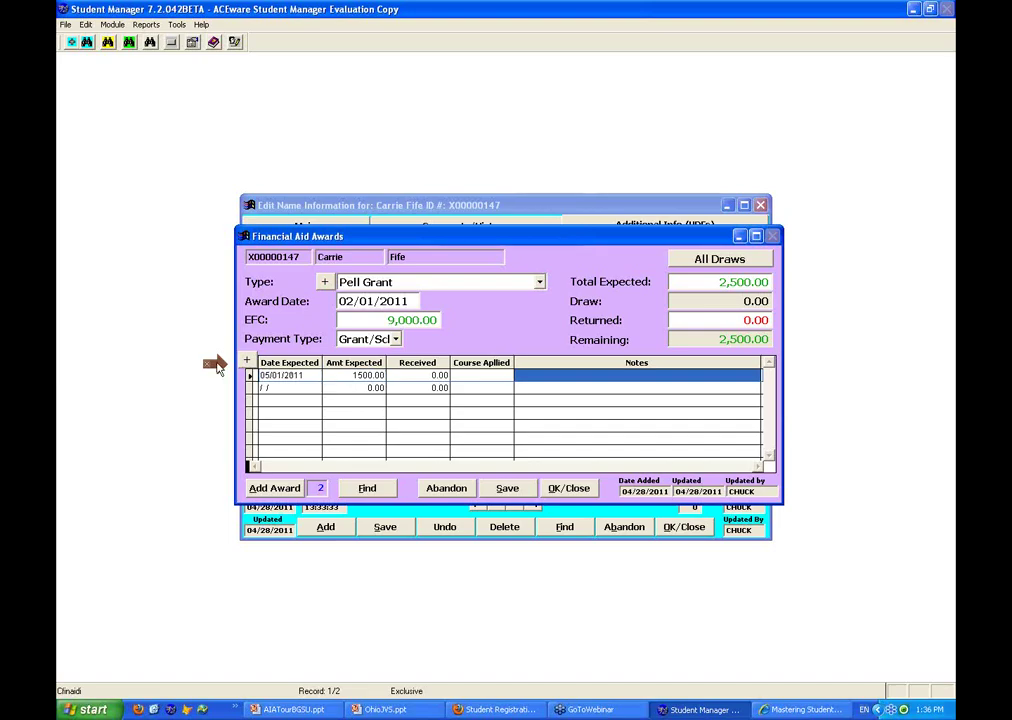
left_click(335, 380)
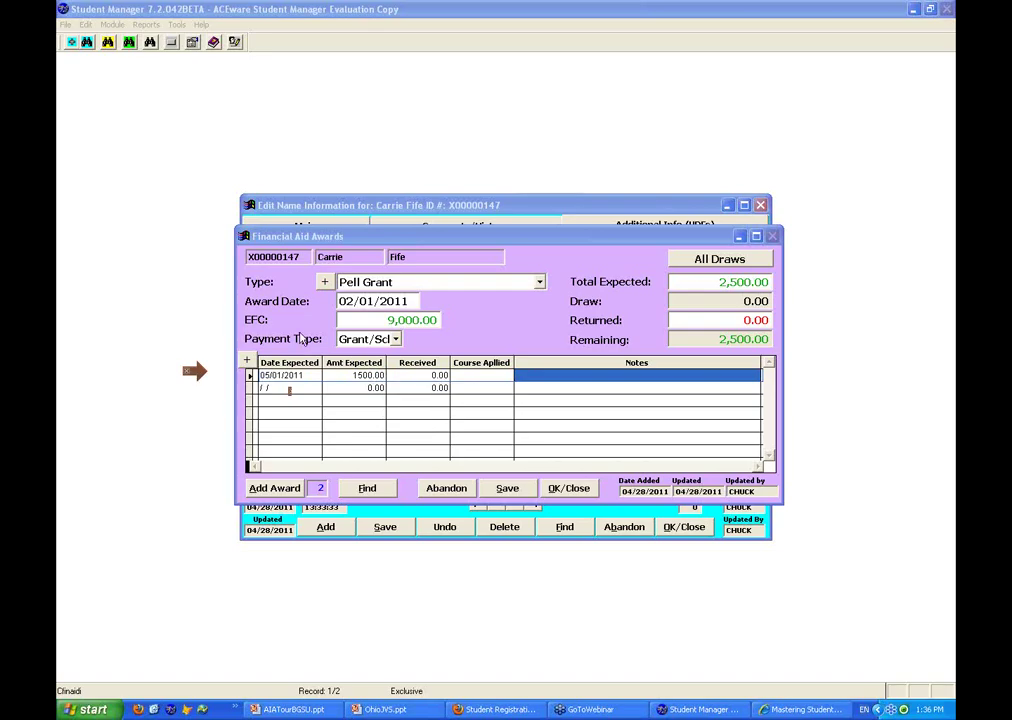
Enter the second draw as 1000.00 on 07/01/2011, fixing the mistyped amount, and save the award
left_click(268, 388)
type("07/0")
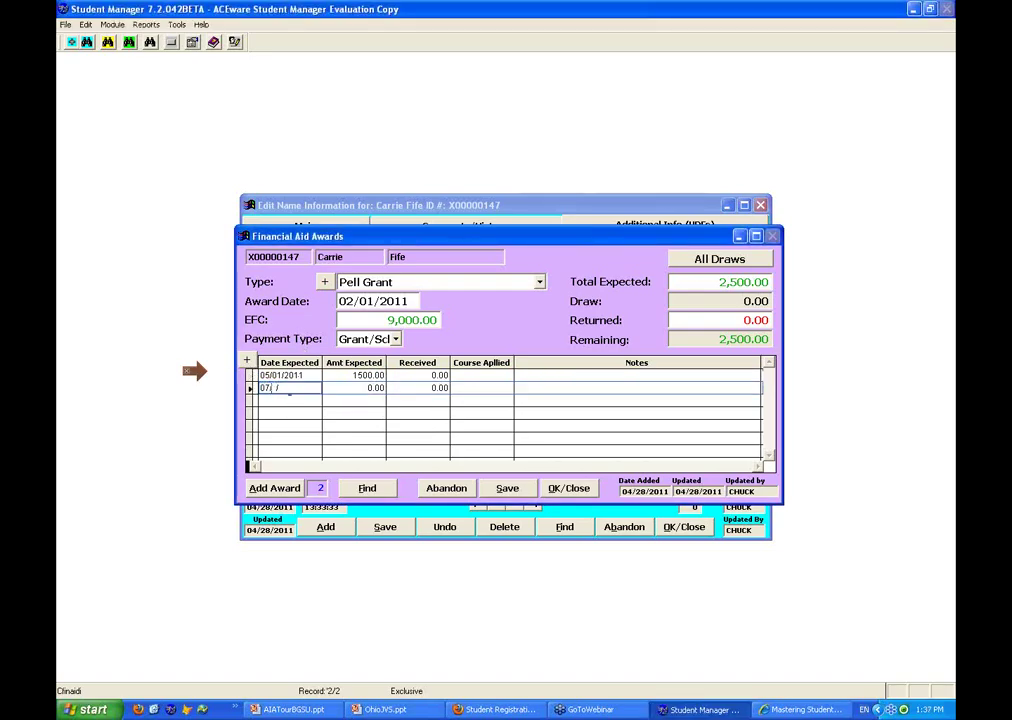
type("1/2011")
key("Tab")
type("100")
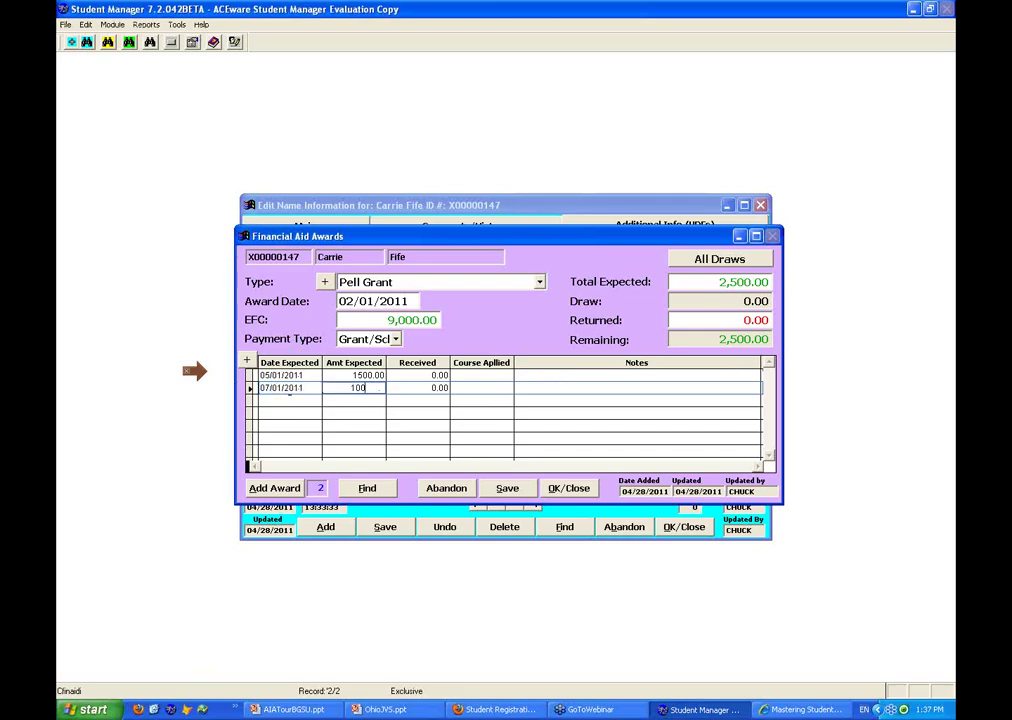
key("Tab")
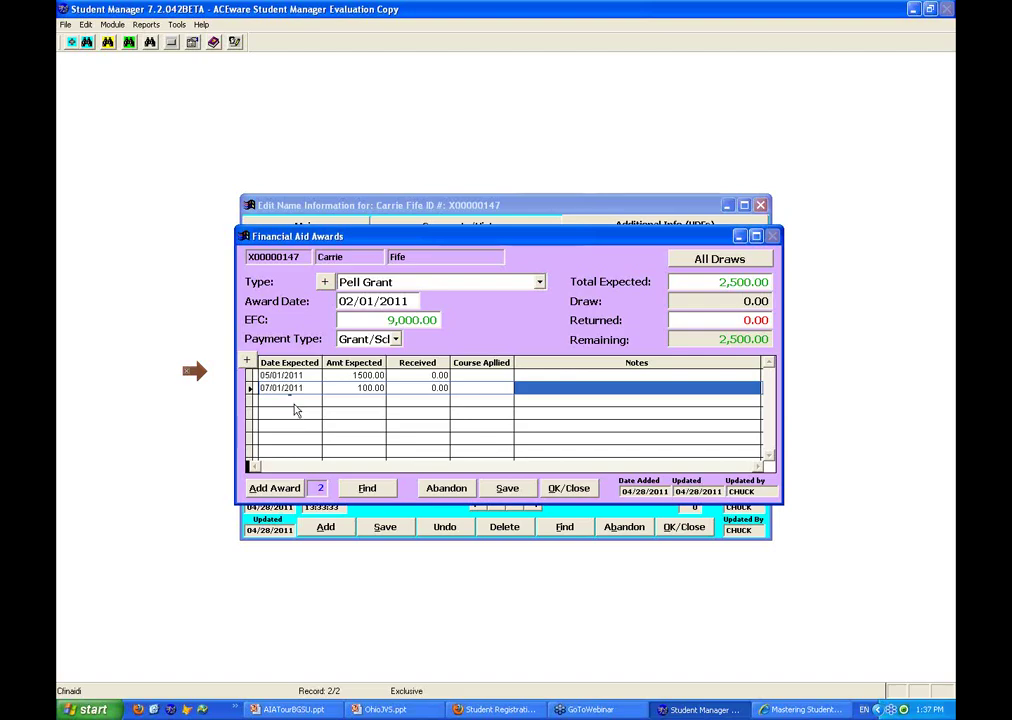
left_click(332, 388)
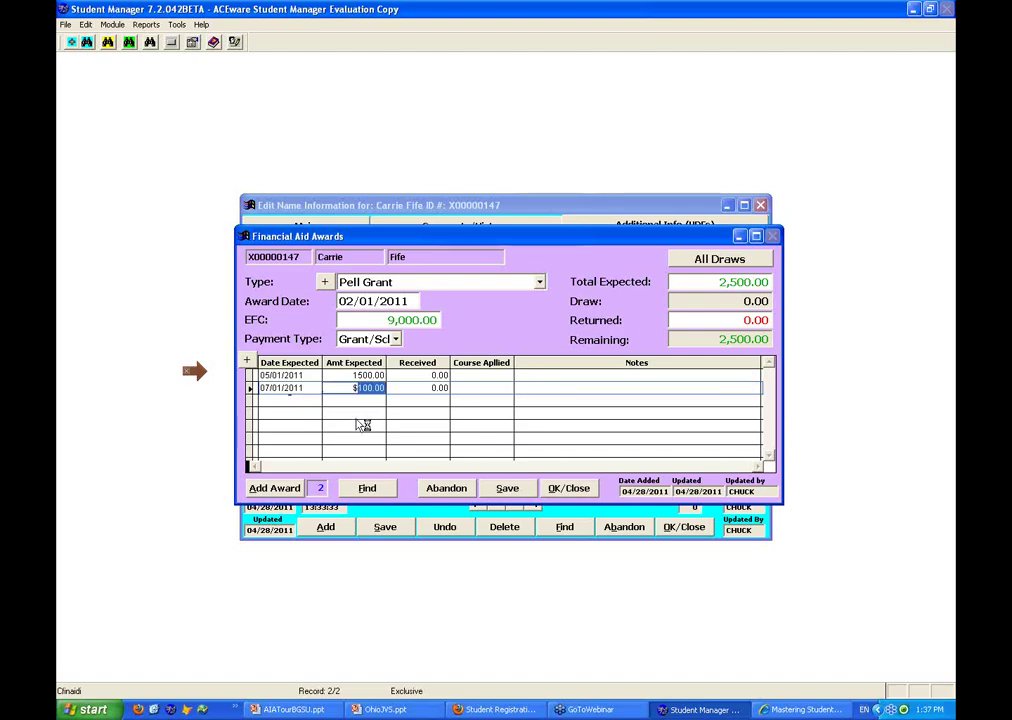
type("1")
key("shift+Home")
type("1000")
key("Tab")
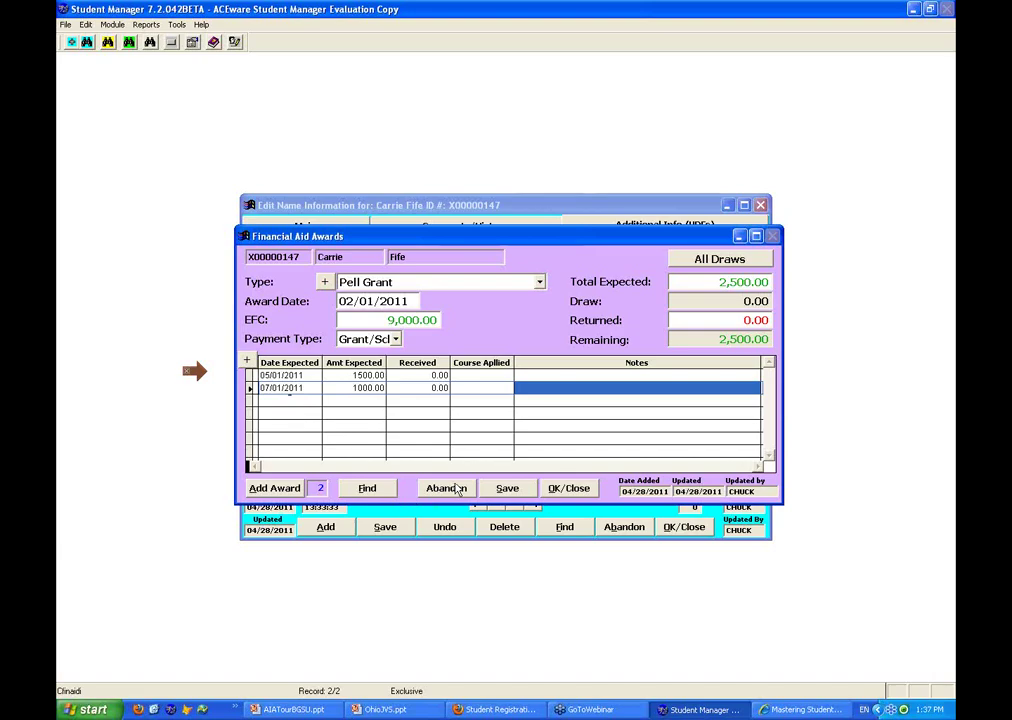
left_click(508, 489)
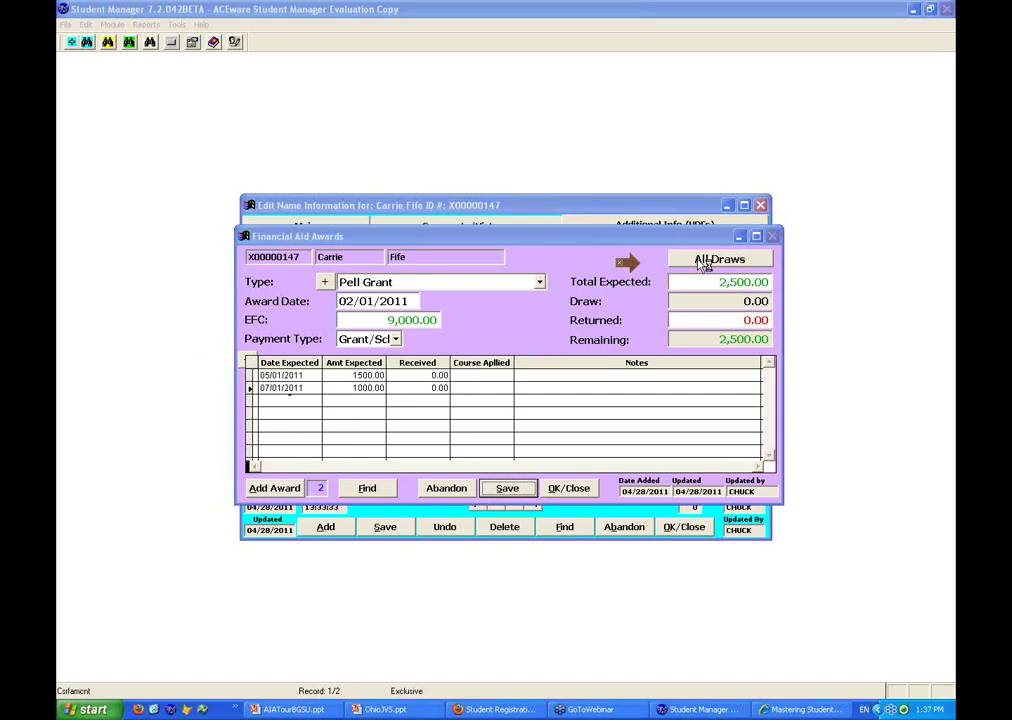
left_click(704, 262)
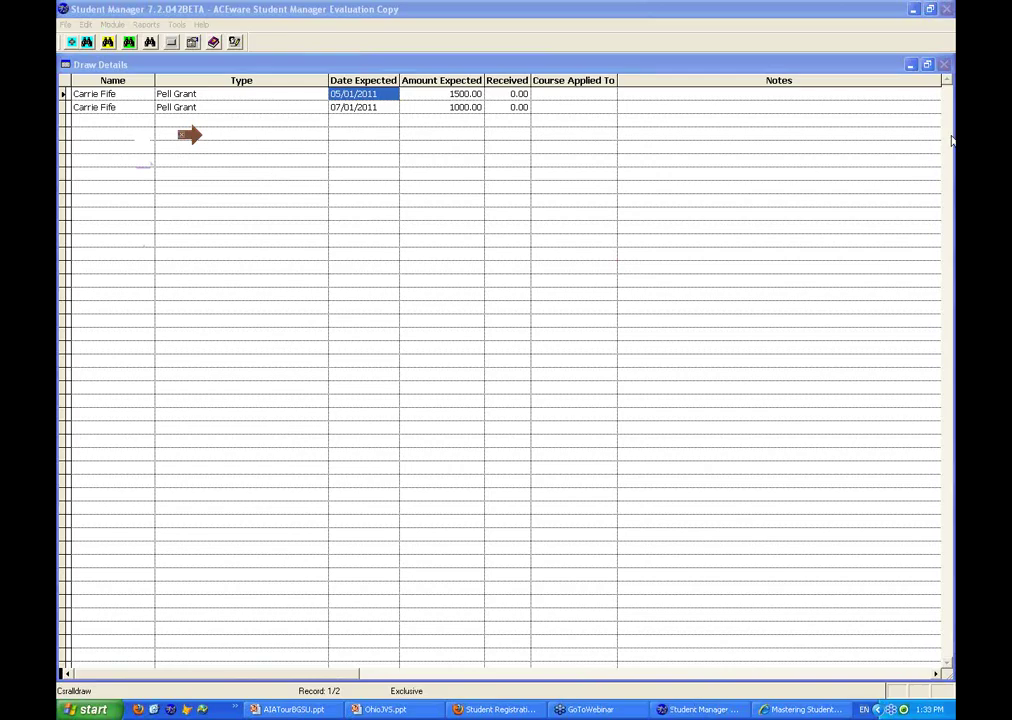
left_click(947, 65)
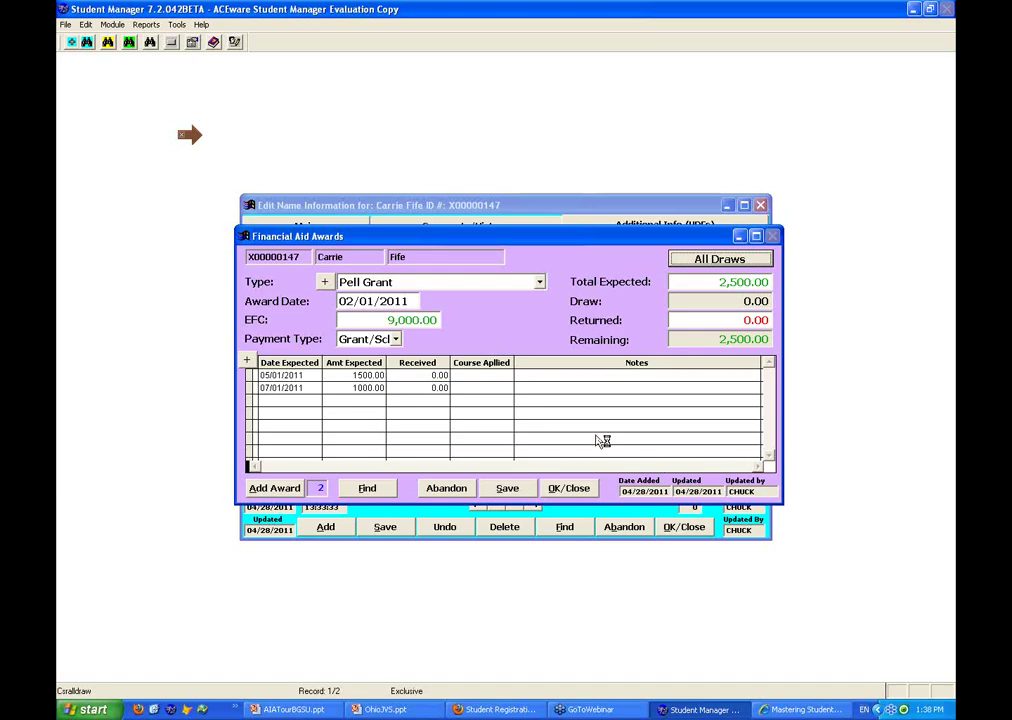
left_click(509, 488)
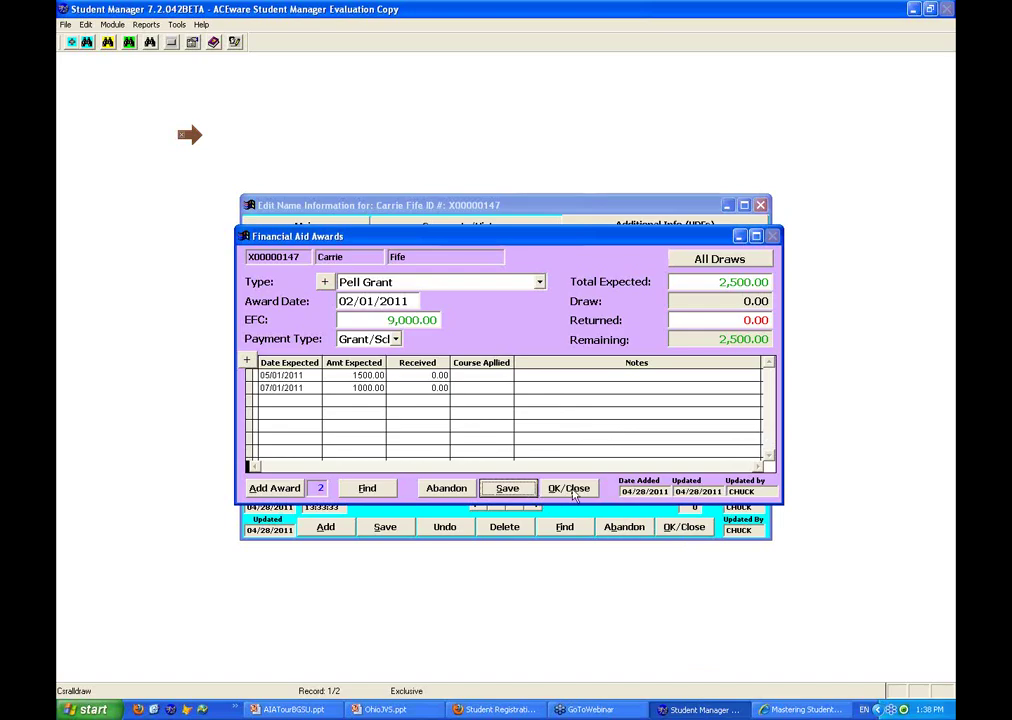
left_click(572, 490)
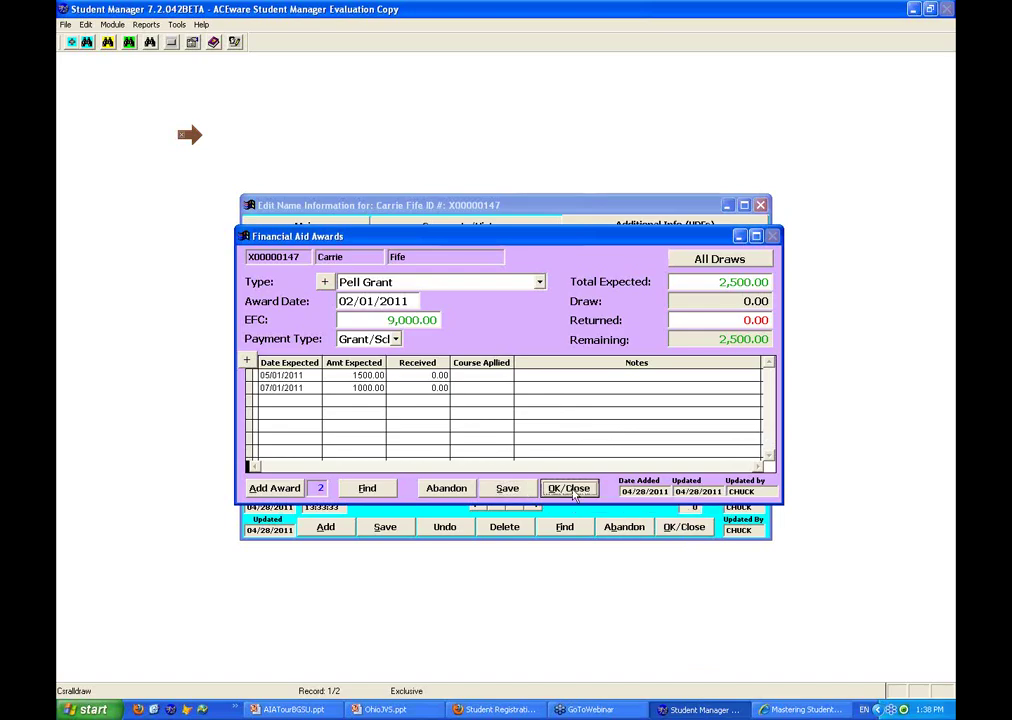
Leave the aid awards and pick course 10MIS102 for a new registration from the student's main page
left_click(572, 490)
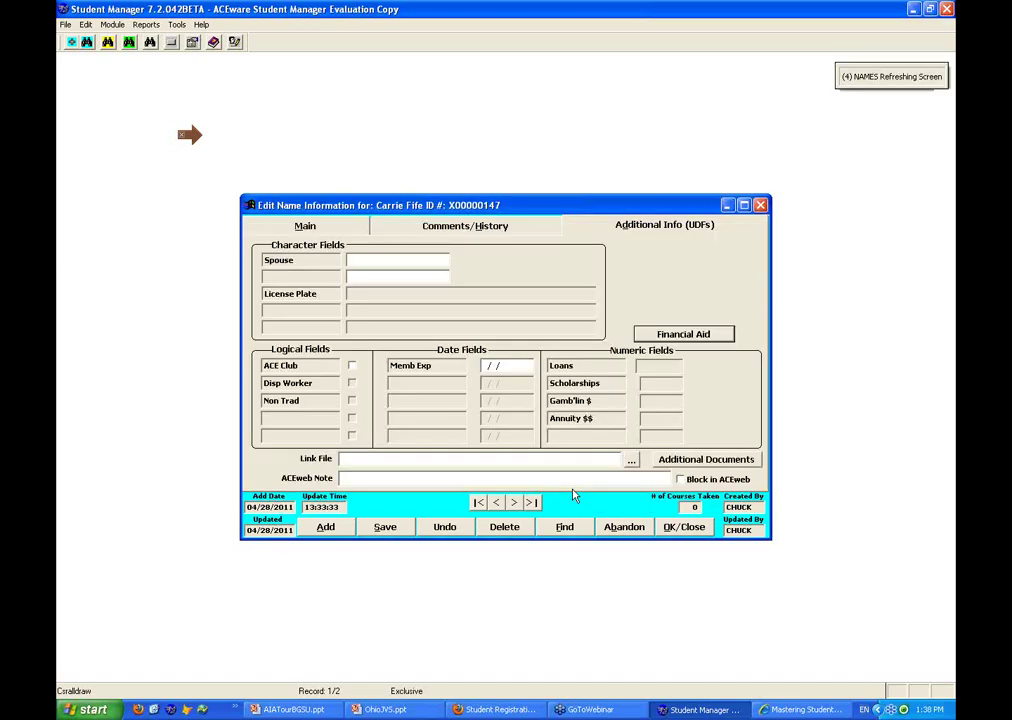
left_click(341, 230)
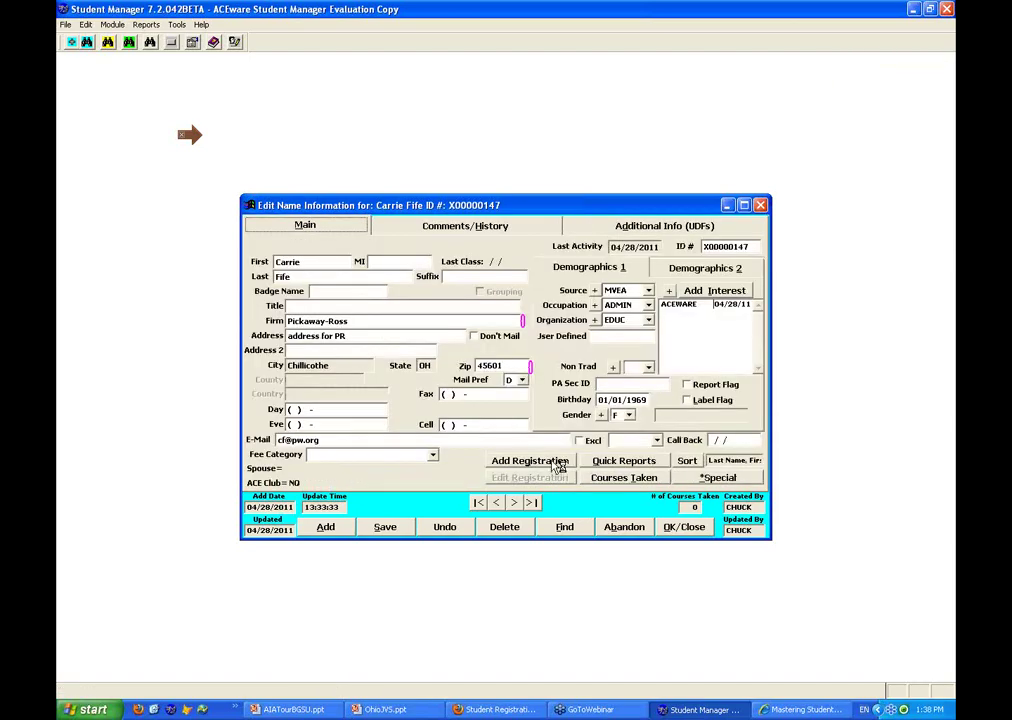
left_click(551, 461)
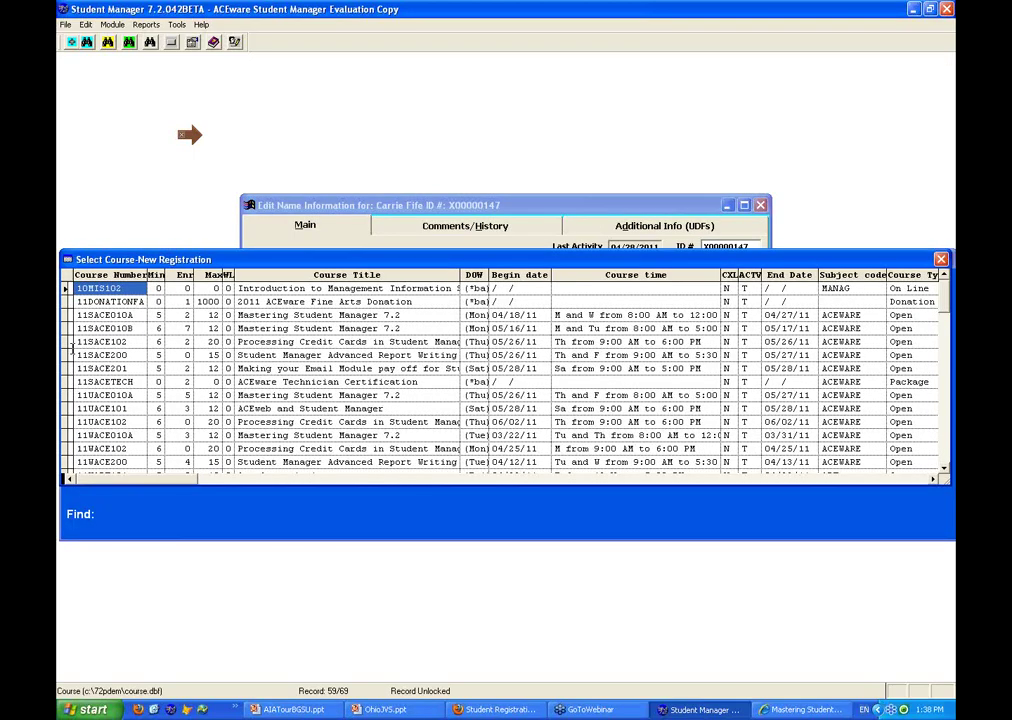
scroll(212, 355, "down", 2)
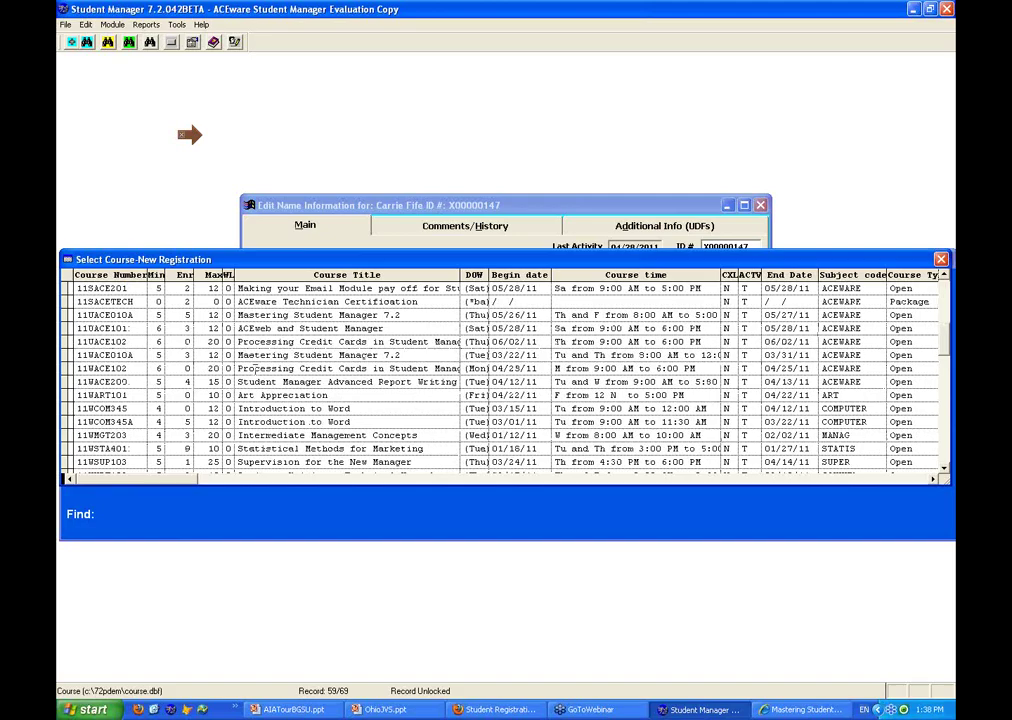
scroll(256, 368, "up", 2)
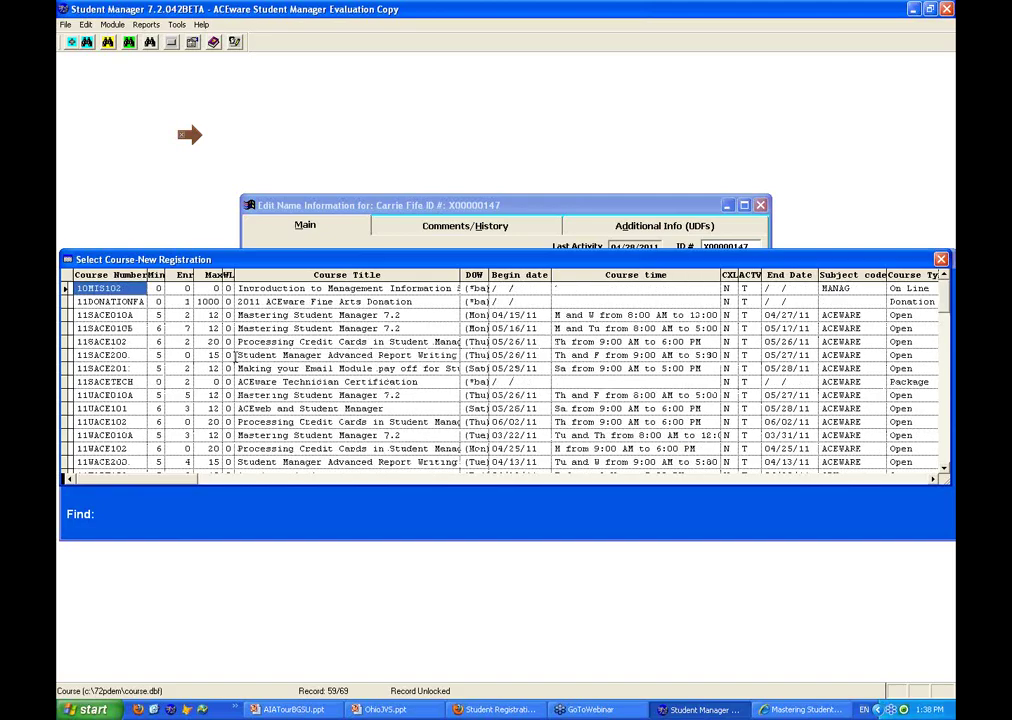
left_click(186, 288)
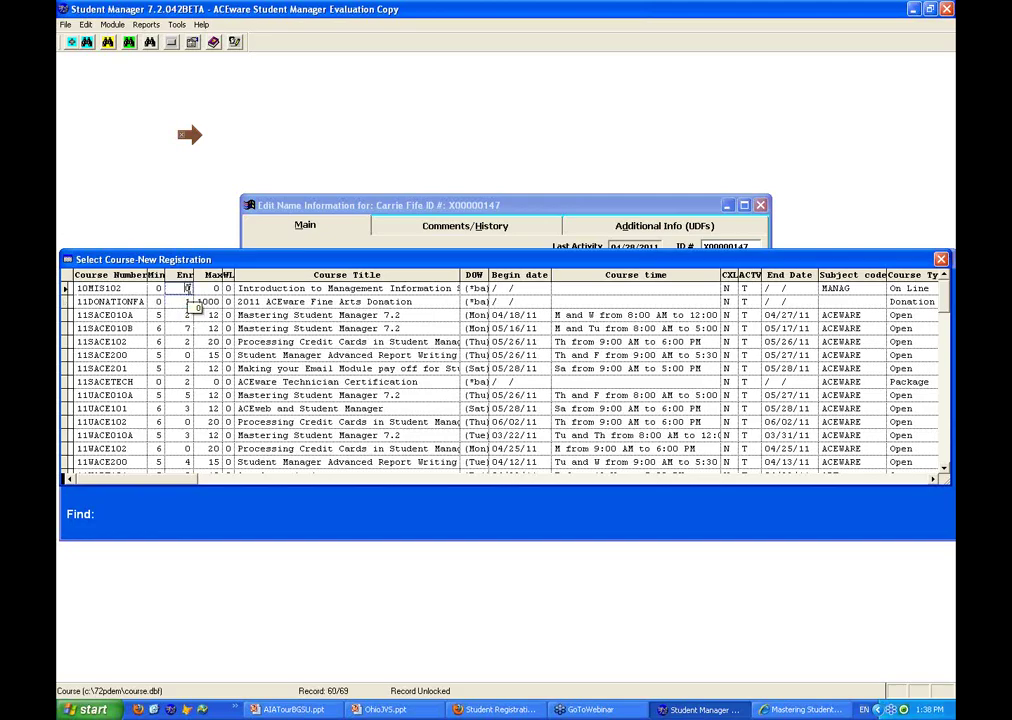
key("Escape")
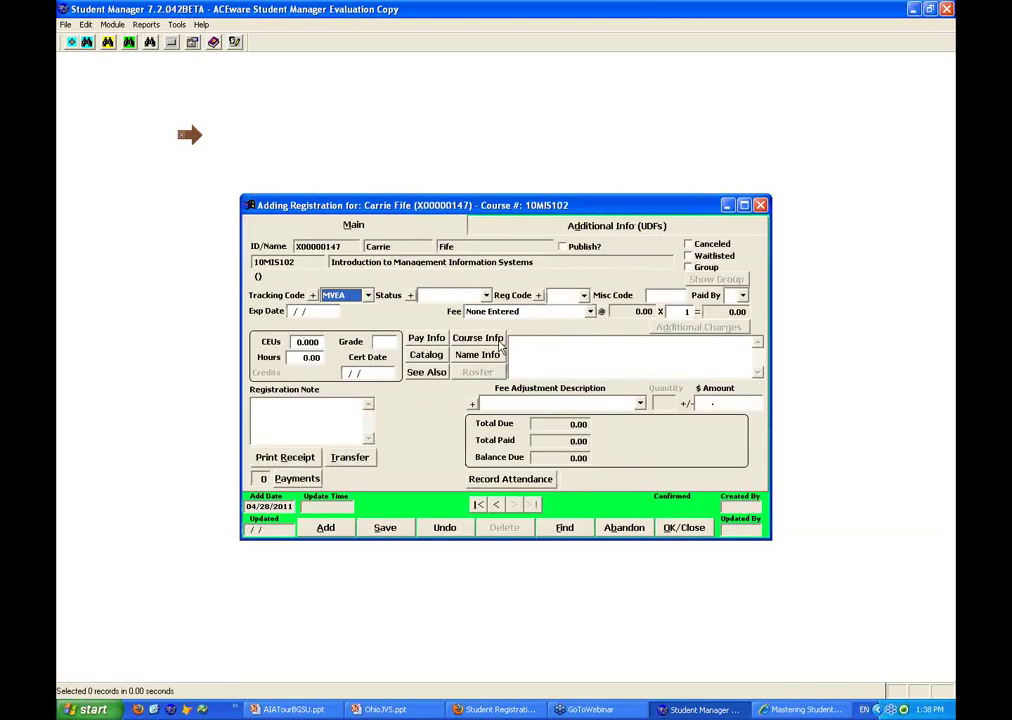
Set course 10MIS102's main fee to Registration Fee at 2000.00 and save the course
left_click(498, 342)
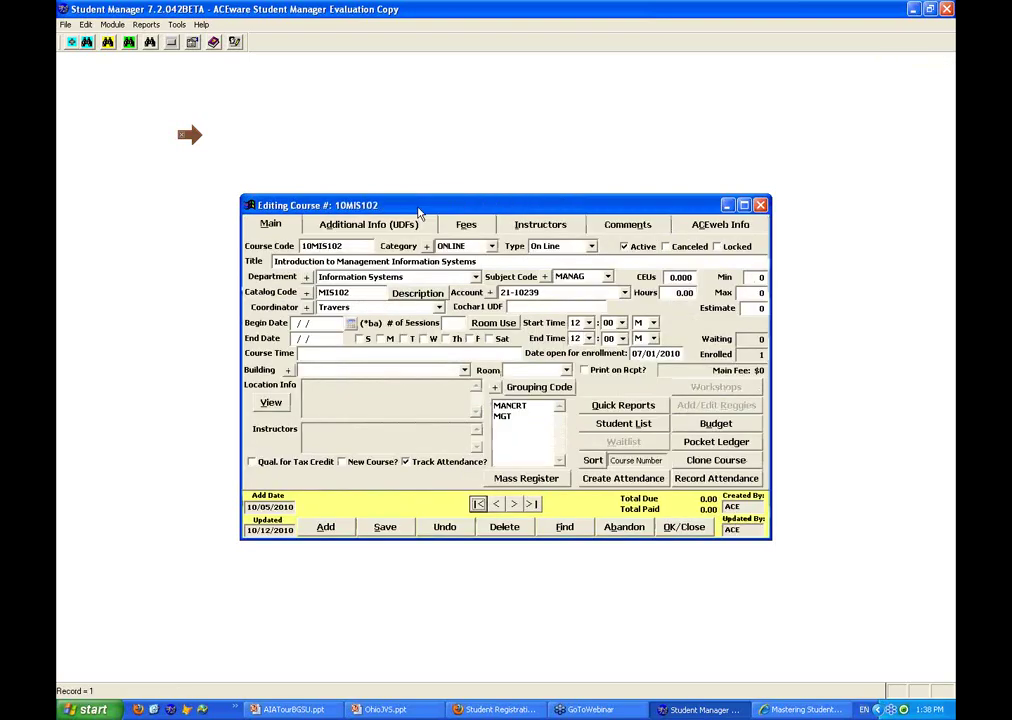
left_click(466, 224)
left_click(415, 277)
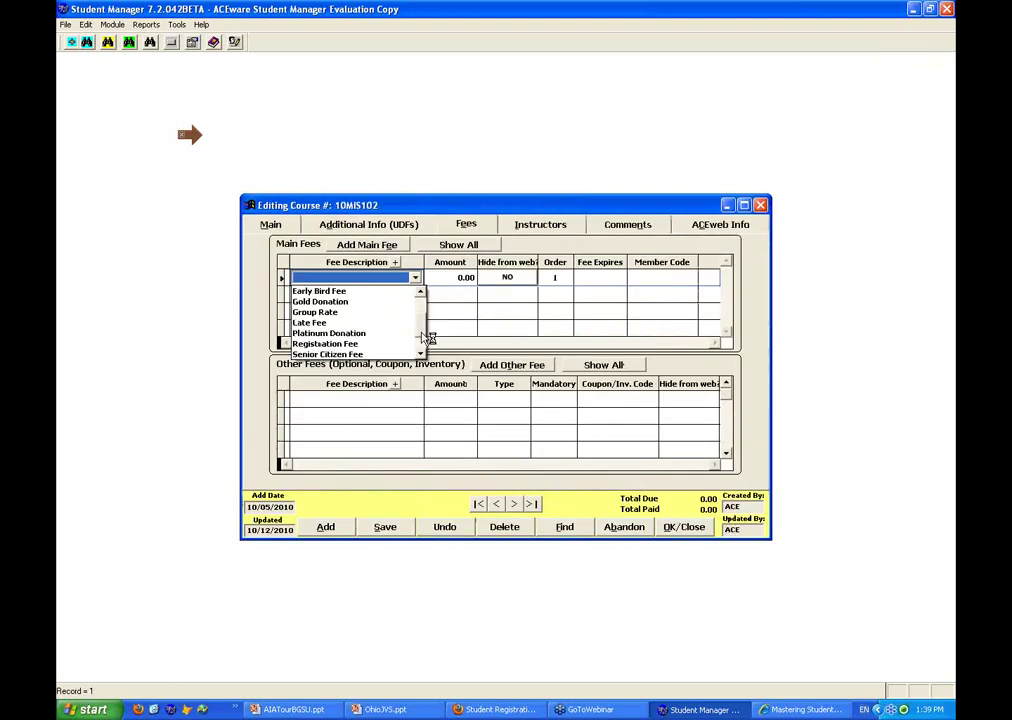
scroll(340, 320, "down", 1)
left_click(340, 334)
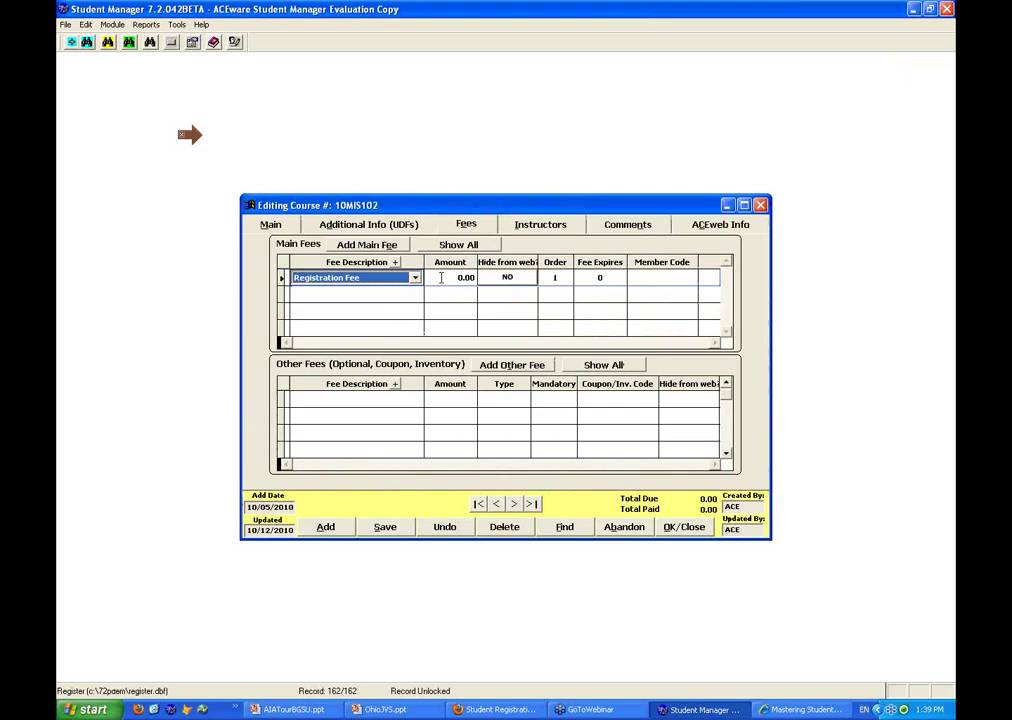
key("Tab")
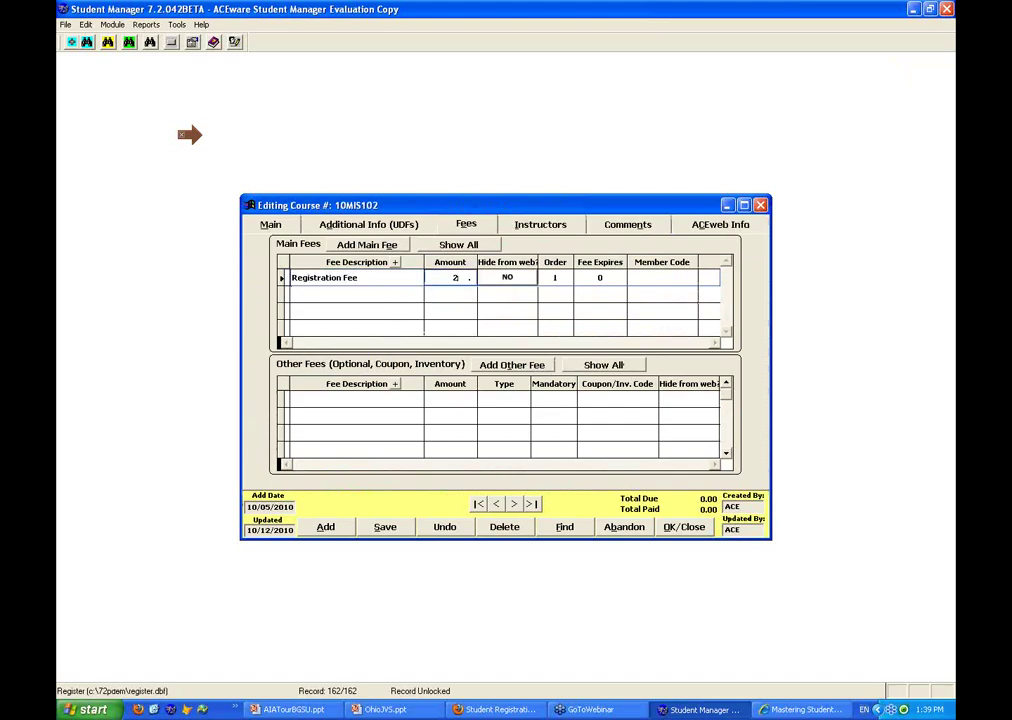
type("000")
key("Tab")
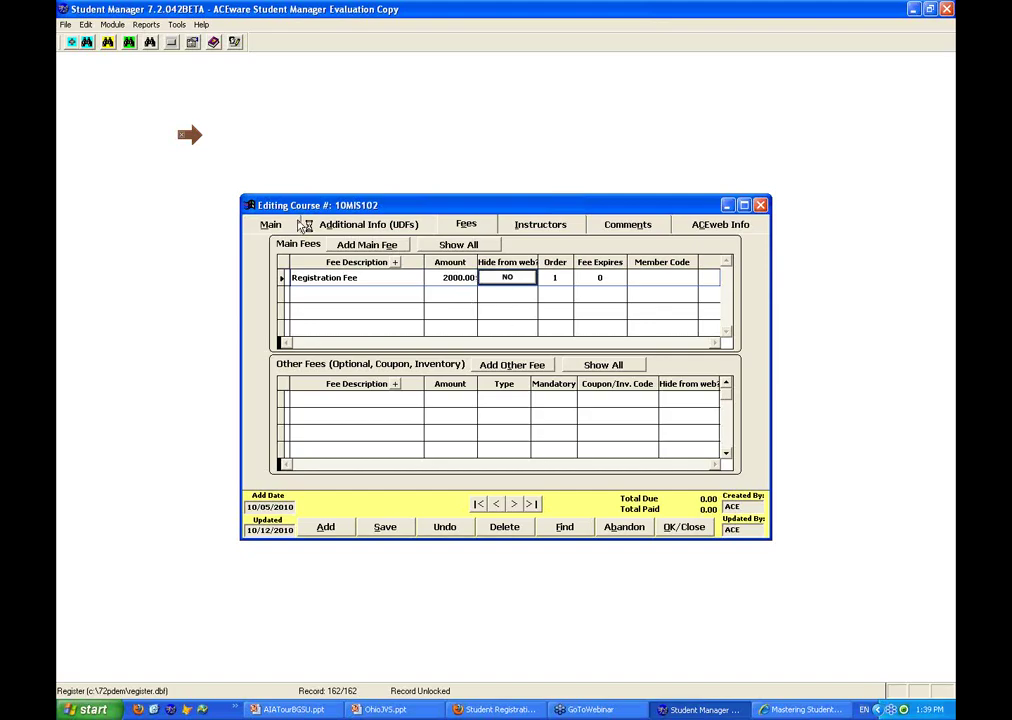
left_click(288, 224)
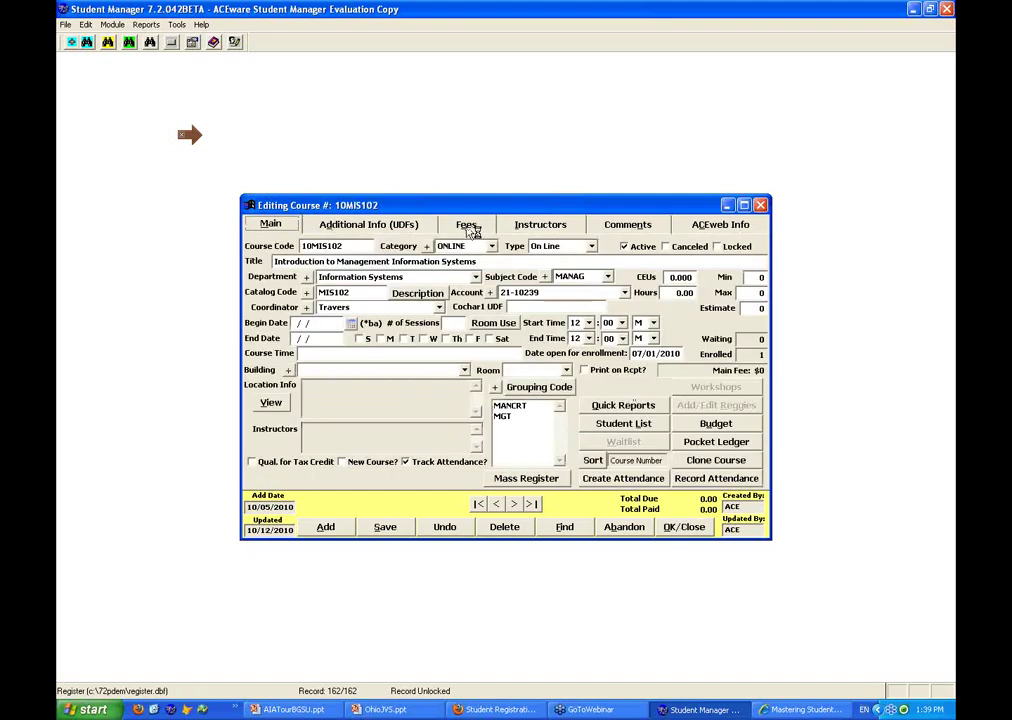
left_click(692, 528)
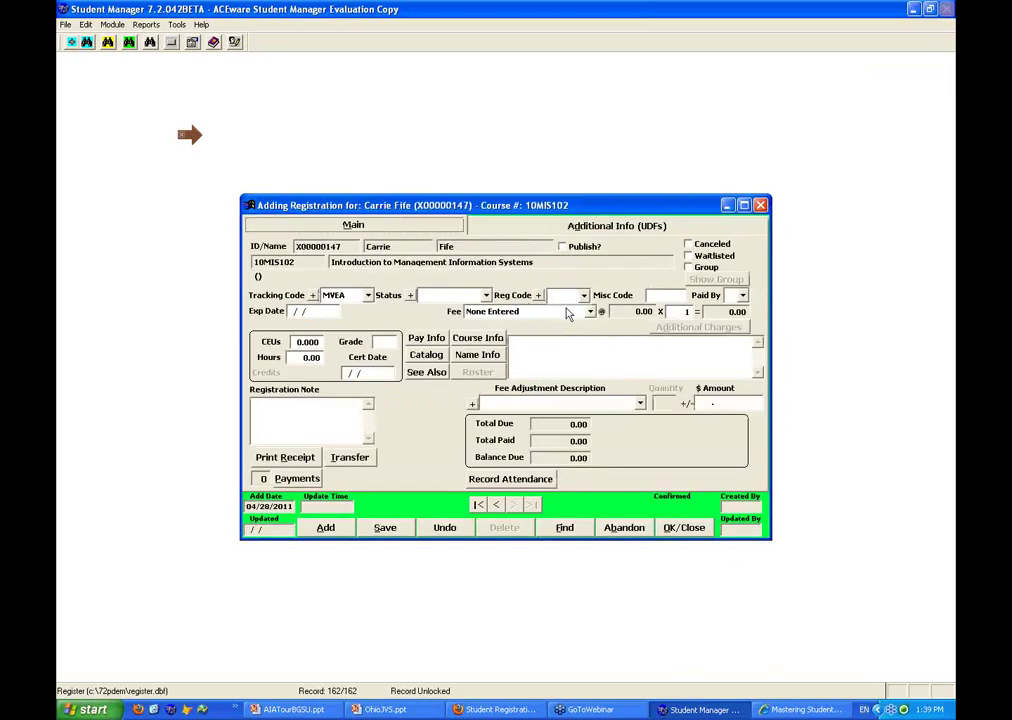
Apply the 2000.00 Registration Fee to the 10MIS102 registration and move its window to reveal the student record
left_click(591, 312)
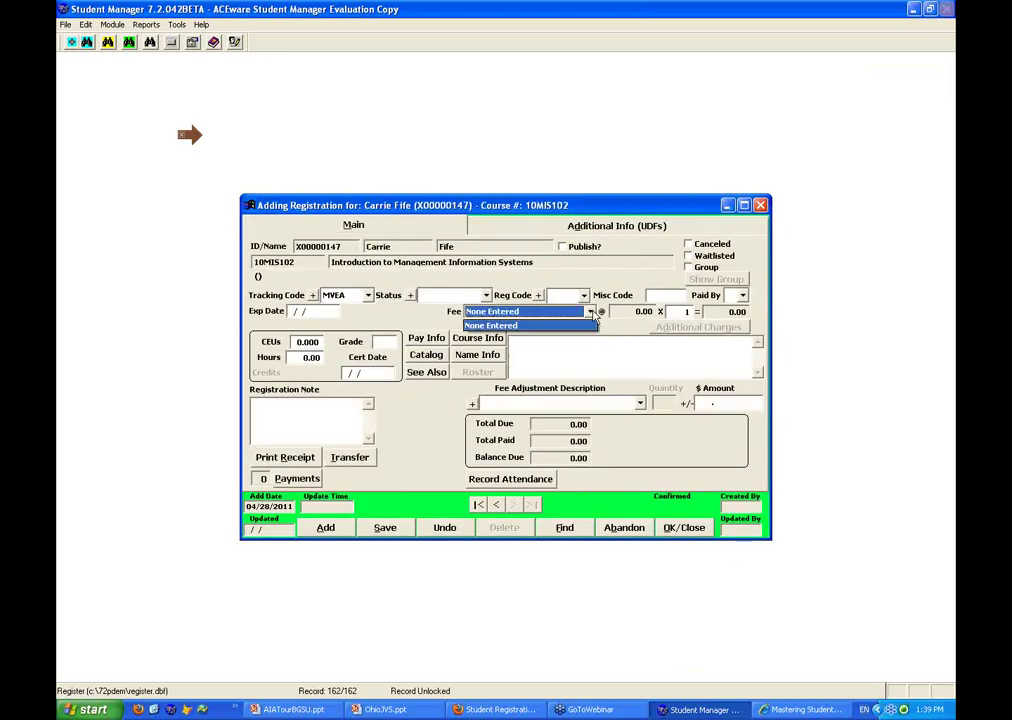
left_click(590, 326)
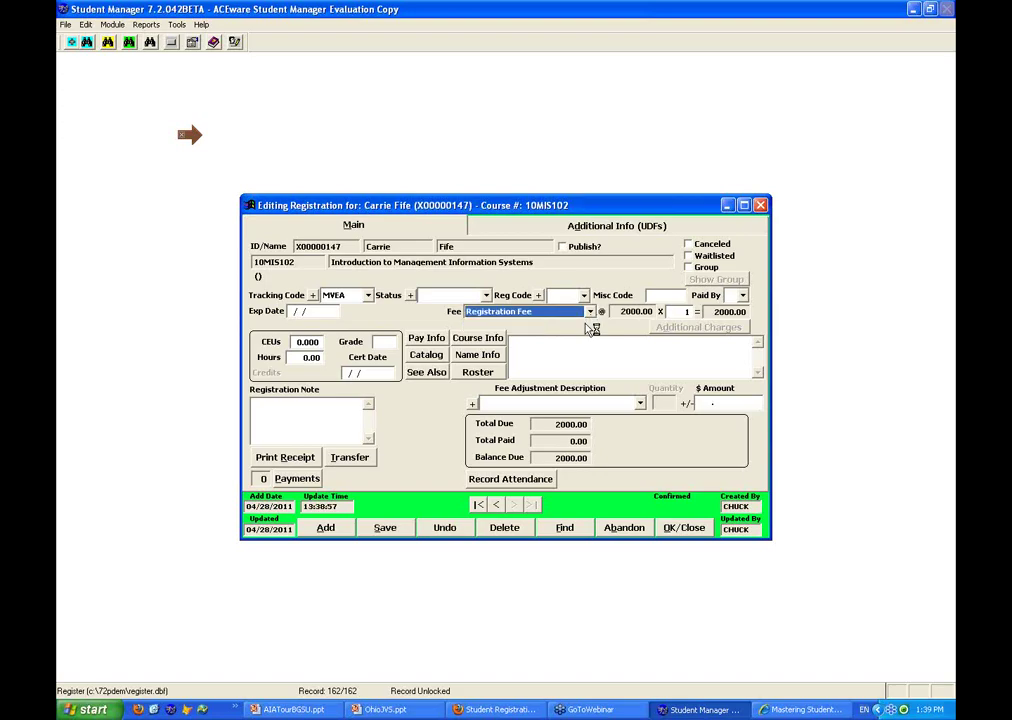
key("Tab")
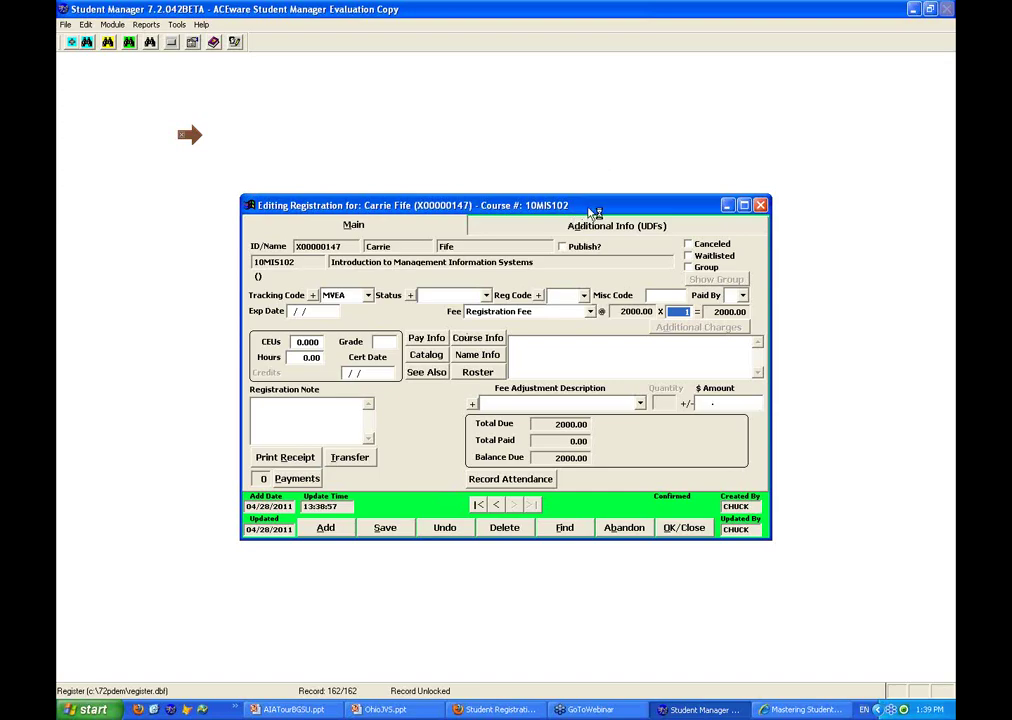
left_click_drag(594, 212, 590, 212)
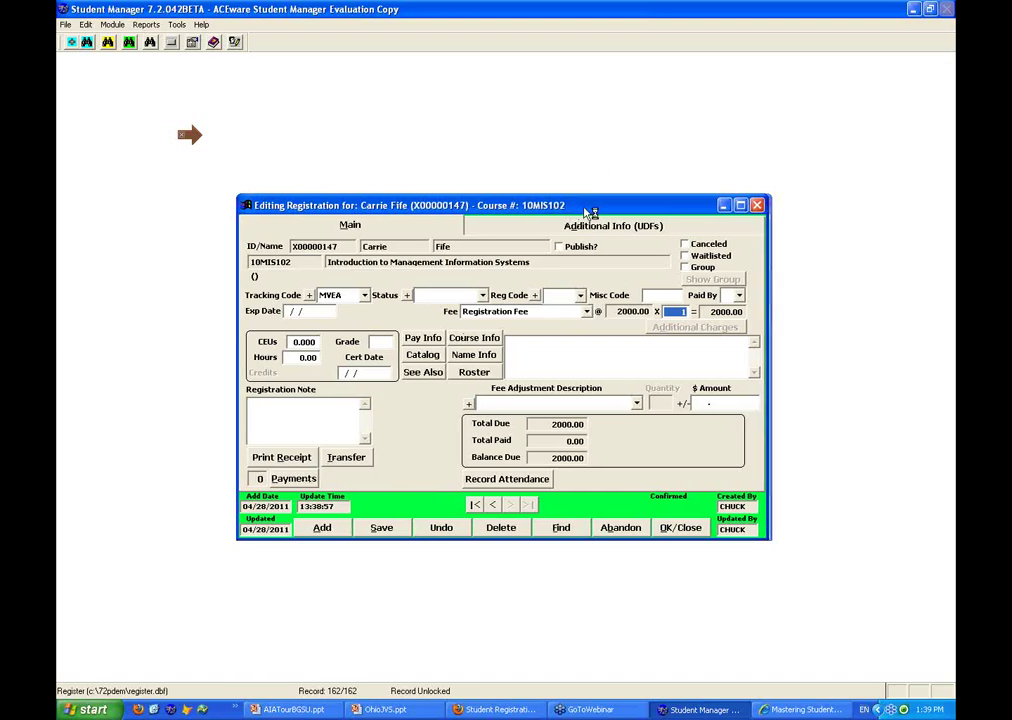
left_click_drag(590, 212, 561, 220)
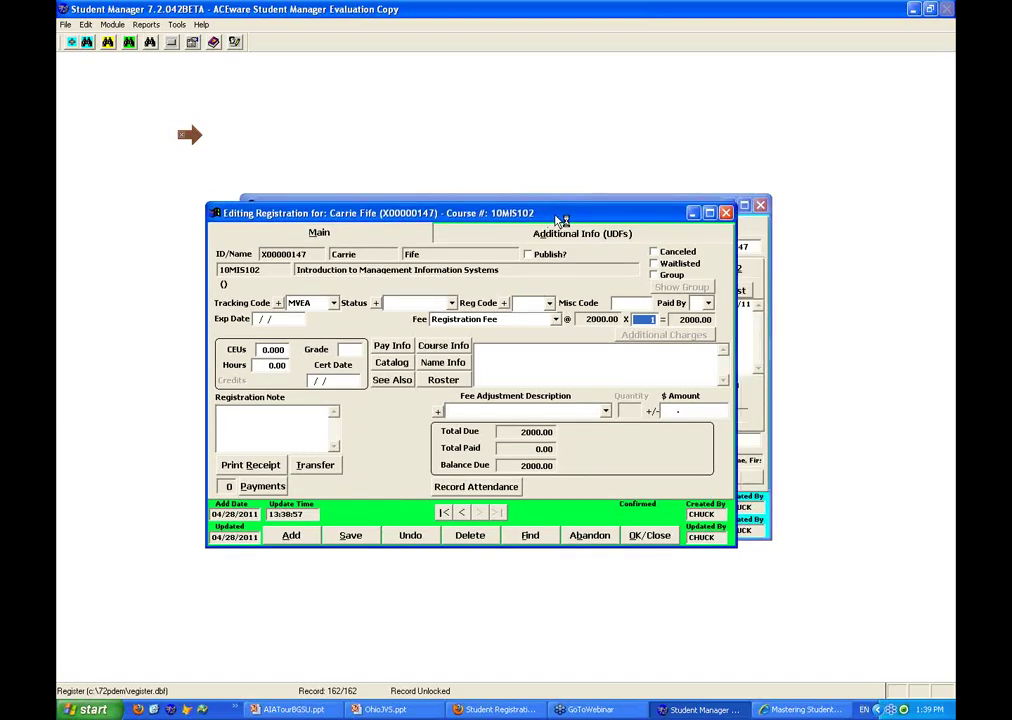
left_click_drag(561, 220, 396, 283)
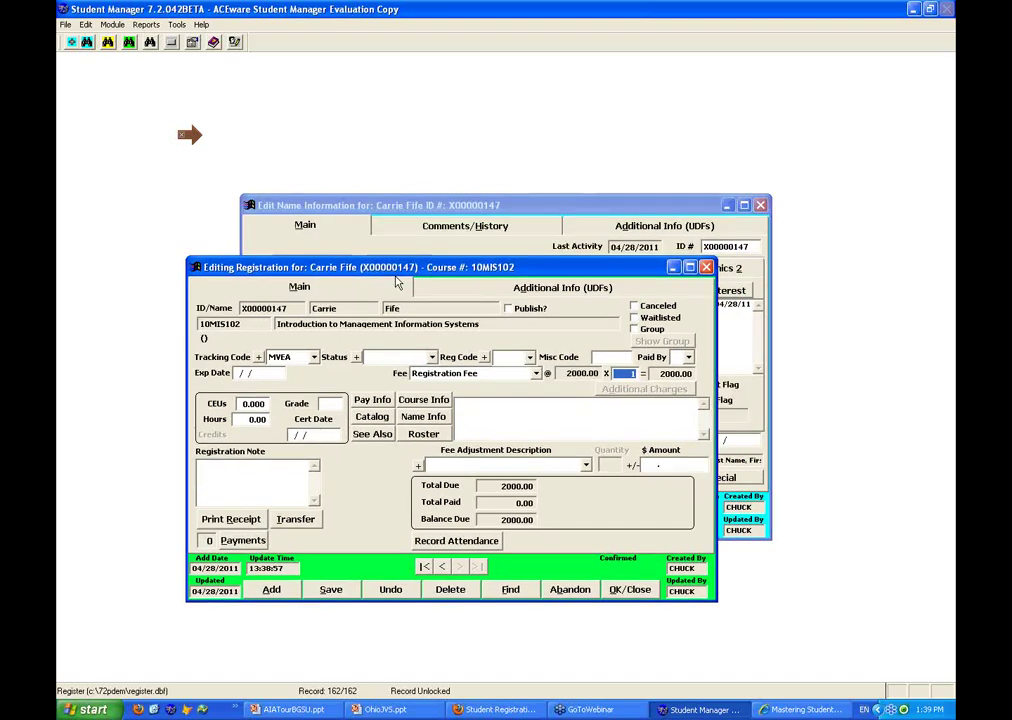
left_click_drag(396, 283, 390, 275)
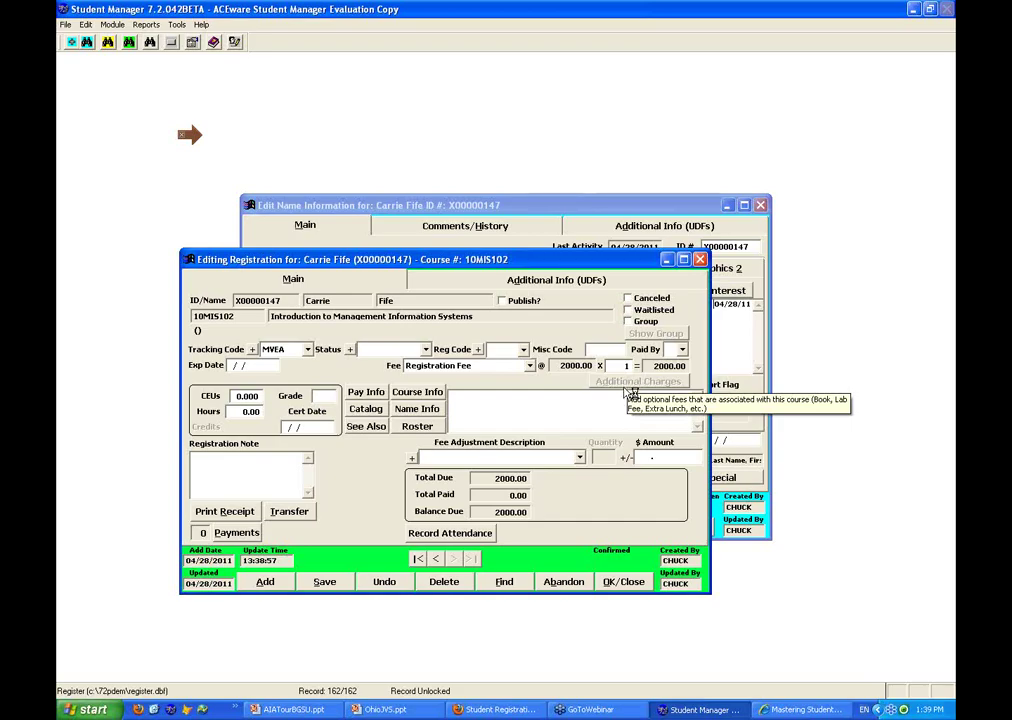
Add an Additional Charge fee adjustment of 5.00 to the registration
left_click(579, 457)
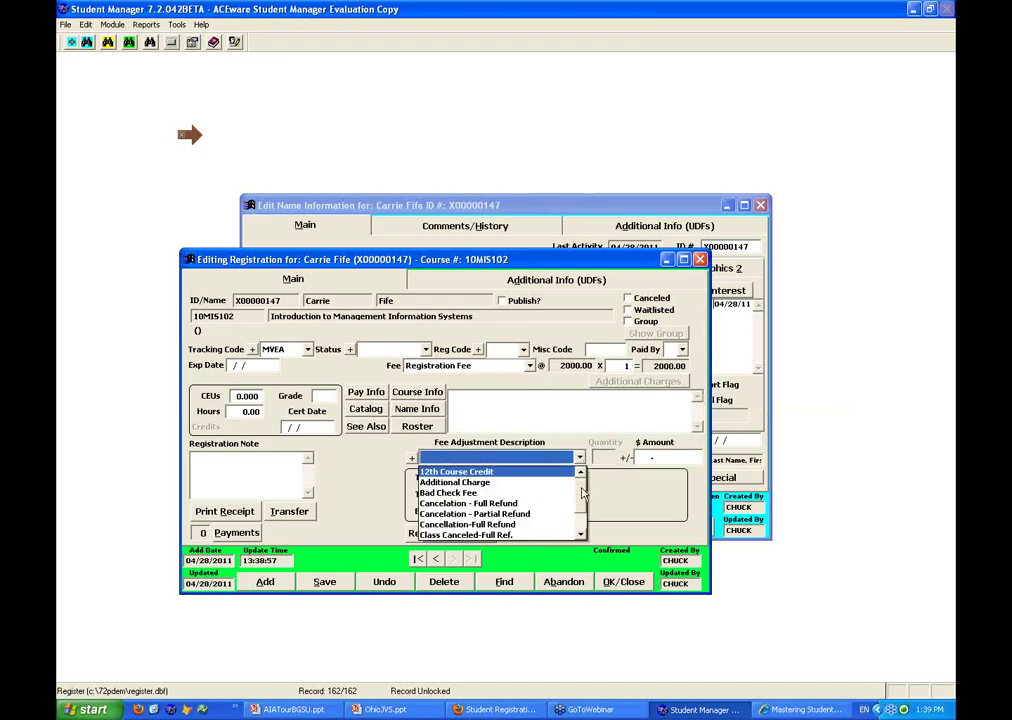
scroll(588, 487, "down", 1)
scroll(584, 484, "up", 1)
scroll(584, 484, "down", 3)
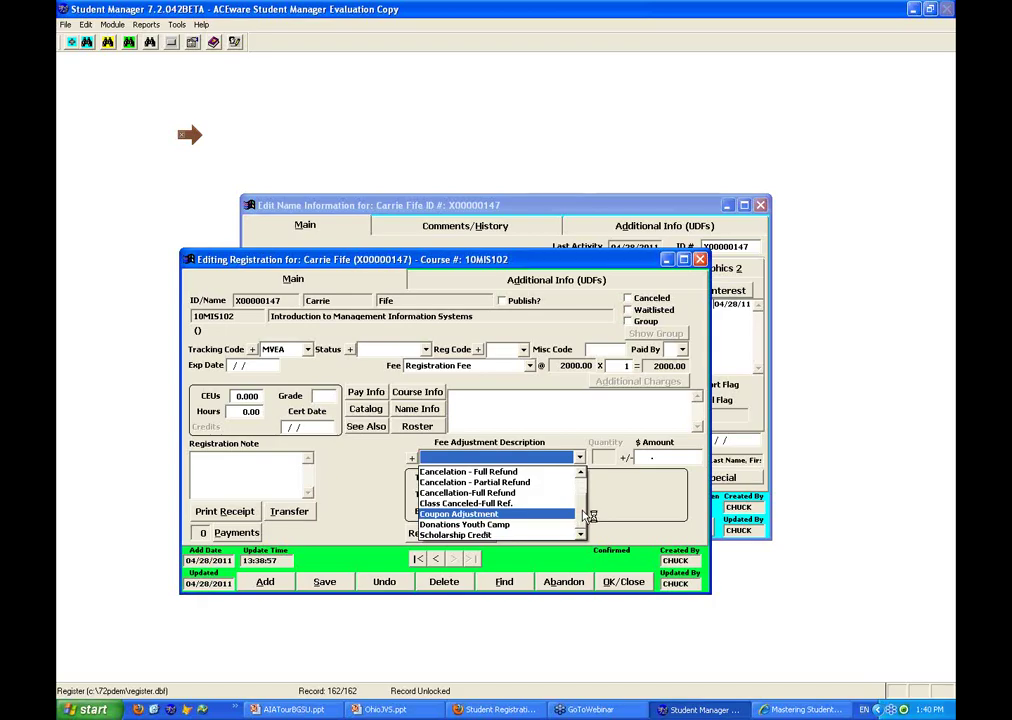
scroll(583, 505, "up", 3)
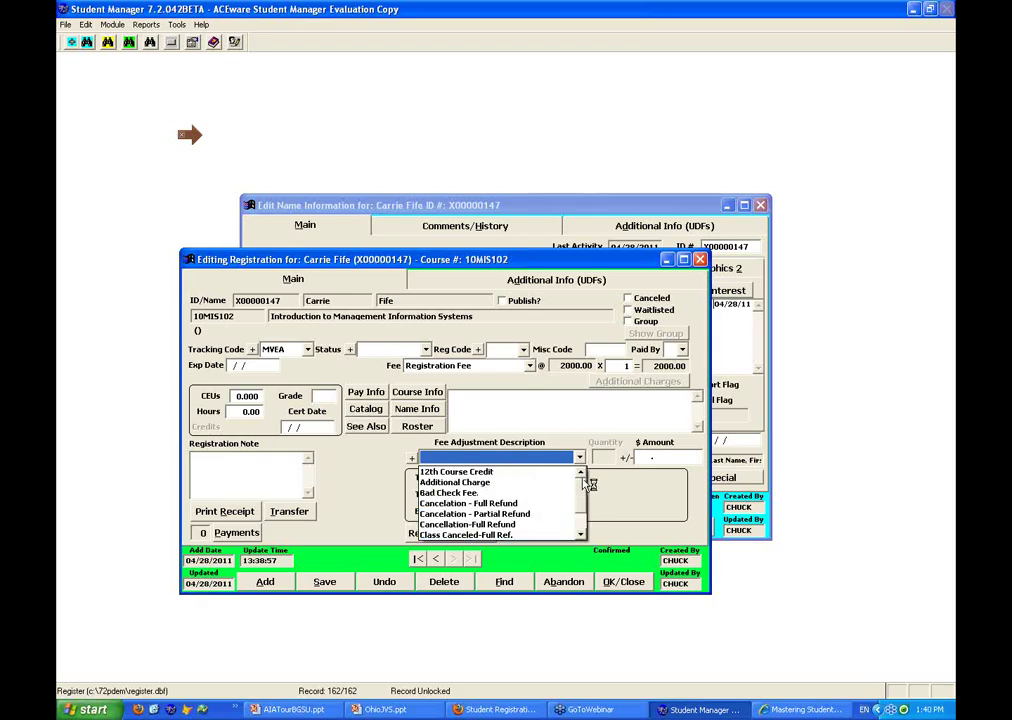
left_click(487, 484)
key("Tab")
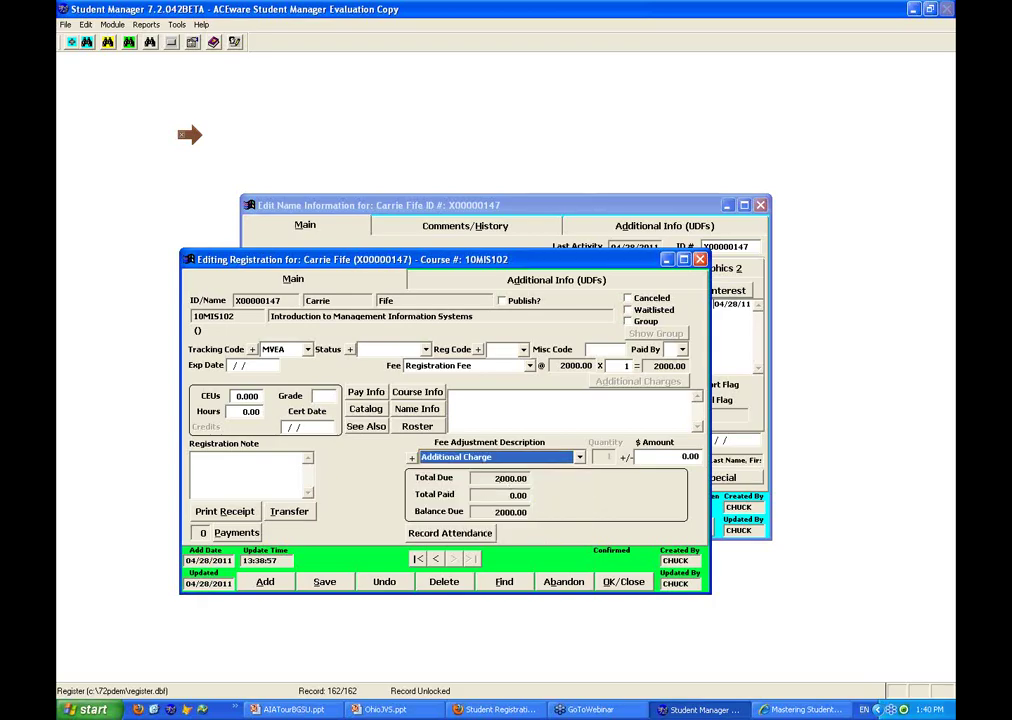
type("5.")
key("Return")
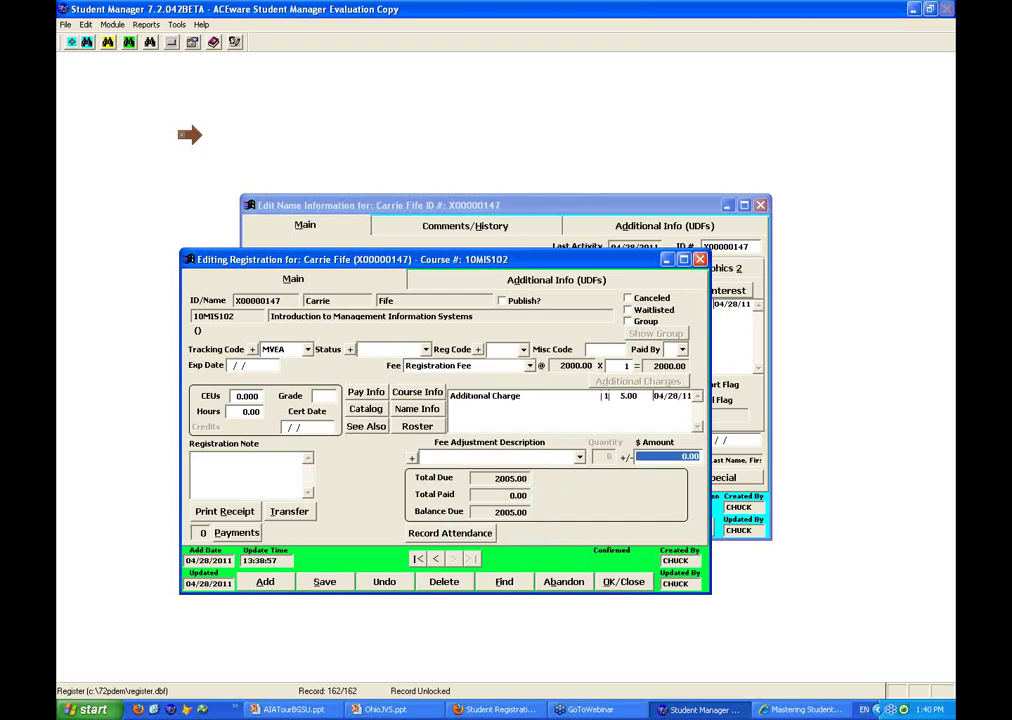
left_click(246, 411)
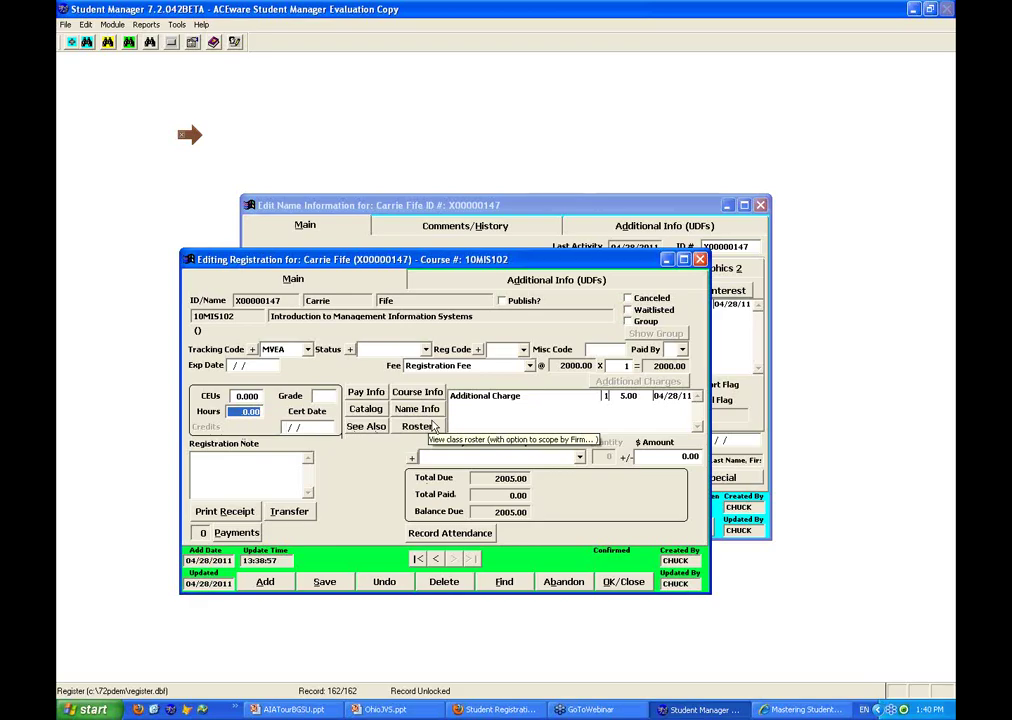
Review the course's one-student class list and confirm there are no related courses
left_click(430, 428)
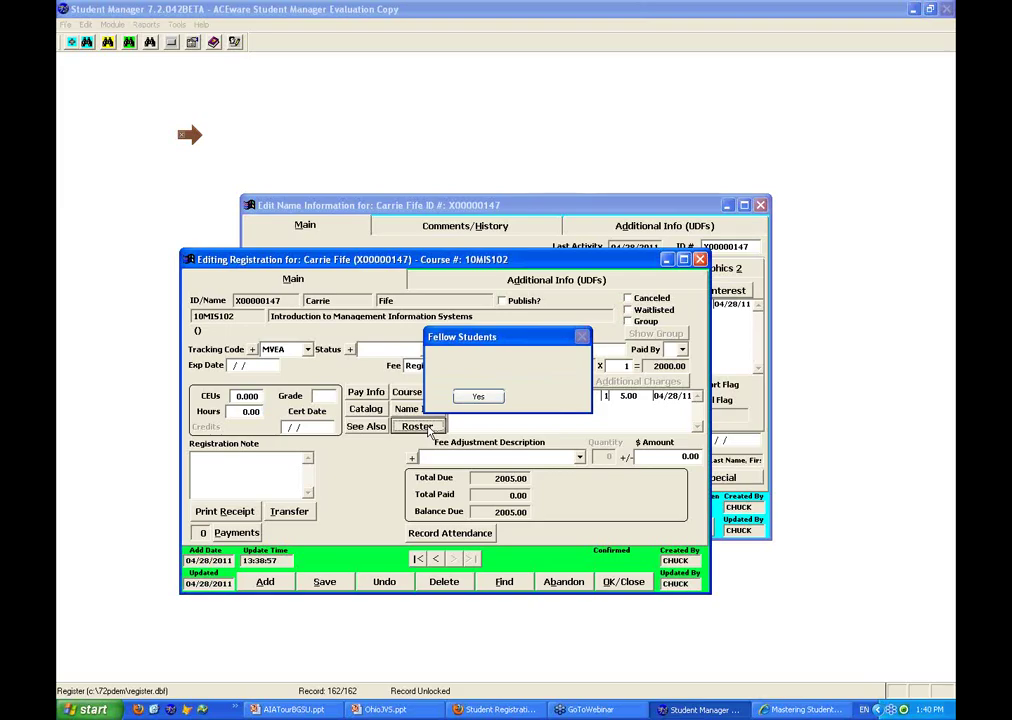
left_click(478, 396)
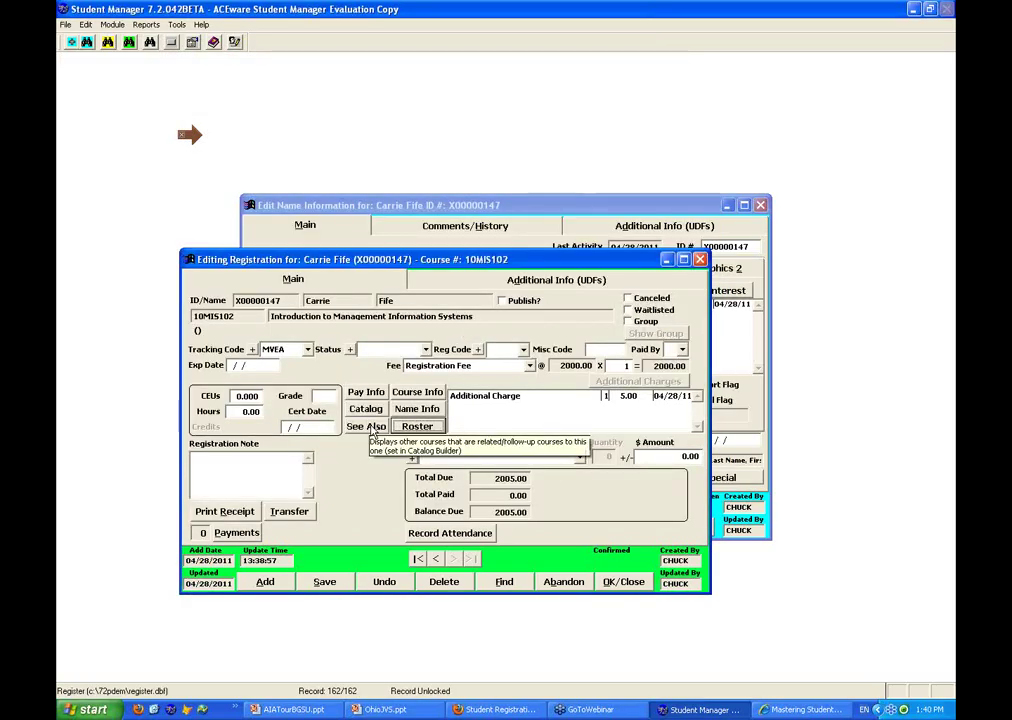
left_click(371, 428)
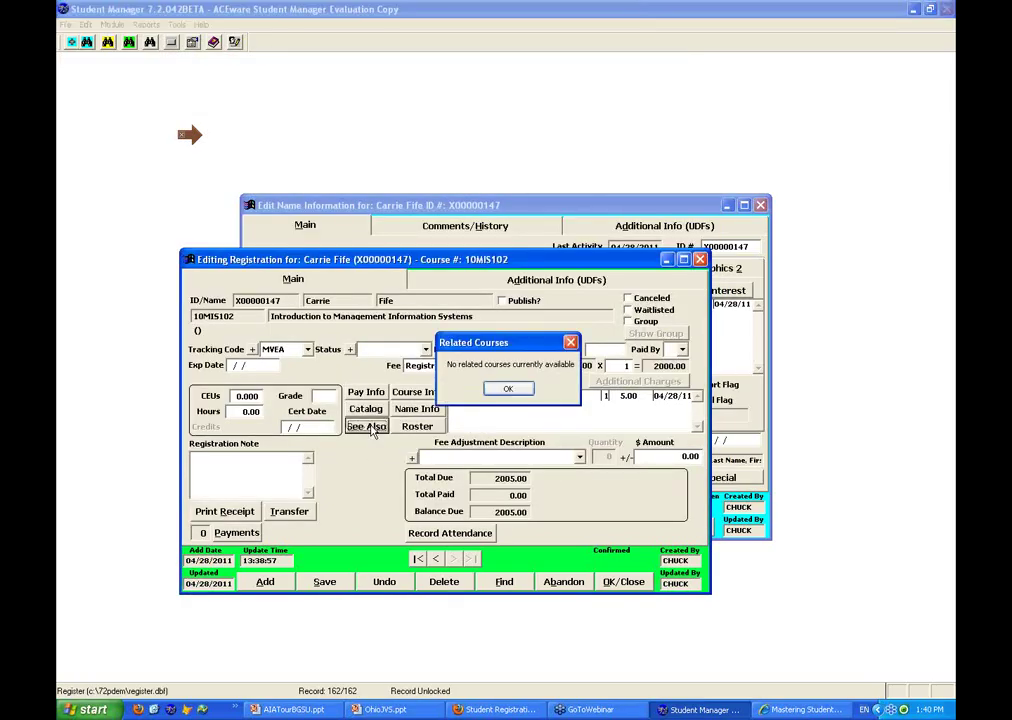
left_click(512, 390)
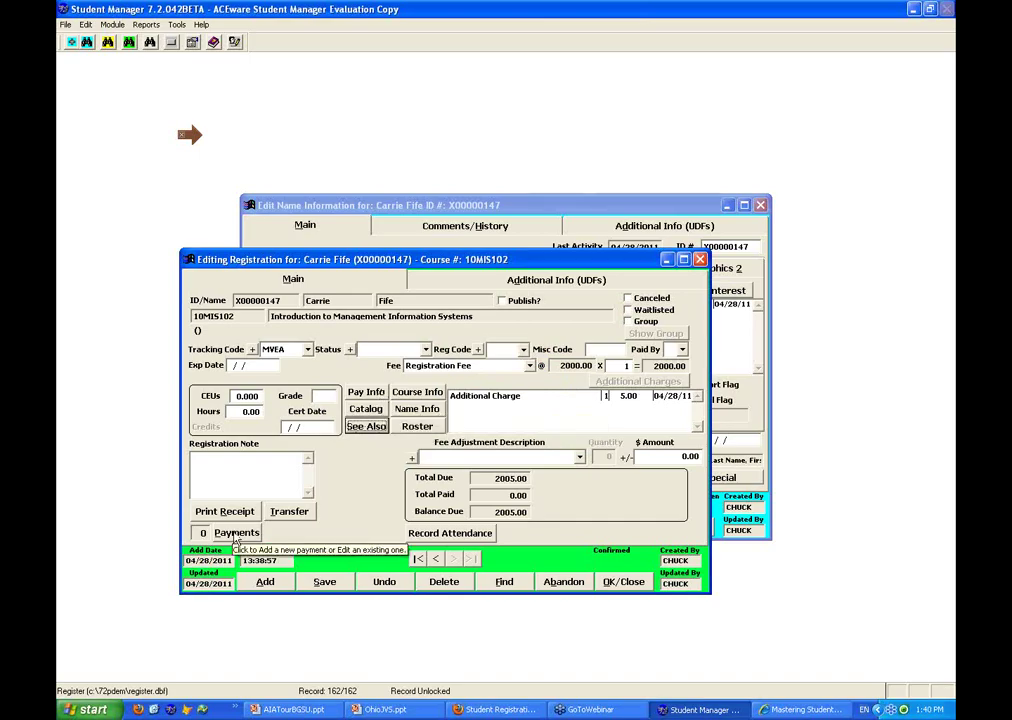
left_click(236, 533)
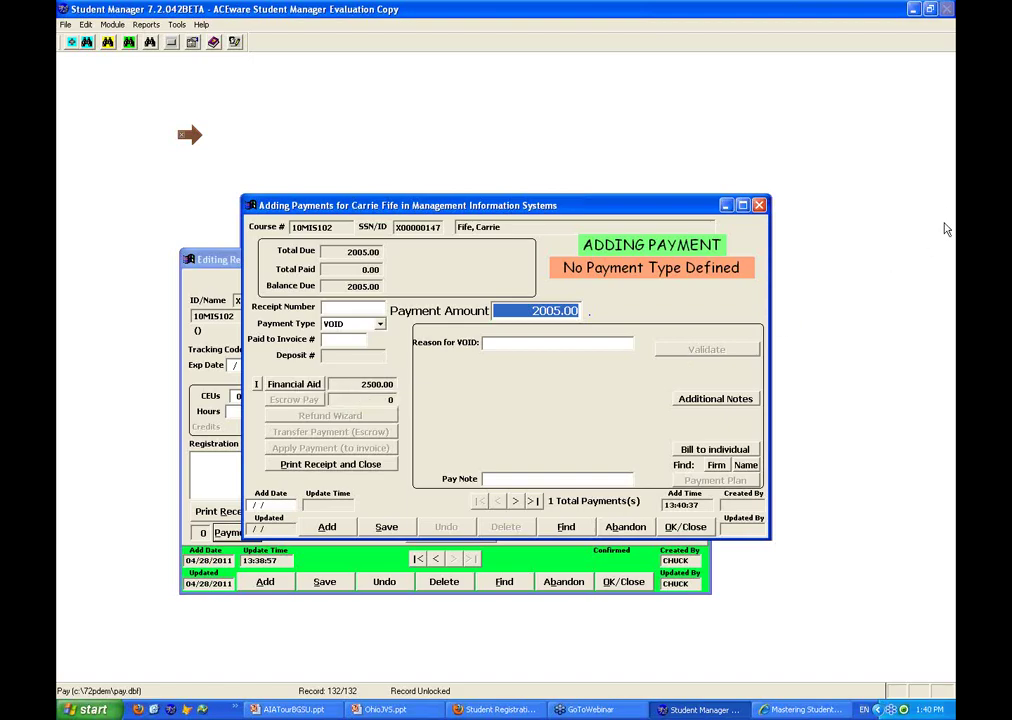
Review and save the student's Pell Grant award, then list the draws available for payment
key("ctrl+2")
mouse_move(385, 363)
left_mouse_down()
mouse_move(235, 364)
mouse_move(220, 390)
mouse_move(450, 378)
left_mouse_up()
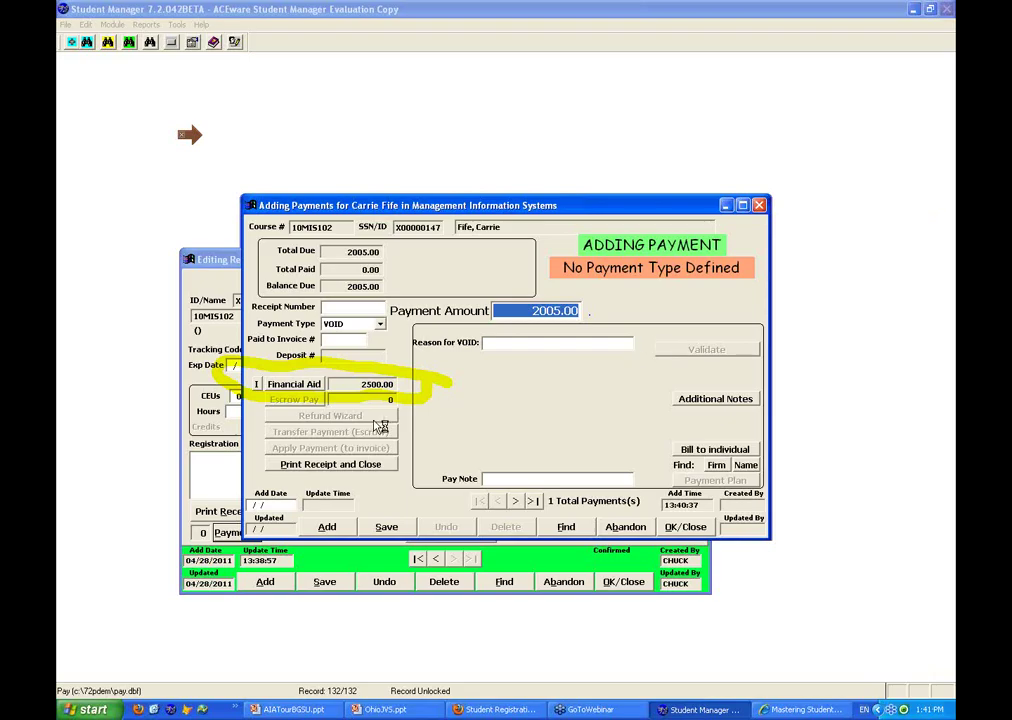
left_click(258, 385)
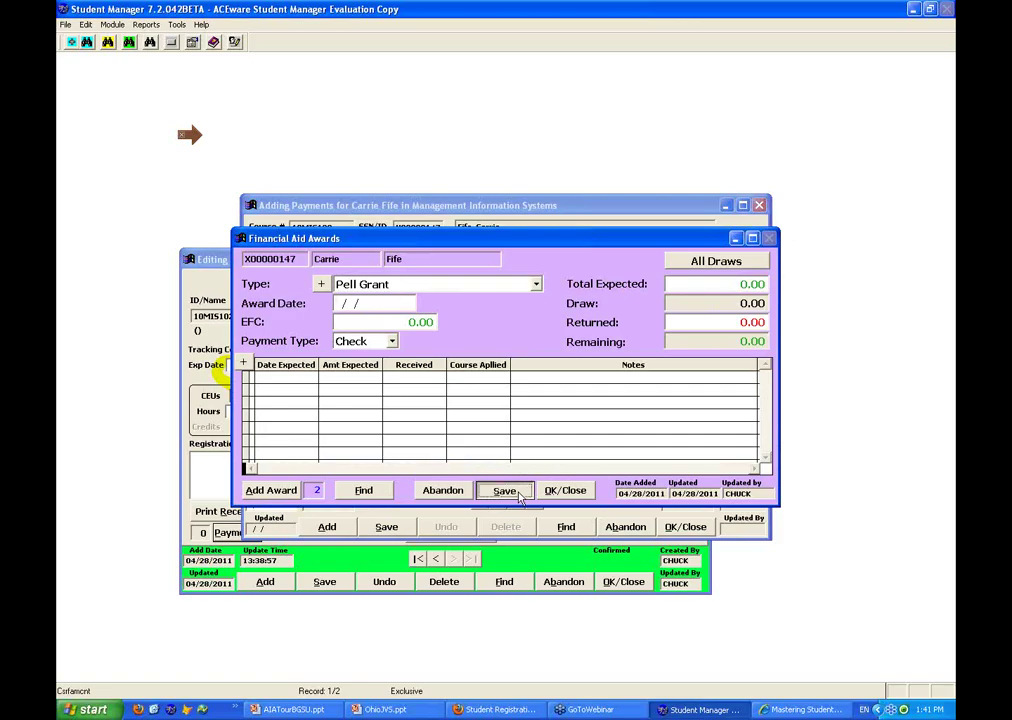
left_click(504, 490)
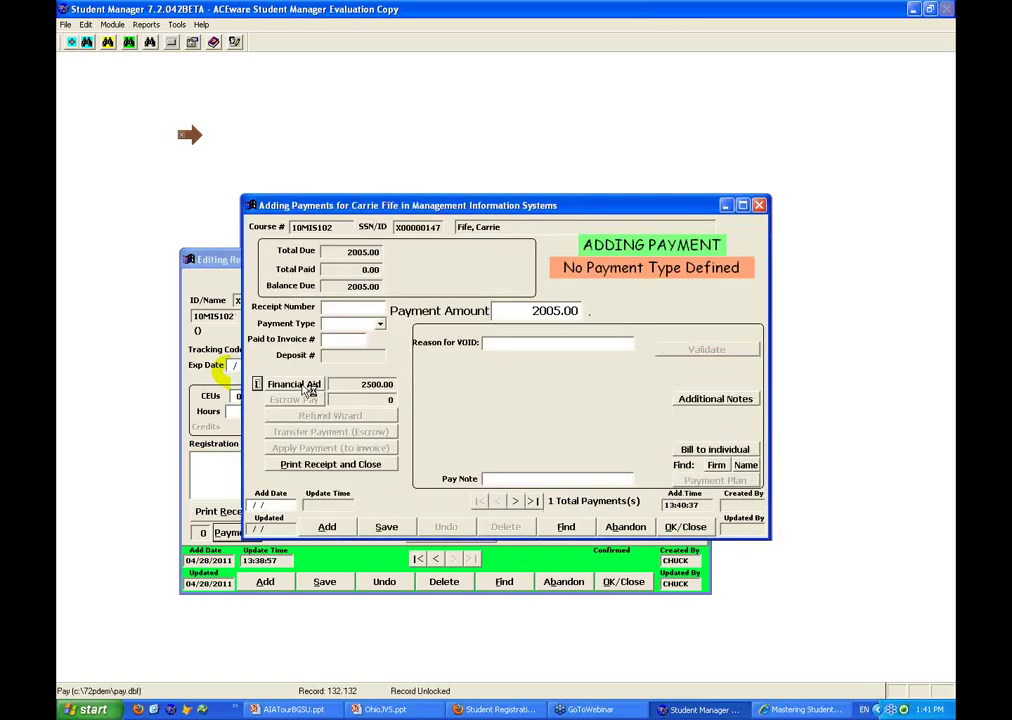
left_click(309, 388)
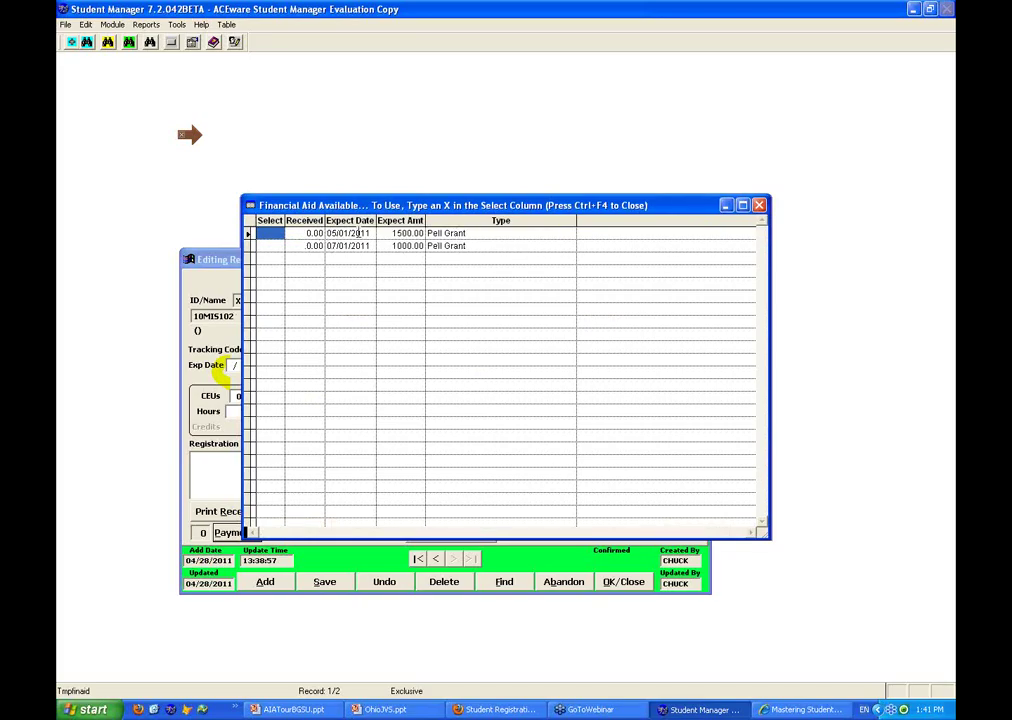
Mark the 05/01/2011 Pell Grant draw with X to pay 1500.00, then close the payment
type("X")
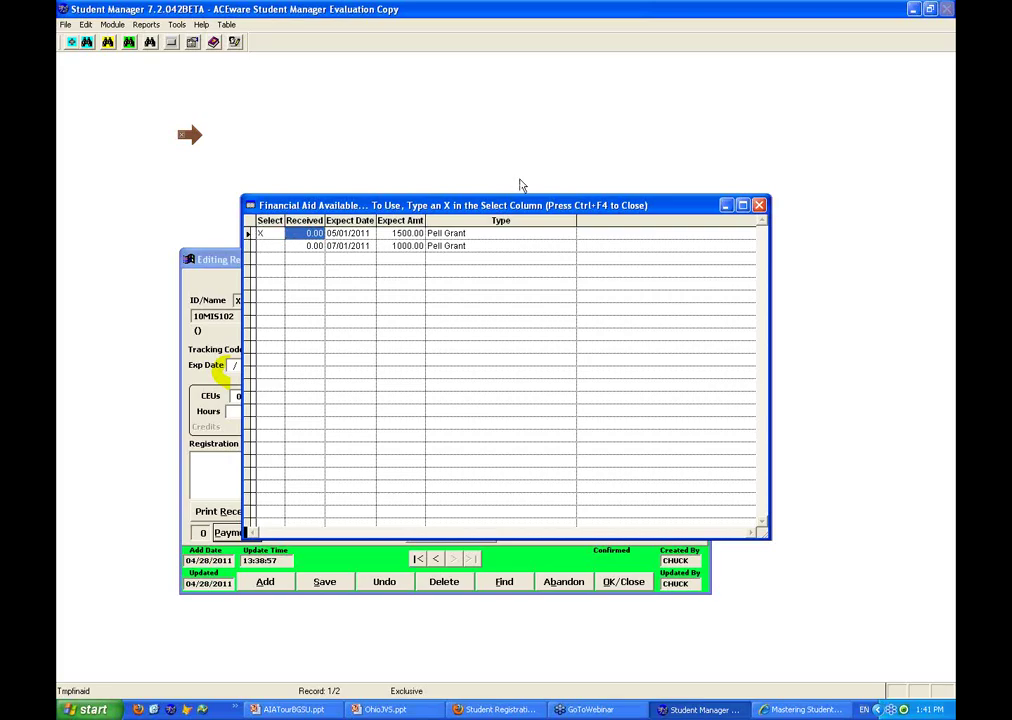
key("ctrl+F4")
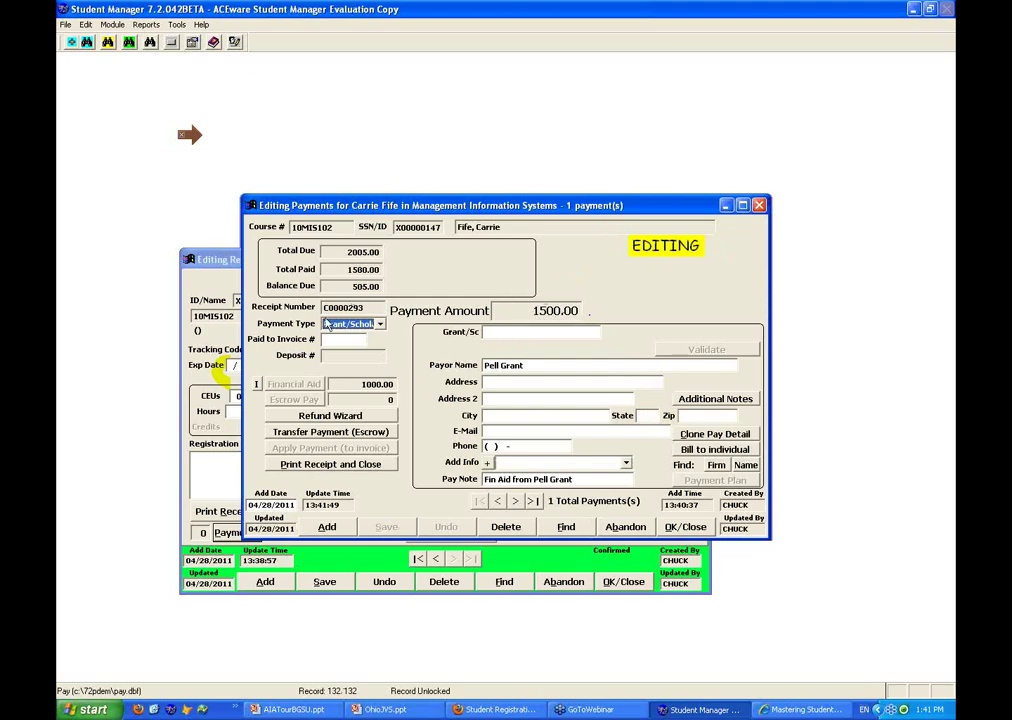
left_click(685, 527)
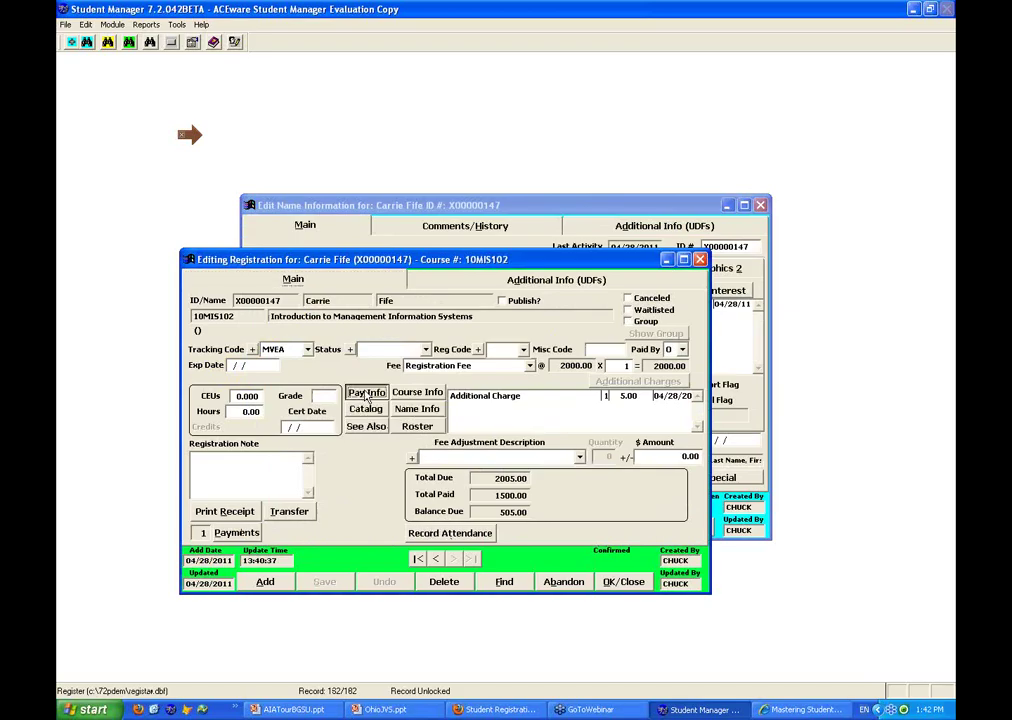
Add a Billing payment for the remaining 505.00 to firm ACEware Systems, Inc
left_click(367, 393)
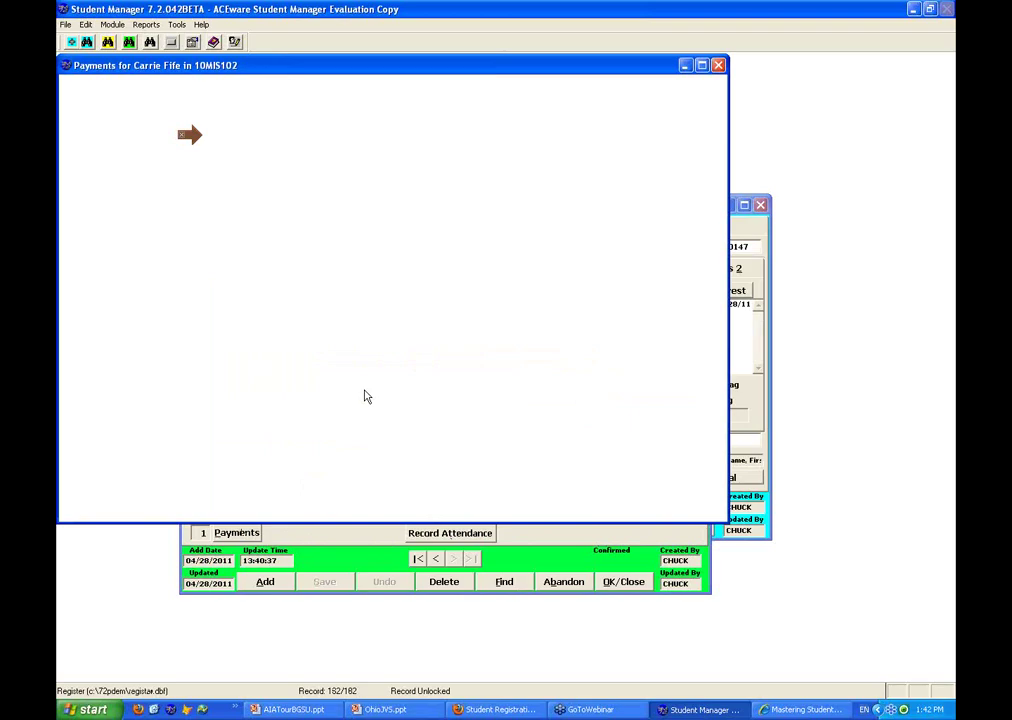
key("Escape")
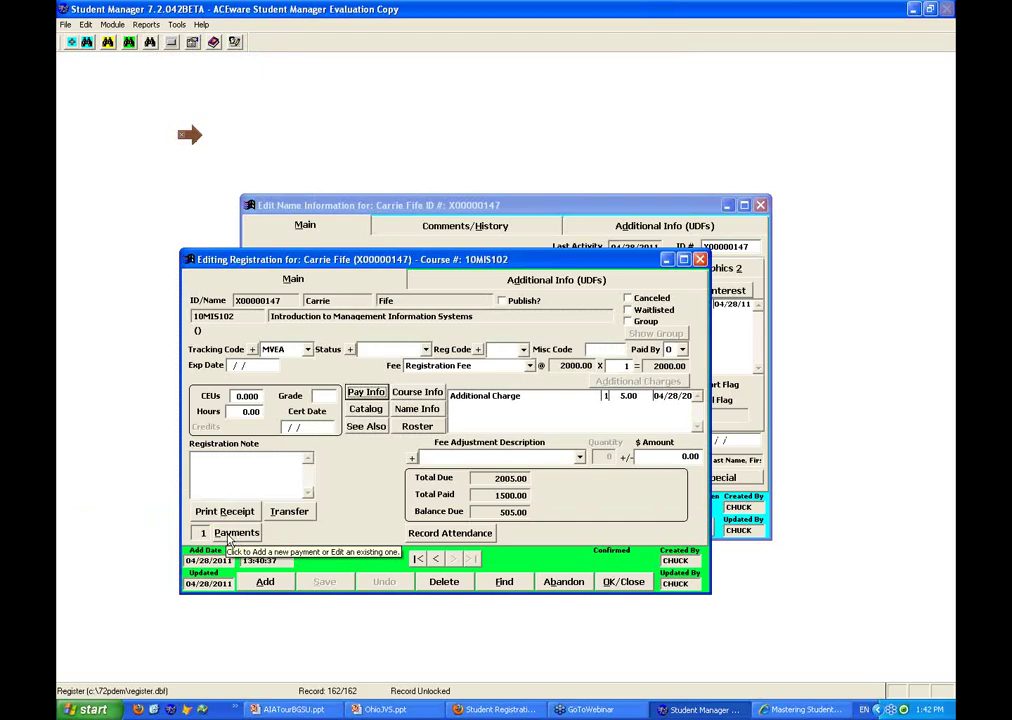
left_click(232, 535)
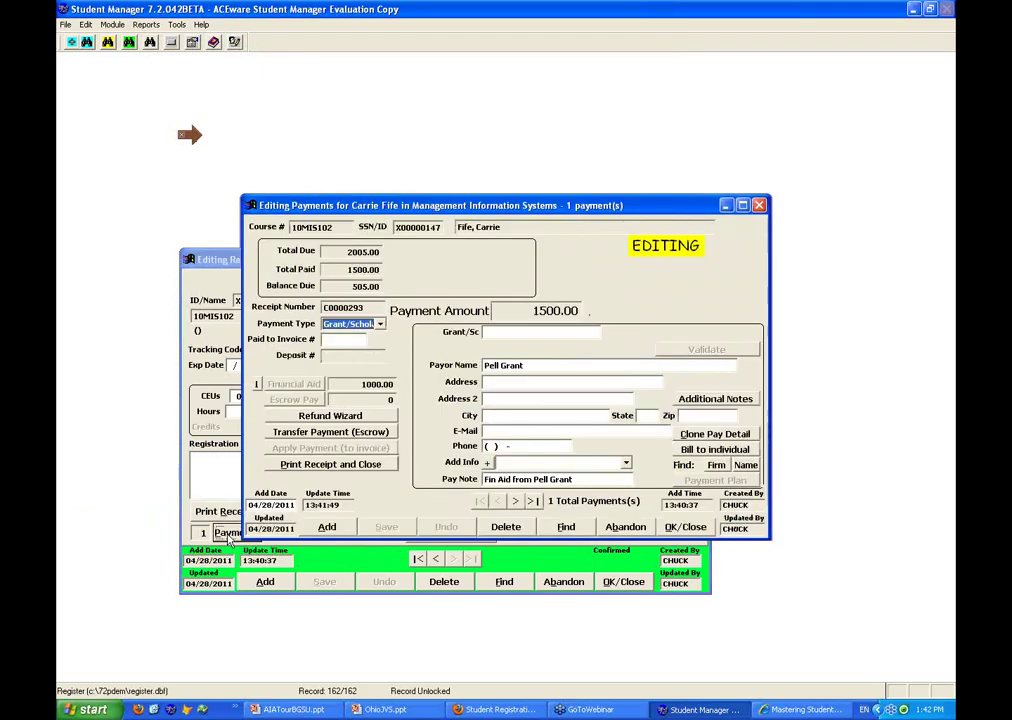
left_click(327, 527)
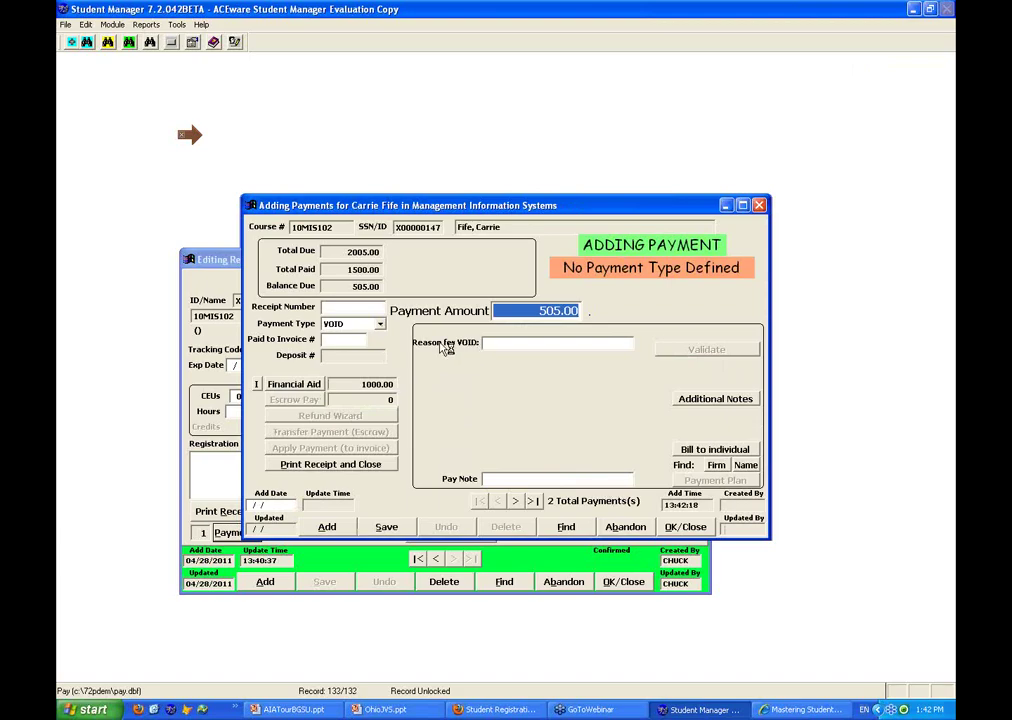
left_click(380, 325)
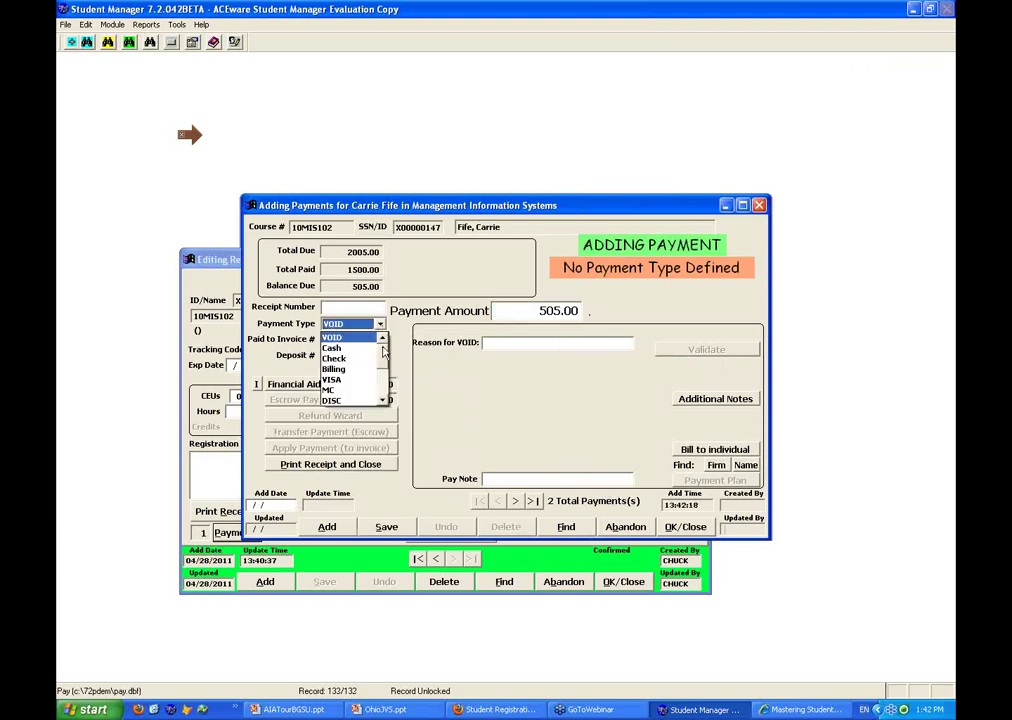
left_click(334, 370)
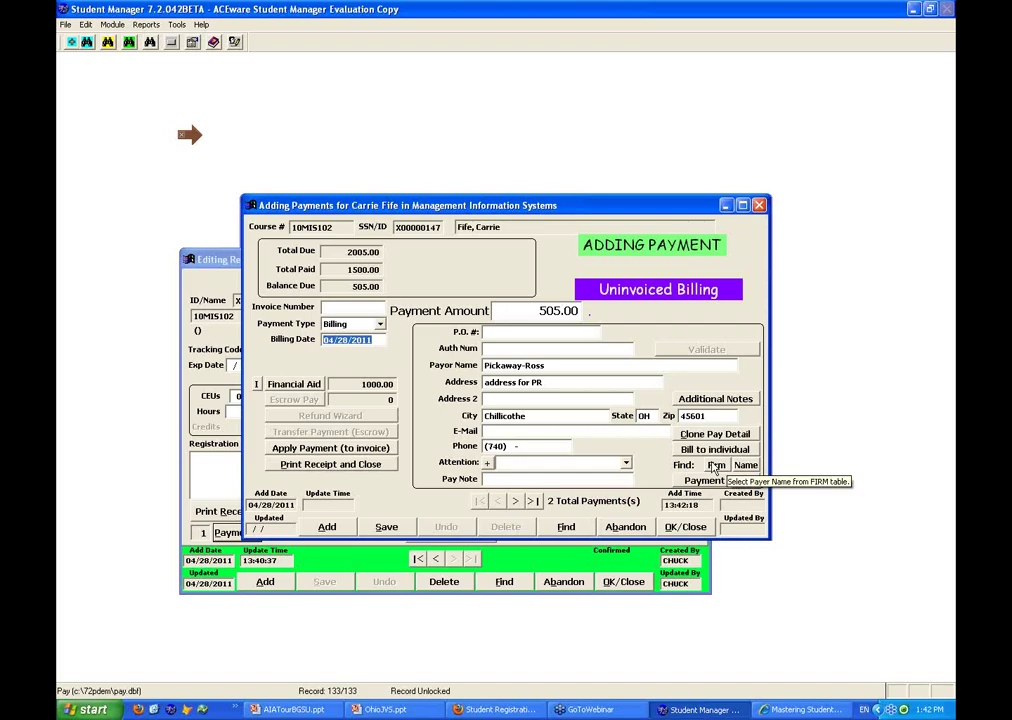
left_click(716, 466)
double_click(596, 309)
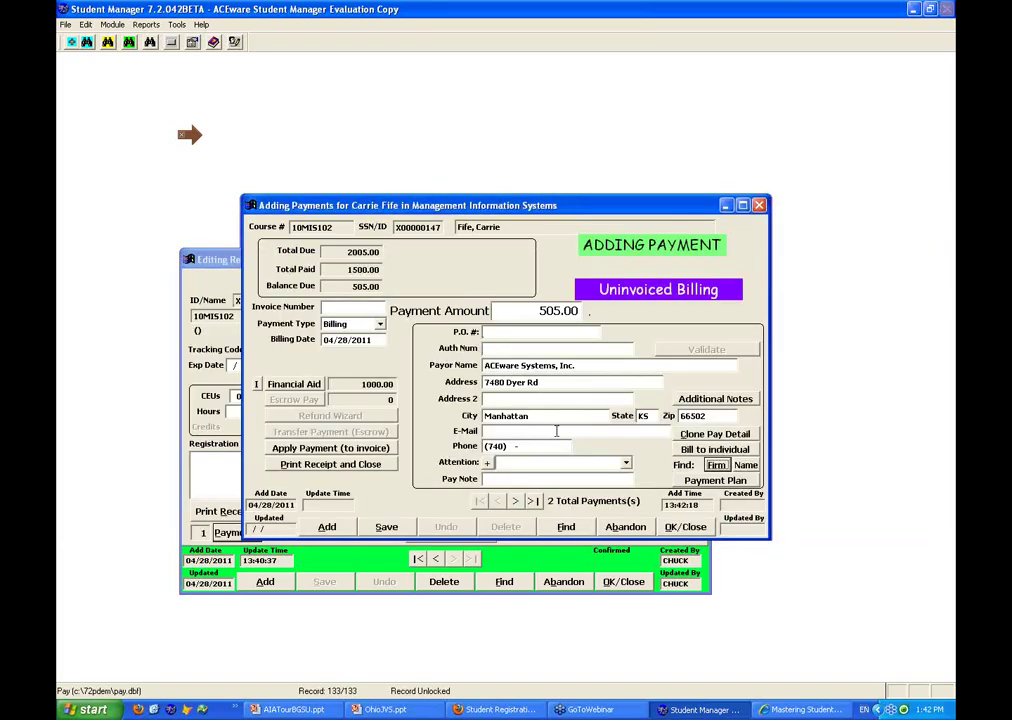
left_click(688, 528)
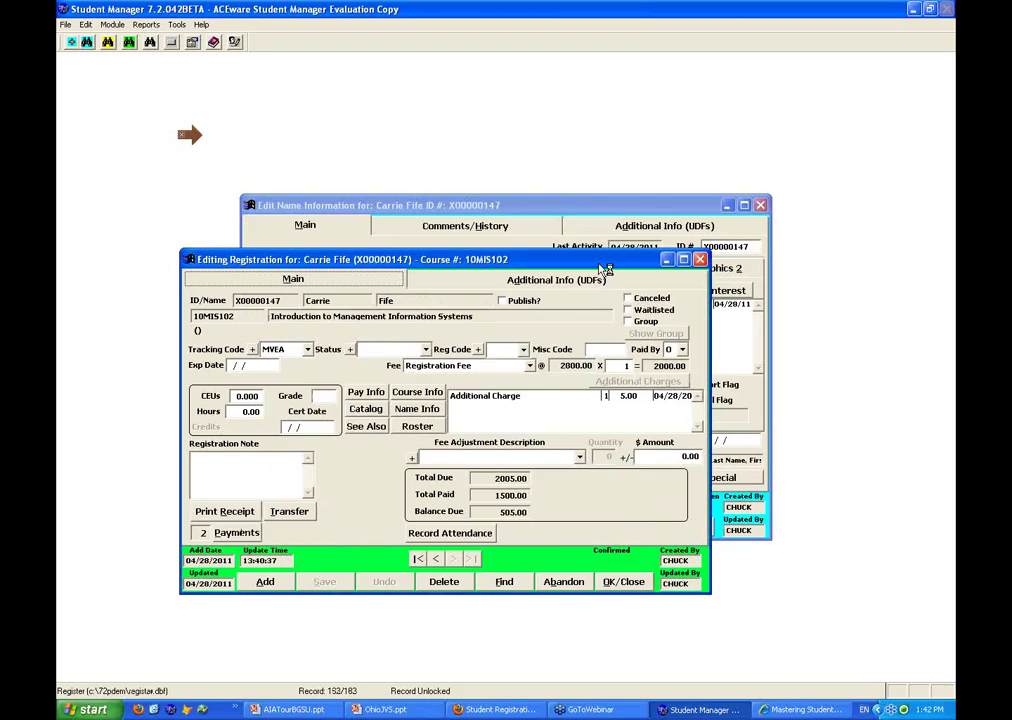
left_click_drag(604, 265, 607, 264)
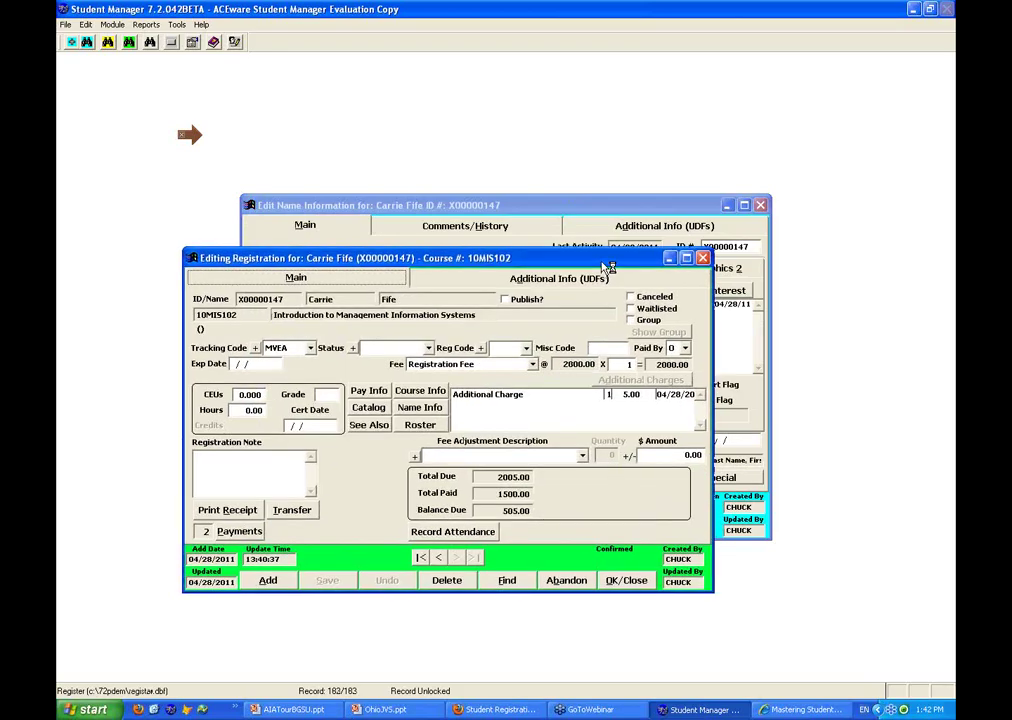
Close the registration and open the student's Pell Grant draw details from the Additional Info tab
left_click_drag(607, 266, 663, 281)
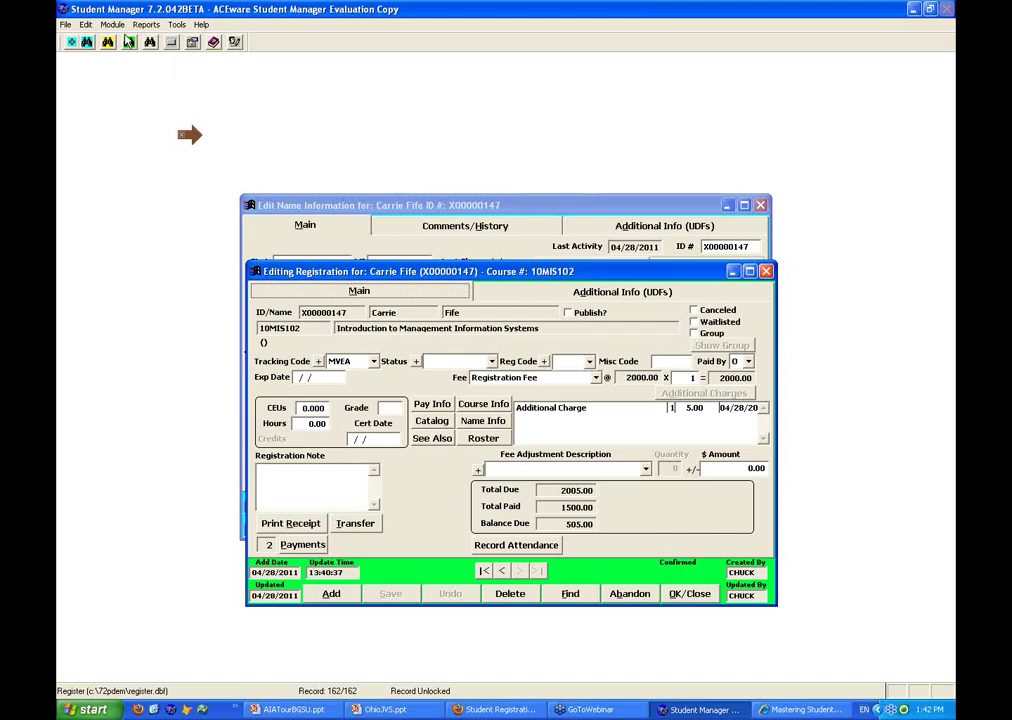
left_click(146, 26)
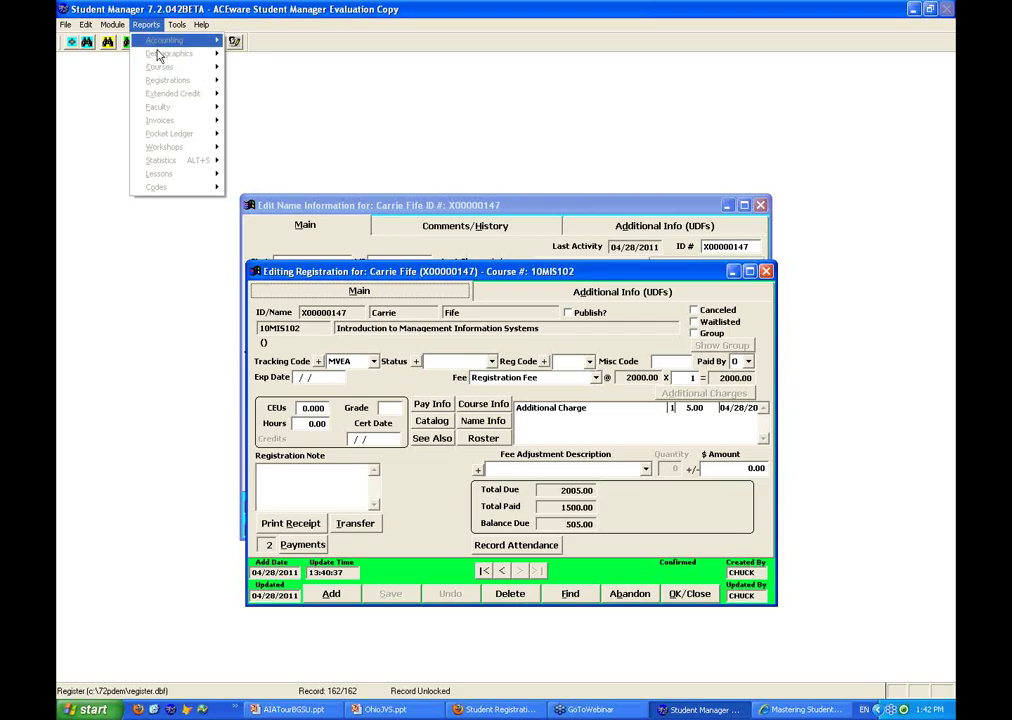
left_click(389, 113)
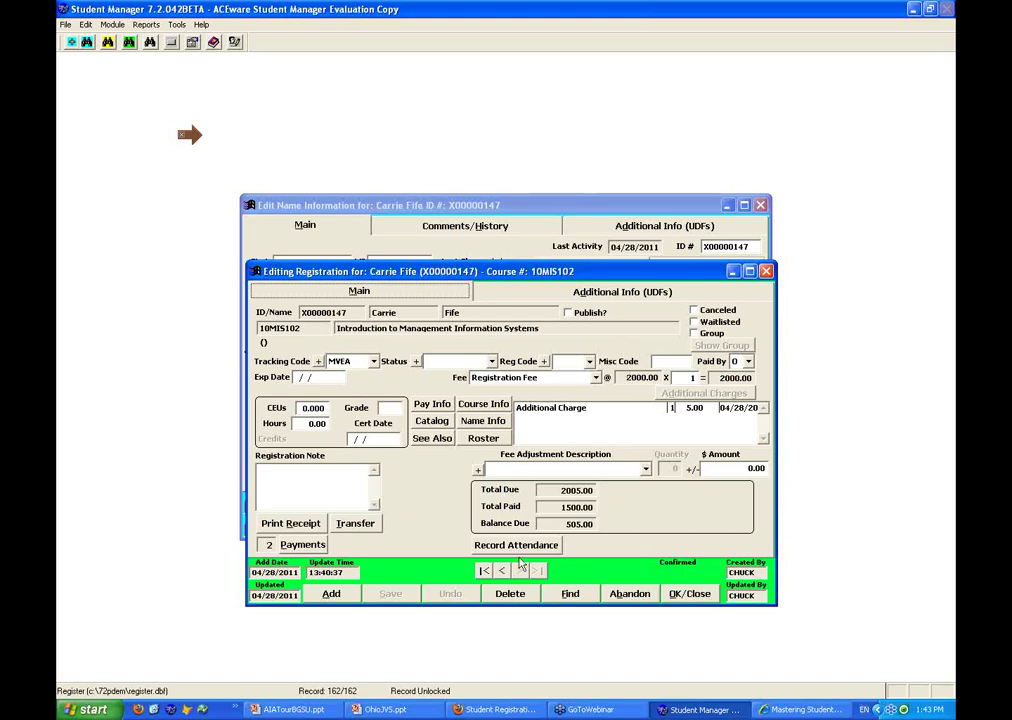
left_click(692, 594)
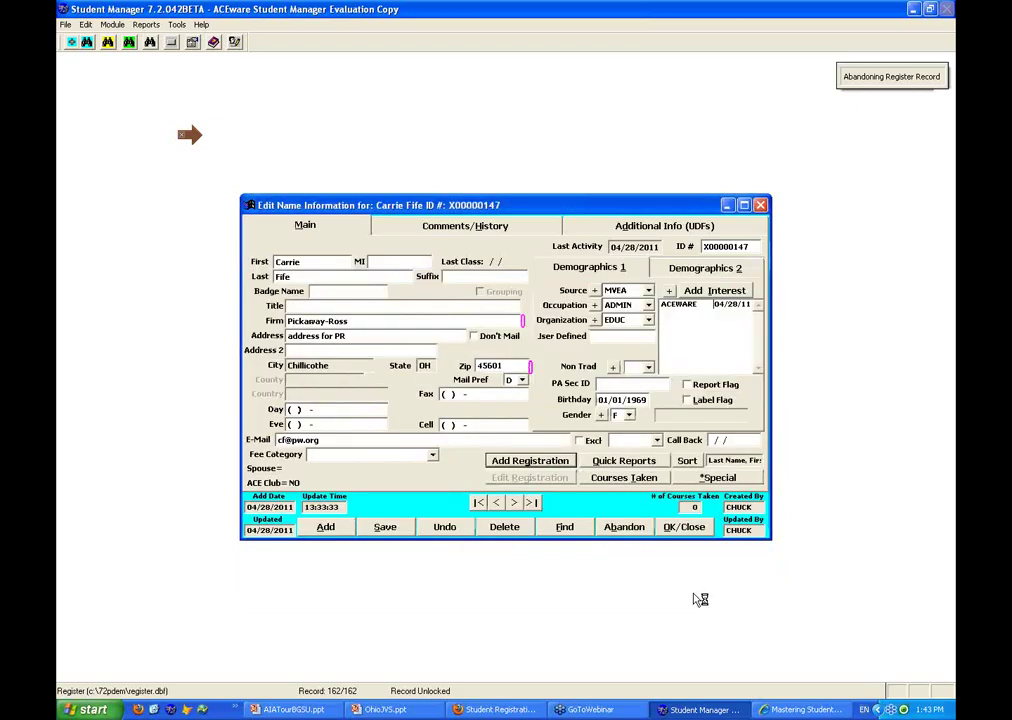
left_click(664, 225)
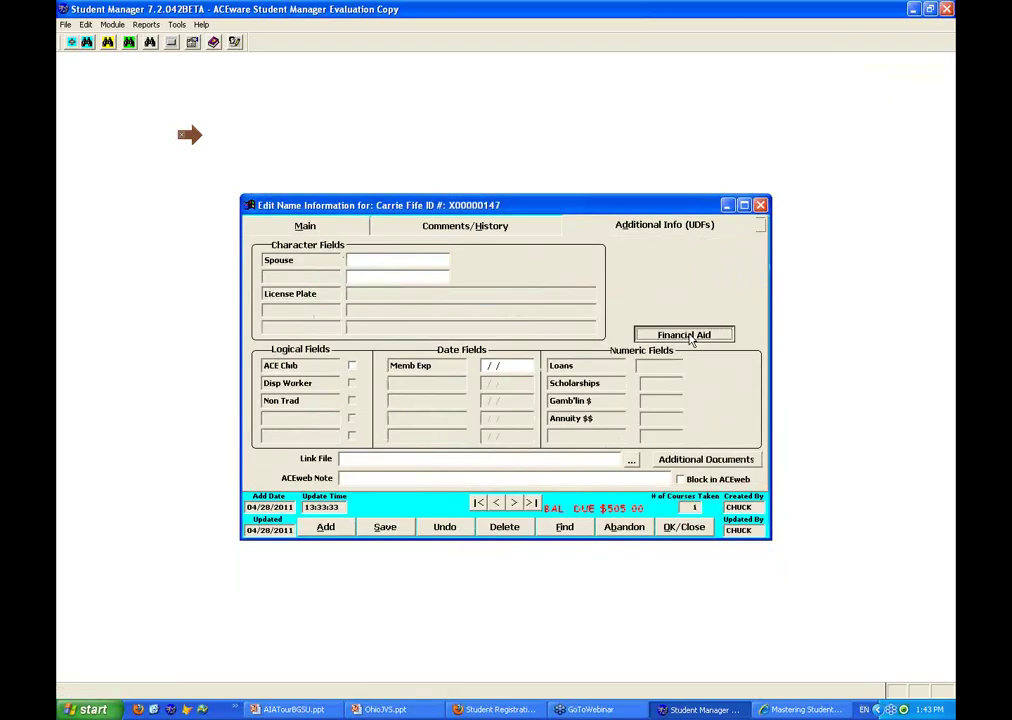
left_click(686, 336)
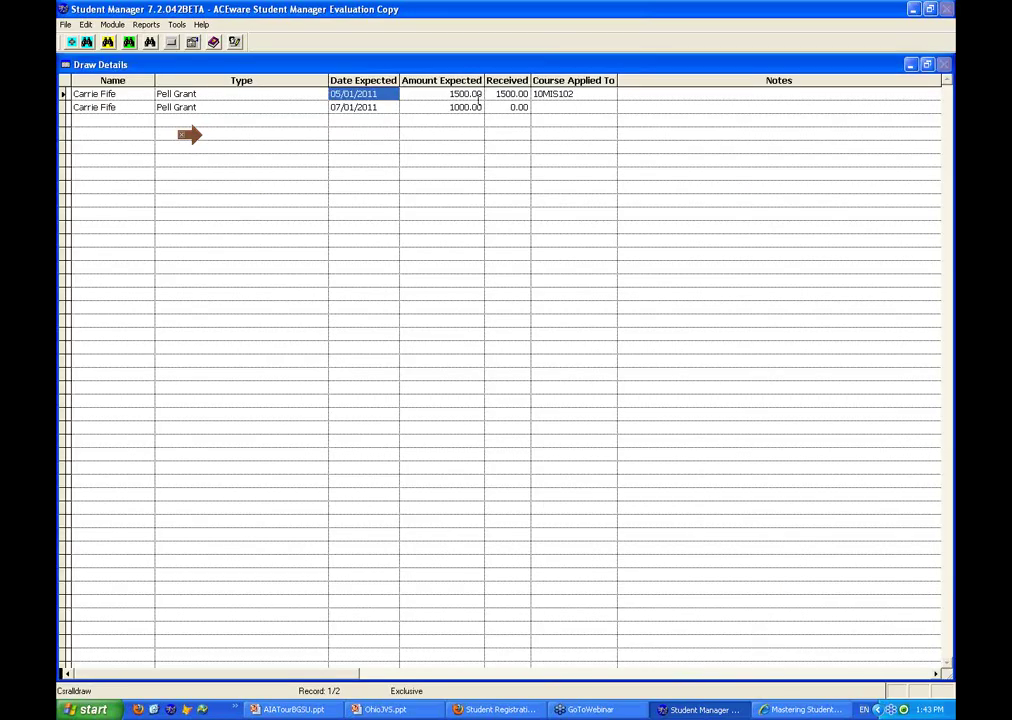
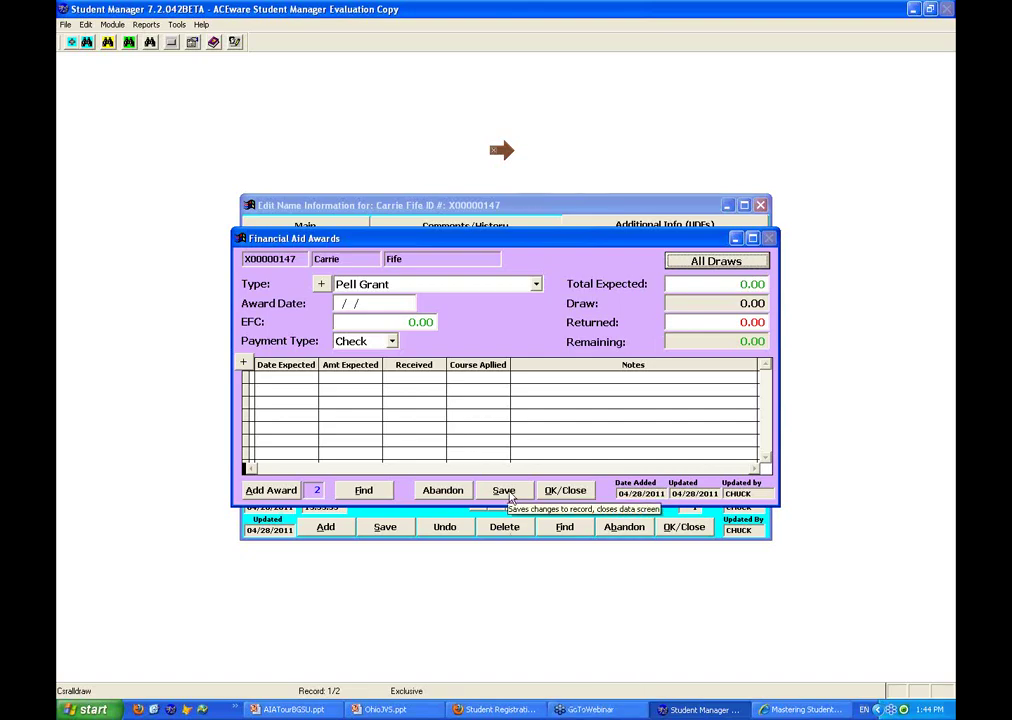
Save the Pell Grant award, close Financial Aid Awards, and return to the student's Main details
left_click(510, 494)
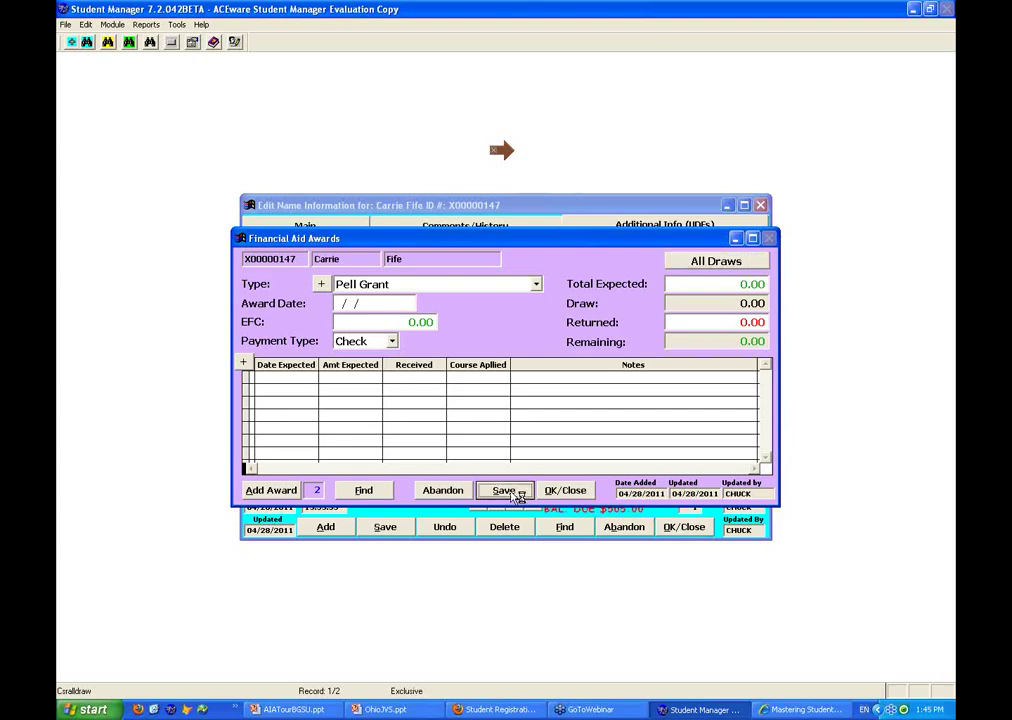
left_click(574, 495)
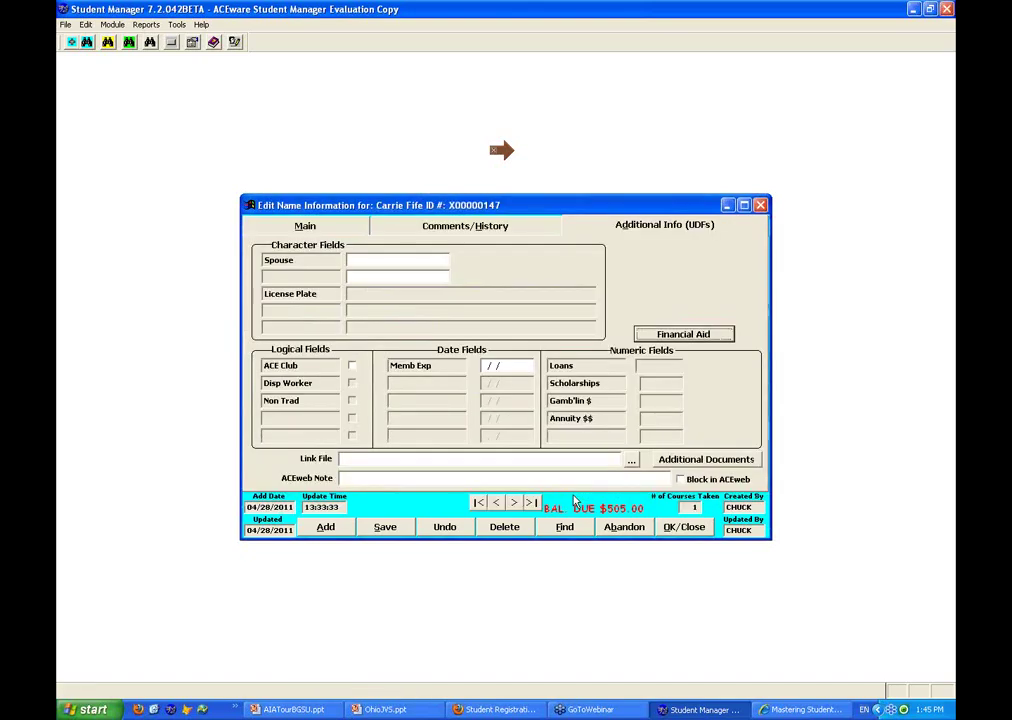
left_click(305, 226)
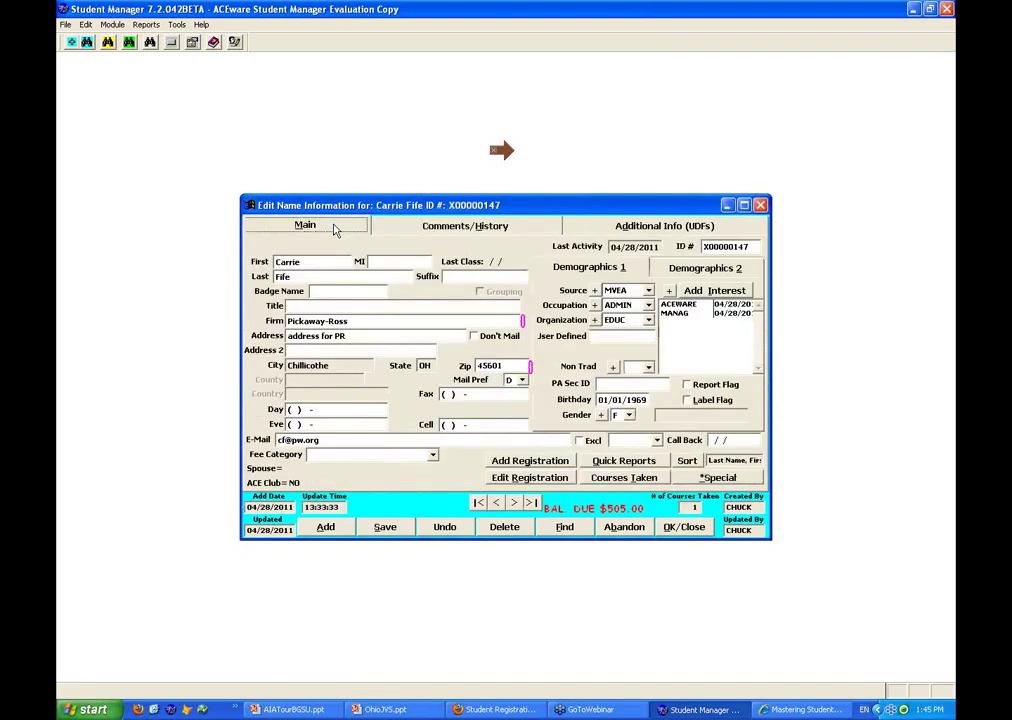
left_click(548, 478)
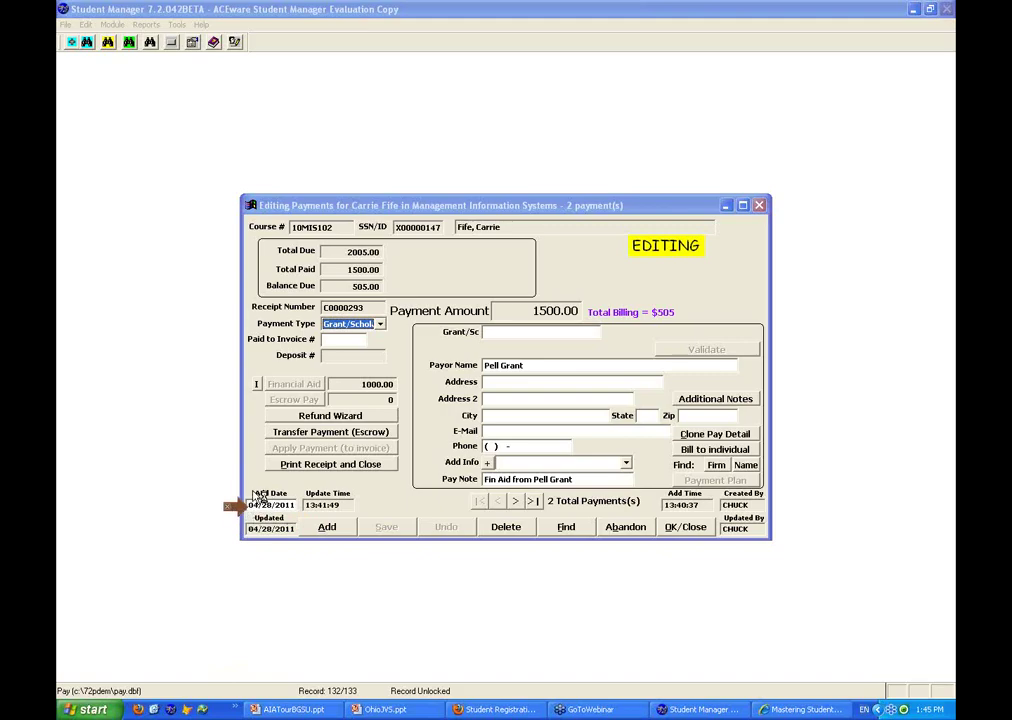
left_click(688, 527)
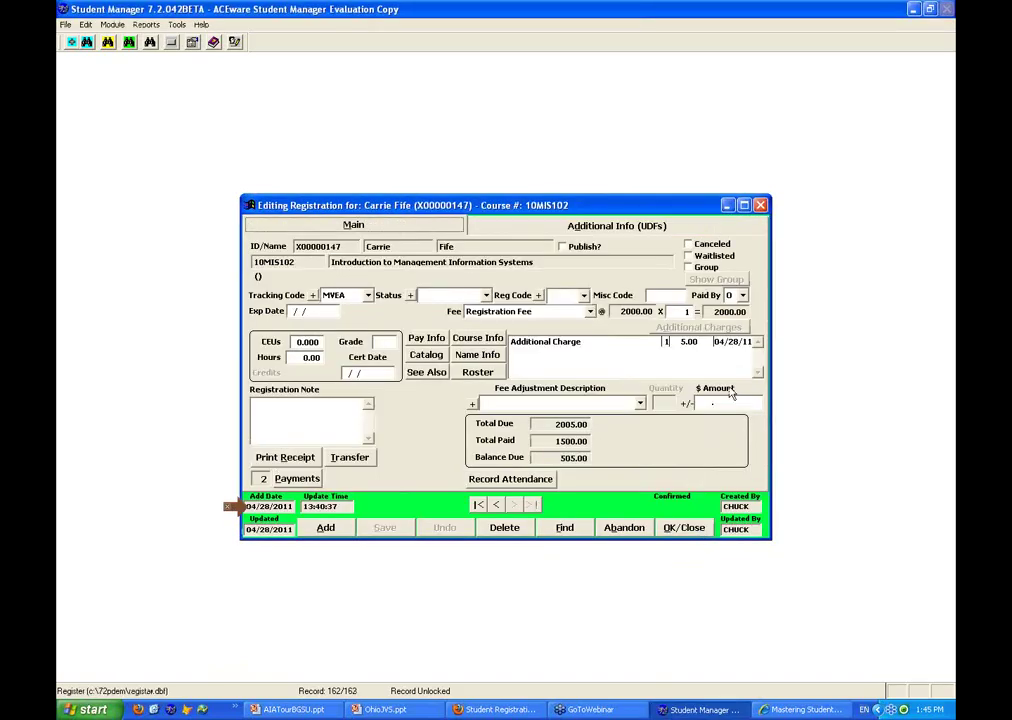
left_click(680, 530)
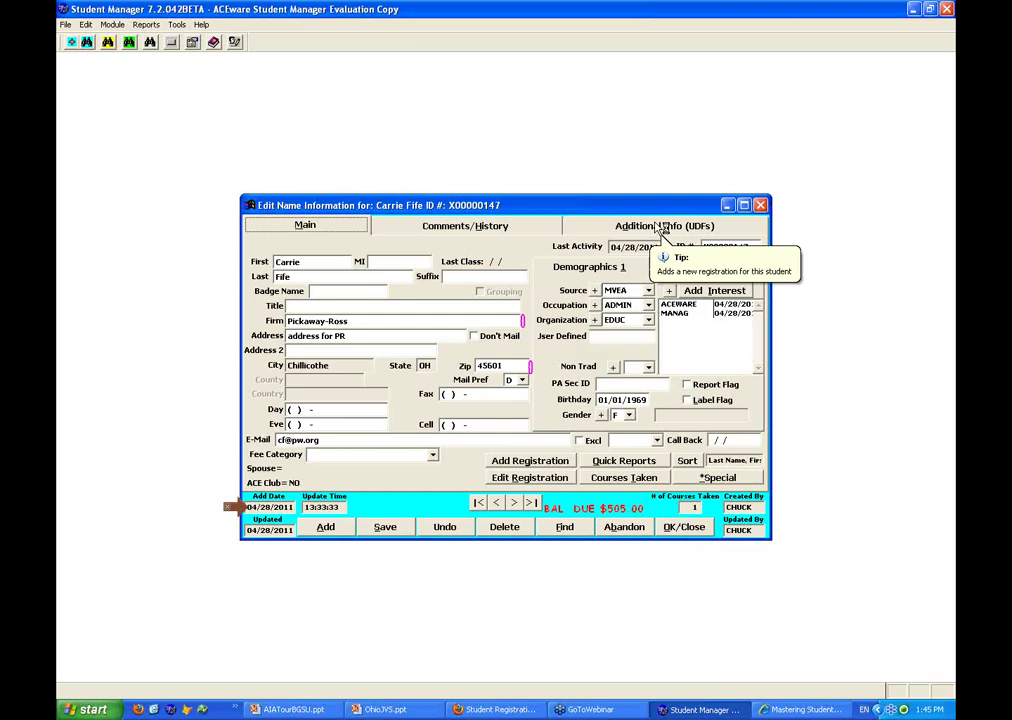
Open Financial Aid Awards from Additional Info (UDFs) with Pell Grant as the award type, then list the student's draws
left_click(662, 230)
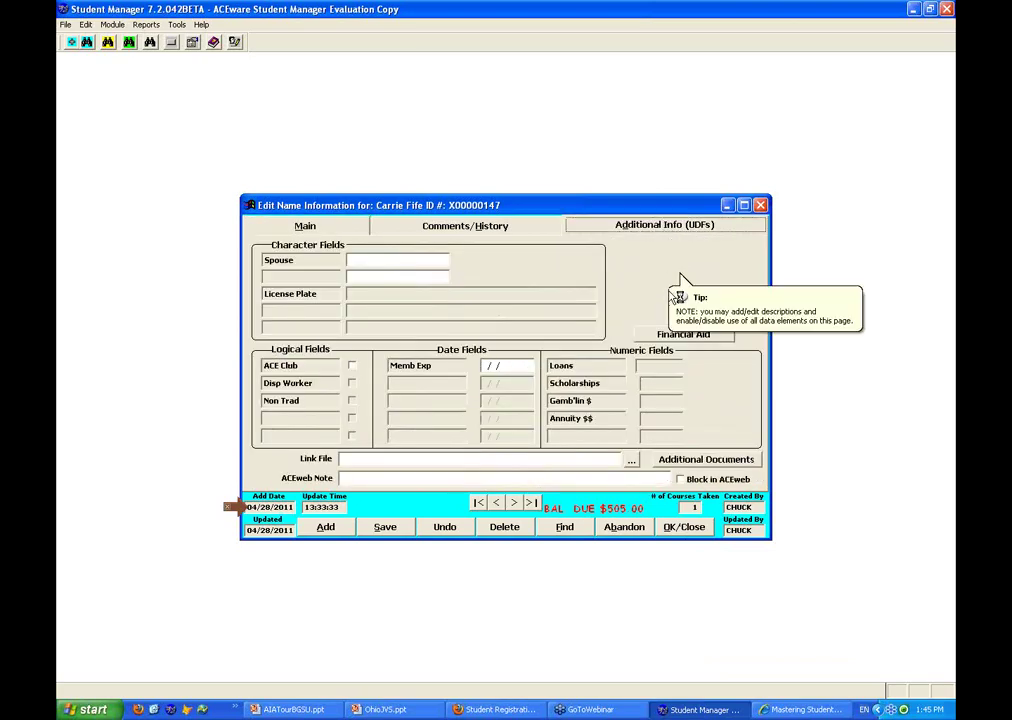
left_click(688, 337)
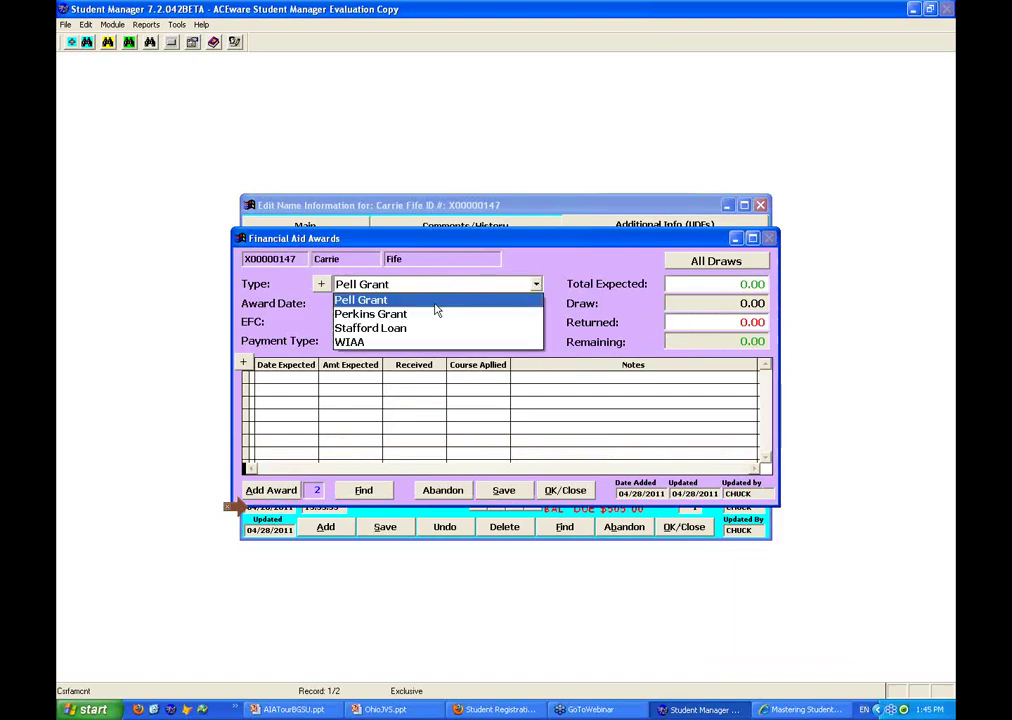
left_click(427, 302)
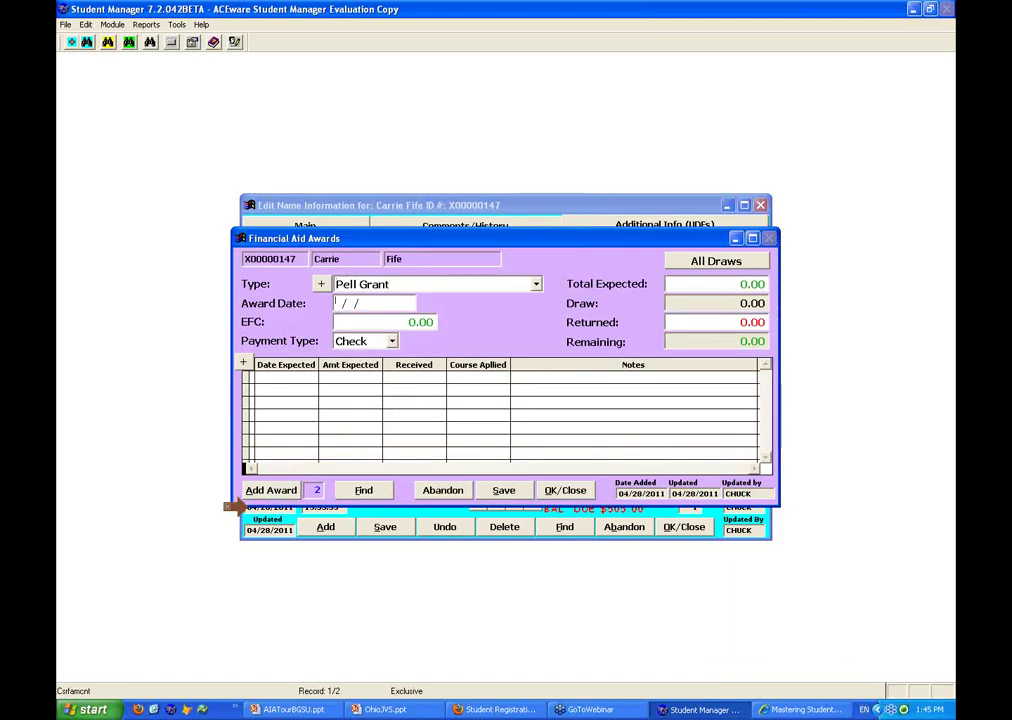
key("Tab")
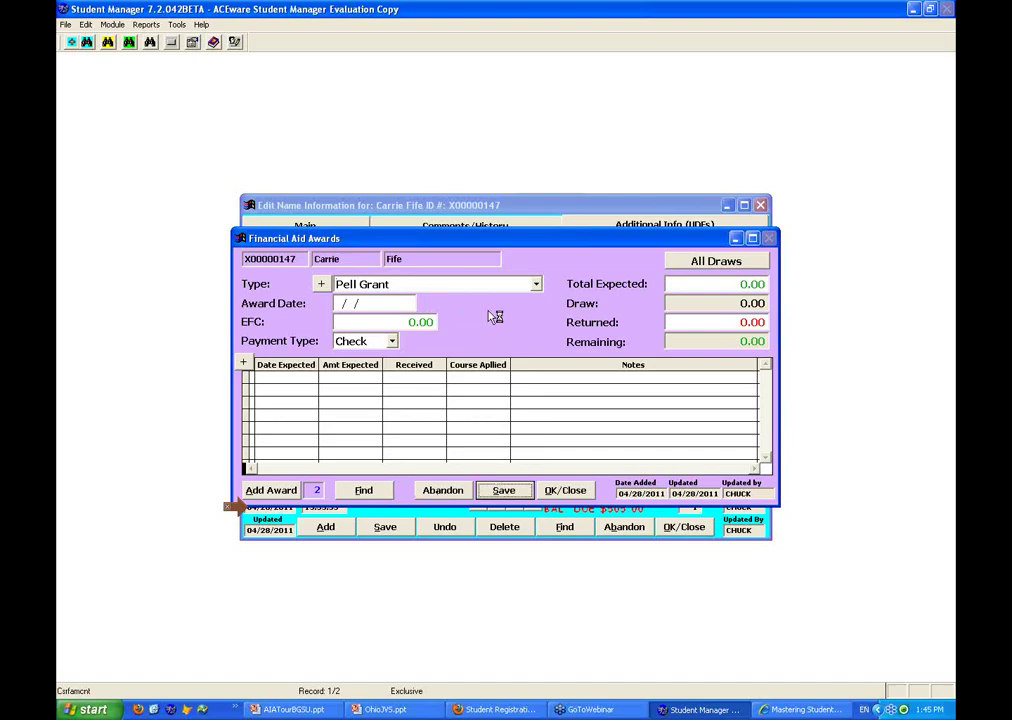
left_click(536, 284)
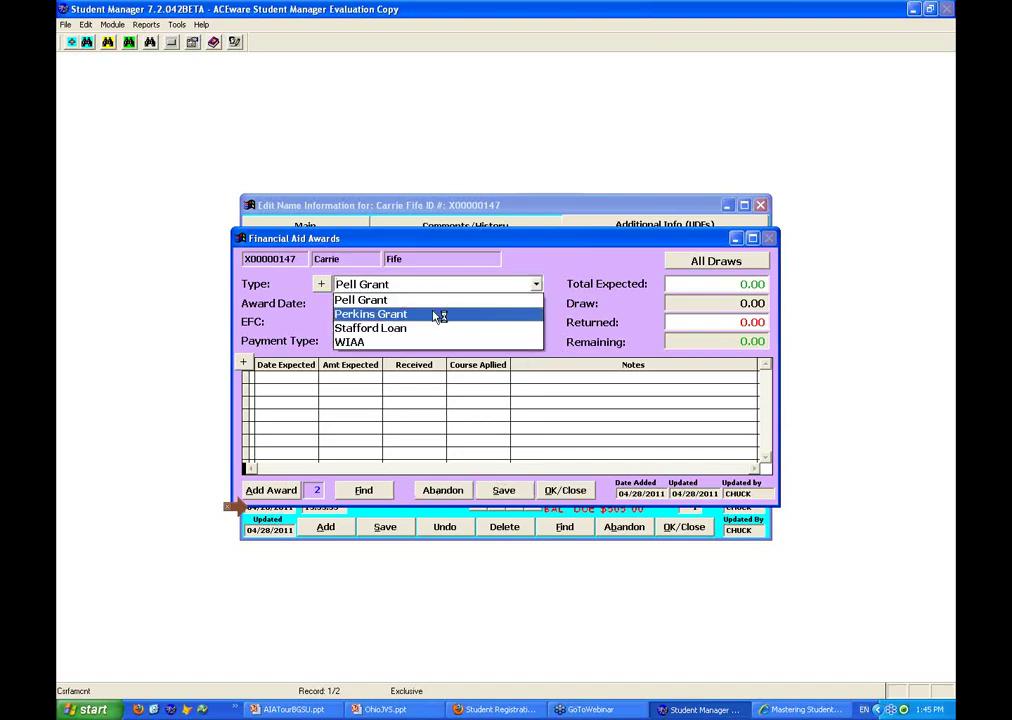
left_click(437, 314)
left_click(538, 286)
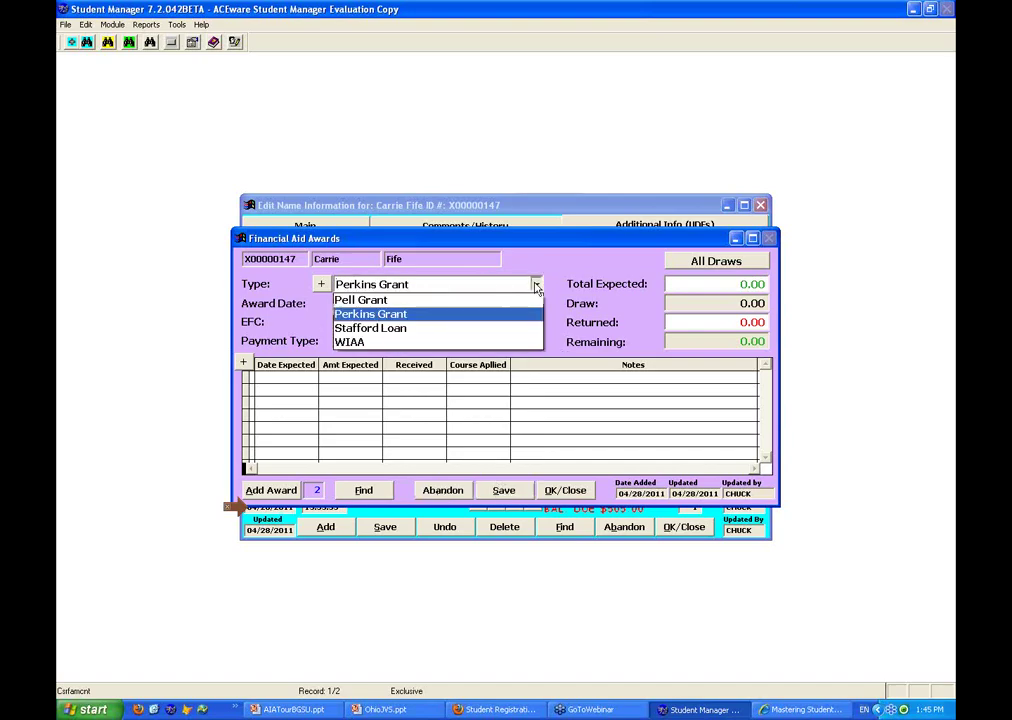
left_click(454, 298)
key("Tab")
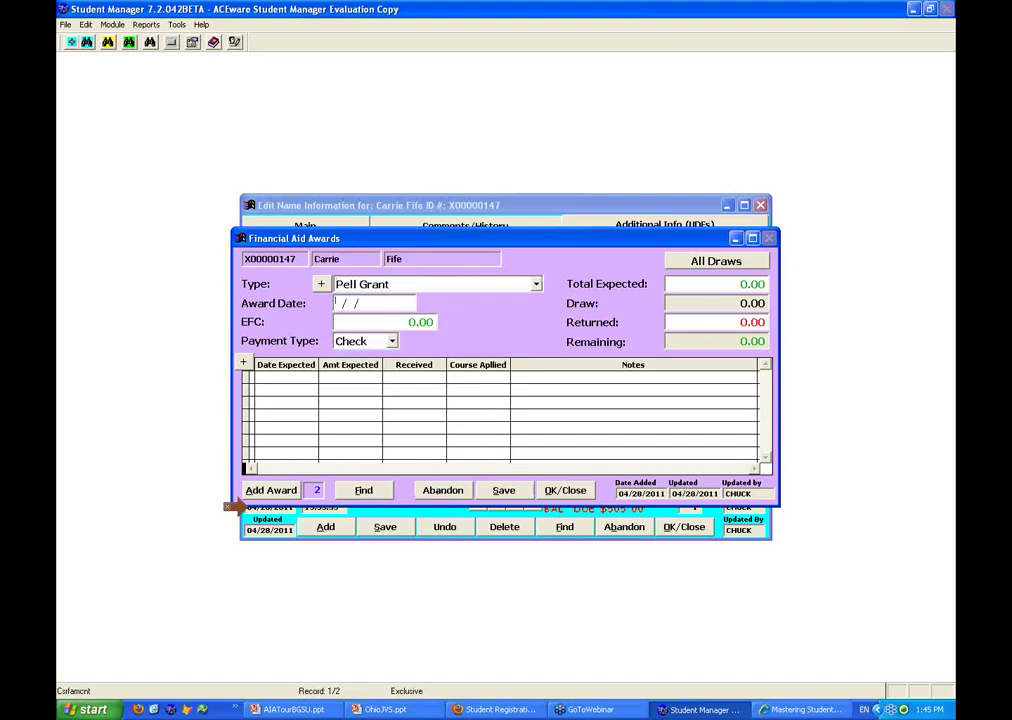
left_click(727, 265)
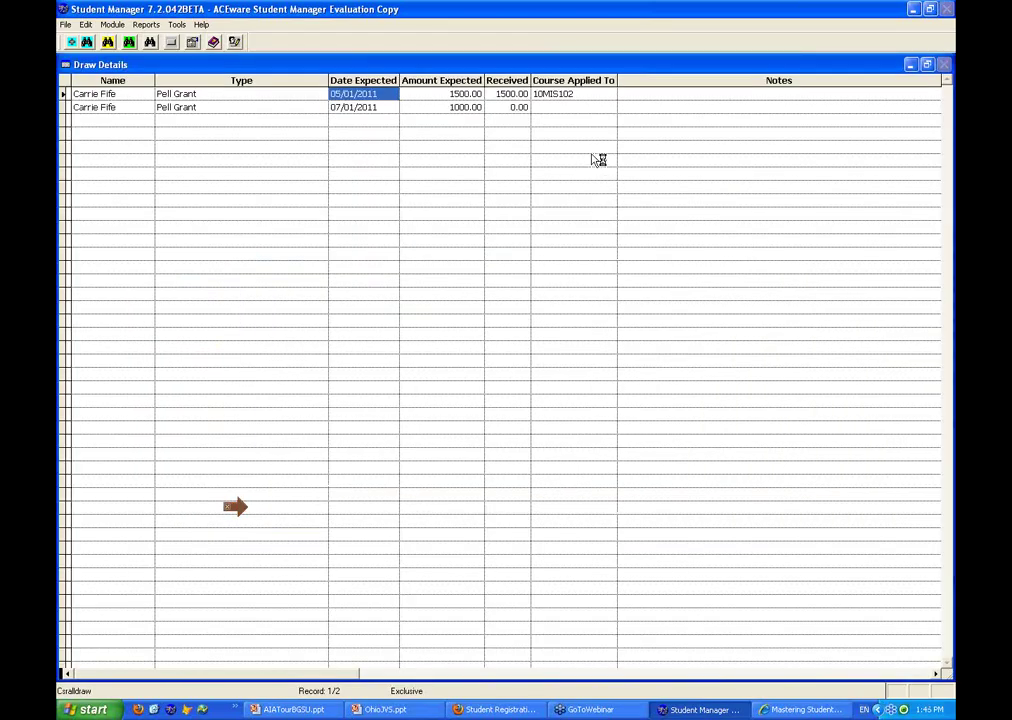
key("Escape")
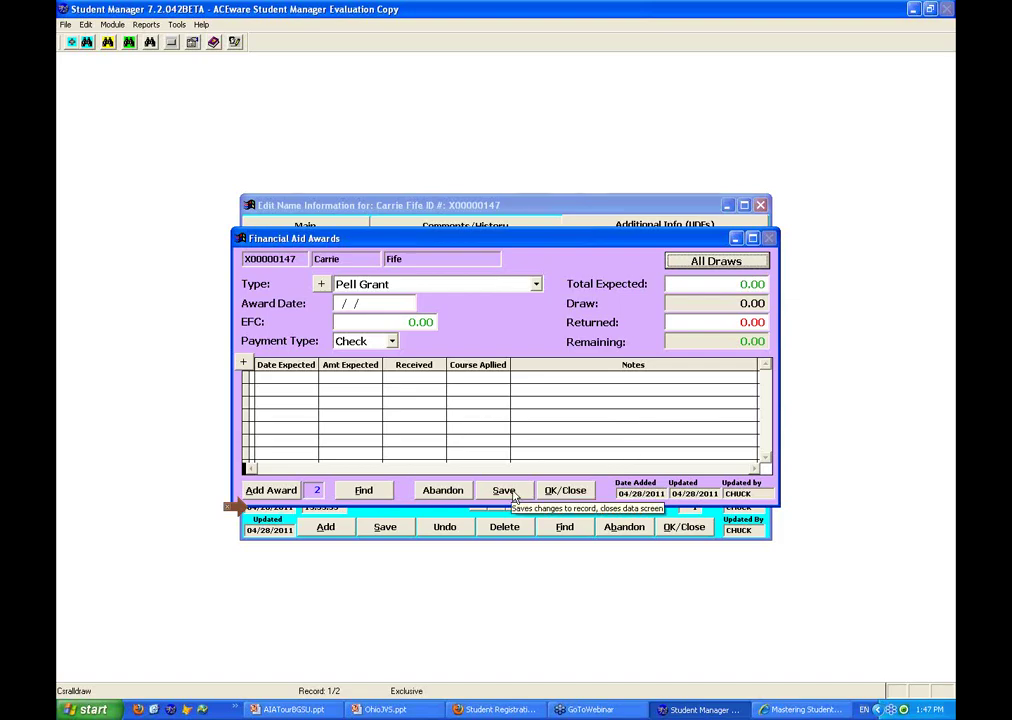
Close the awards and name record, then reopen the student's financial aid awards via name search
left_click(572, 495)
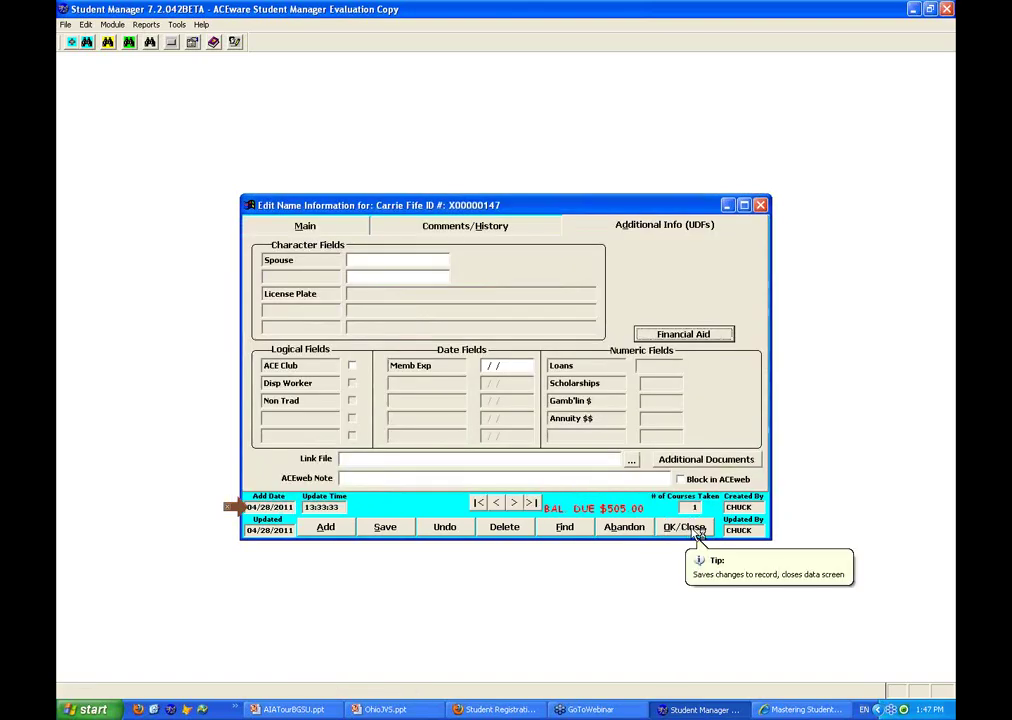
left_click(695, 533)
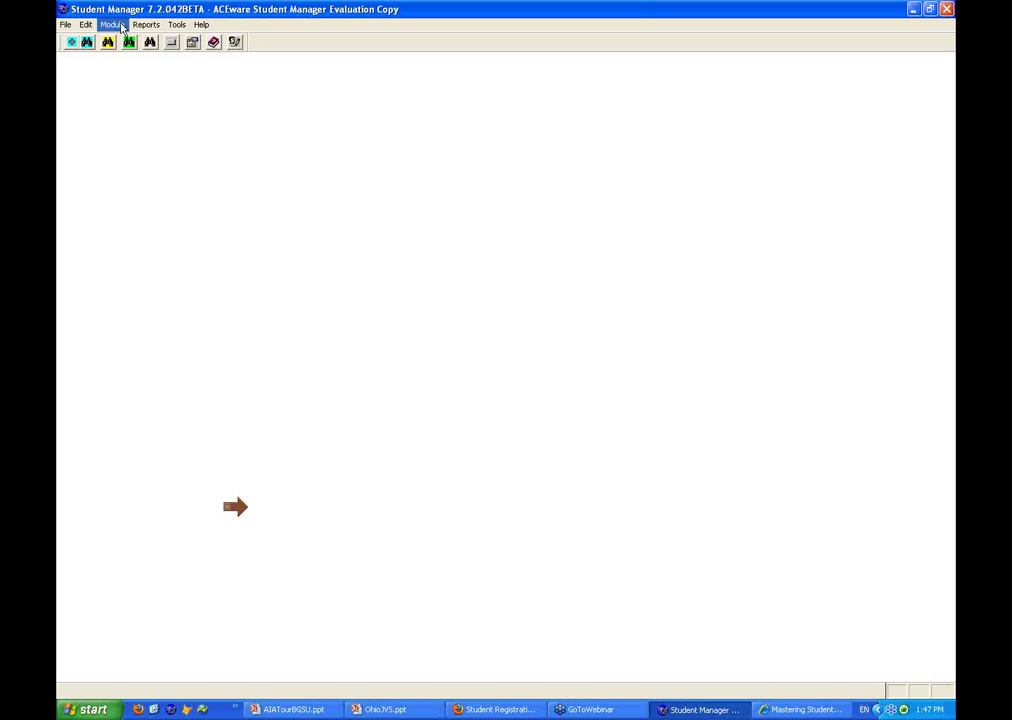
left_click(87, 44)
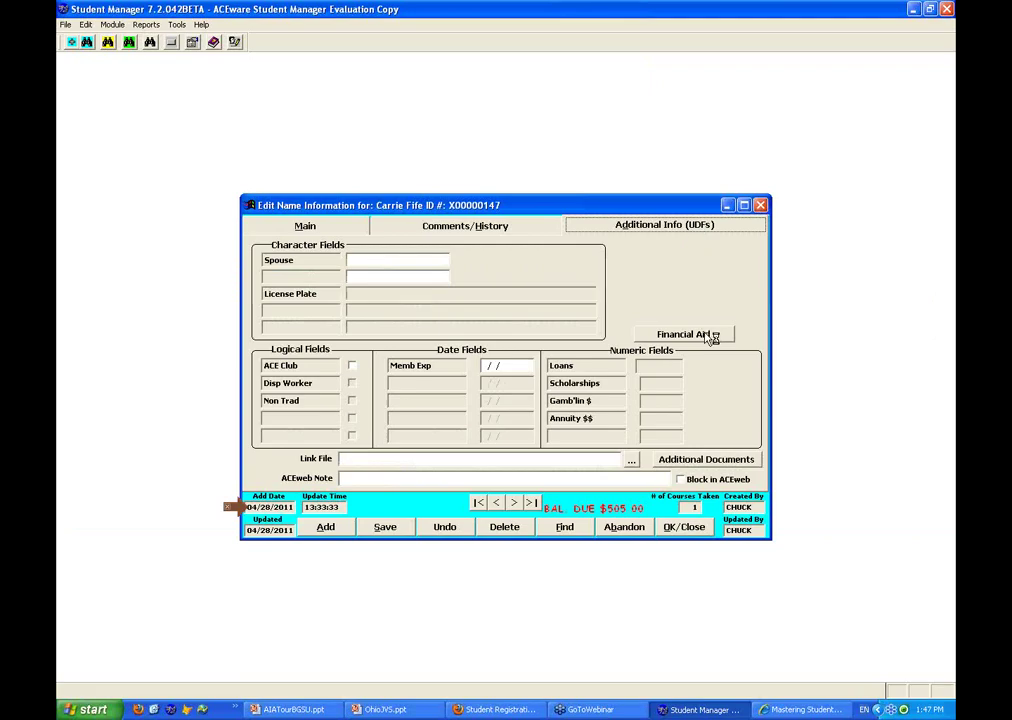
left_click(712, 335)
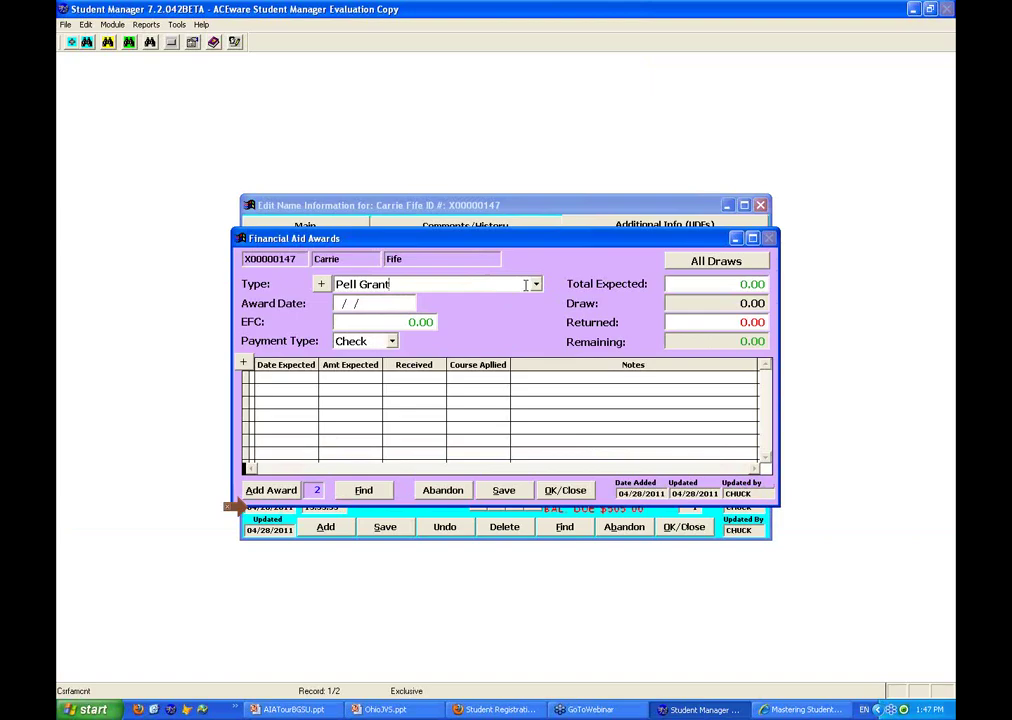
Close Financial Aid Awards and the student name record again, leaving the workspace empty
key("Tab")
left_click(576, 494)
left_click(684, 527)
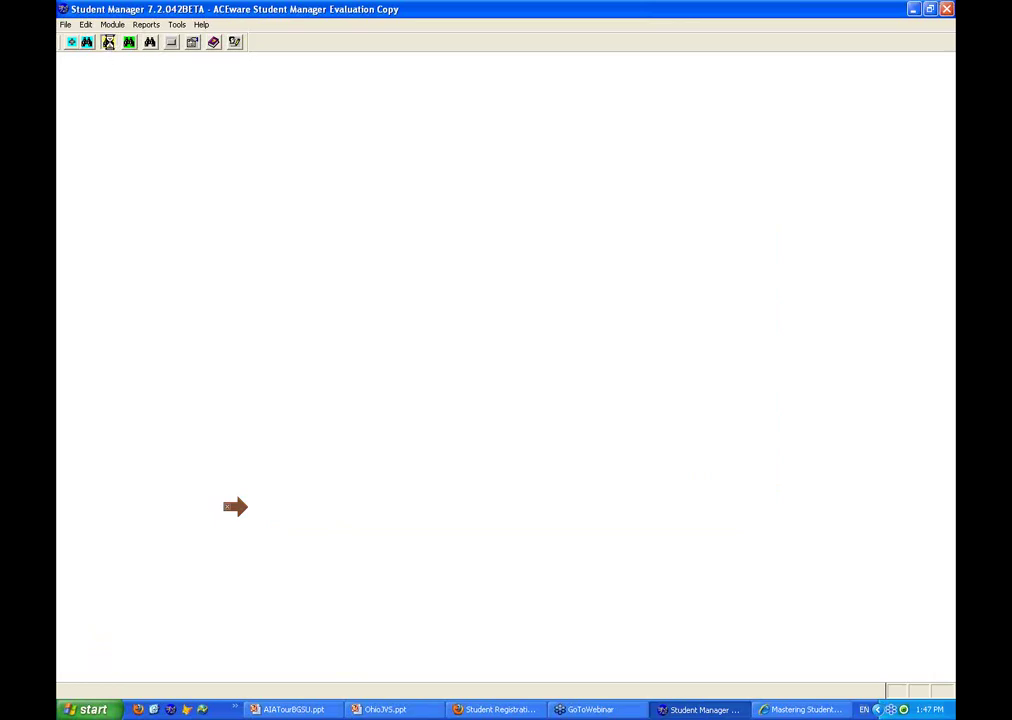
left_click(108, 42)
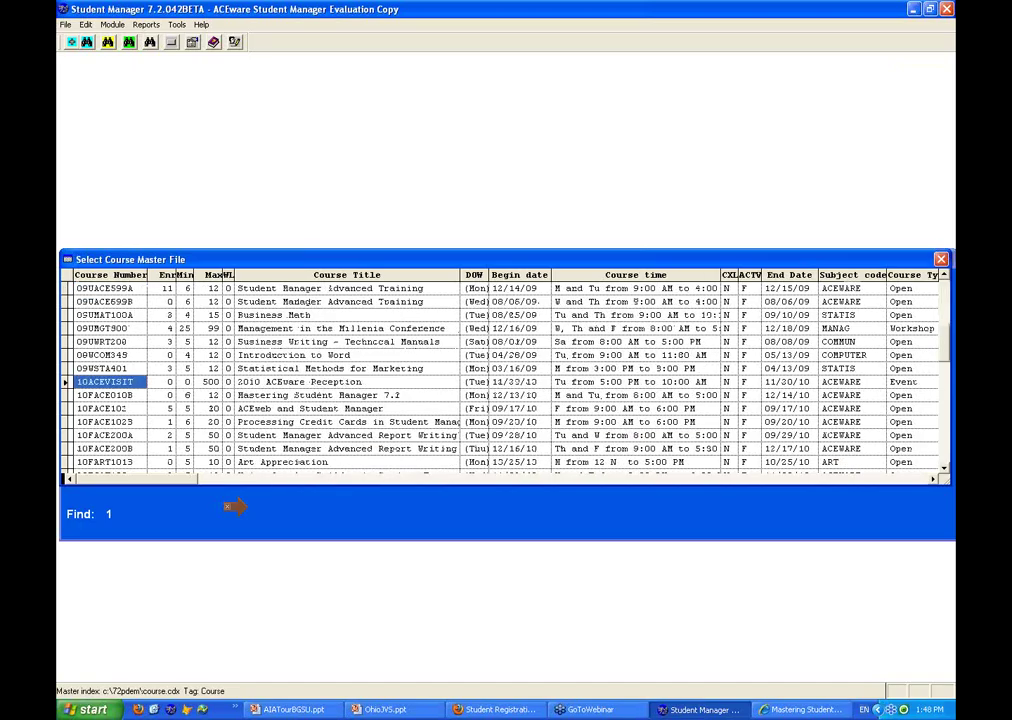
Look up and open course 11SACETECH, the ACEware Technician Certification package
type("1")
key("Down")
key("Down")
key("Down")
key("Down")
key("Down")
key("Down")
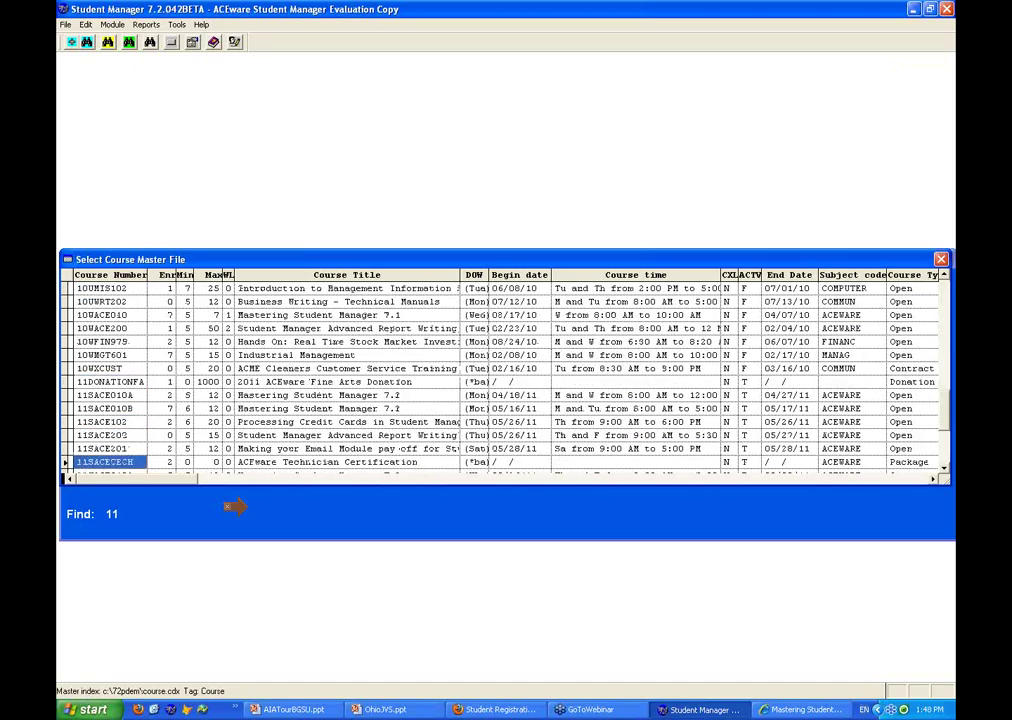
key("Return")
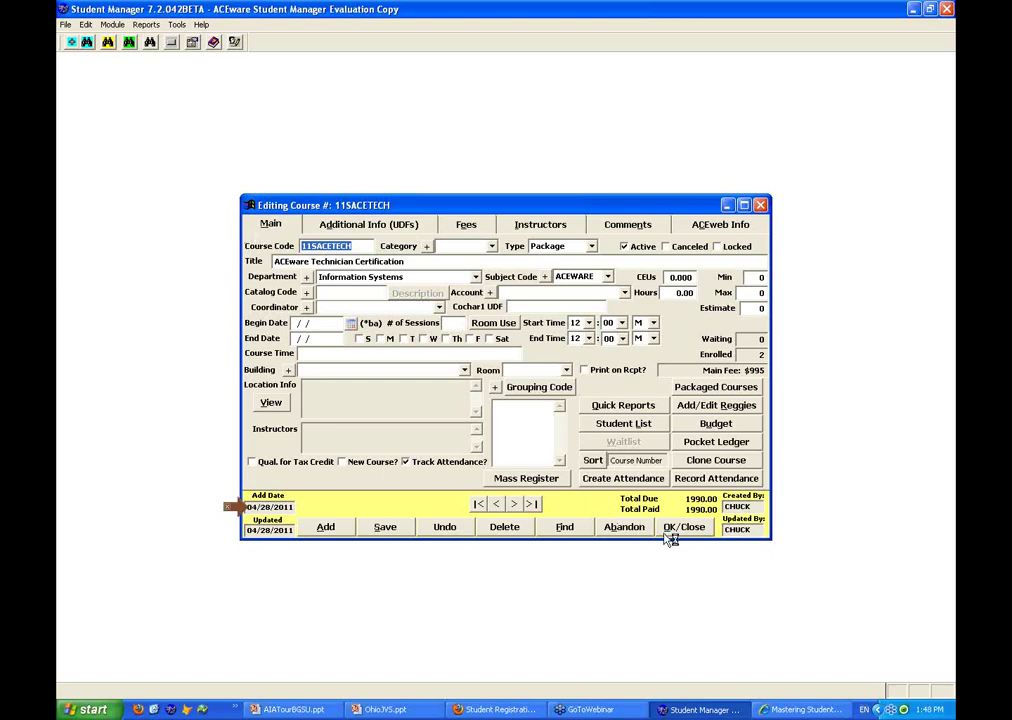
left_click(576, 532)
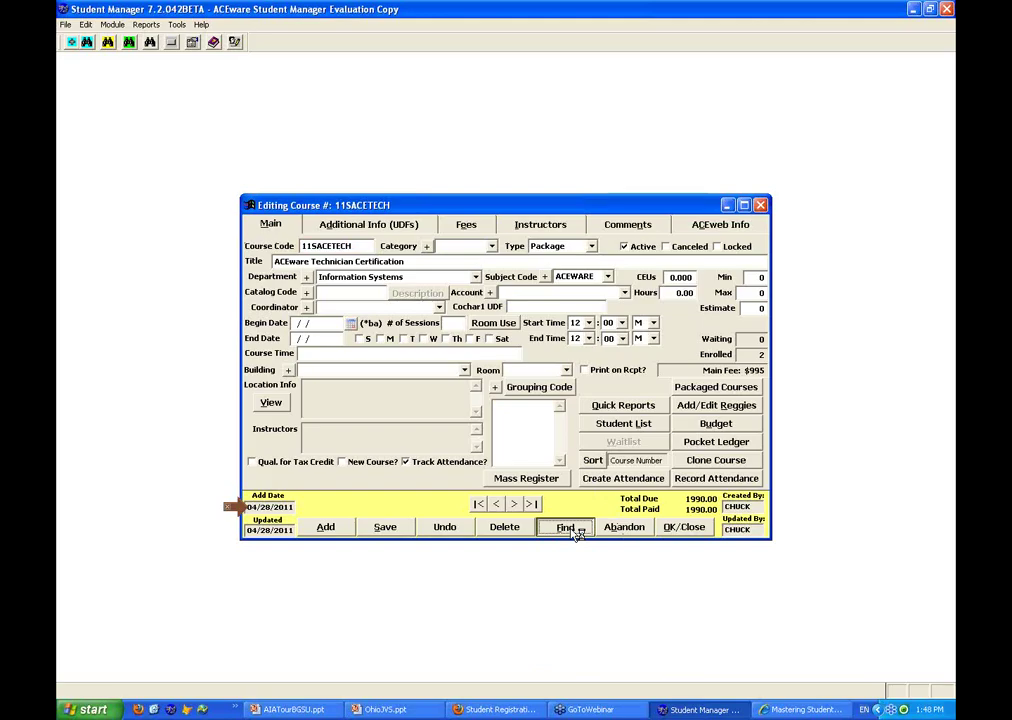
Browse the course master list by code and by title, then close it keeping 11SACETECH open
type("11")
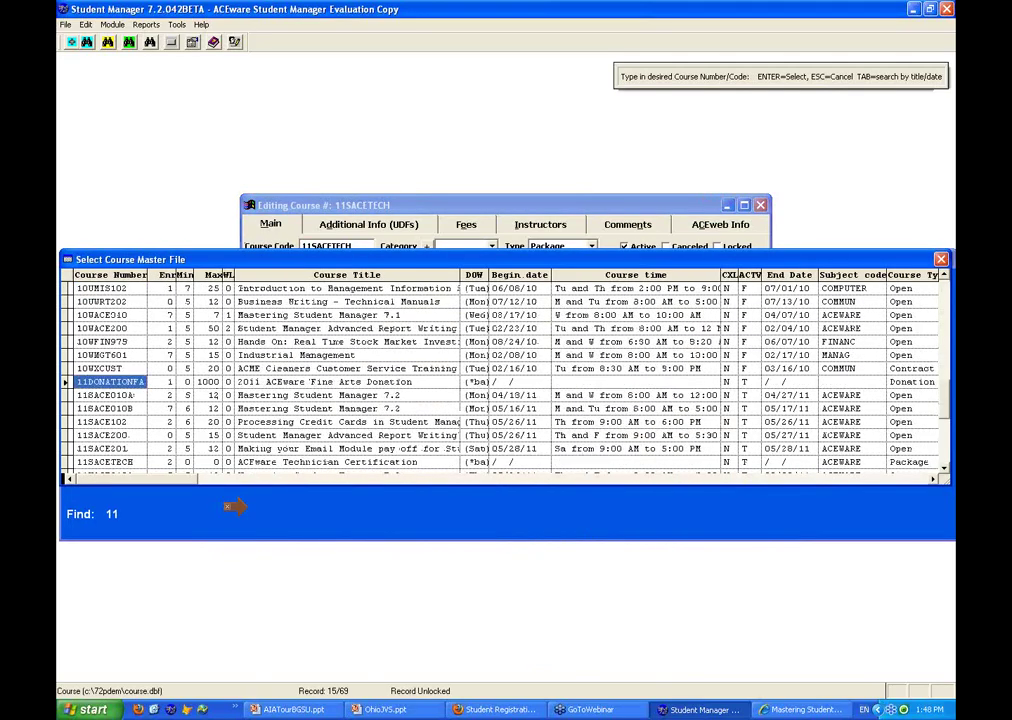
key("Down")
key("Down")
key("Down")
key("Down")
key("Down")
key("Down")
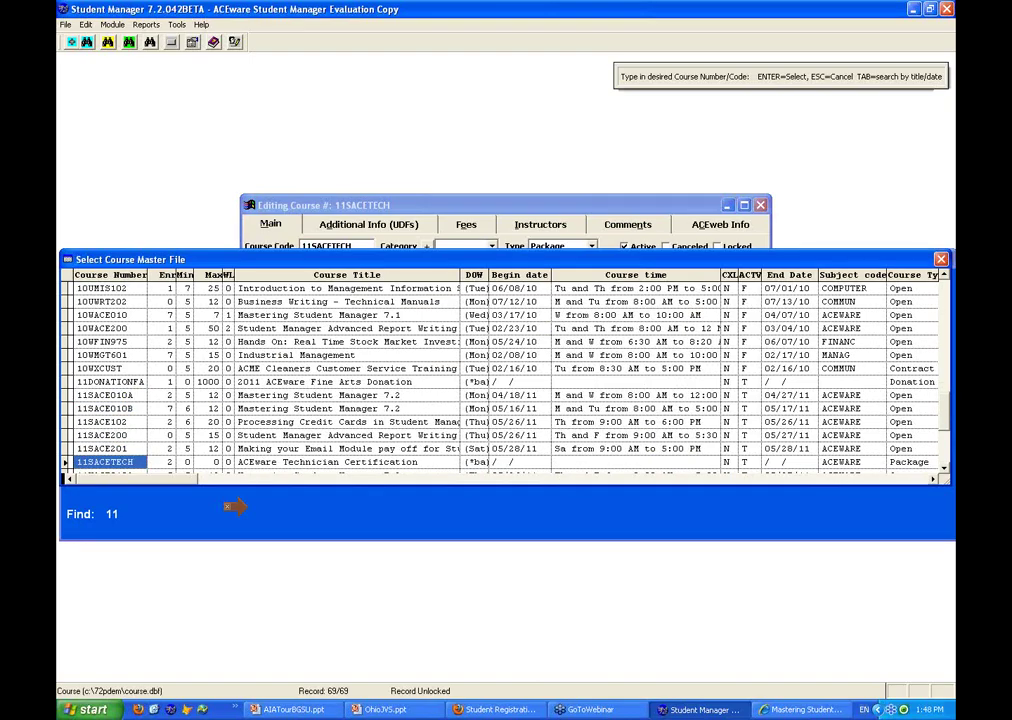
key("Down")
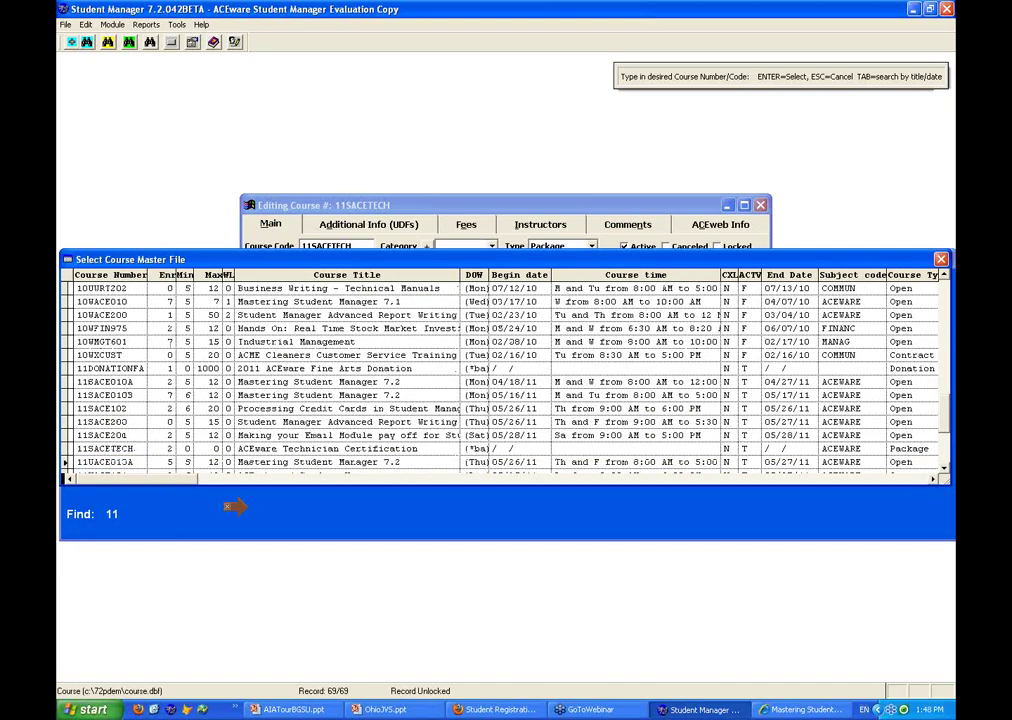
key("BackSpace")
key("BackSpace")
key("Tab")
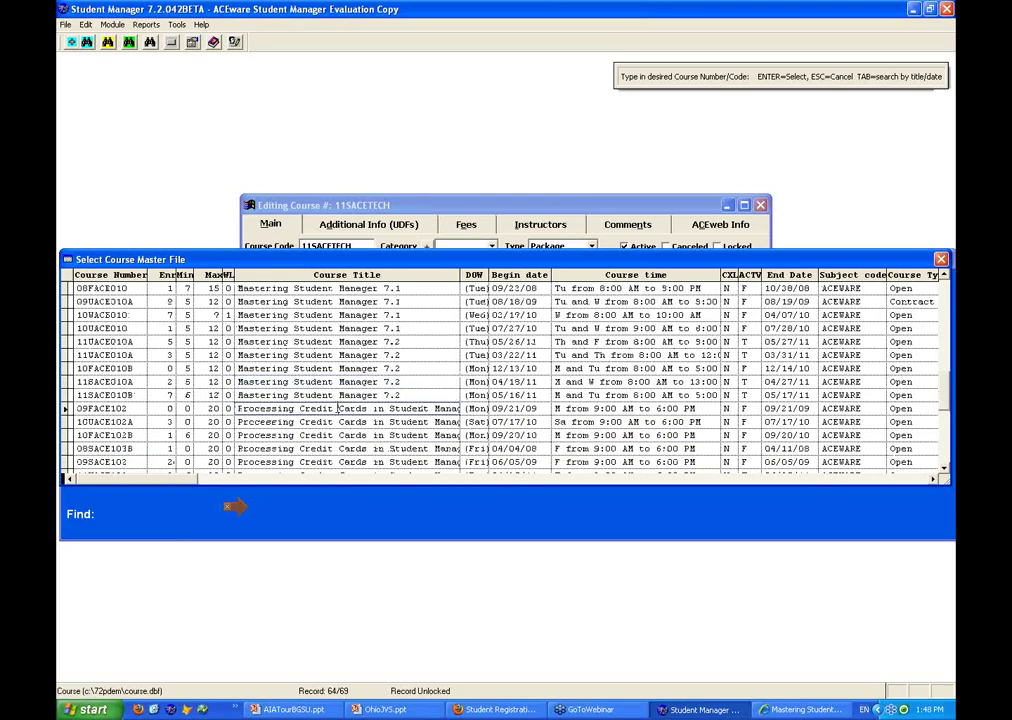
left_click(337, 410)
type("S")
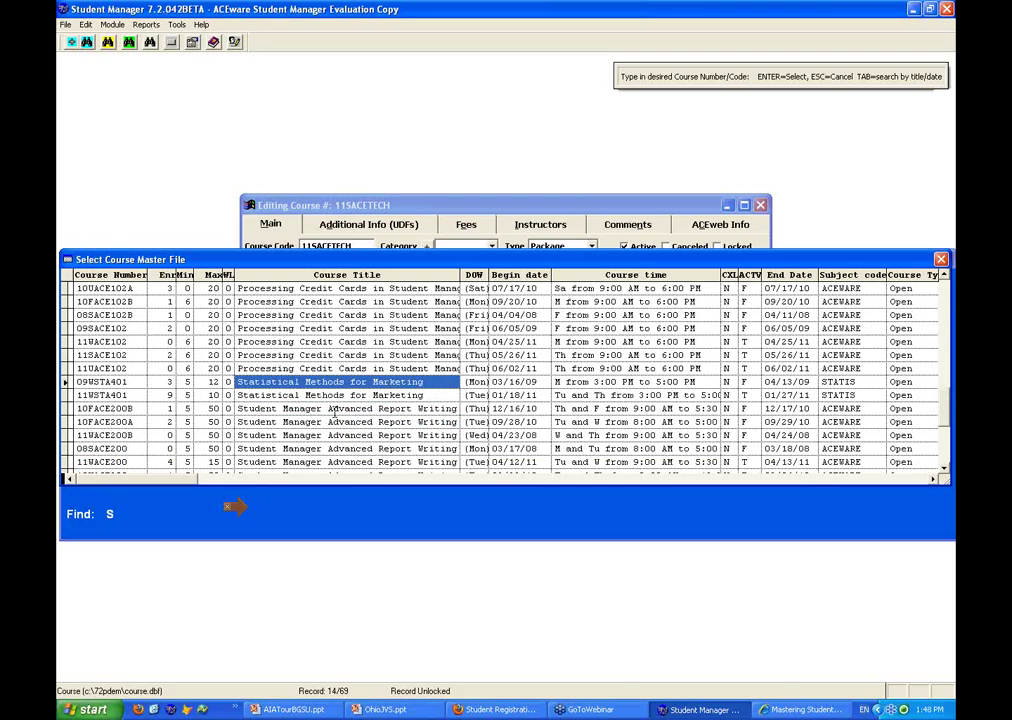
key("BackSpace")
scroll(340, 414, "down", 5)
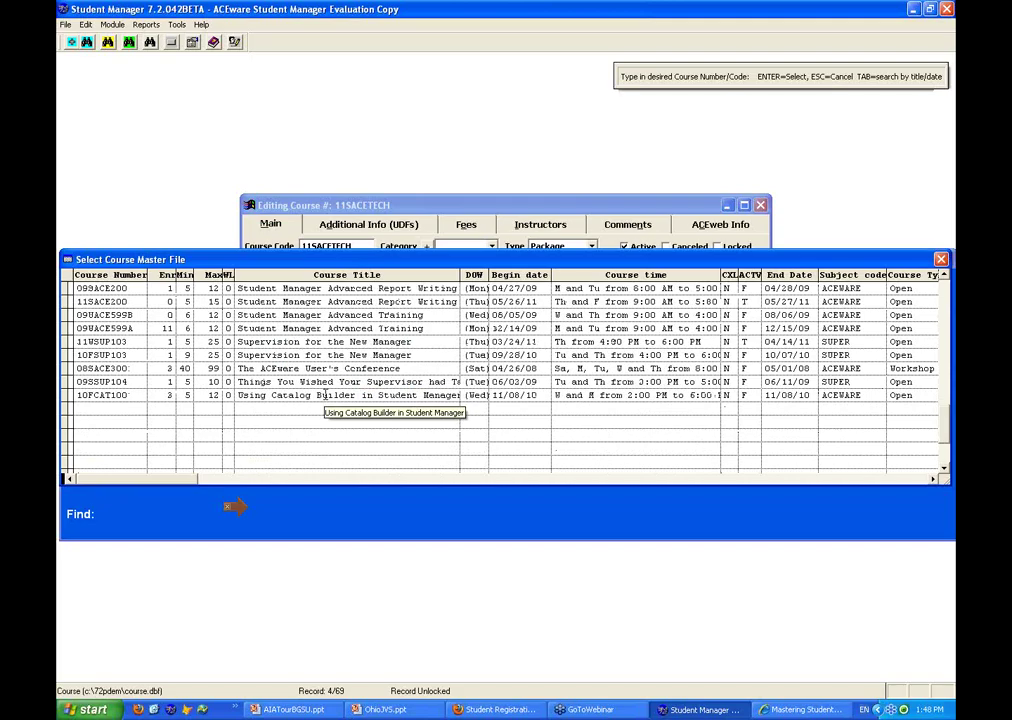
scroll(325, 395, "up", 1)
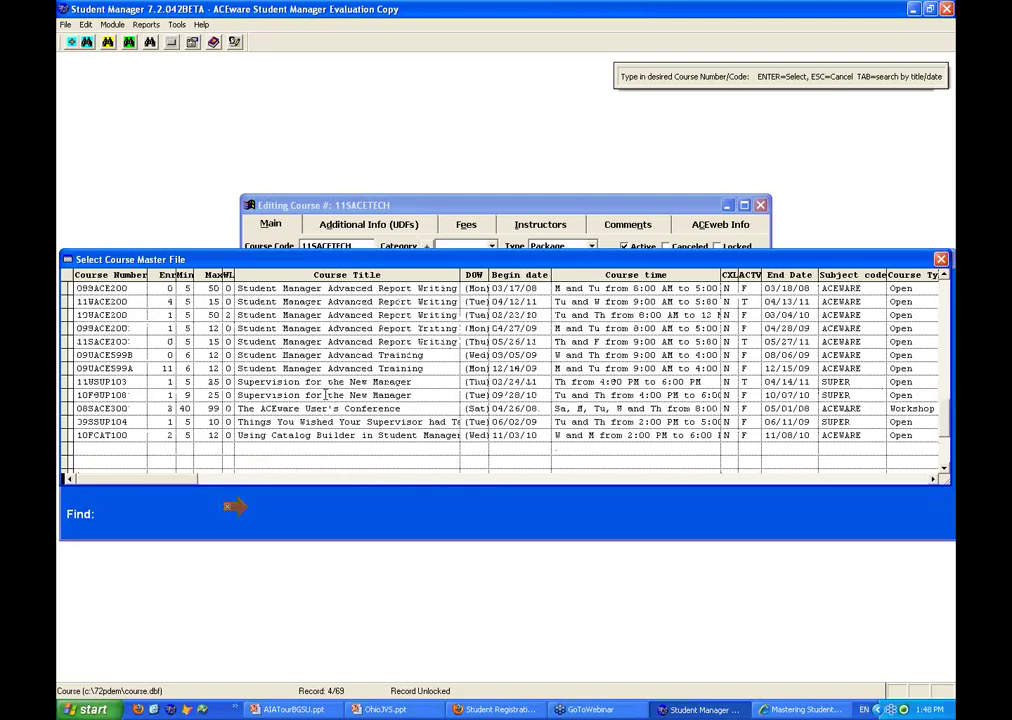
scroll(325, 395, "up", 5)
scroll(325, 395, "up", 5)
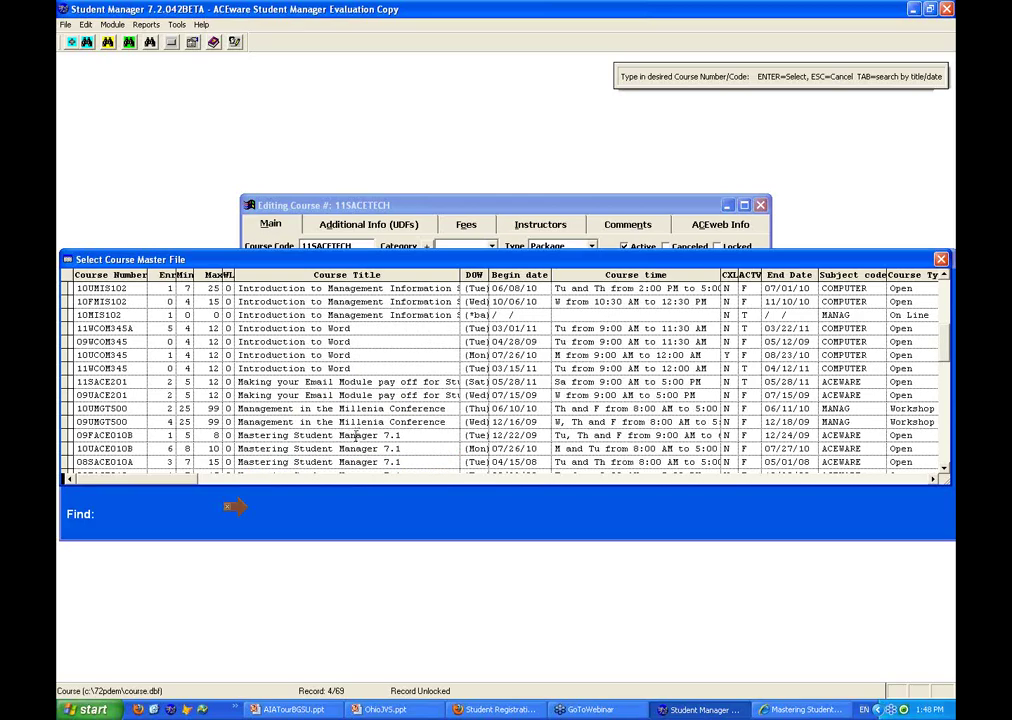
key("Escape")
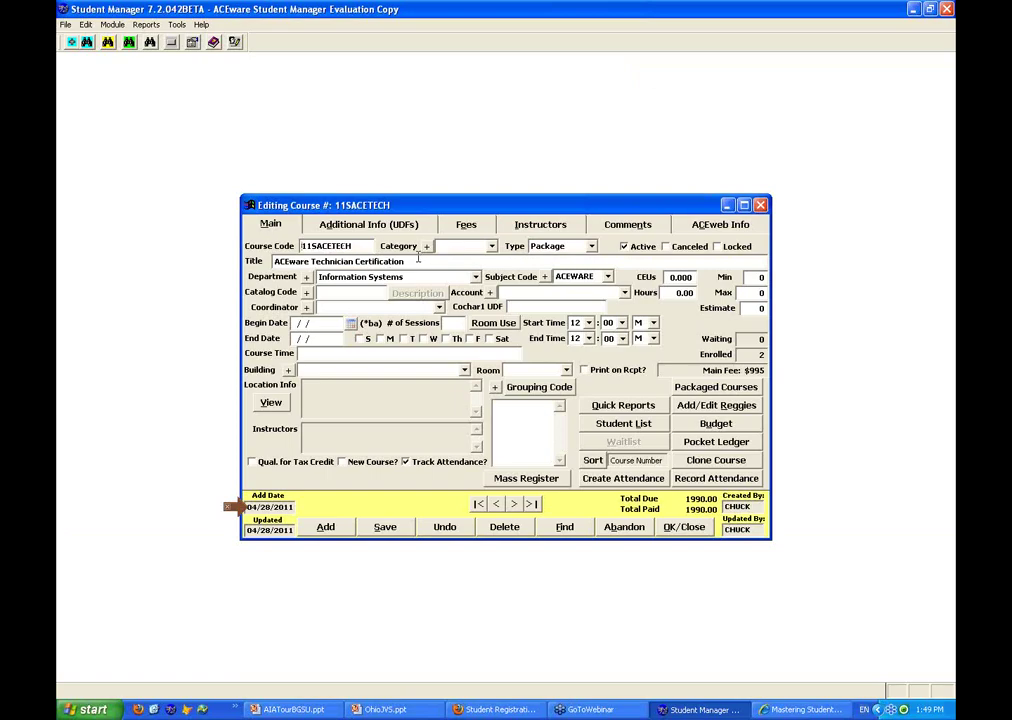
left_click(468, 225)
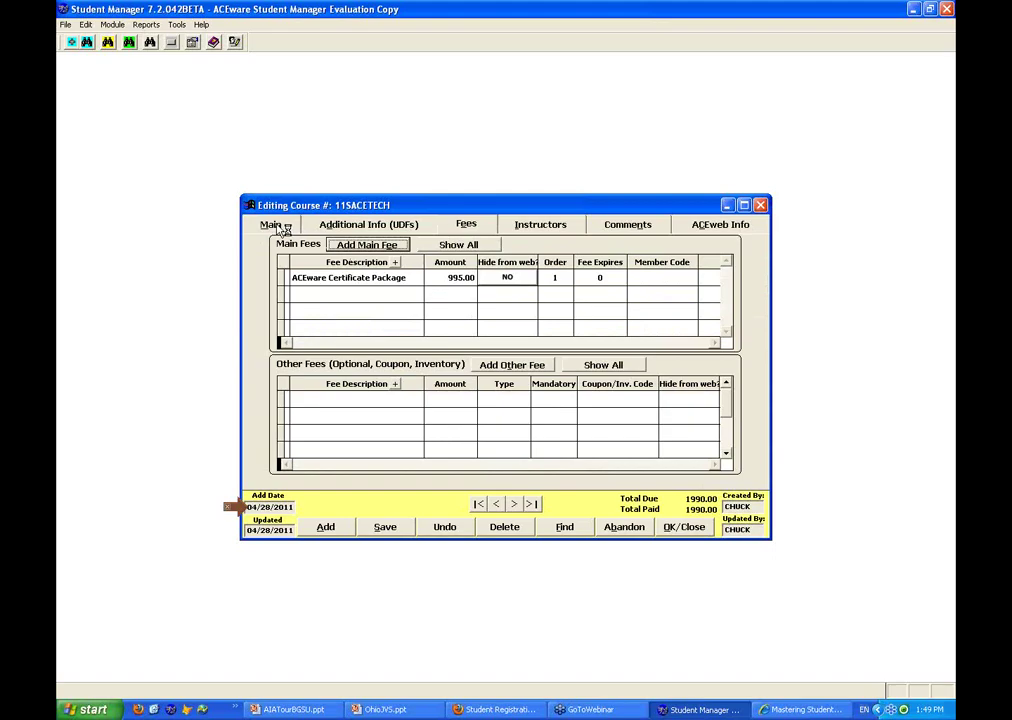
left_click(272, 225)
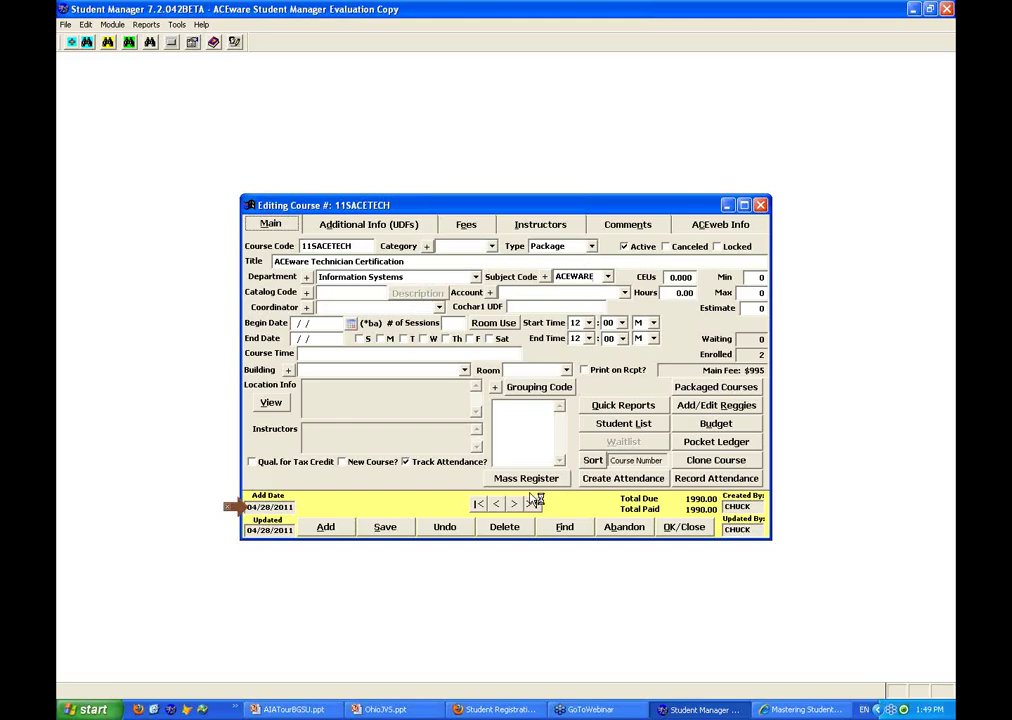
Briefly load course 09WCOM345, then open 08SACE300, The ACEware User's Conference, from the title-sorted list
left_click(565, 527)
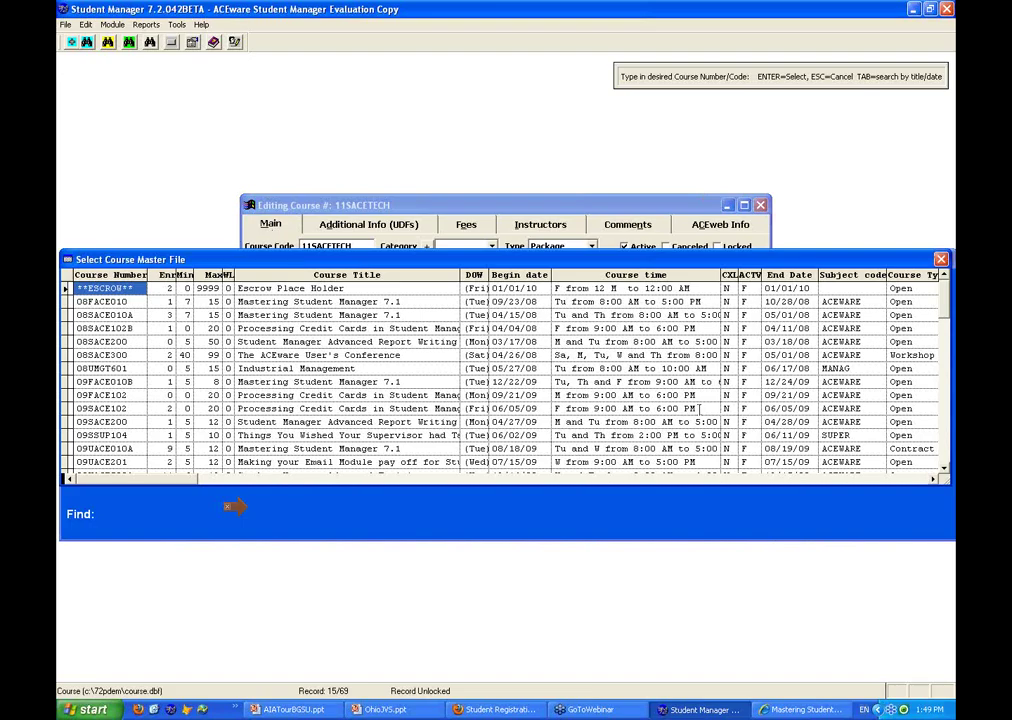
scroll(699, 408, "down", 3)
double_click(697, 421)
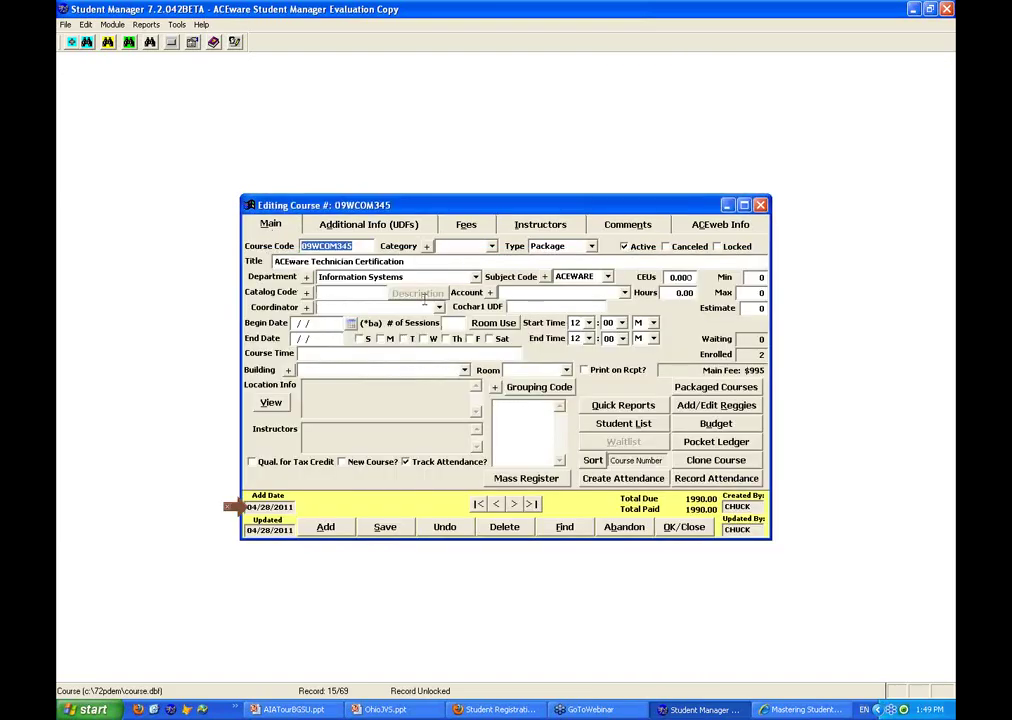
left_click(559, 530)
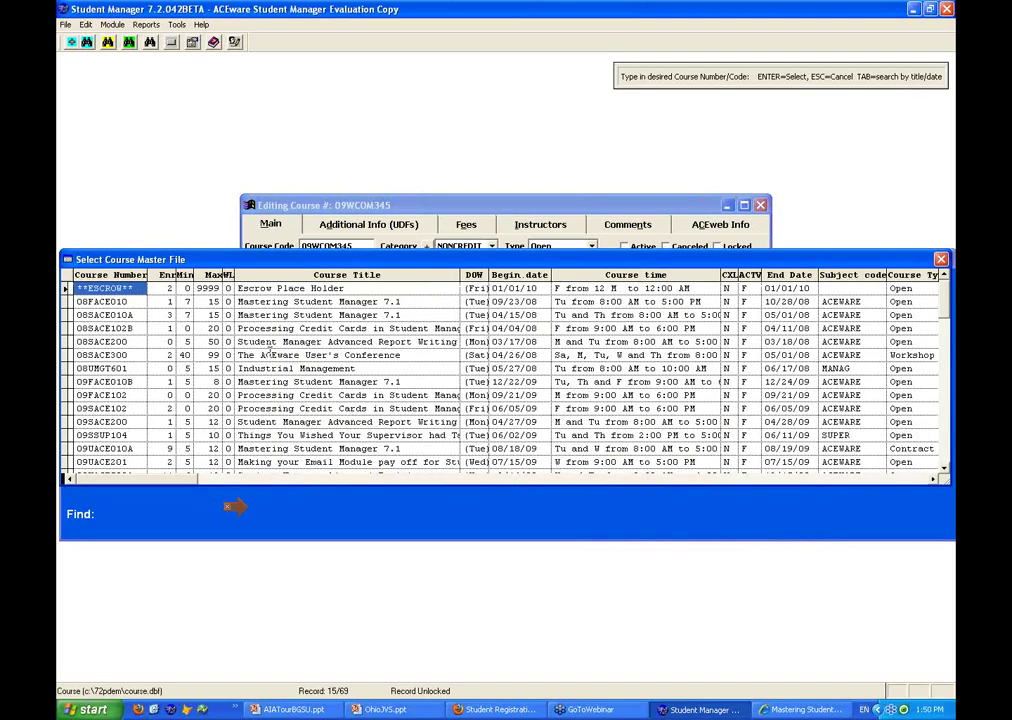
key("Tab")
left_click(308, 382)
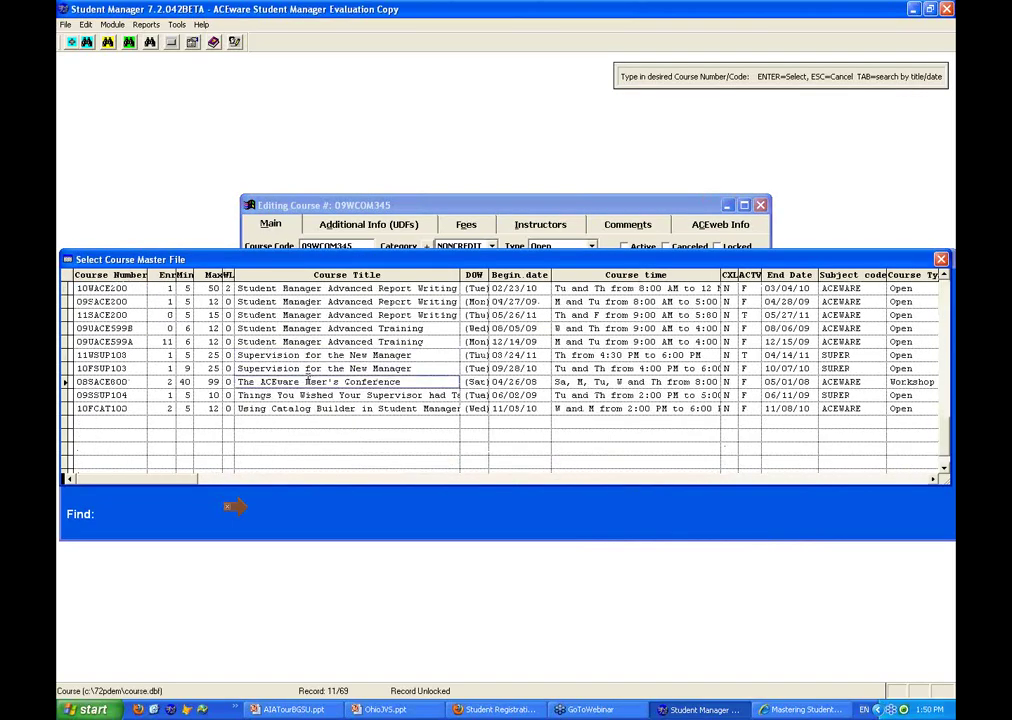
key("Return")
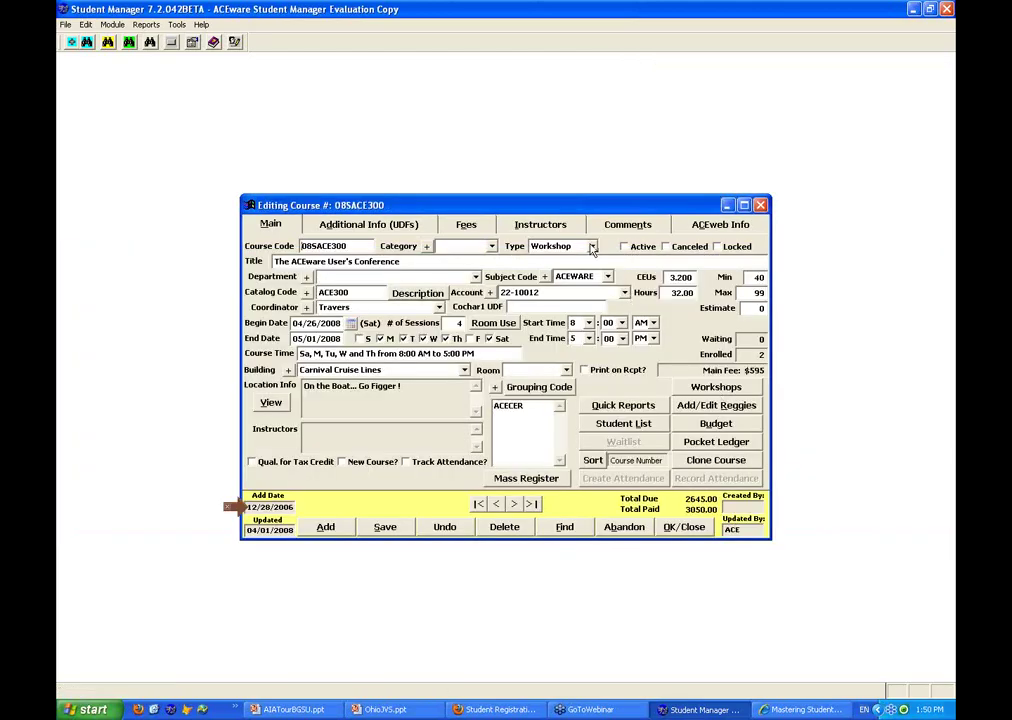
Check the conference's workshops, then open course 09UMGT500, Management in the Millenia Conference
left_click(703, 388)
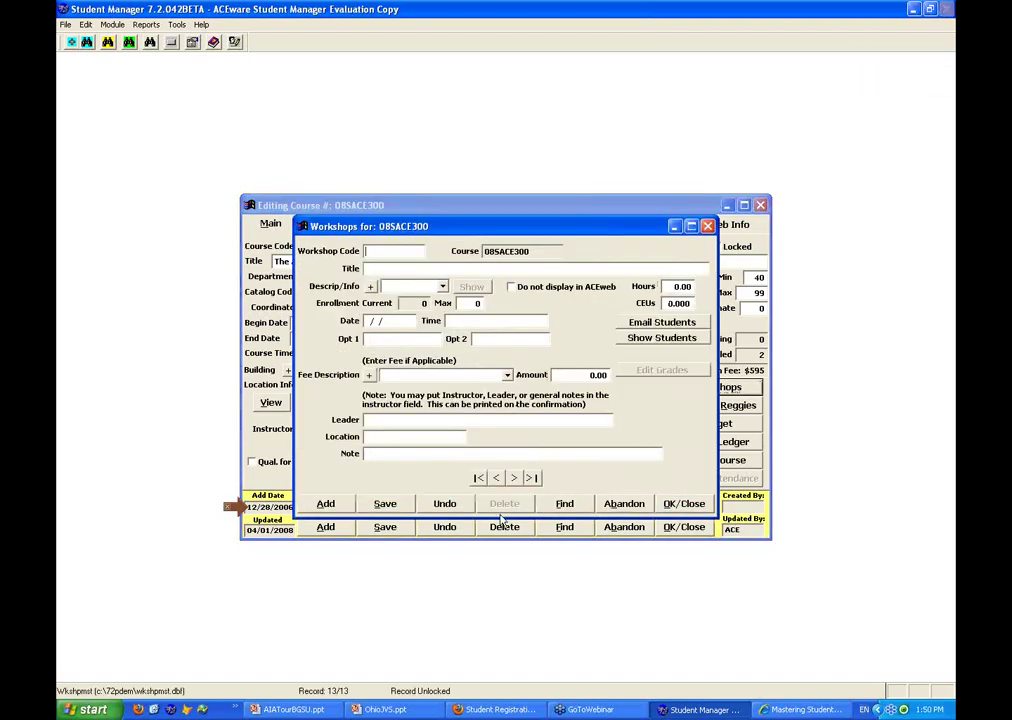
left_click(622, 503)
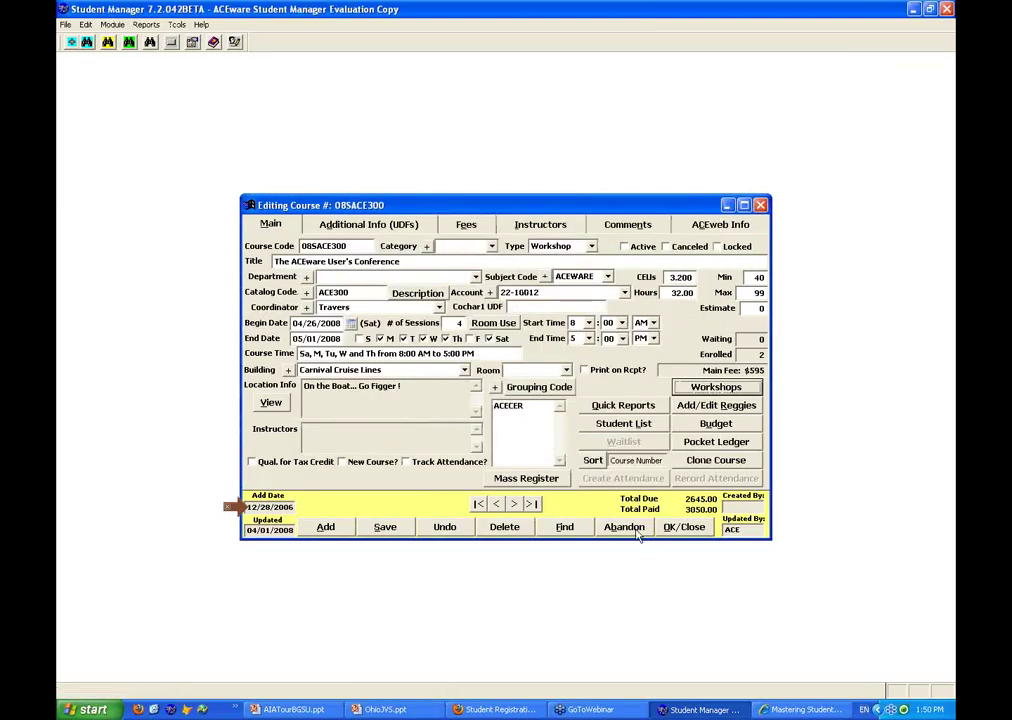
left_click(586, 532)
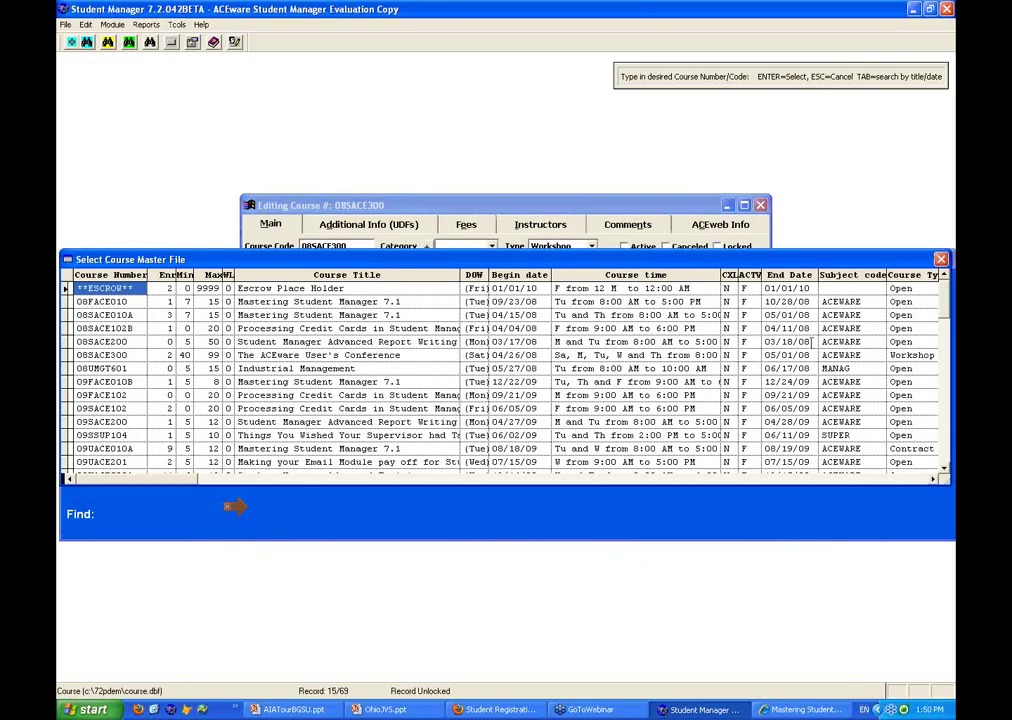
scroll(784, 348, "down", 2)
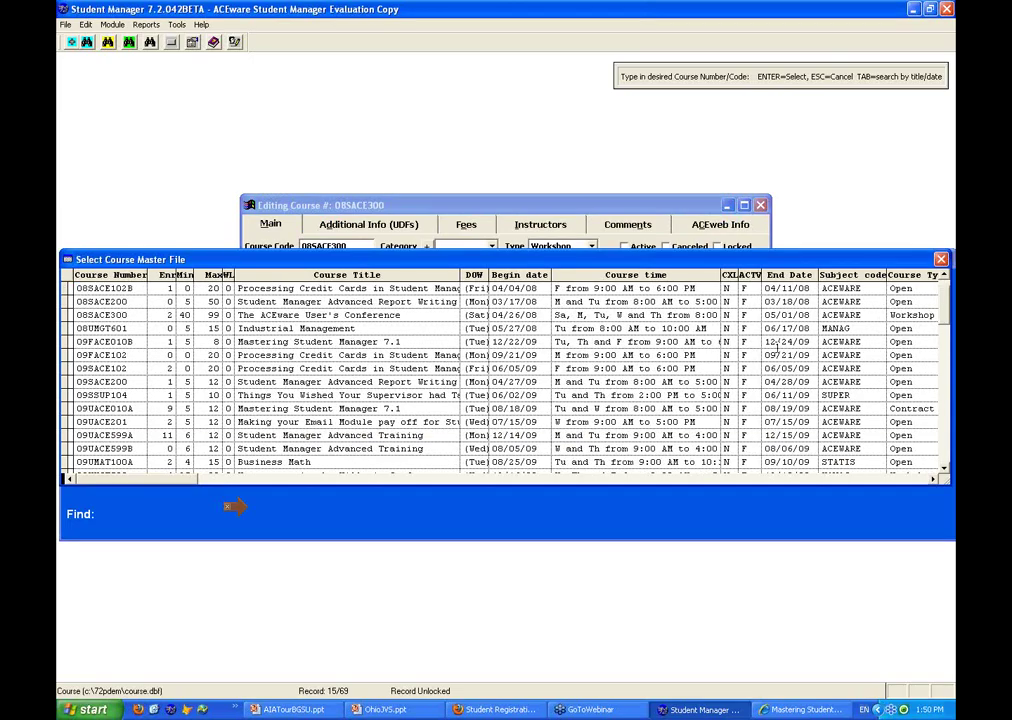
scroll(778, 347, "down", 3)
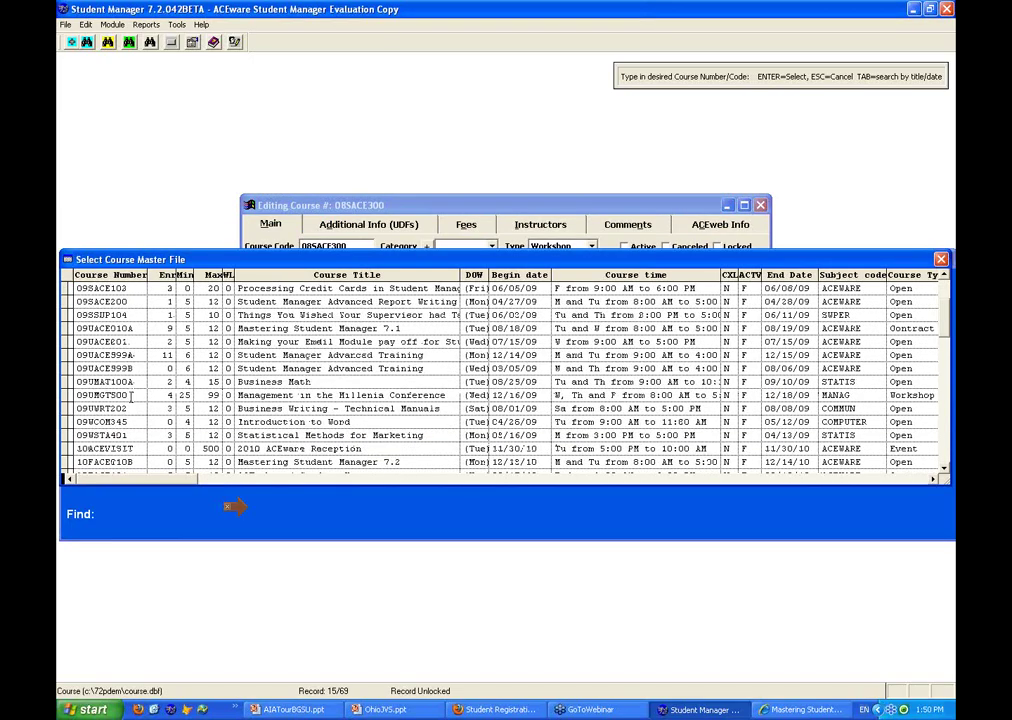
left_click(131, 396)
key("Return")
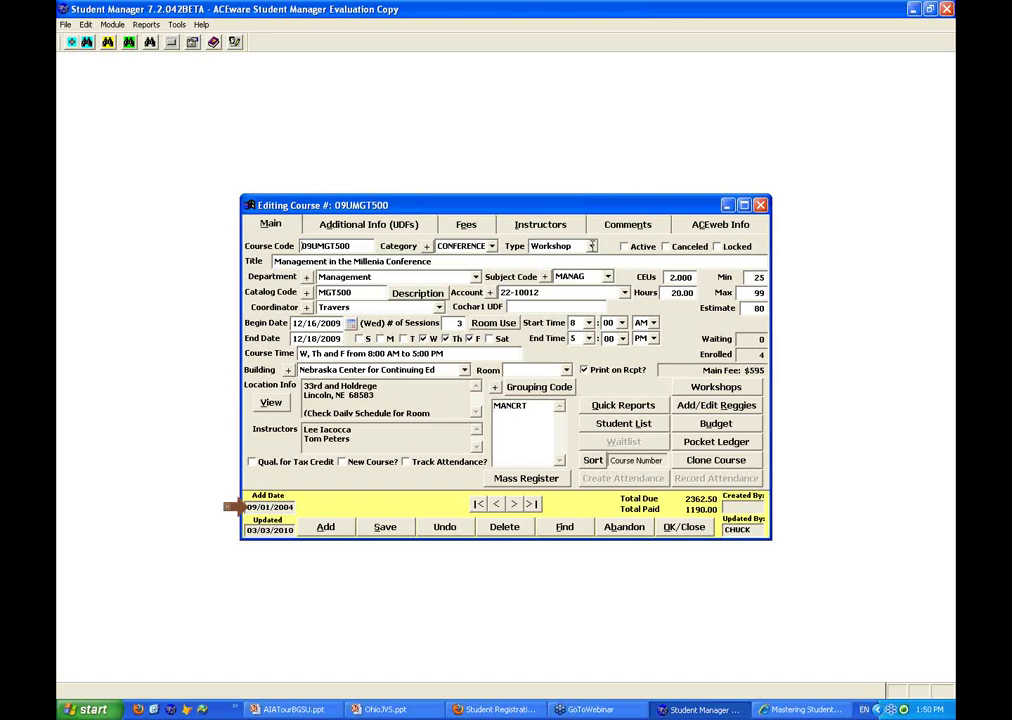
left_click(718, 389)
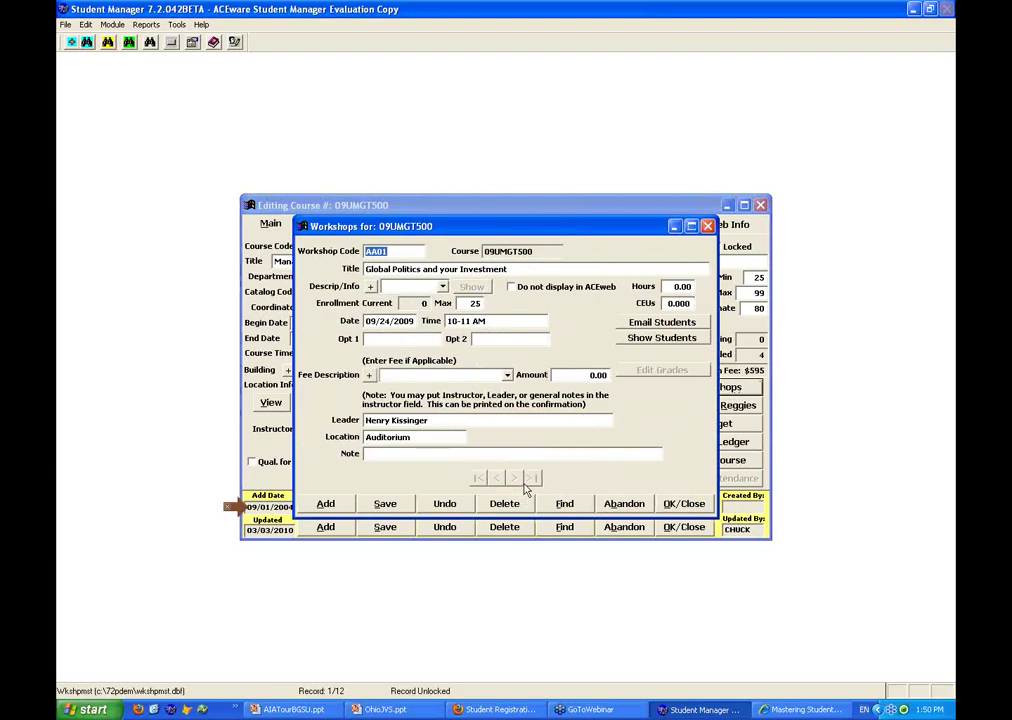
left_click(571, 507)
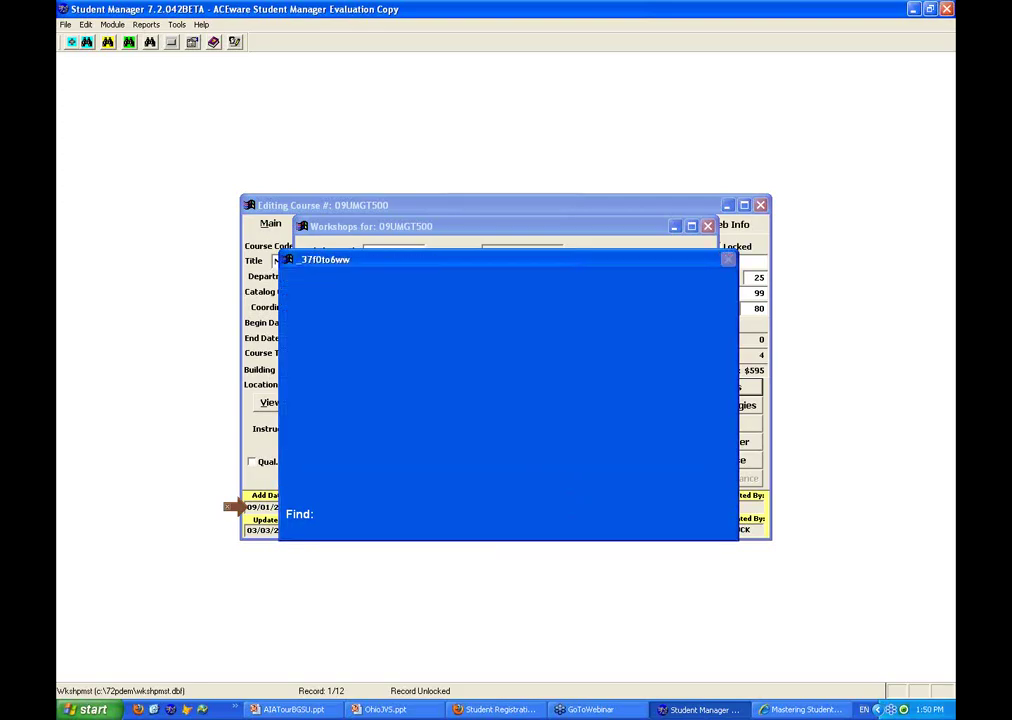
left_click(630, 507)
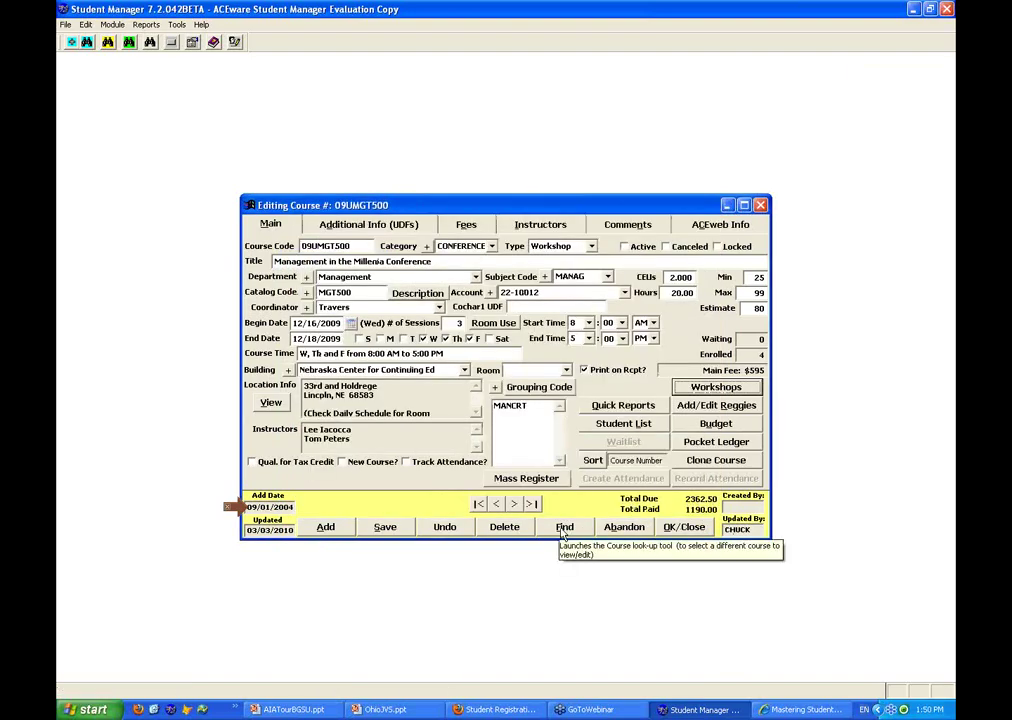
Reopen course 11SACETECH, keeping its course type as Package
left_click(564, 530)
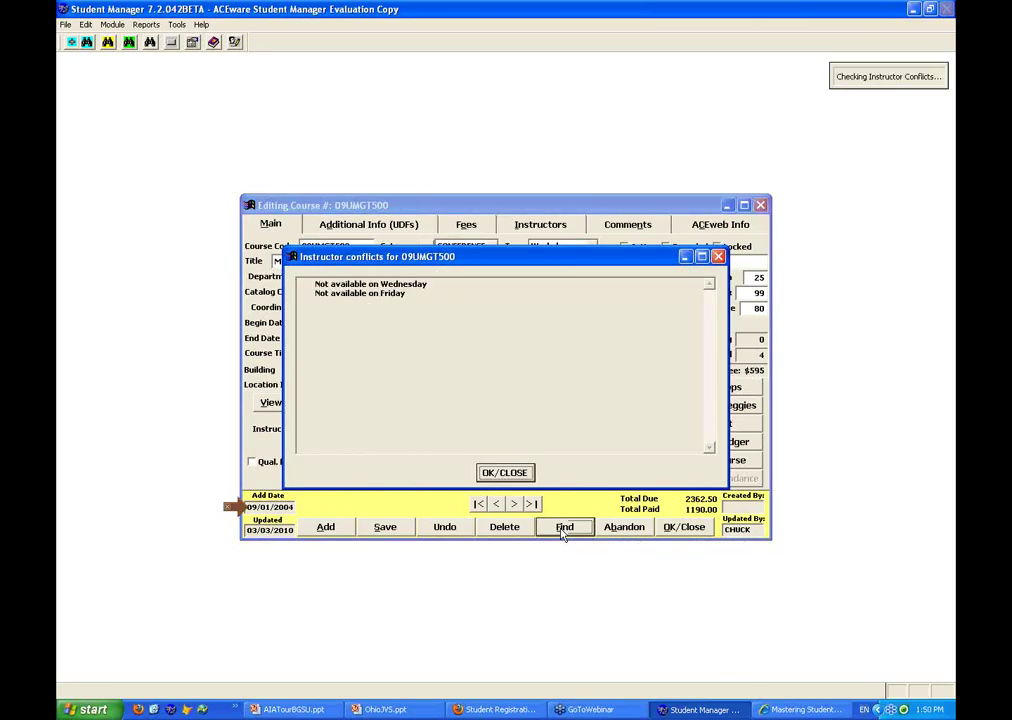
key("Return")
type("1")
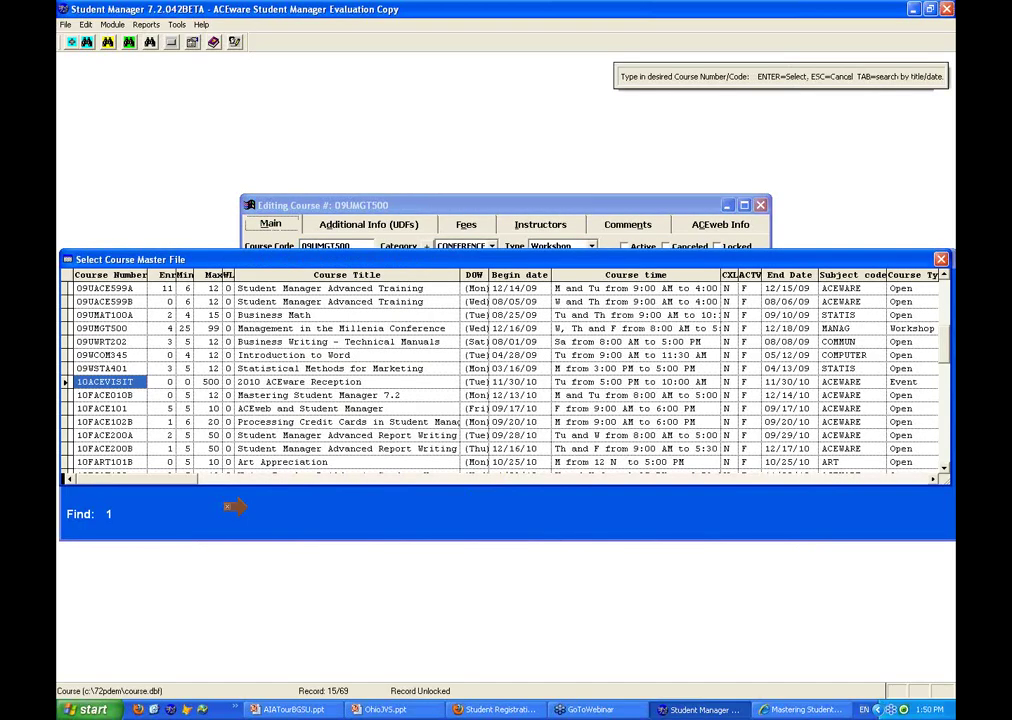
type("1")
key("Return")
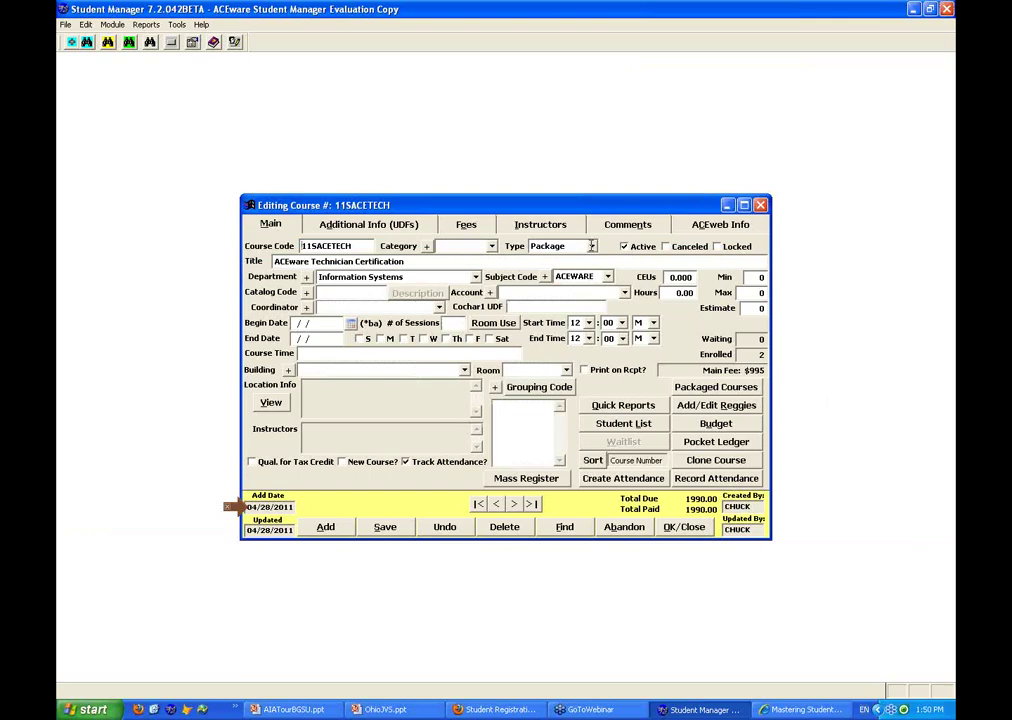
left_click(591, 245)
left_click(550, 322)
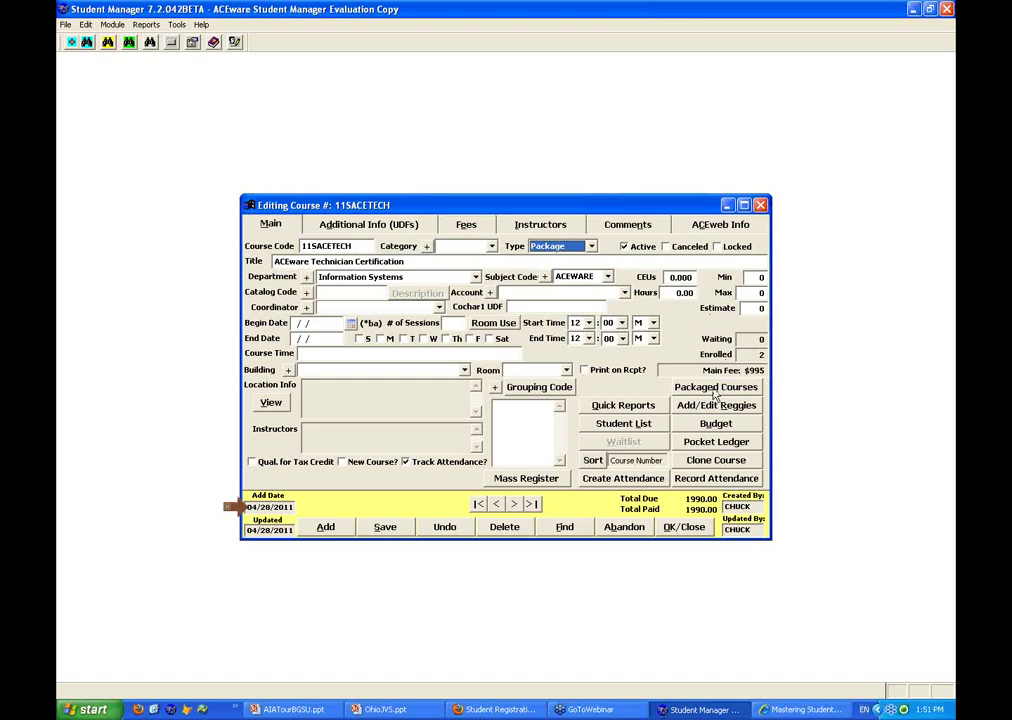
Review the package's bundled courses and its 2-student roster, then close the course record
left_click(712, 392)
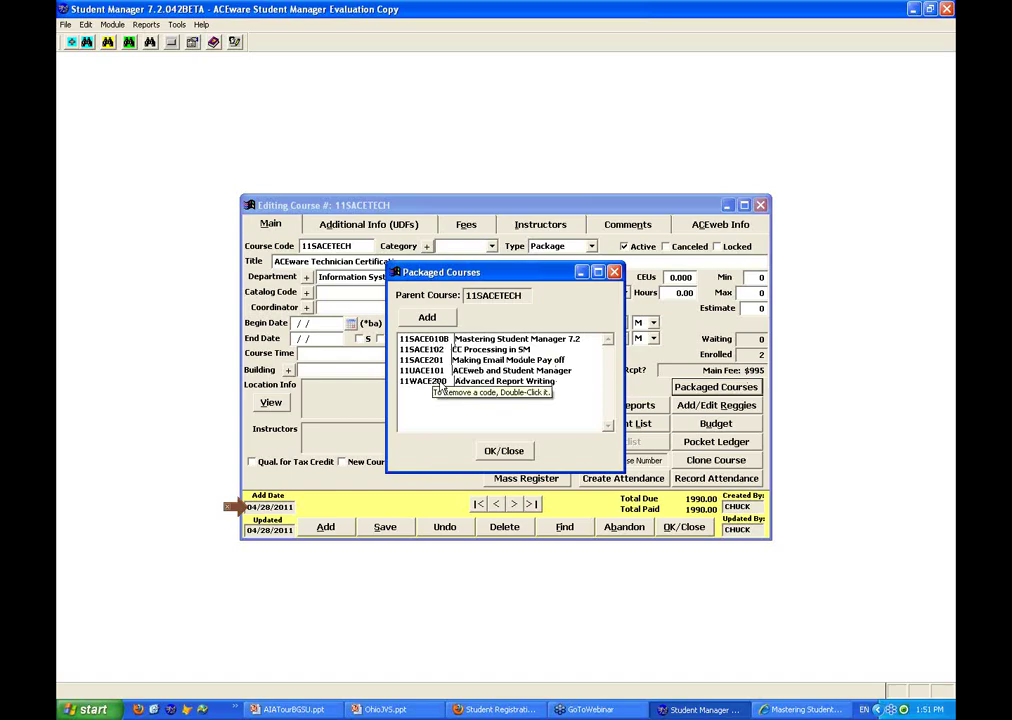
left_click(504, 451)
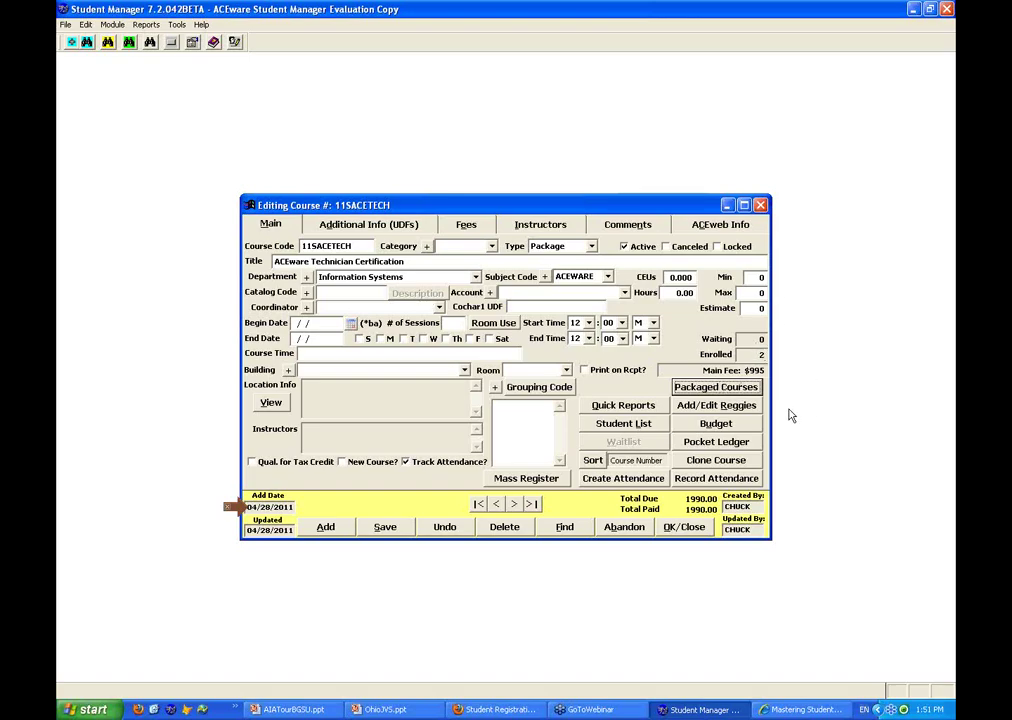
left_click(625, 425)
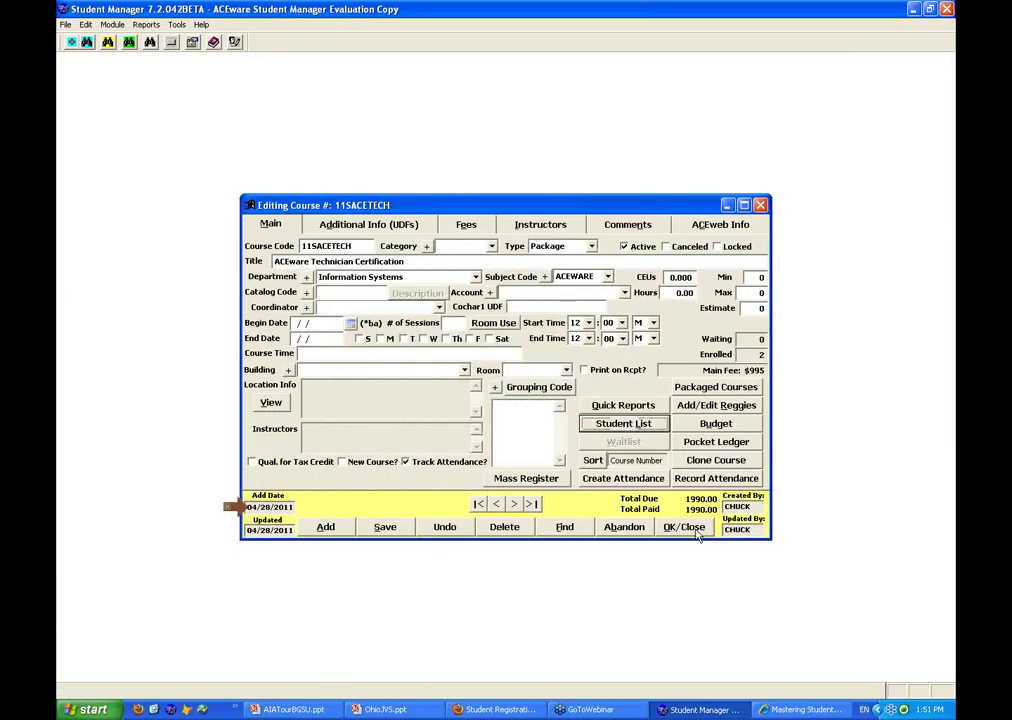
left_click(697, 530)
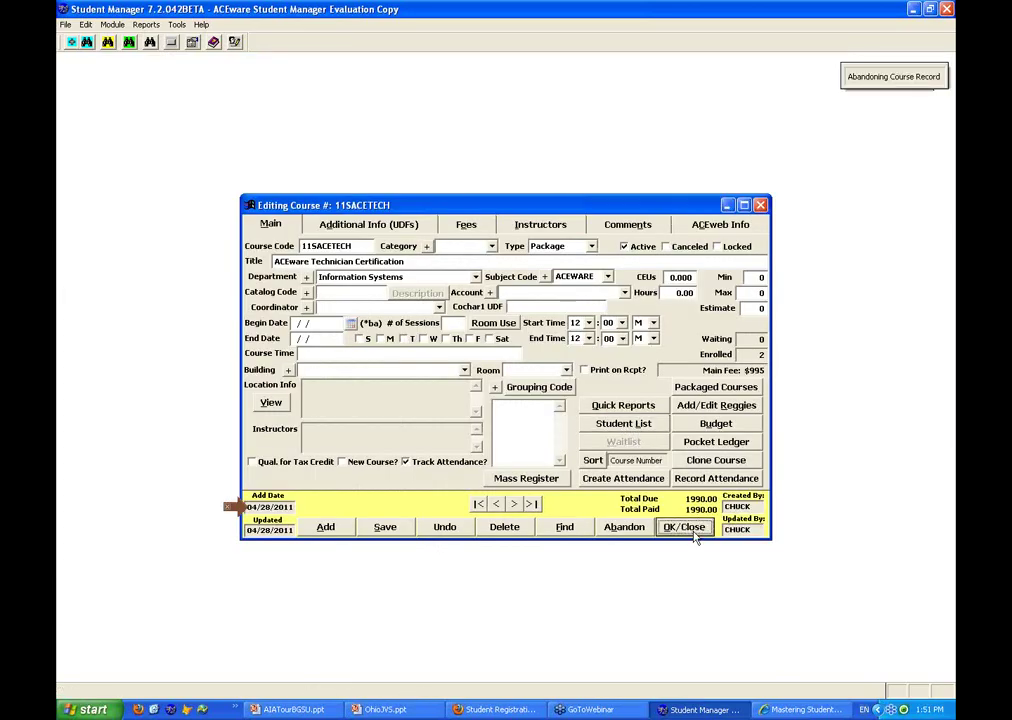
Open the student's name record and start a new registration in course 11SACETECH
left_click(72, 41)
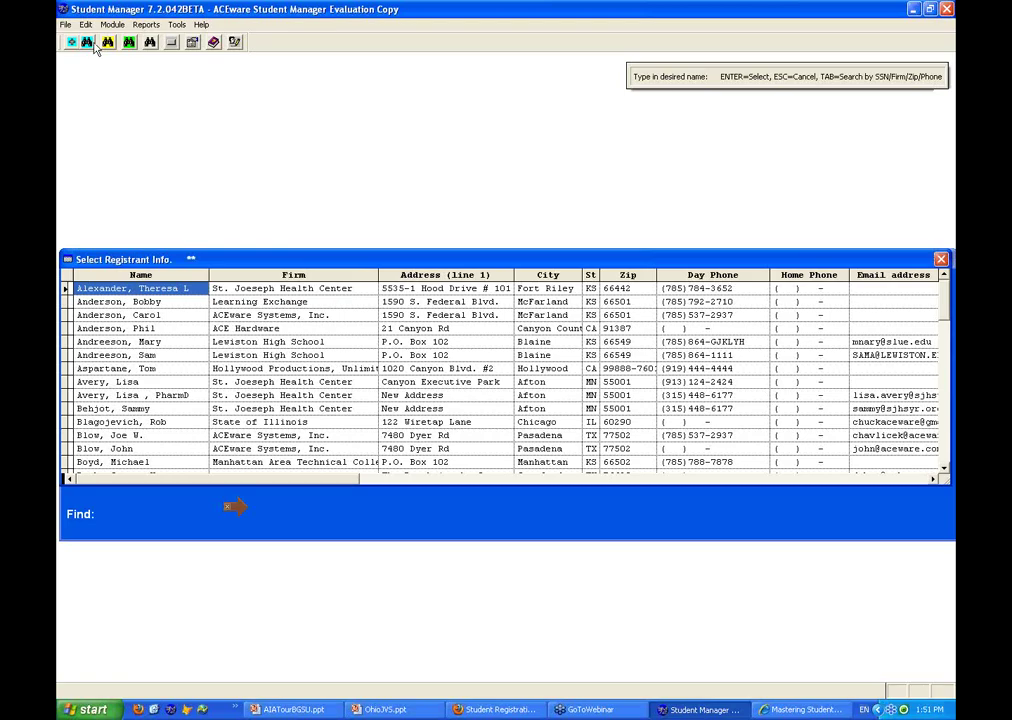
key("Escape")
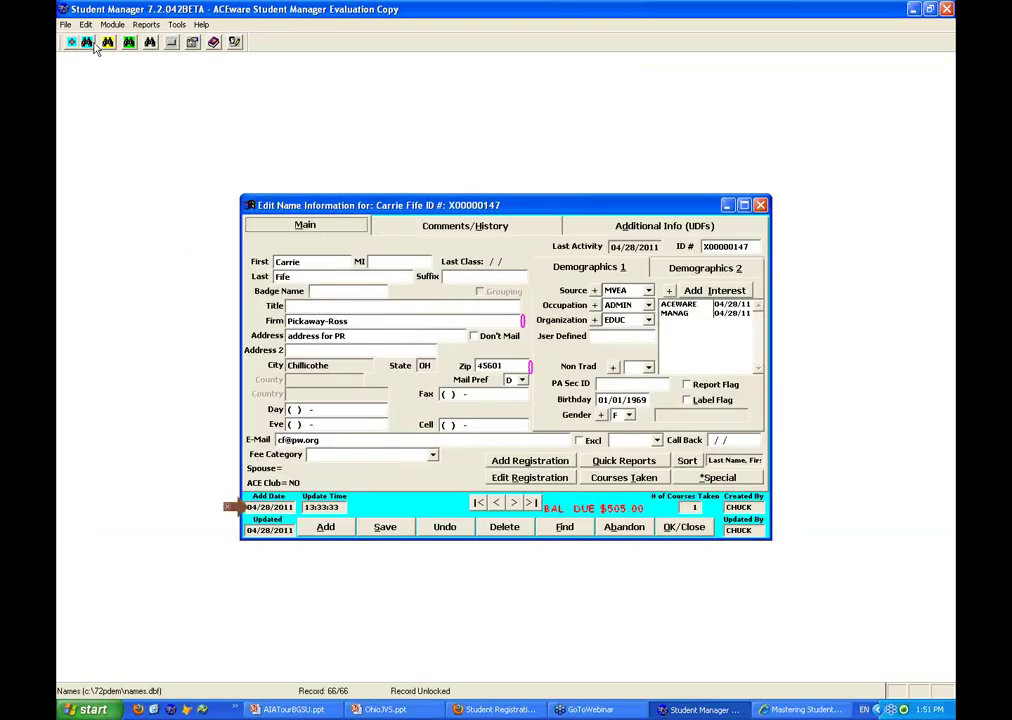
left_click(88, 42)
type("11")
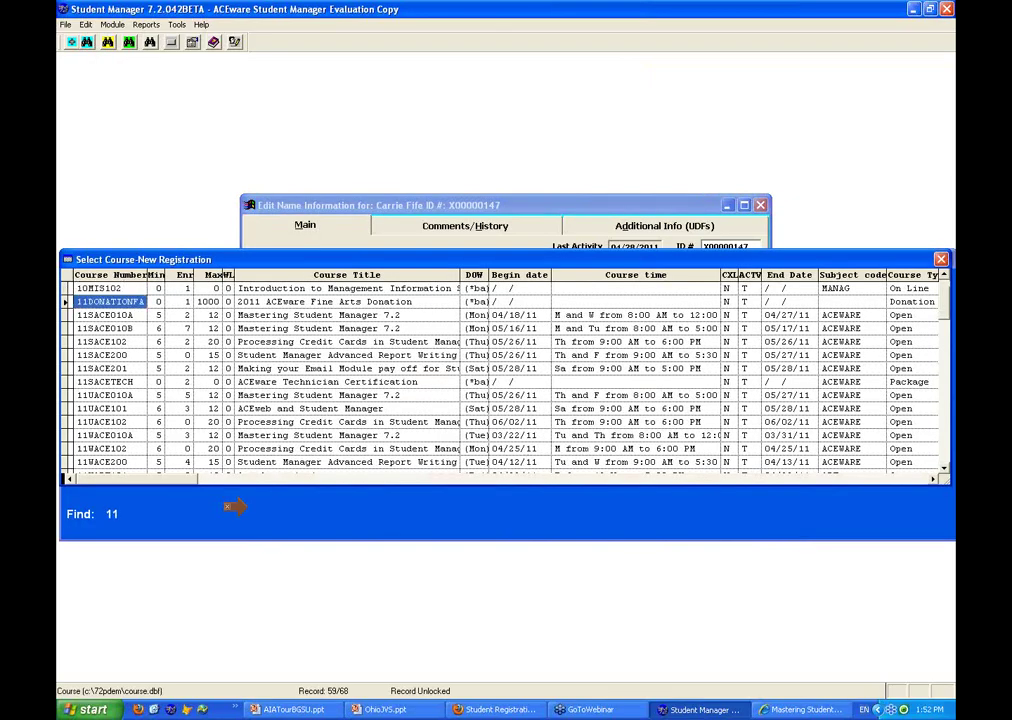
type("SACETE")
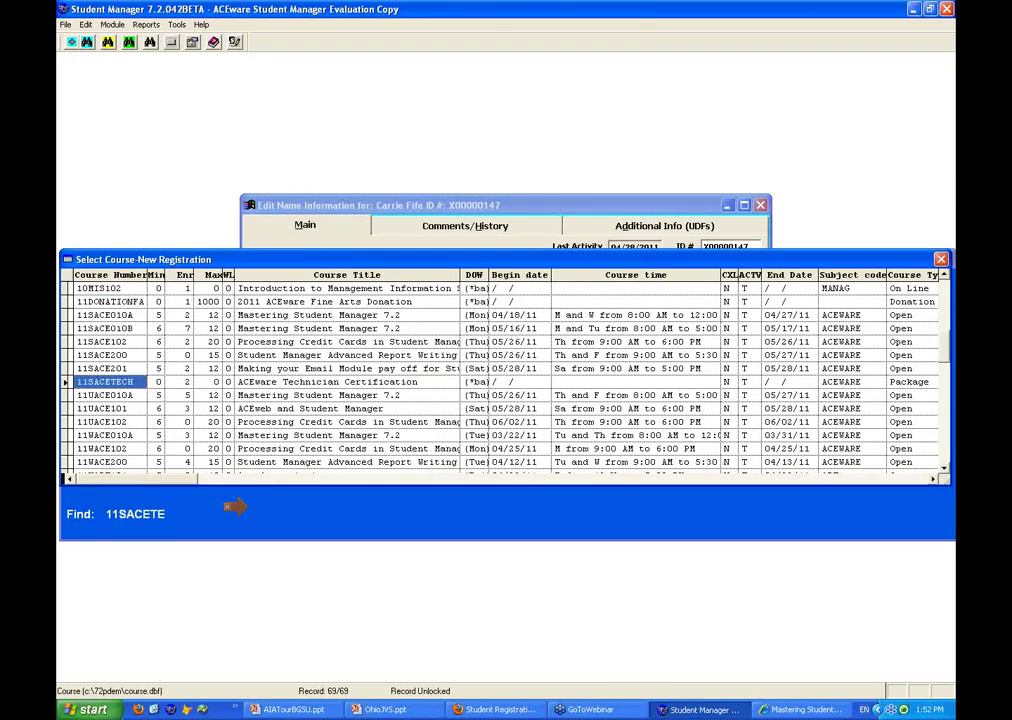
key("Return")
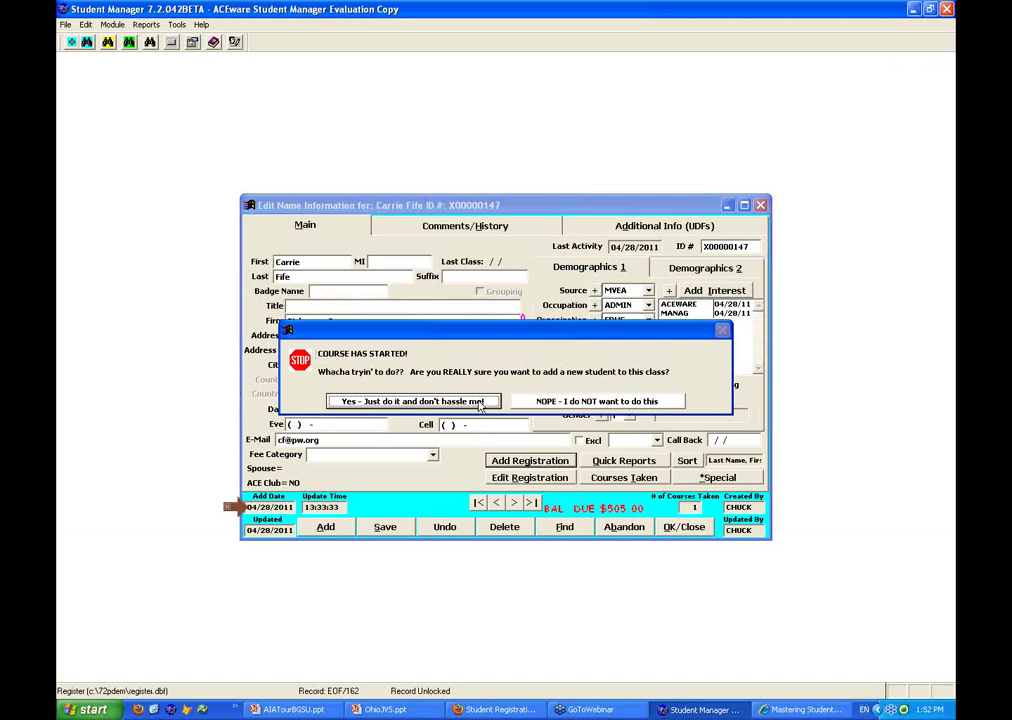
Confirm registering in the started 11SACETECH course as a separate registration, leaving the 995.00 fee unadjusted
left_click(480, 404)
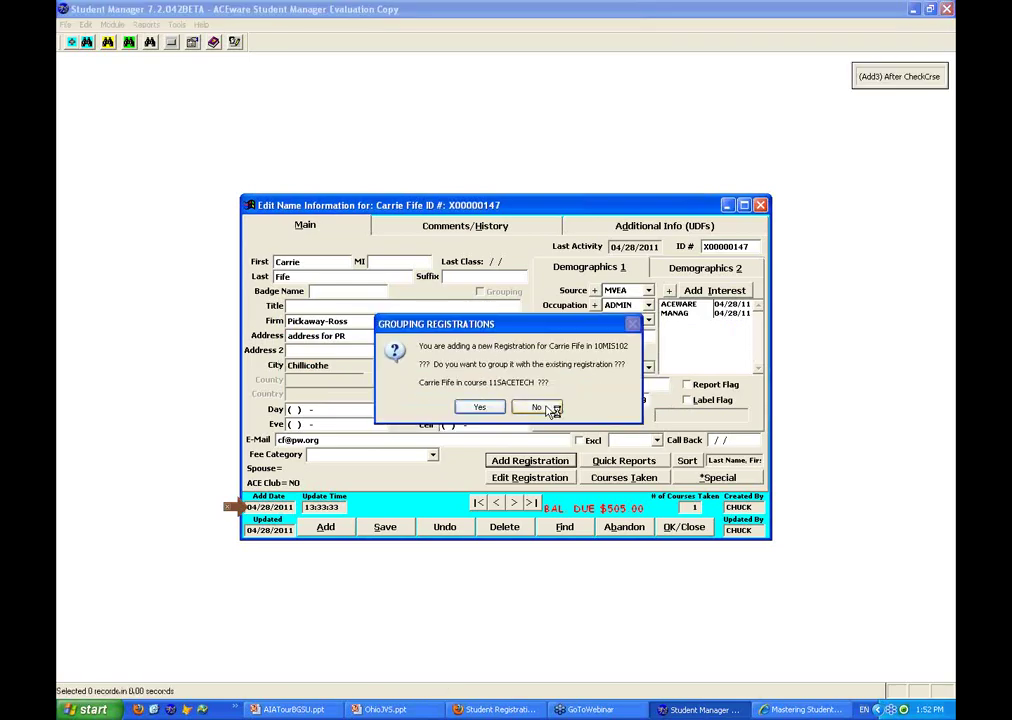
left_click(540, 408)
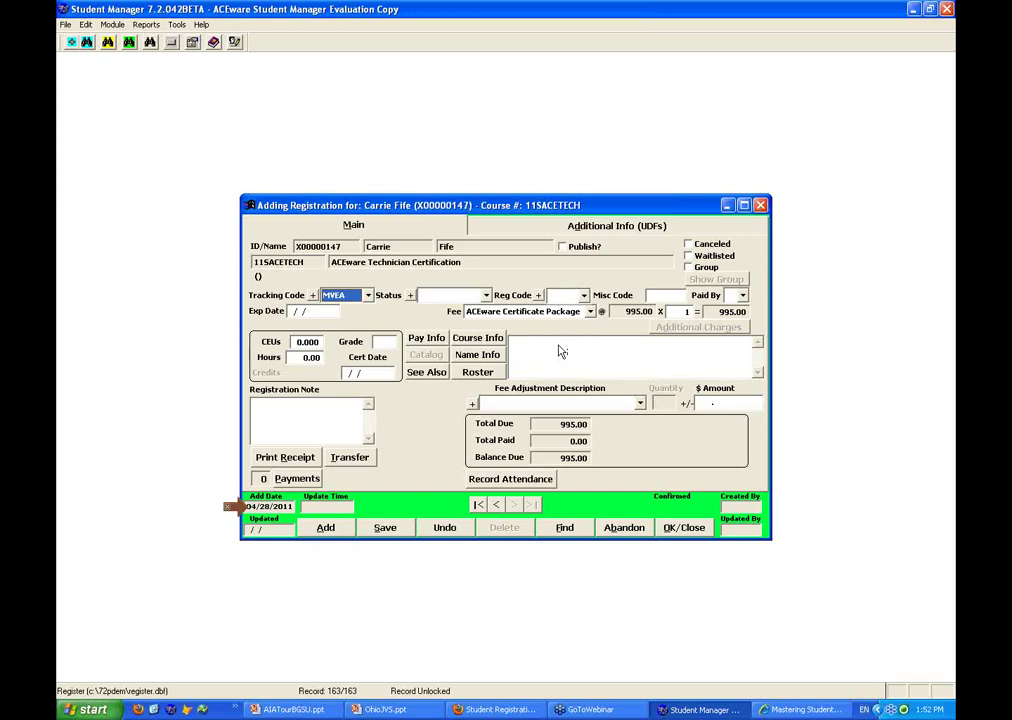
left_click(640, 404)
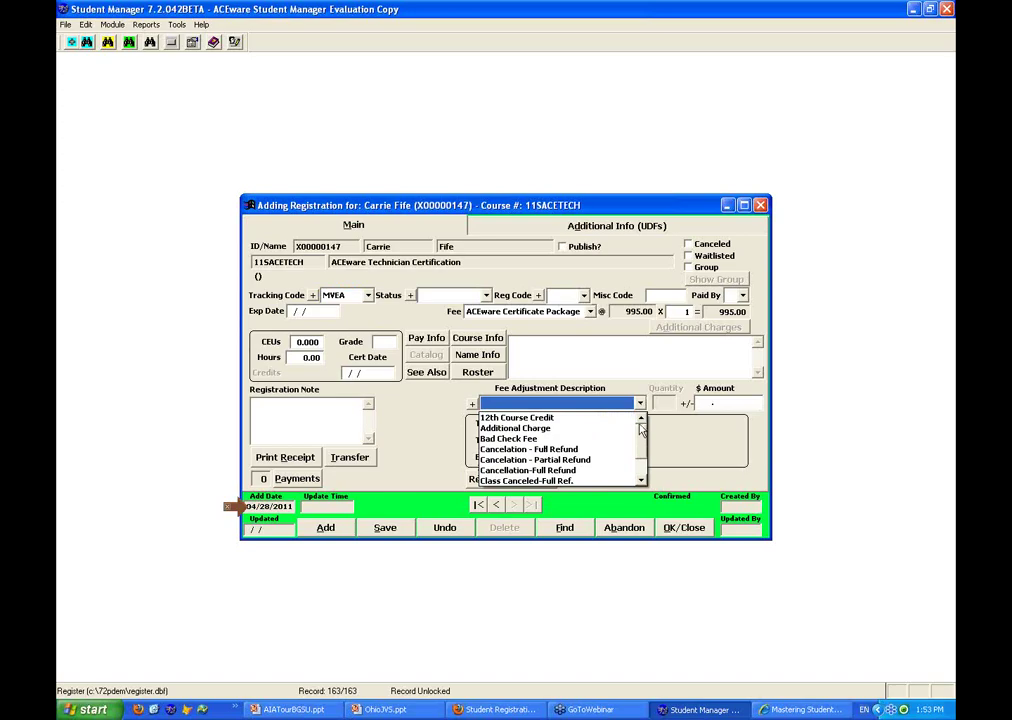
left_click(555, 403)
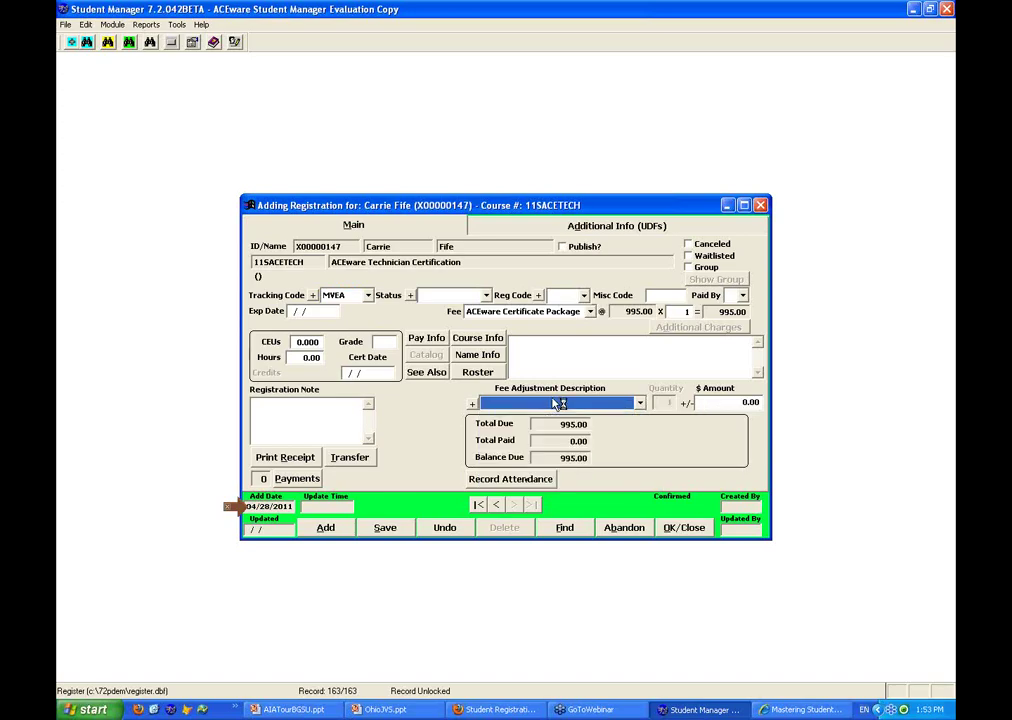
left_click(480, 405)
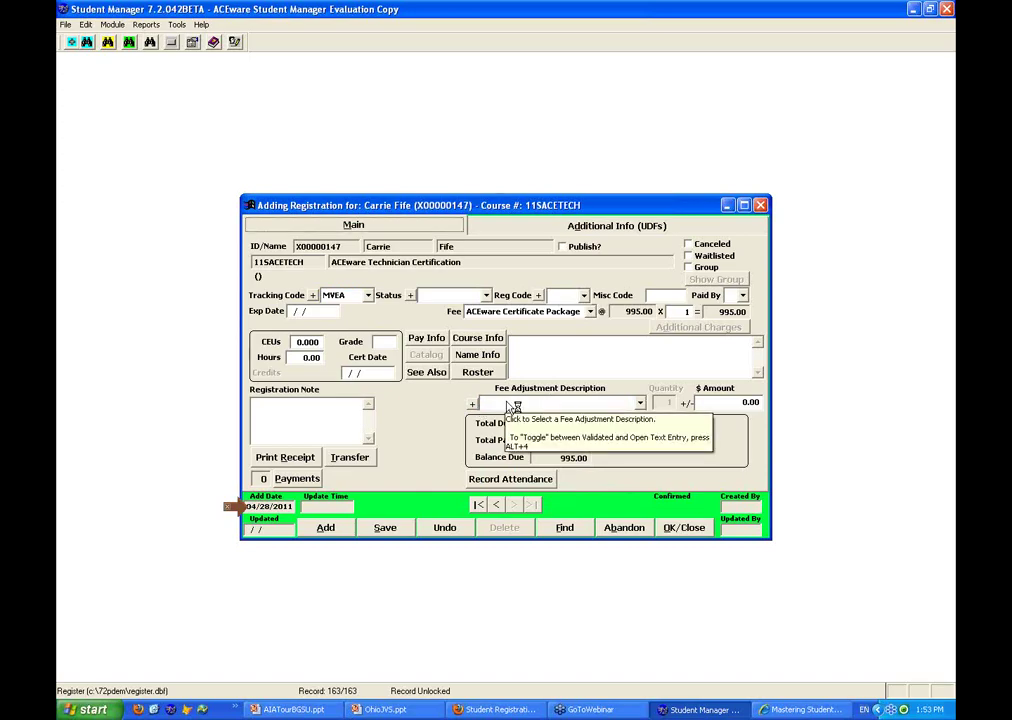
left_click(513, 405)
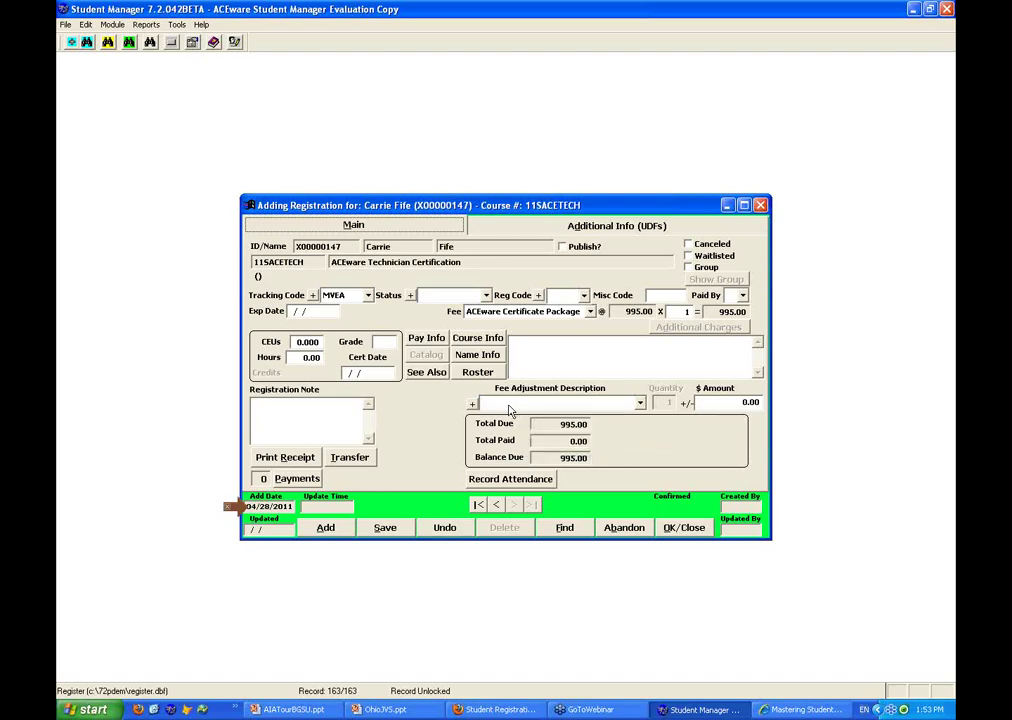
Add a 27.50 'Whatever Book or ?? I want' fee adjustment, then view the 11SACETECH course fees
left_click(527, 403)
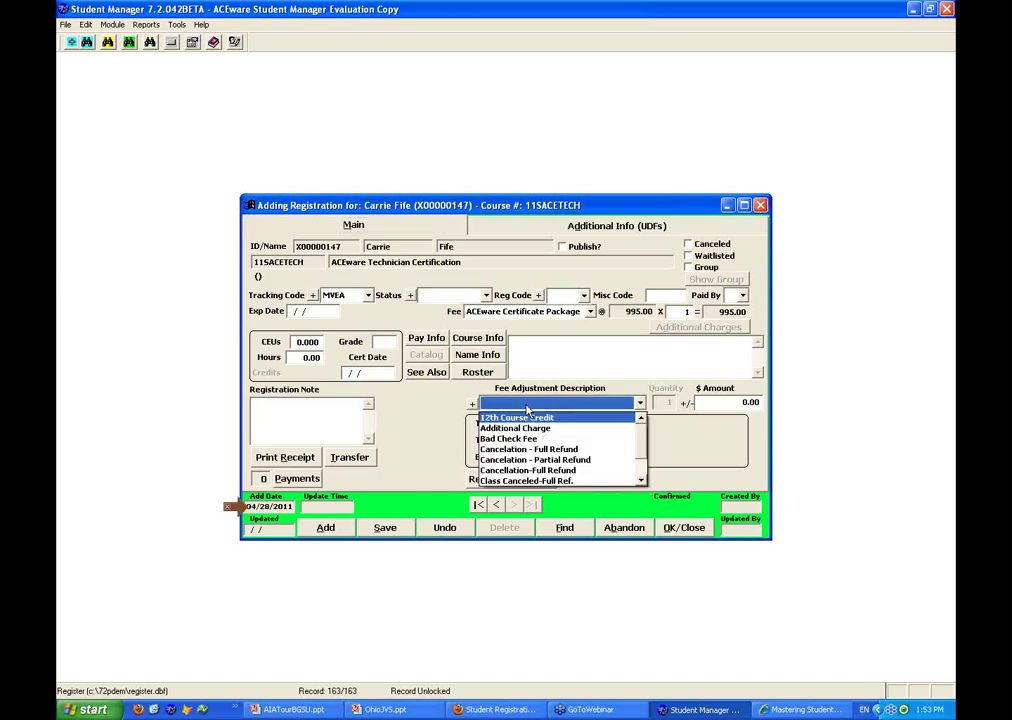
left_click(527, 403)
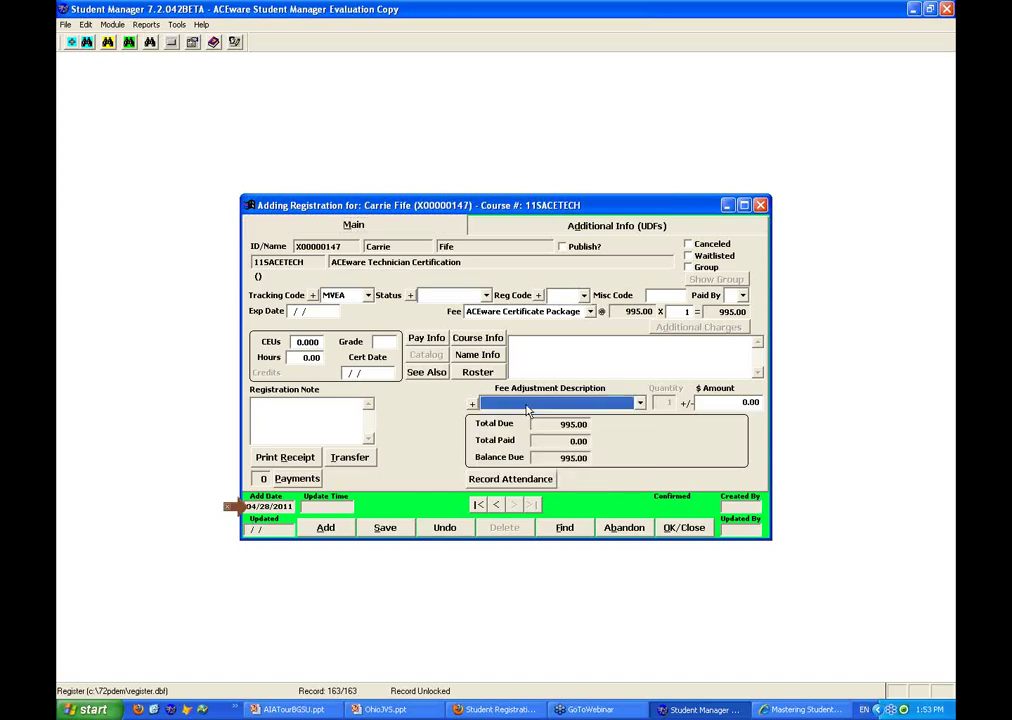
left_click(527, 410)
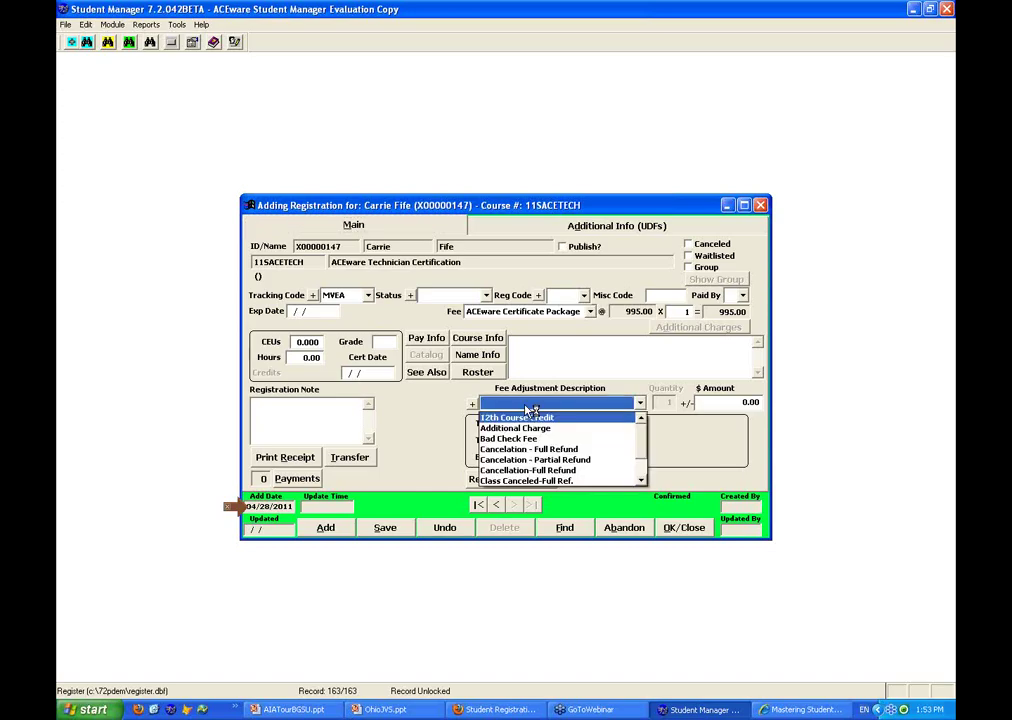
left_click(413, 421)
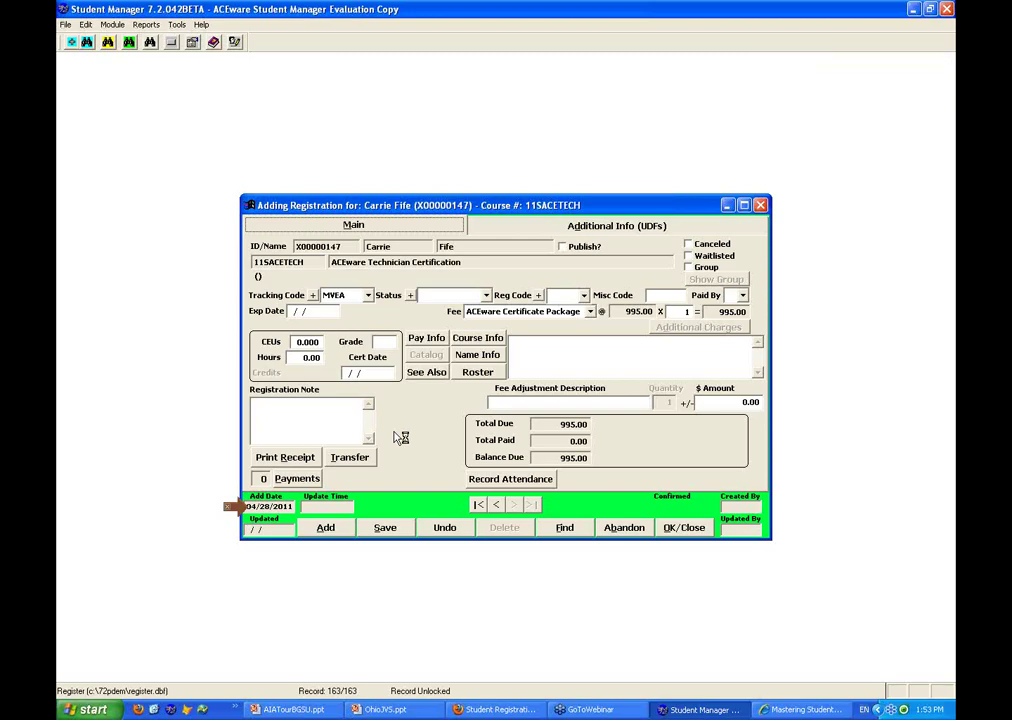
left_click(511, 403)
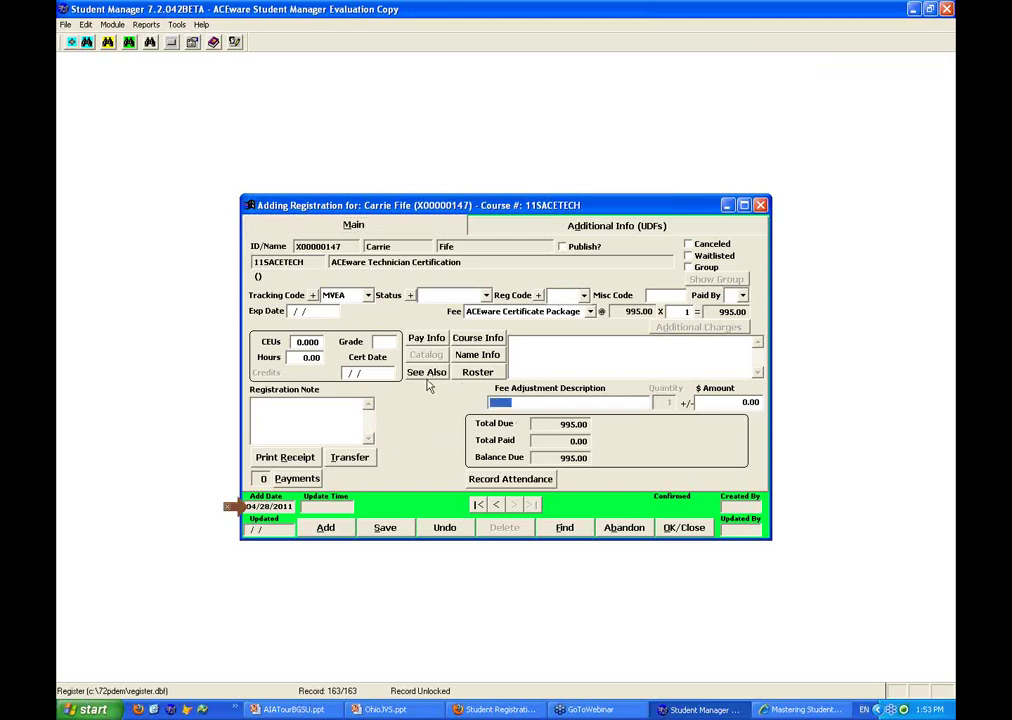
type("Whatever Book or ?? I wa")
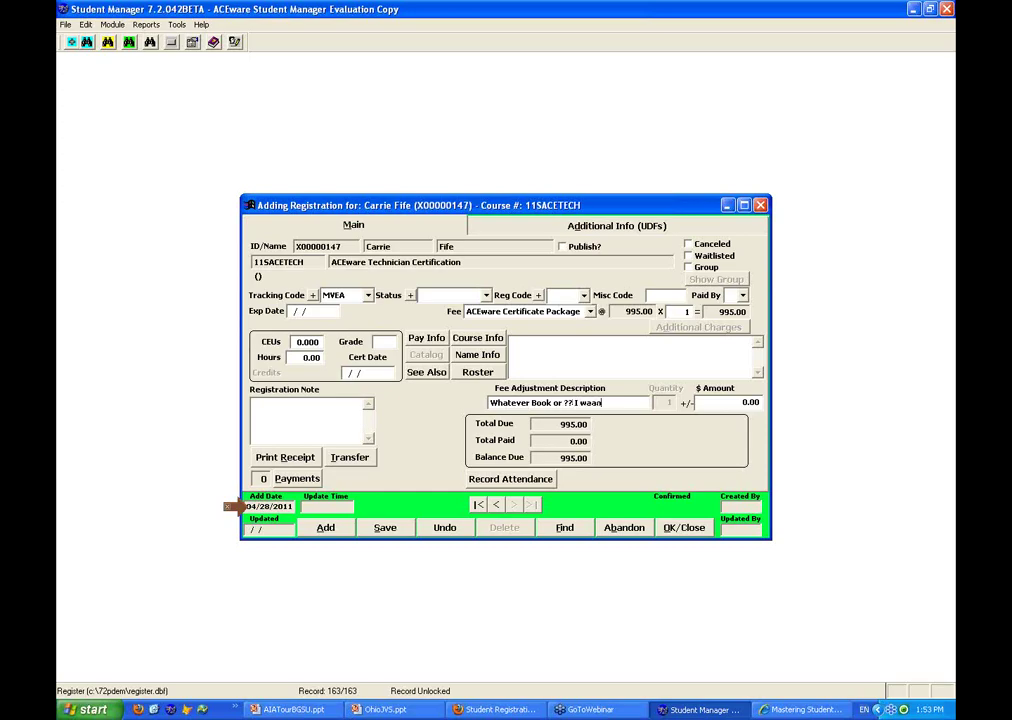
type("nt")
key("Tab")
type("27")
type(".5")
key("Return")
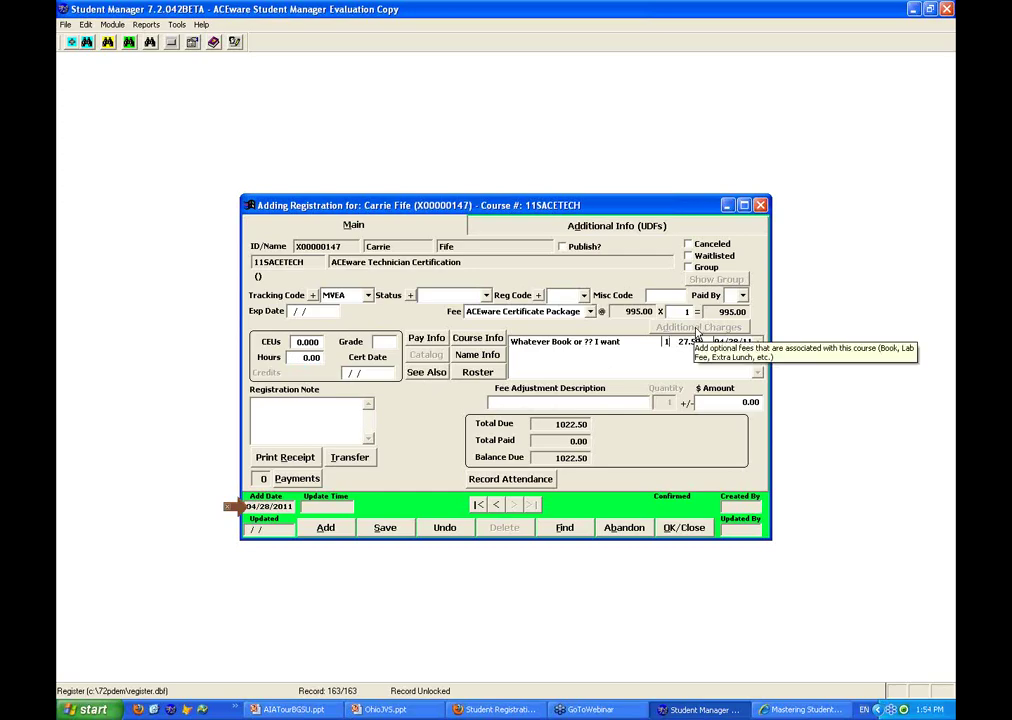
left_click(477, 337)
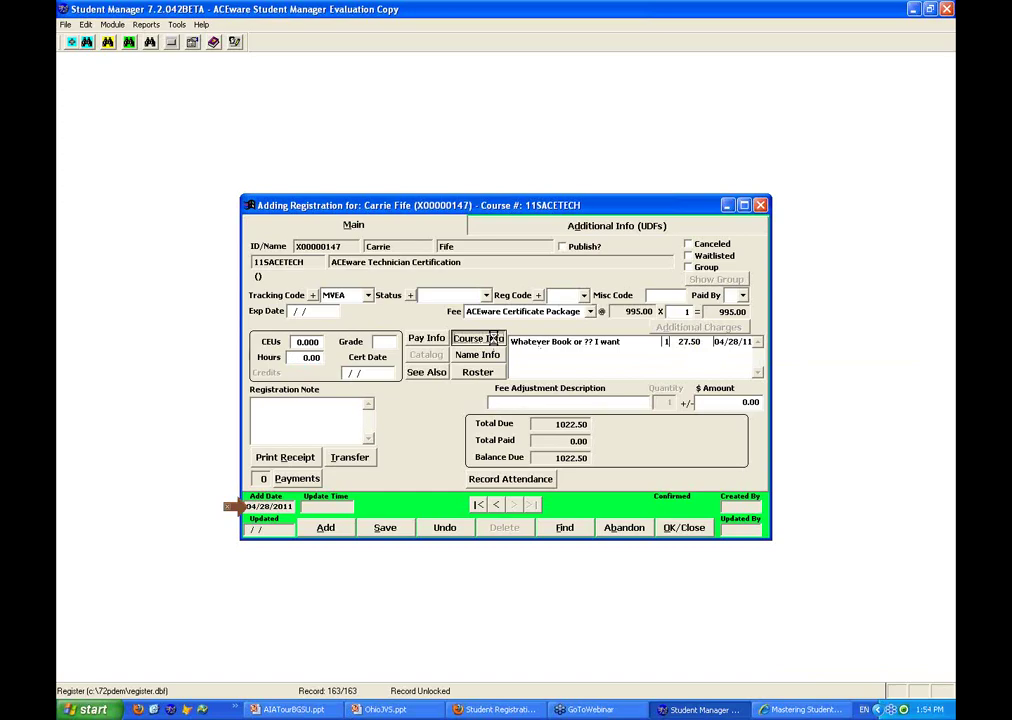
left_click(484, 222)
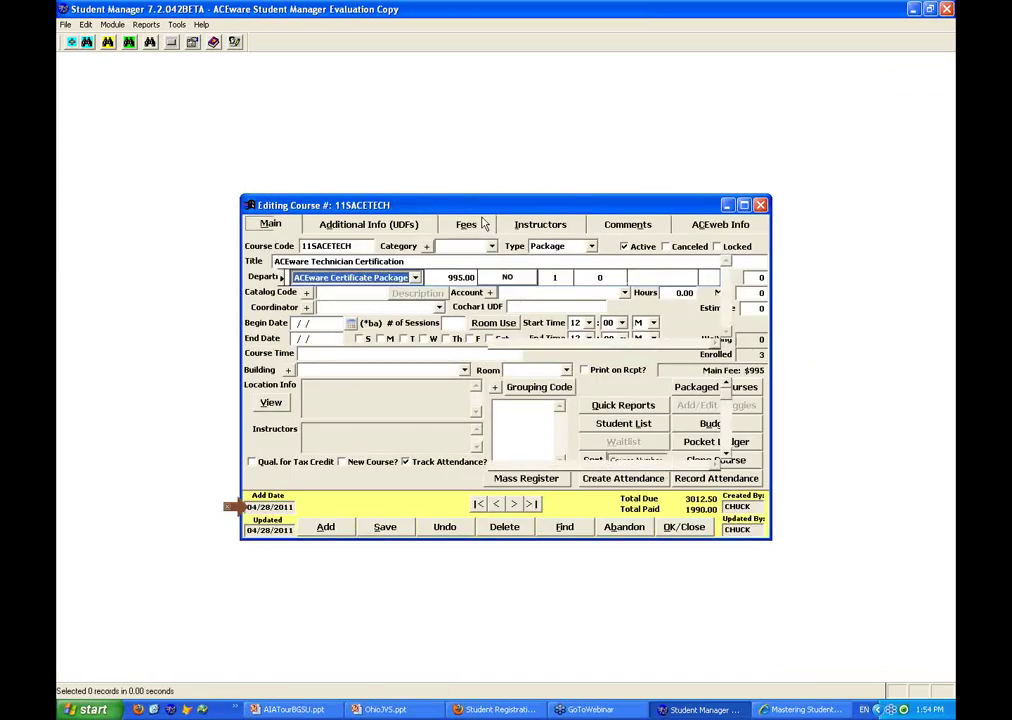
Add Calculator and Supplies optional fee rows to the course
left_click(512, 365)
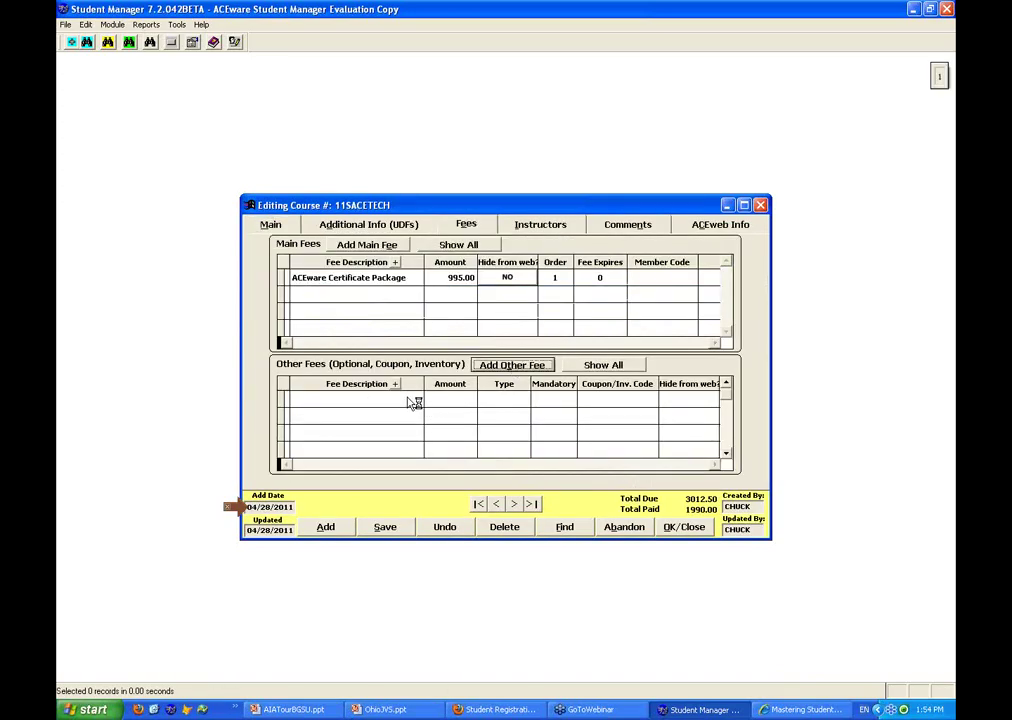
left_click(350, 464)
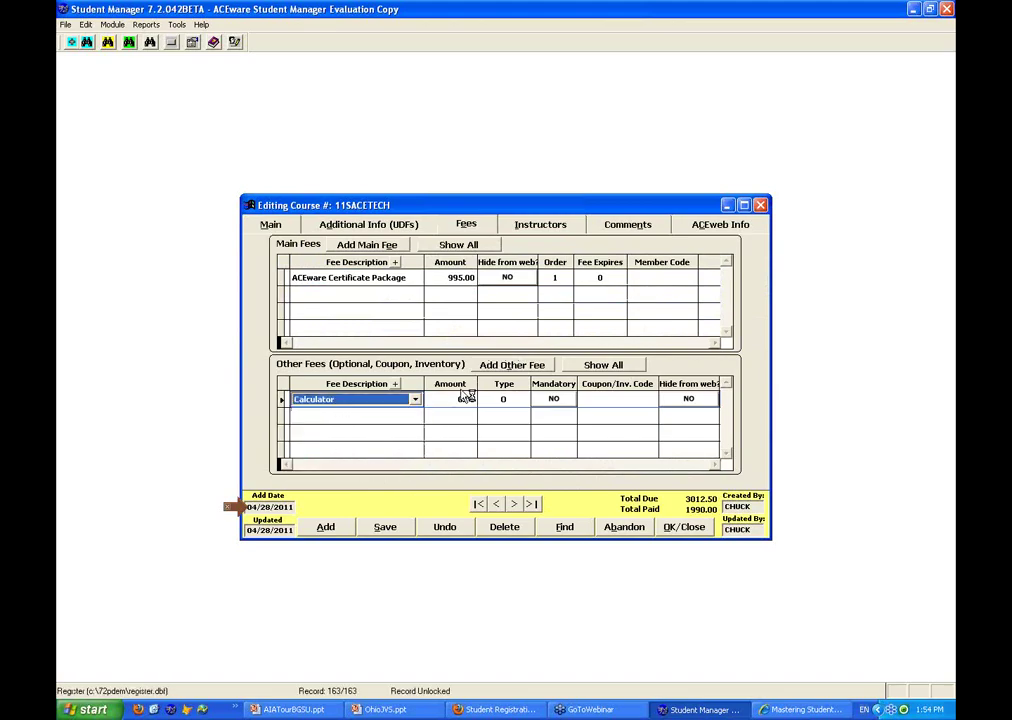
left_click(402, 418)
left_click(402, 418)
scroll(430, 460, "down", 1)
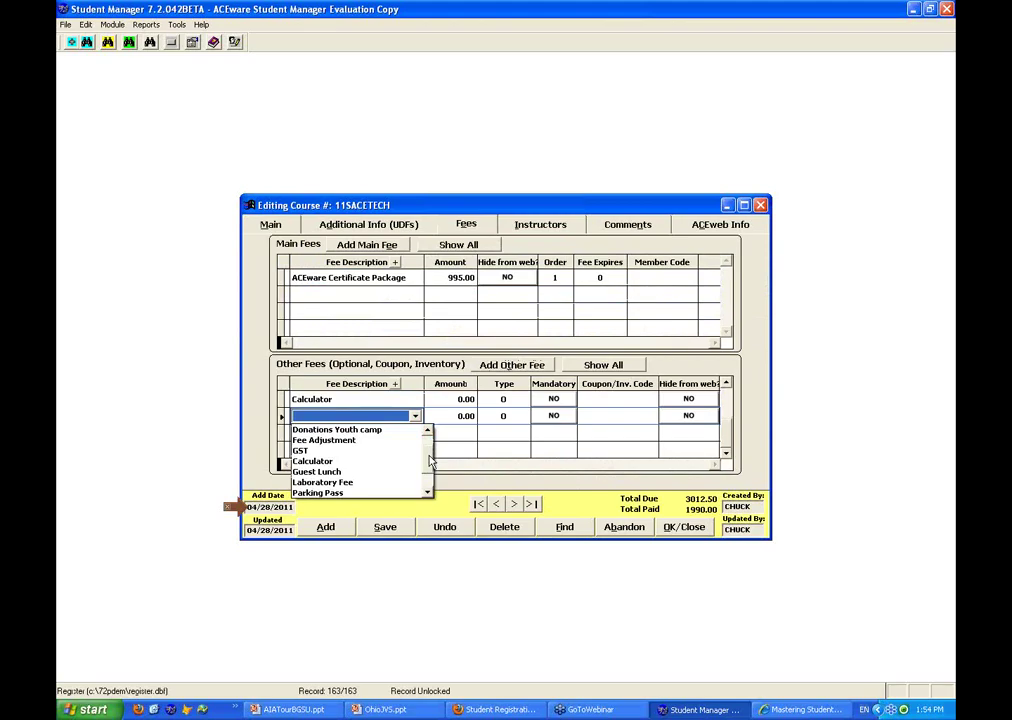
scroll(430, 460, "down", 1)
left_click(380, 490)
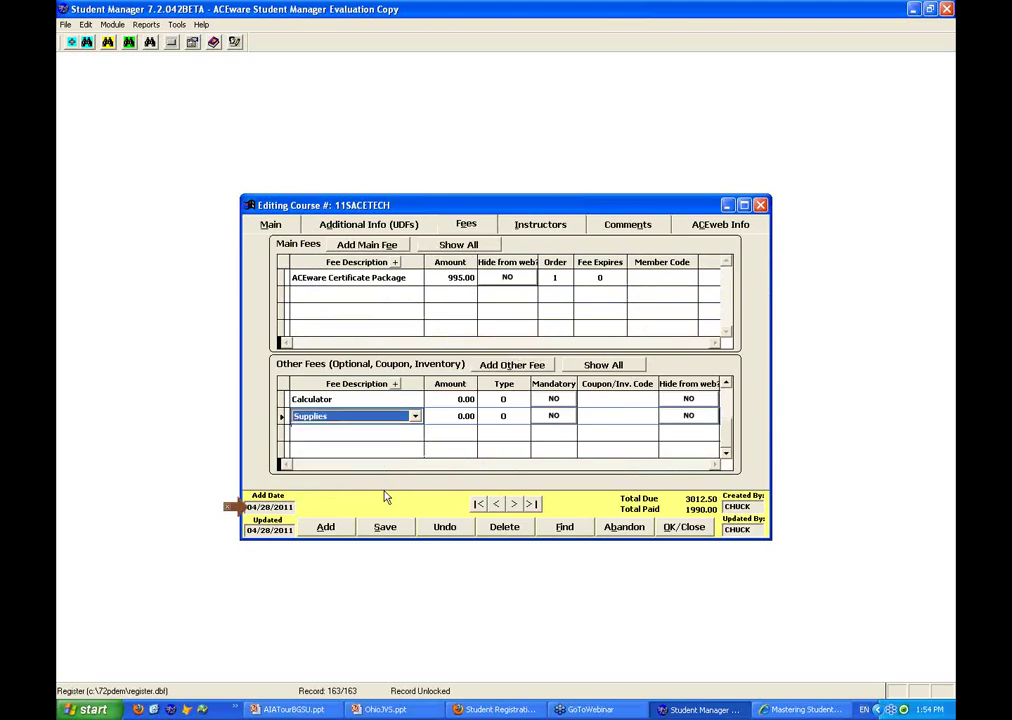
Set the Calculator fee to 15.00 and Supplies to 10.00, then close the course record
left_click(442, 400)
type("15 .")
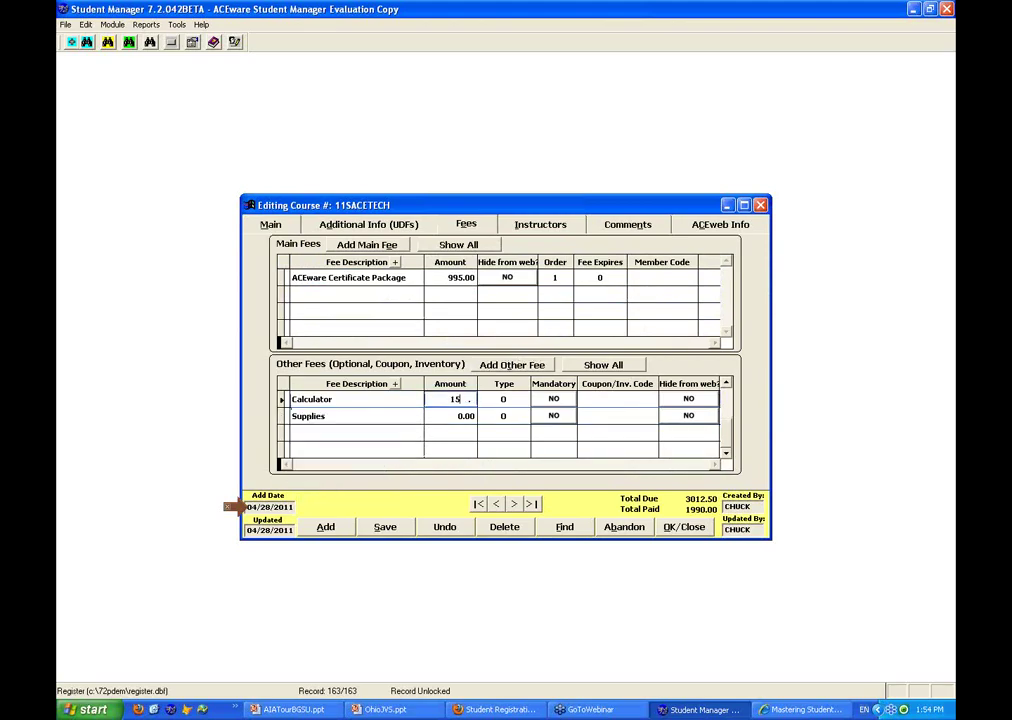
key("Tab")
left_click(448, 415)
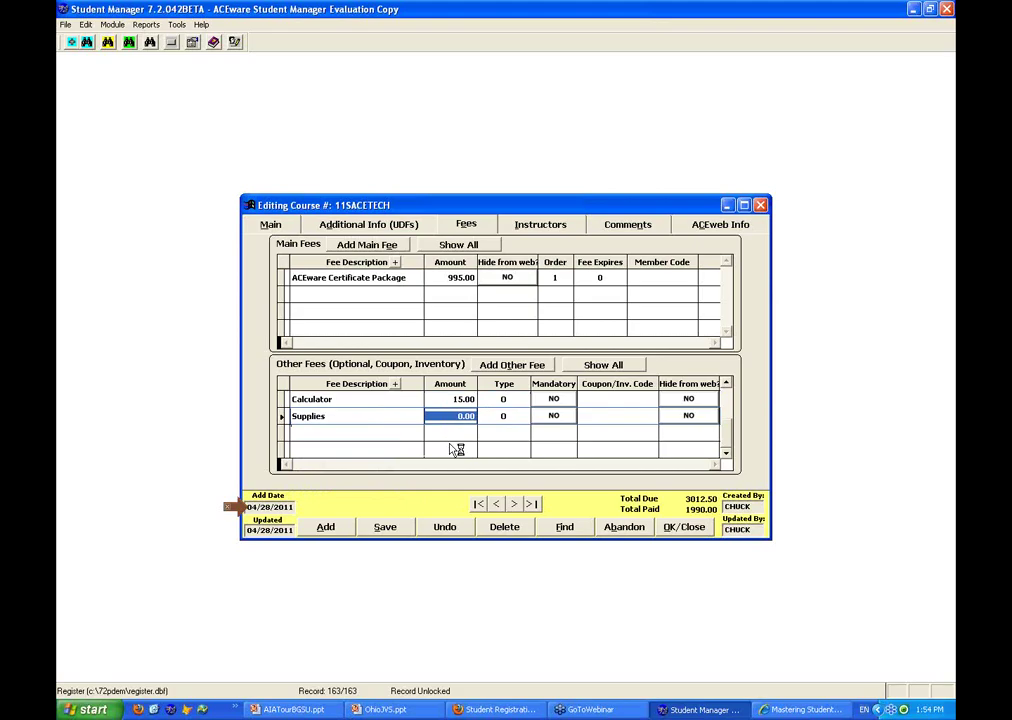
type("10")
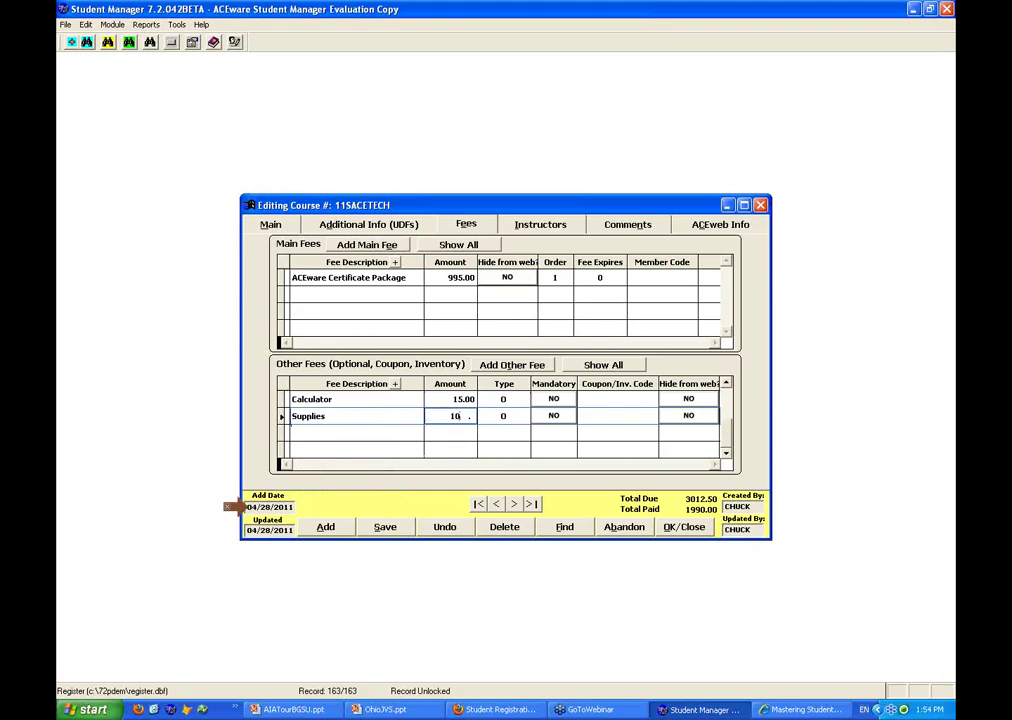
key("Tab")
left_click(709, 533)
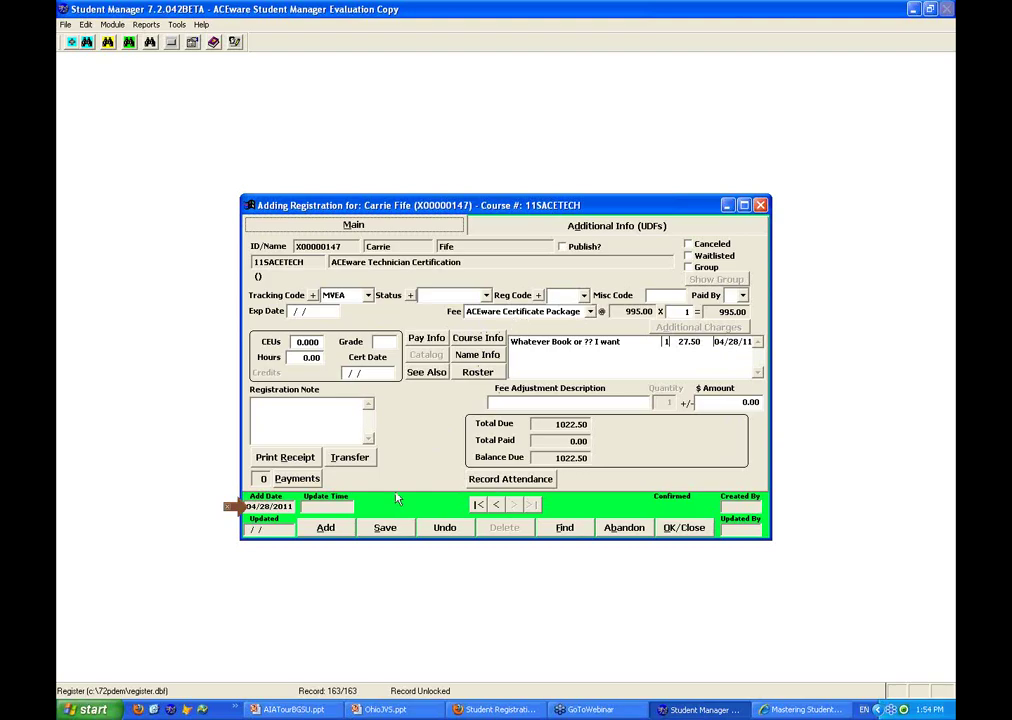
Pay 1000.00 from the student's Pell Grant financial aid and start a second payment for 22.50
left_click(292, 480)
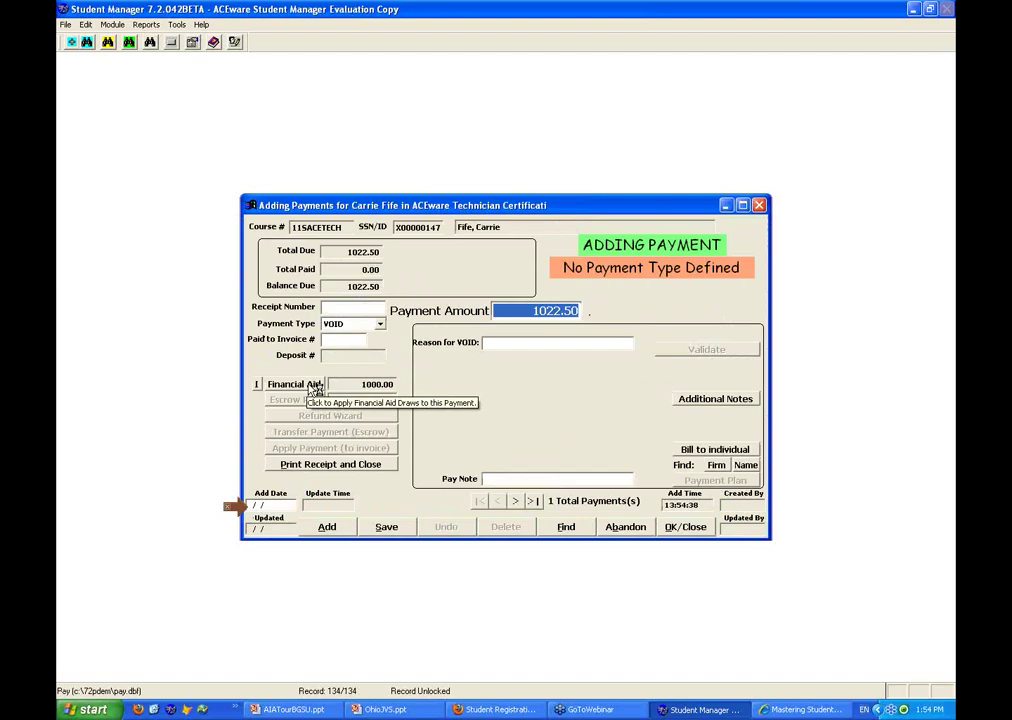
left_click(311, 389)
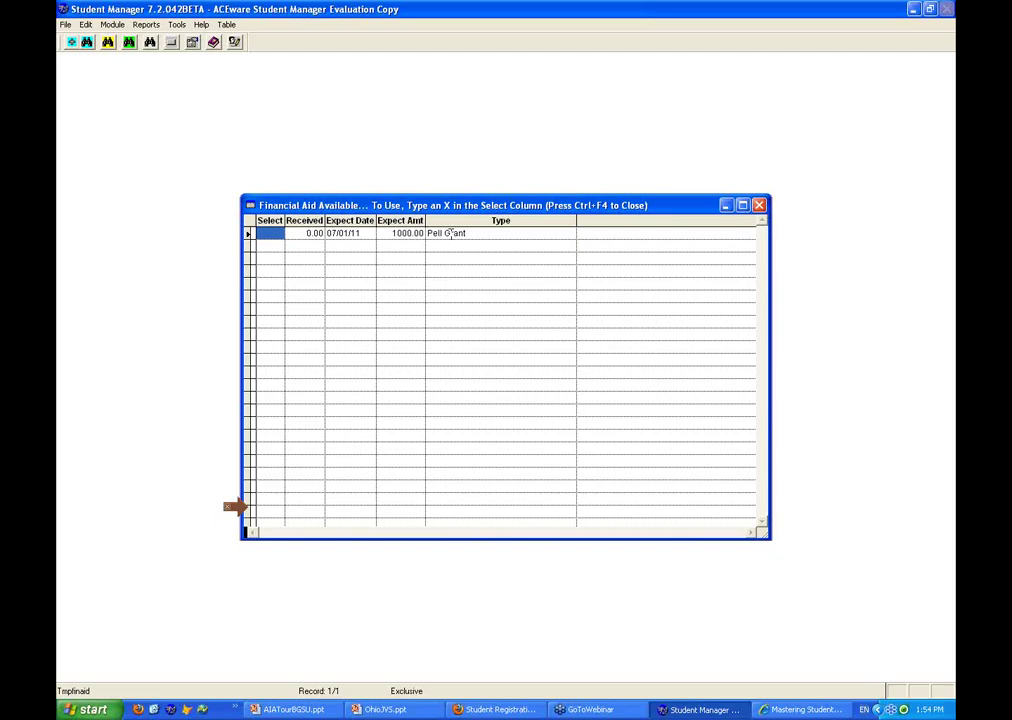
type("X")
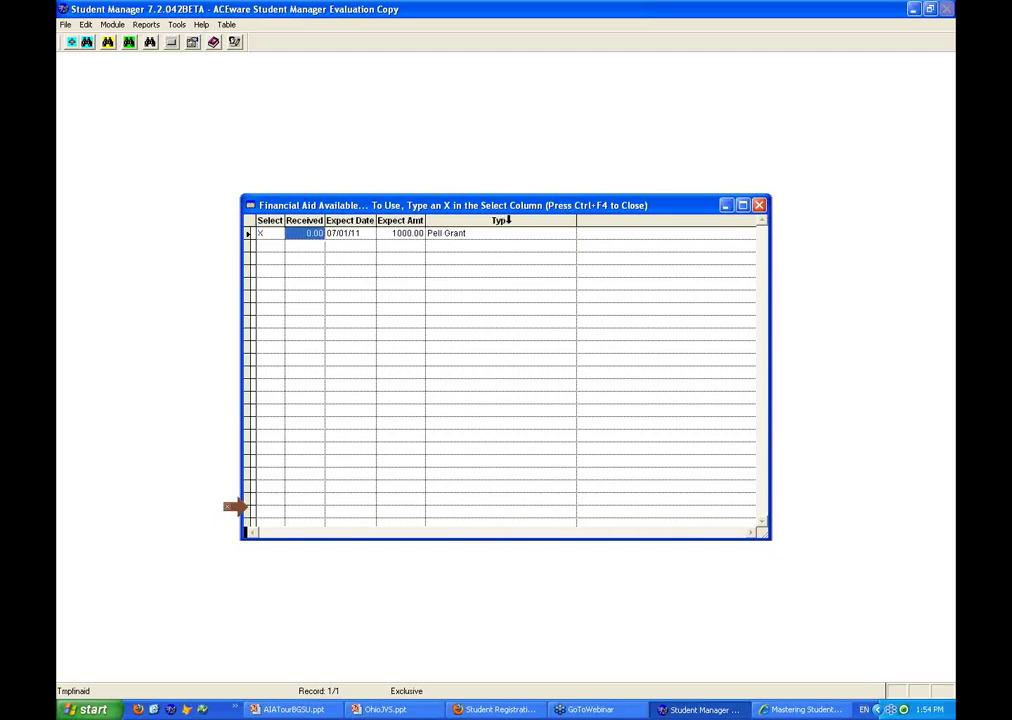
key("ctrl+F4")
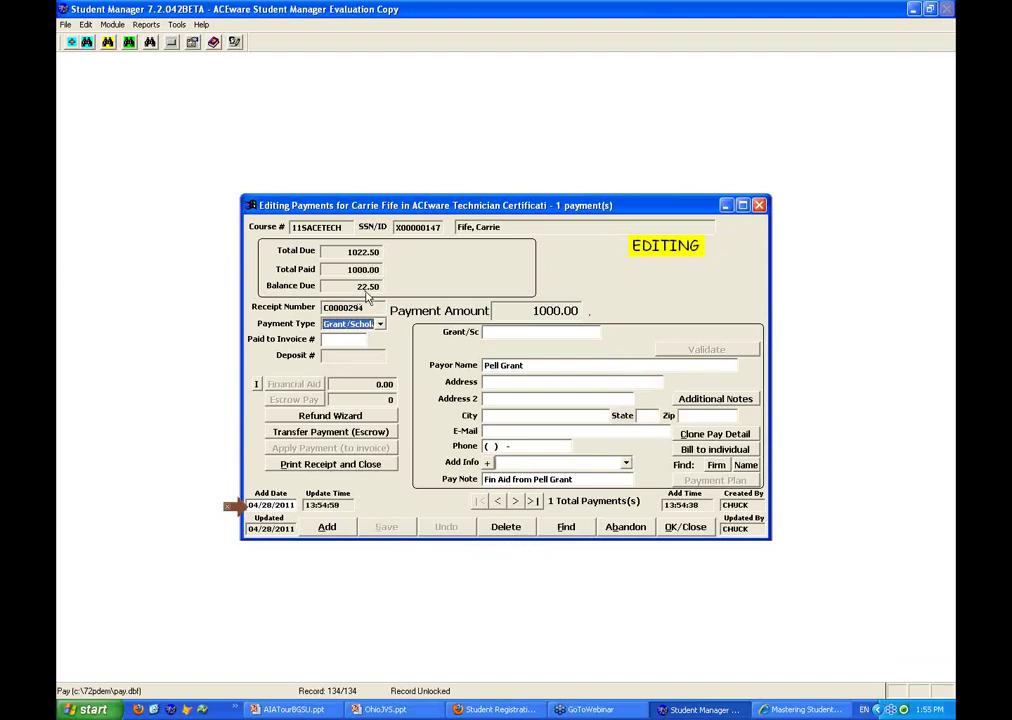
left_click(343, 531)
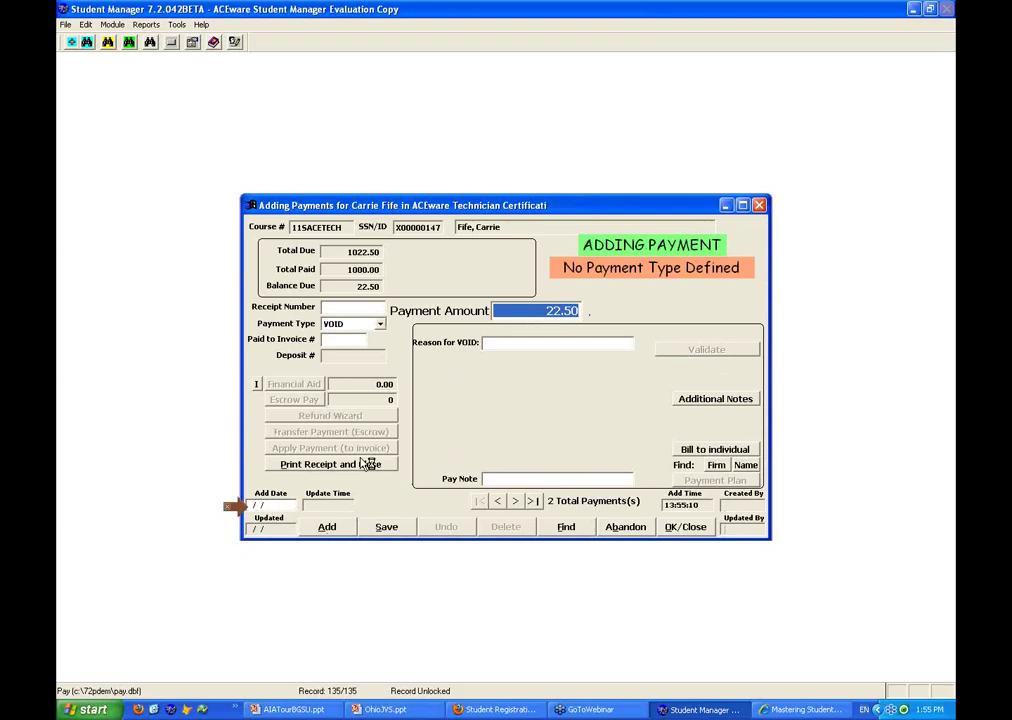
Set the new 22.50 payment's type to DISC and print its receipt
key("Tab")
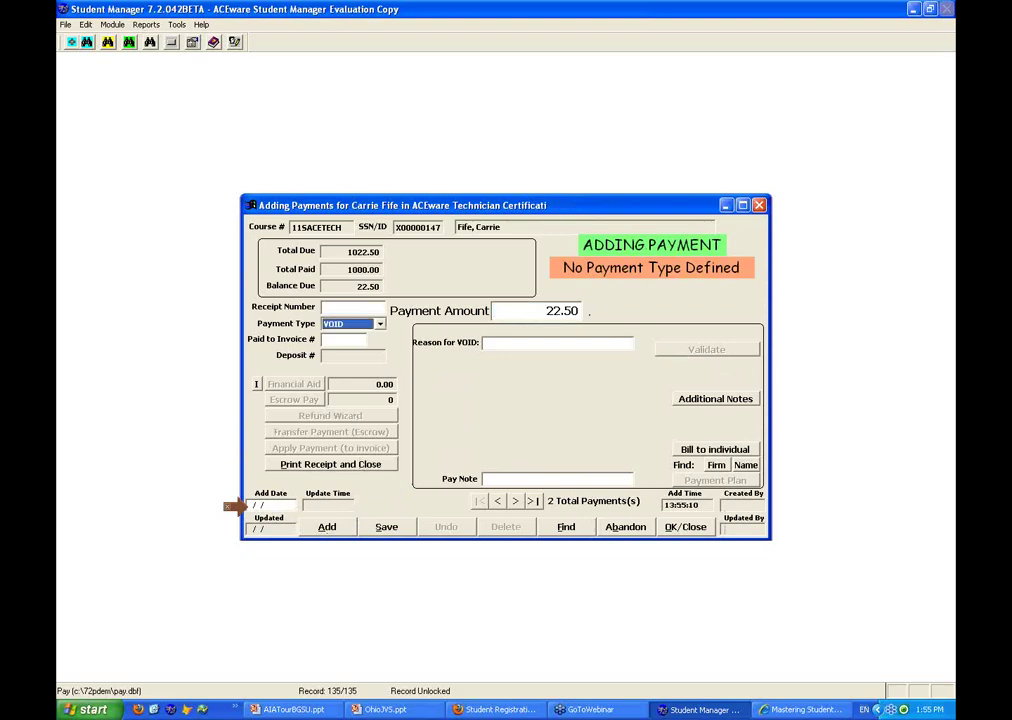
key("c")
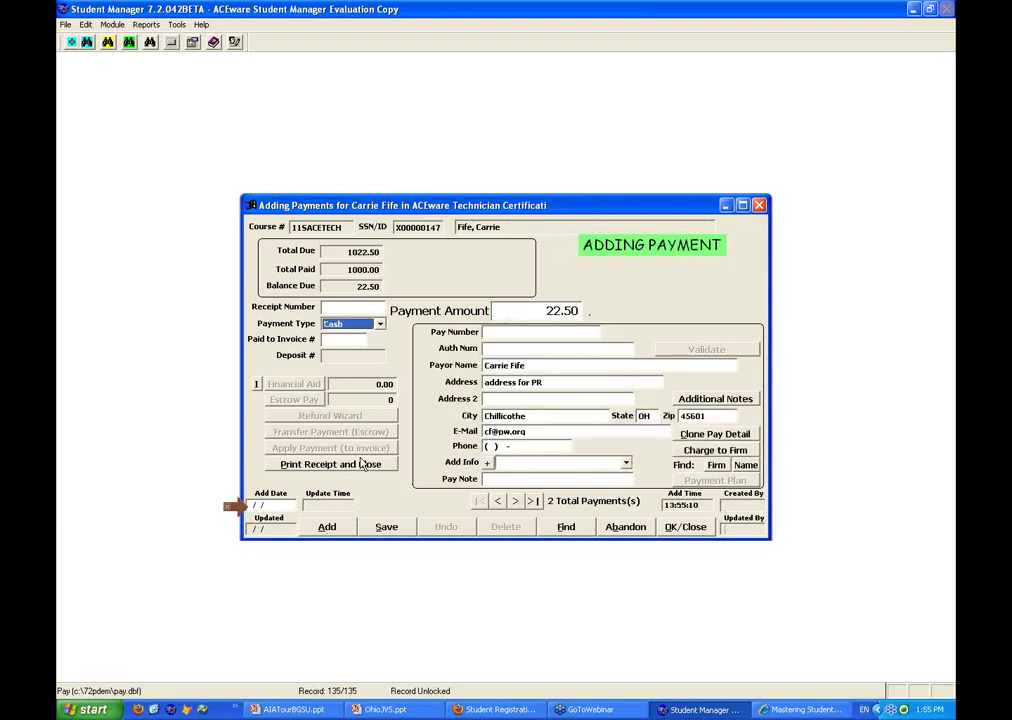
key("d")
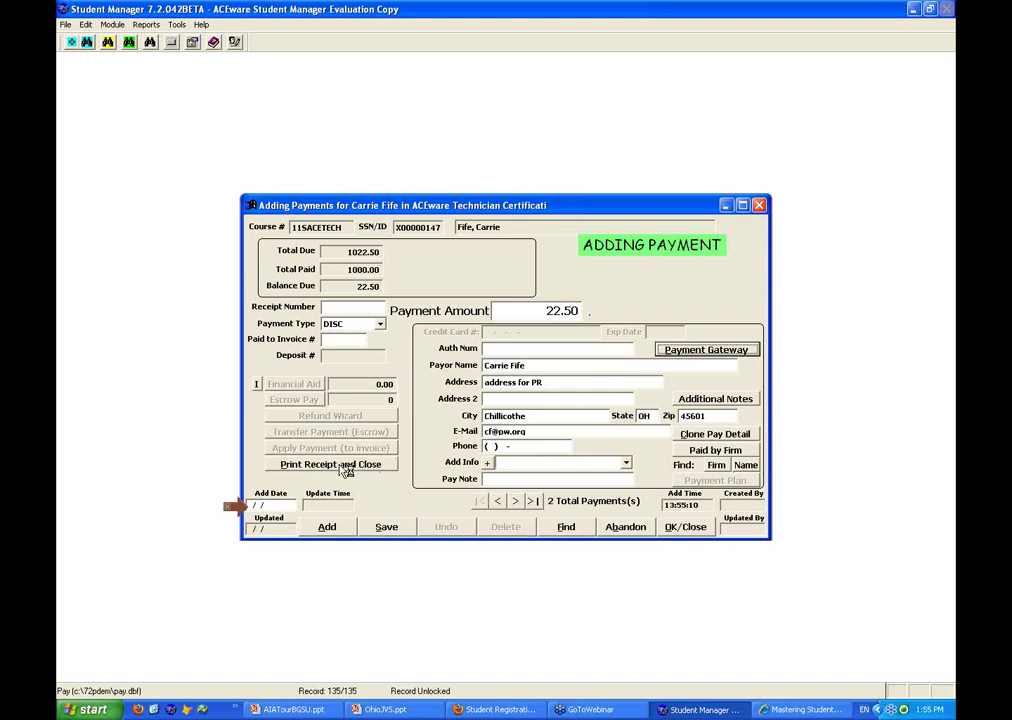
left_click(342, 466)
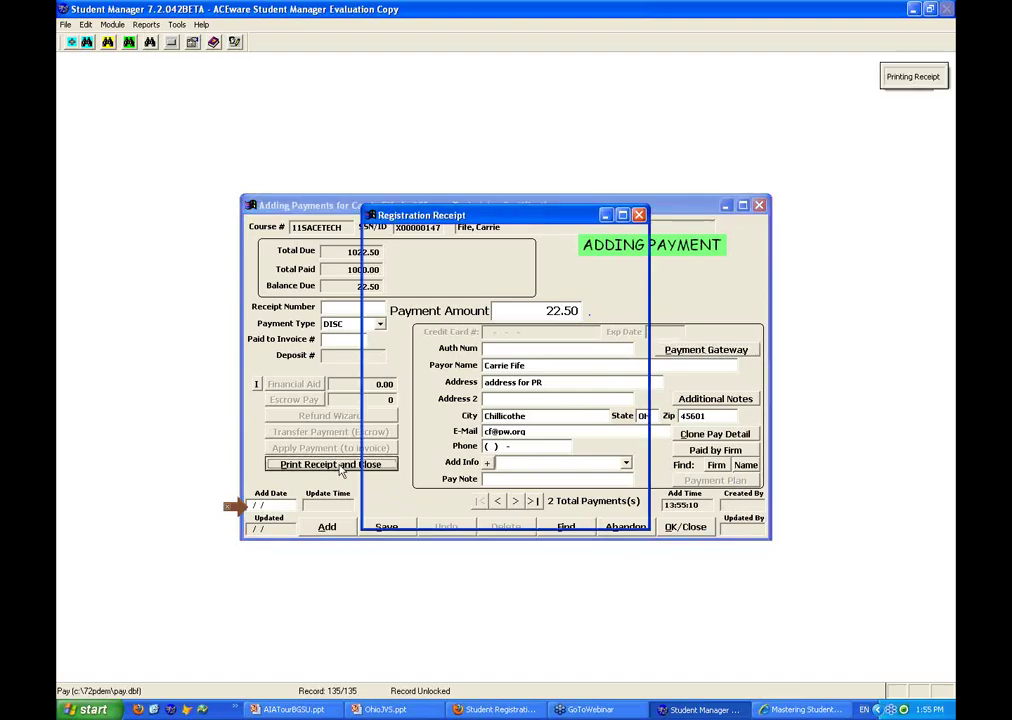
Choose Additional Reports in the receipt settings and run the receipt
left_click(558, 256)
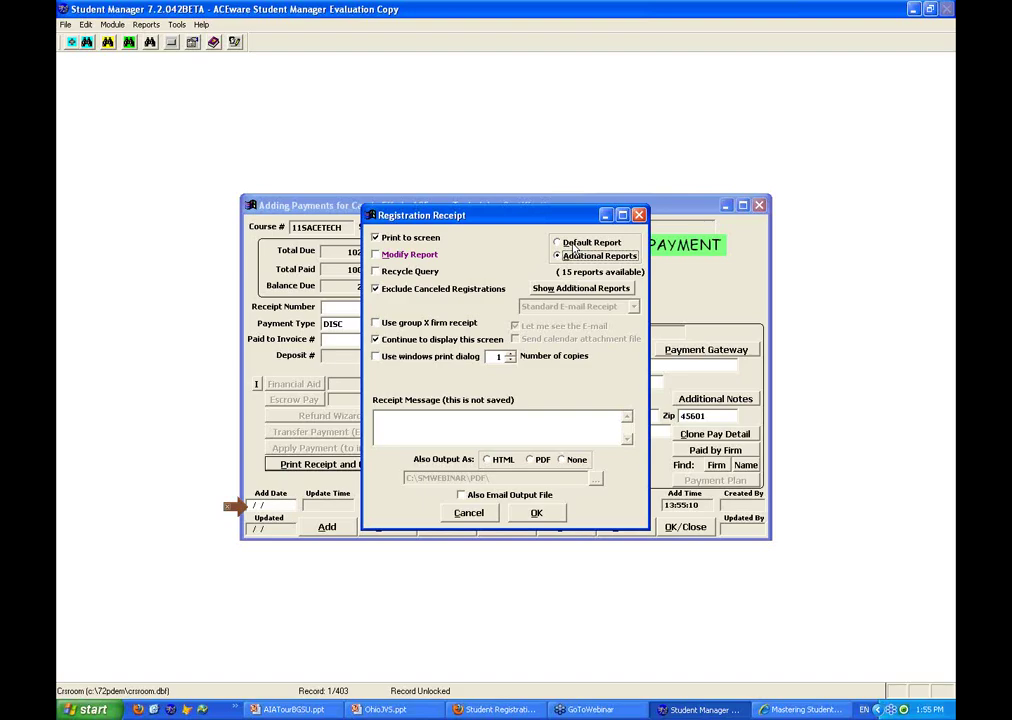
left_click(546, 514)
left_click(542, 516)
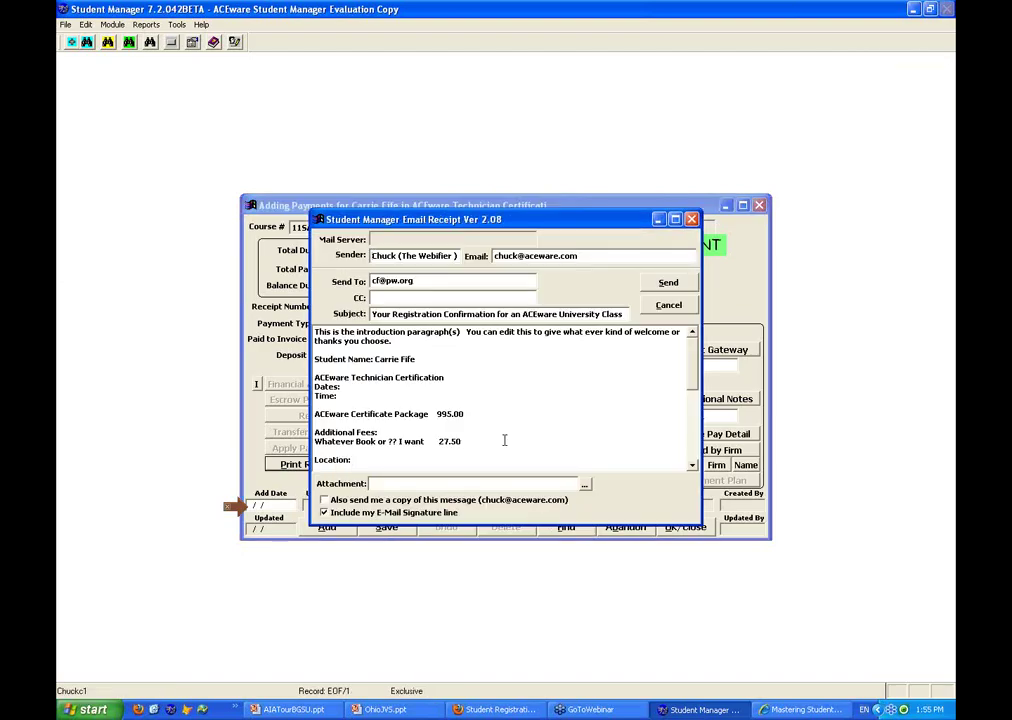
Skip the e-mailed receipt, print the Bundle receipt, and acknowledge the 5-course auto-enrollment
left_click(668, 305)
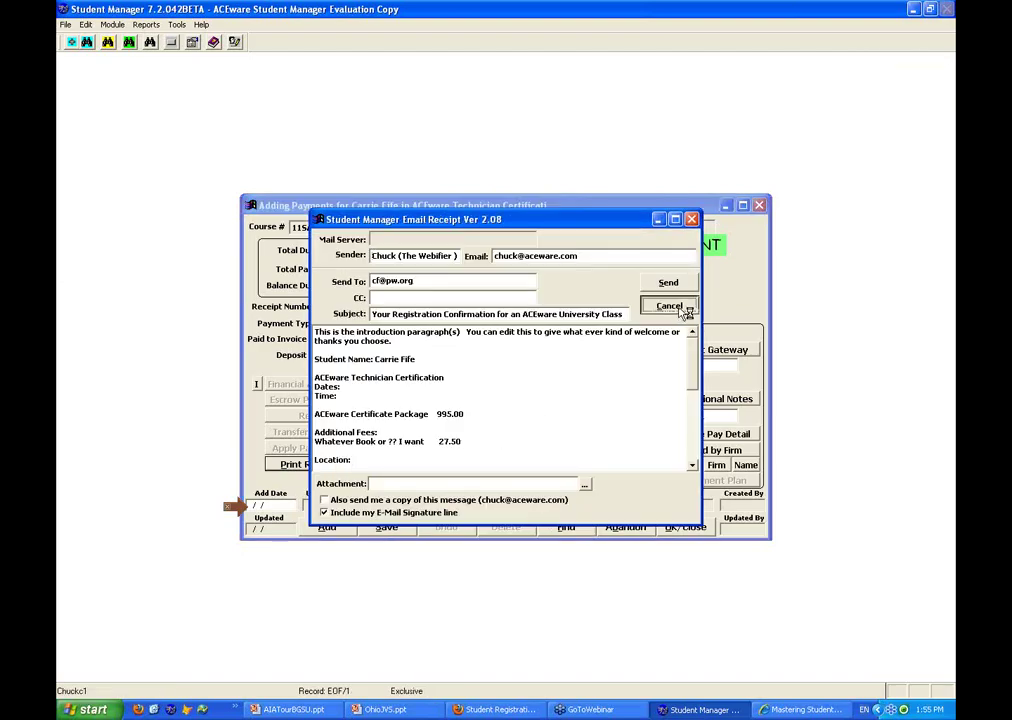
left_click(486, 393)
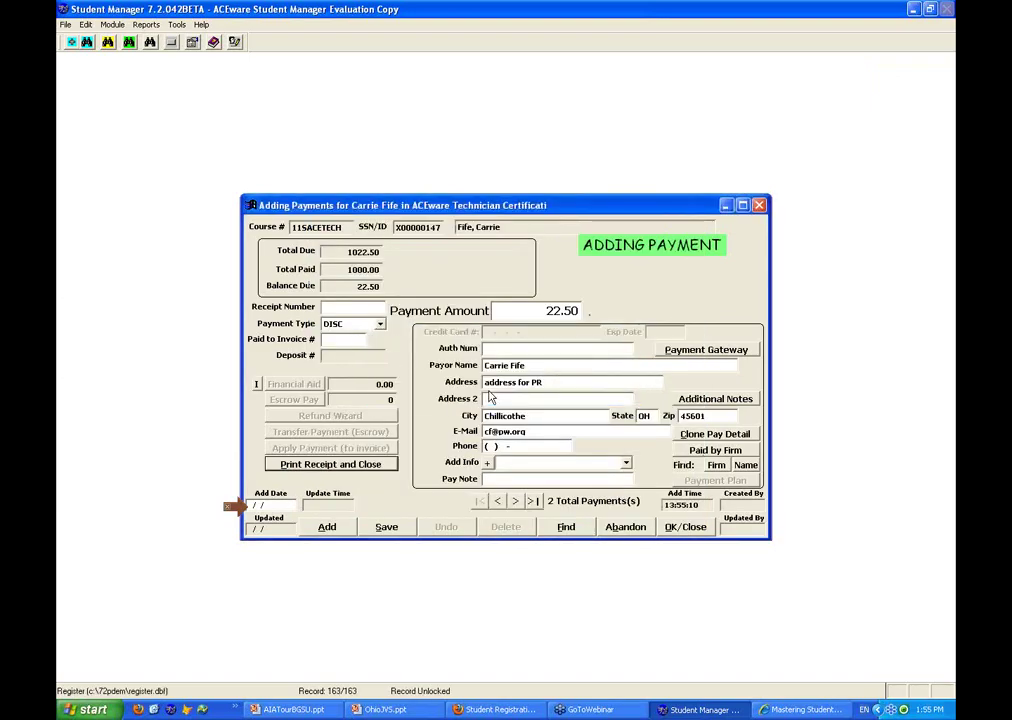
left_click(229, 315)
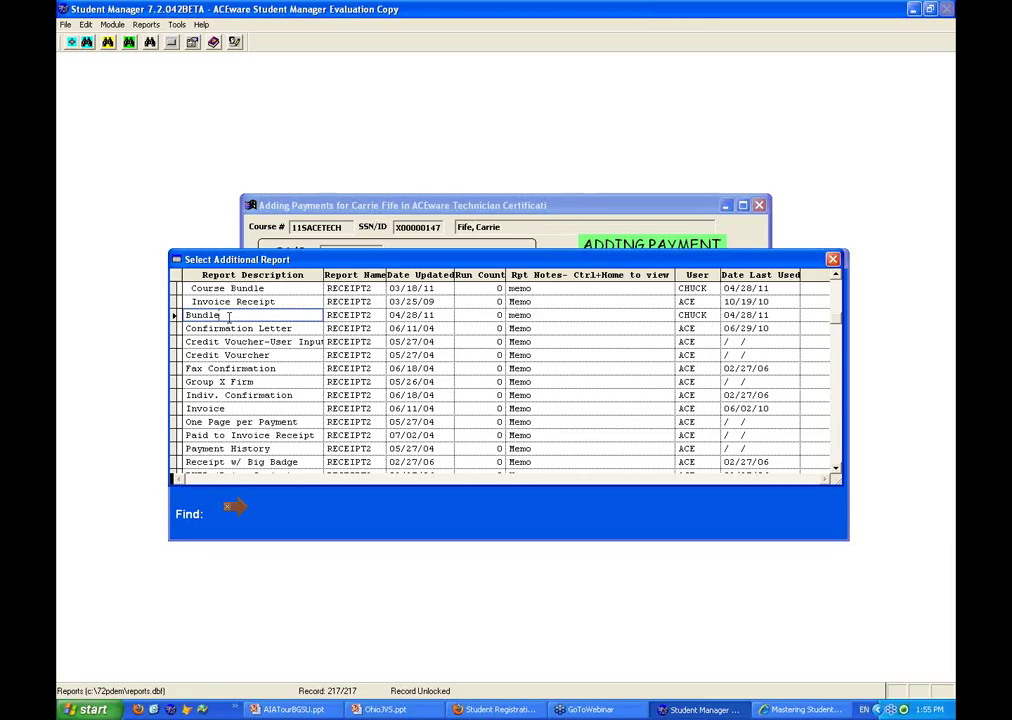
key("Return")
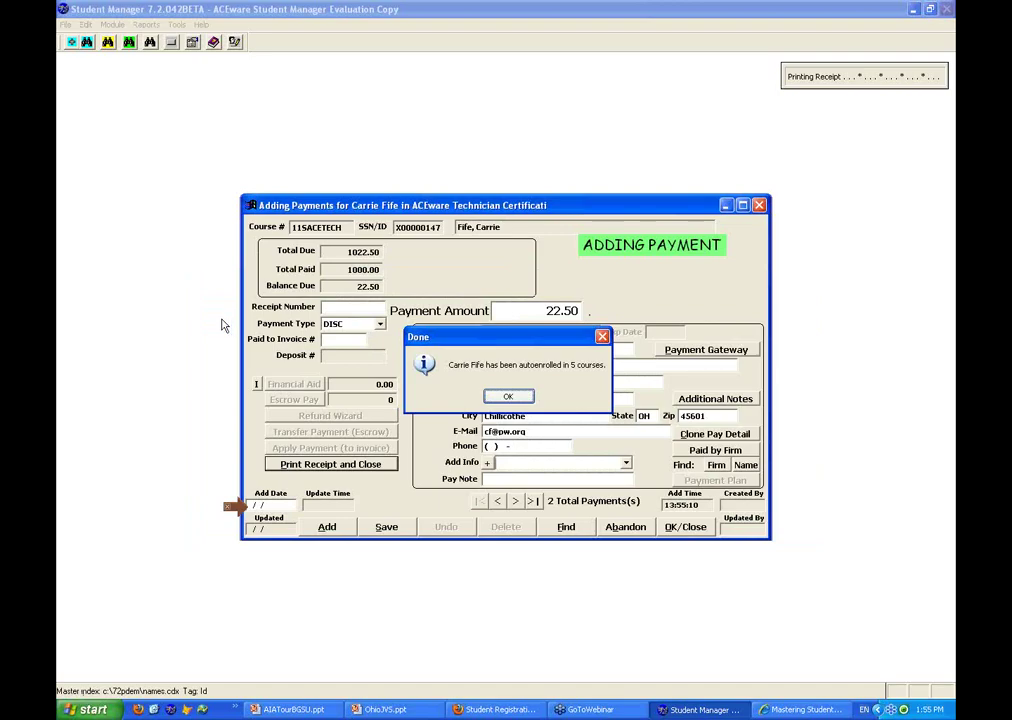
left_click(509, 396)
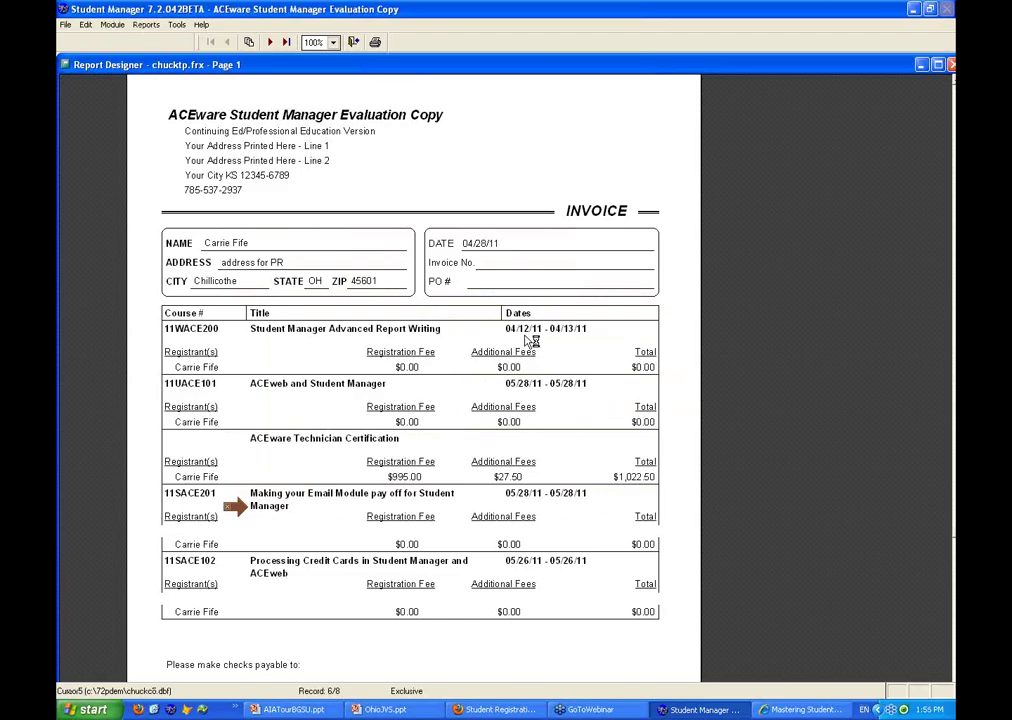
Scroll through the five-course bundle invoice preview, then close it without printing
scroll(334, 447, "down", 1)
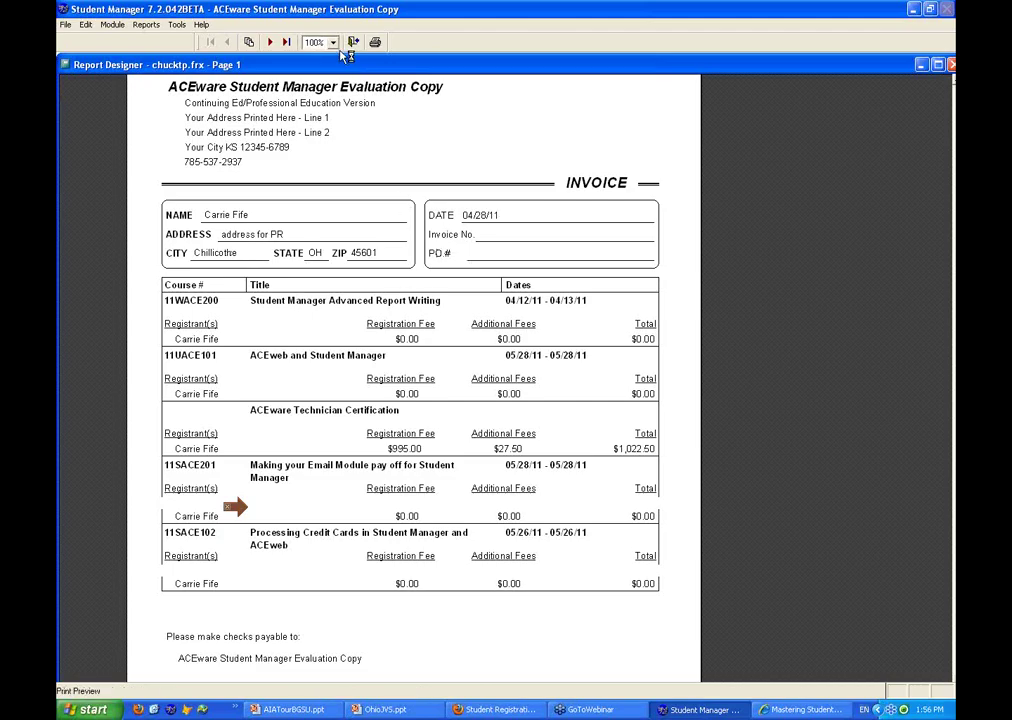
left_click(351, 44)
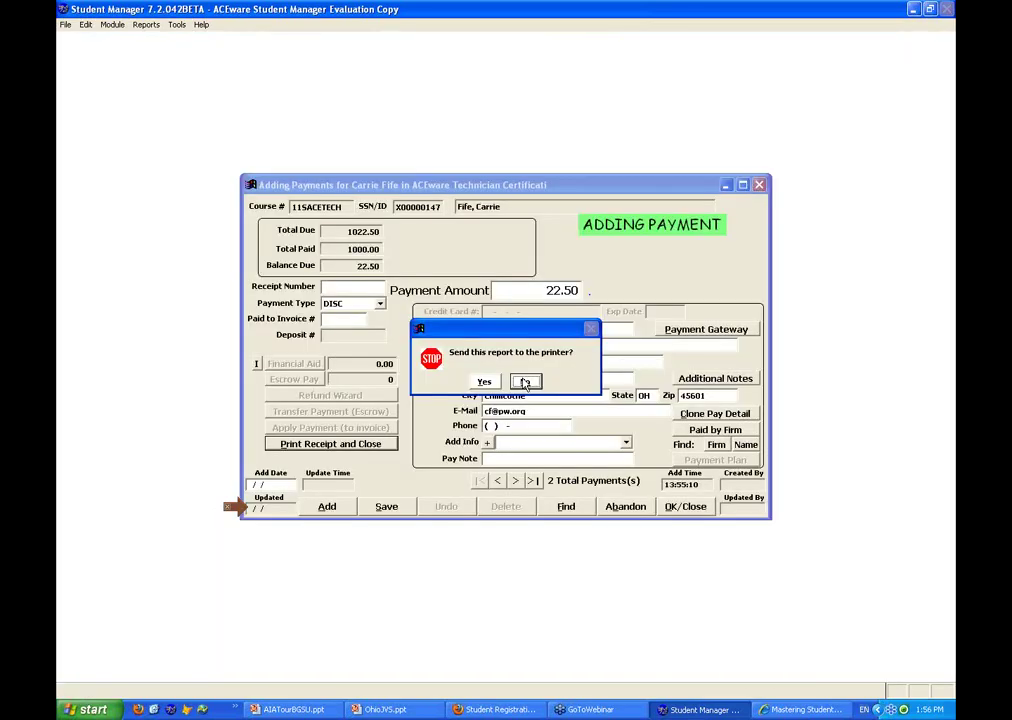
left_click(525, 382)
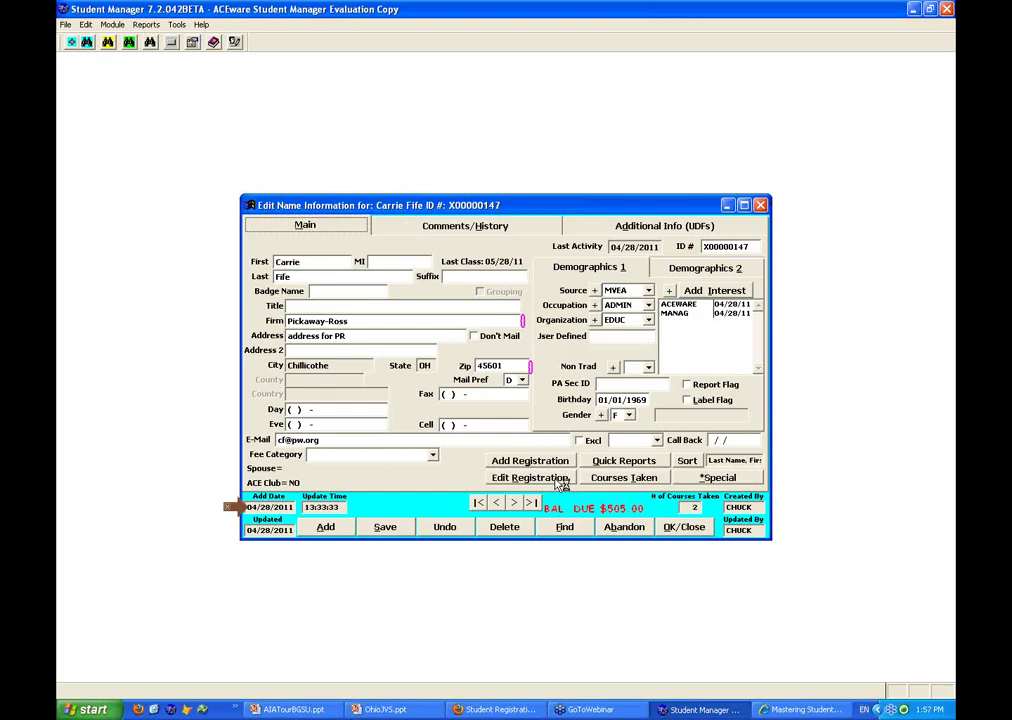
Check the courses-taken list, accept recounting the courses to 7, and edit registrations
left_click(627, 480)
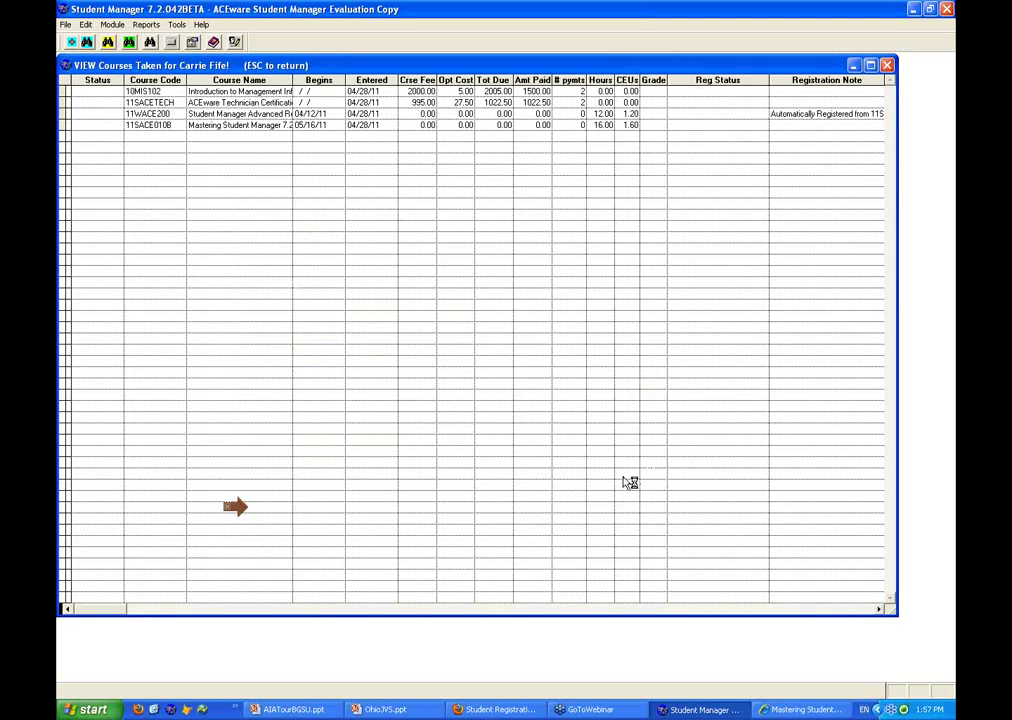
key("Escape")
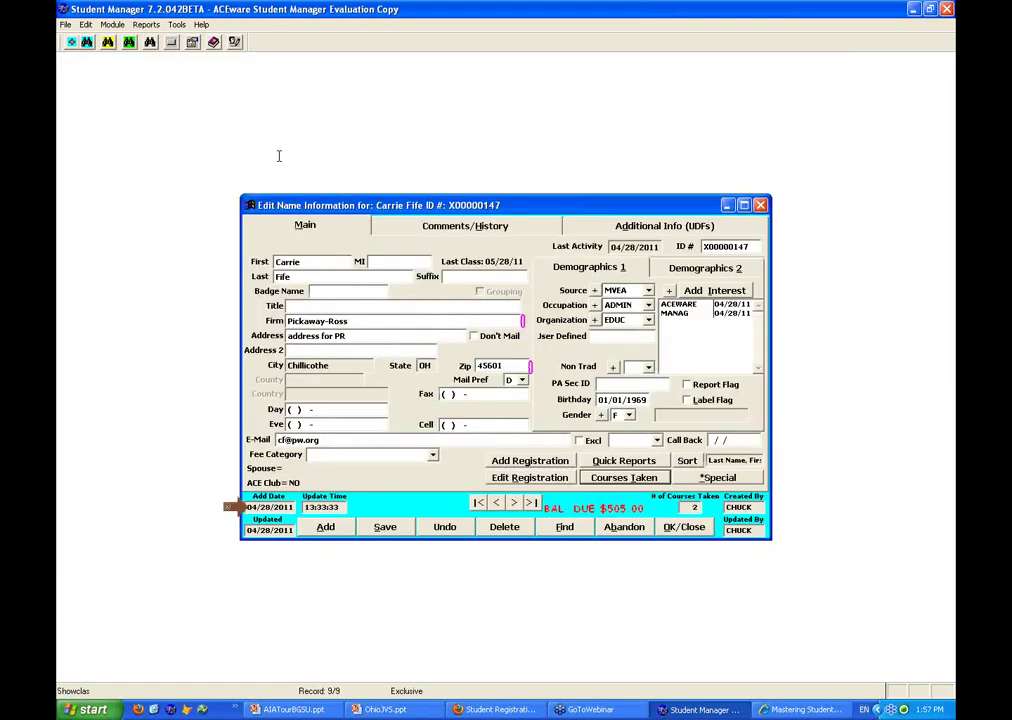
key("Return")
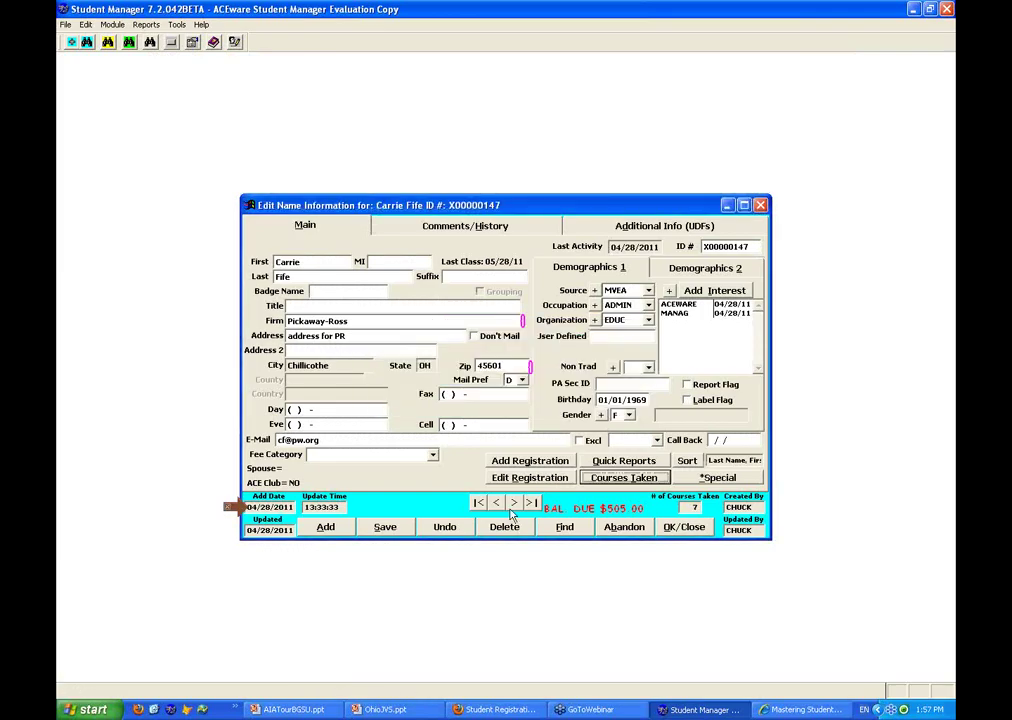
left_click(520, 477)
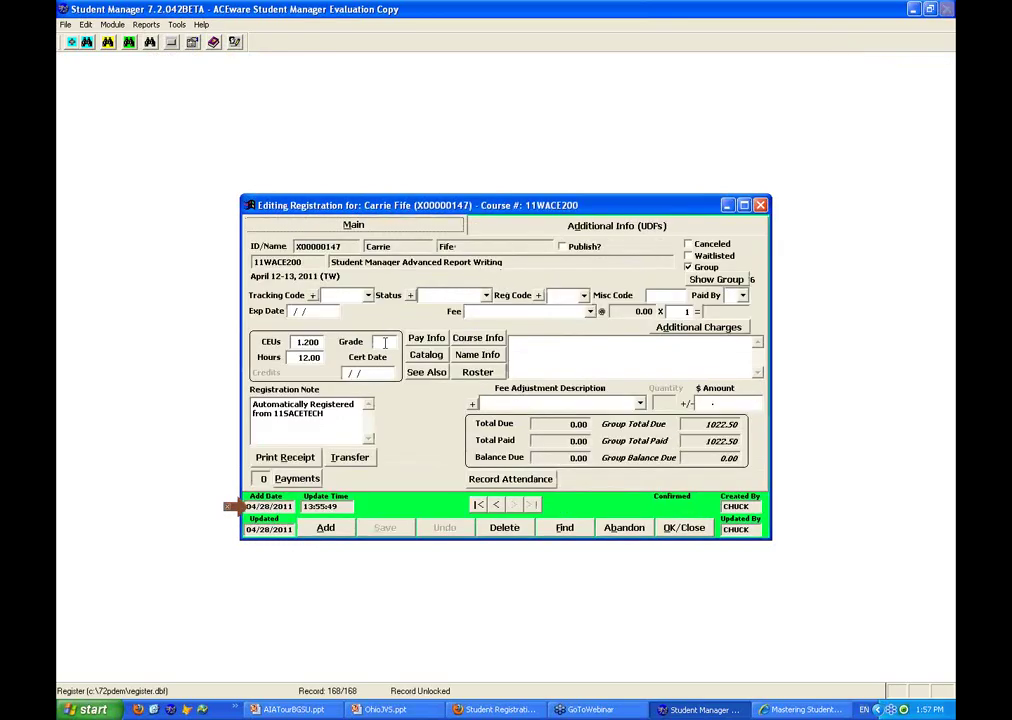
Type trial grades S, A+ and B while stepping back through previous registrations
type("S")
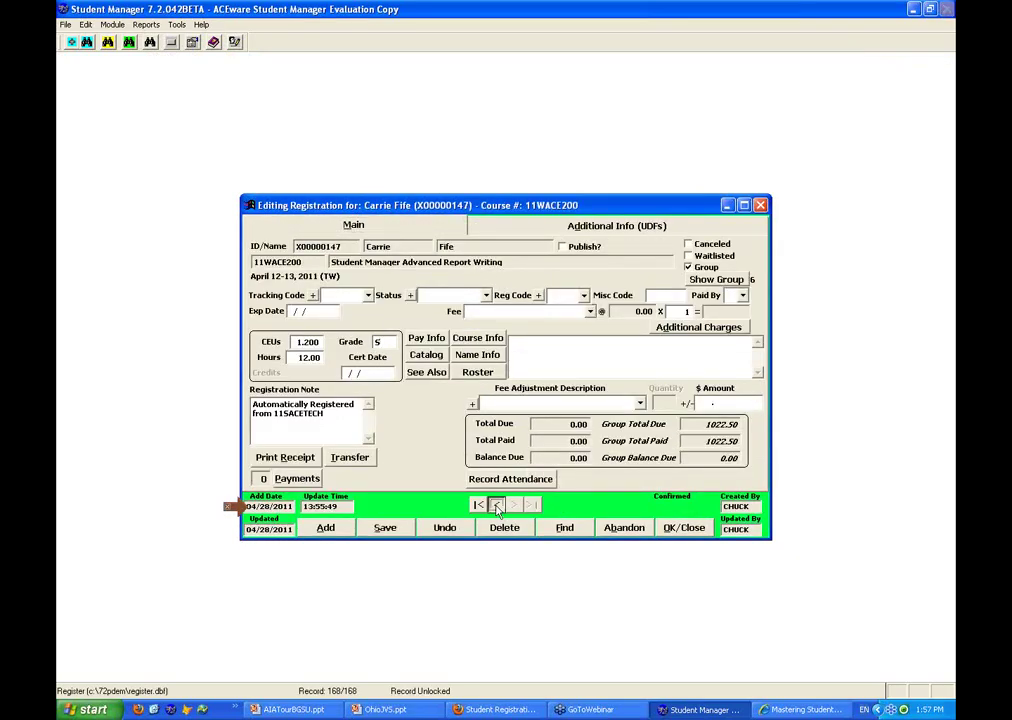
left_click(497, 508)
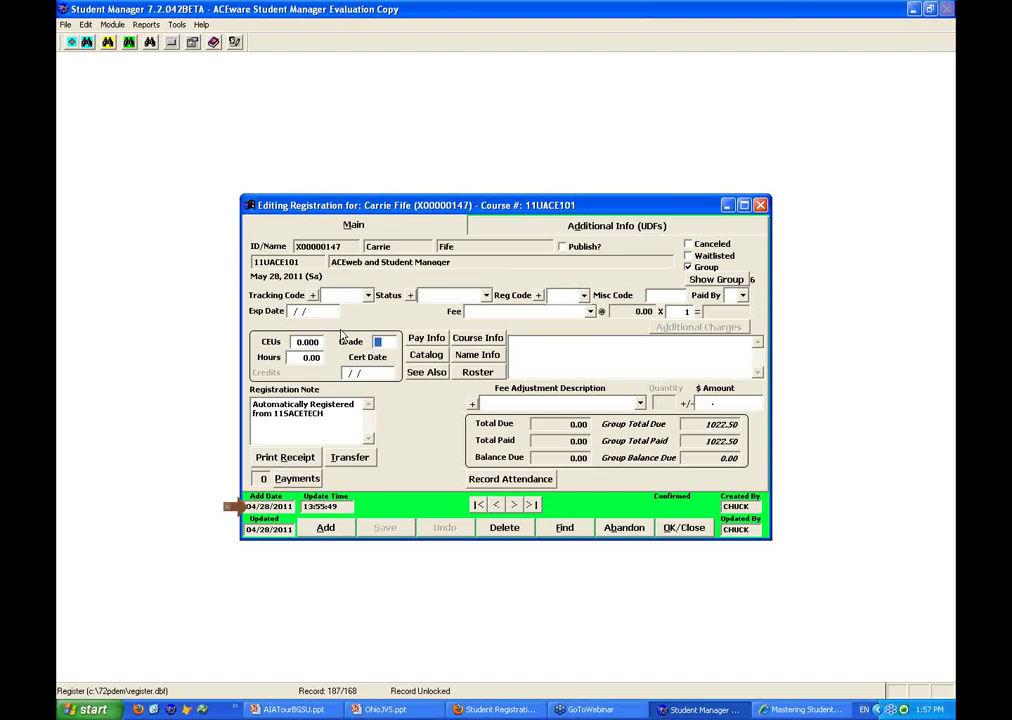
type("A+")
left_click(497, 505)
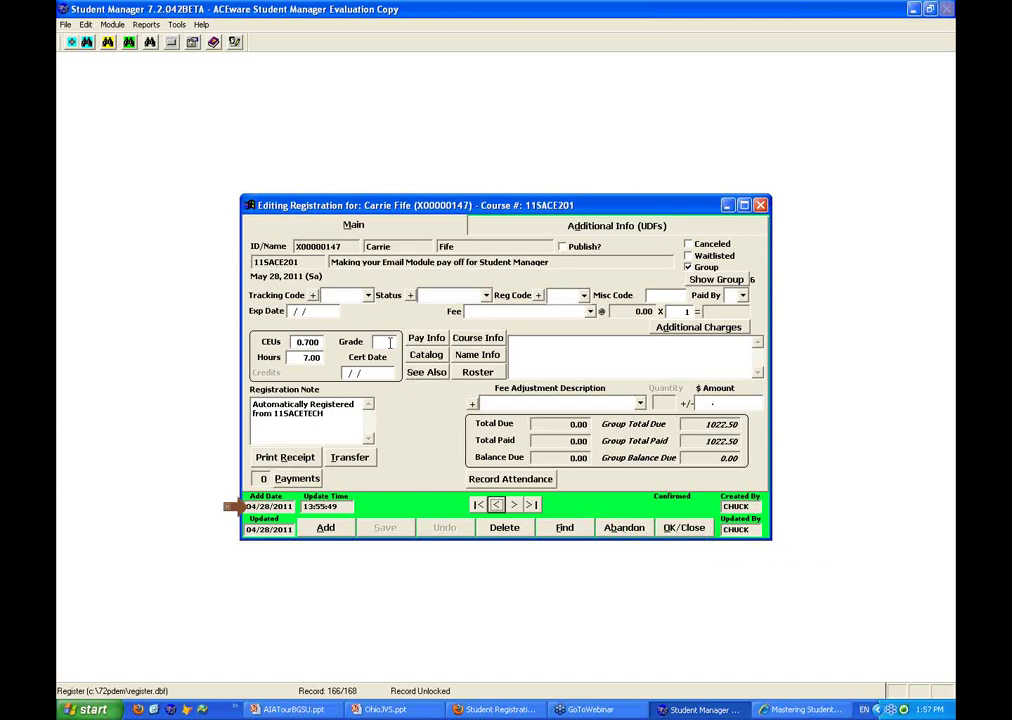
left_click(390, 342)
type("B-")
left_click(496, 504)
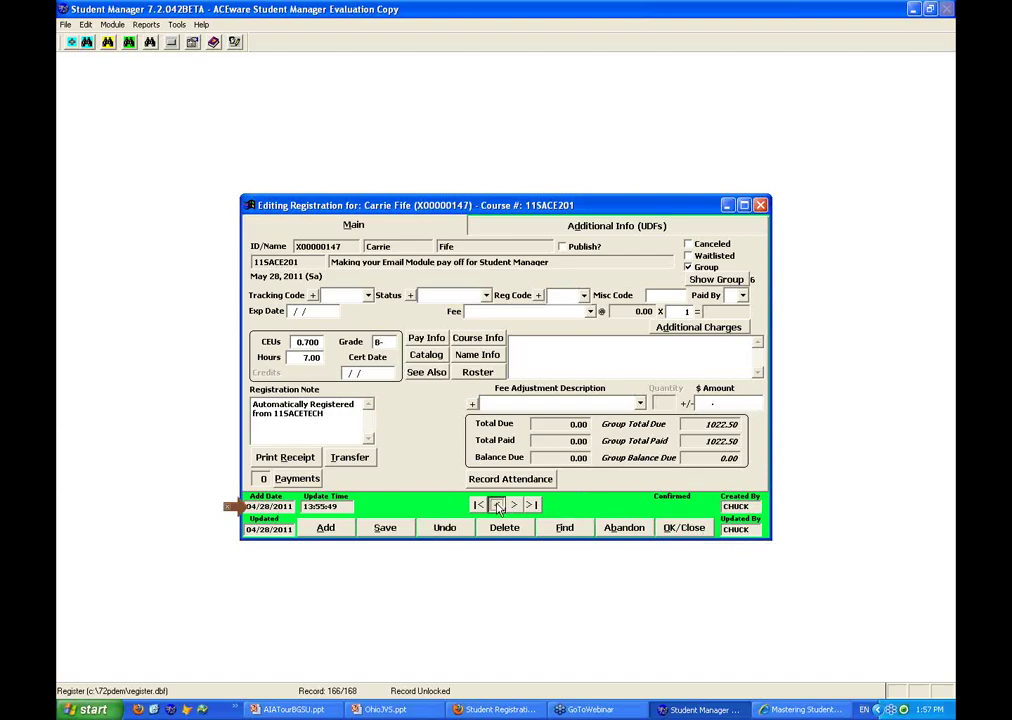
Grade 11SACE102 as A and 11SACE010B as B+, then save the registration
left_click(380, 341)
type("A")
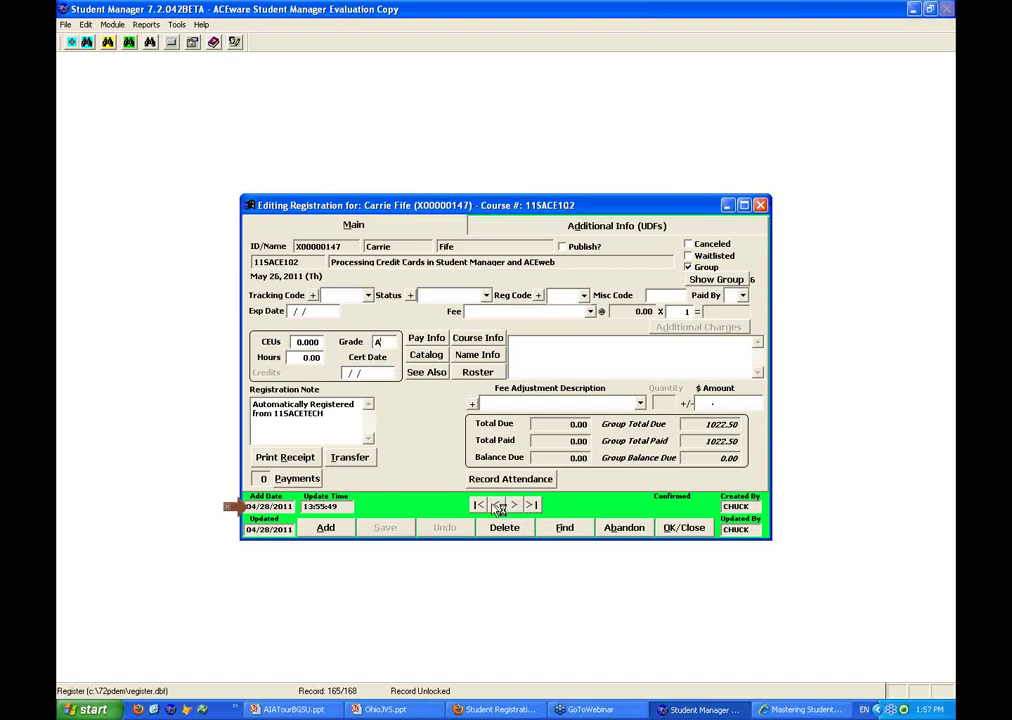
key("Page_Up")
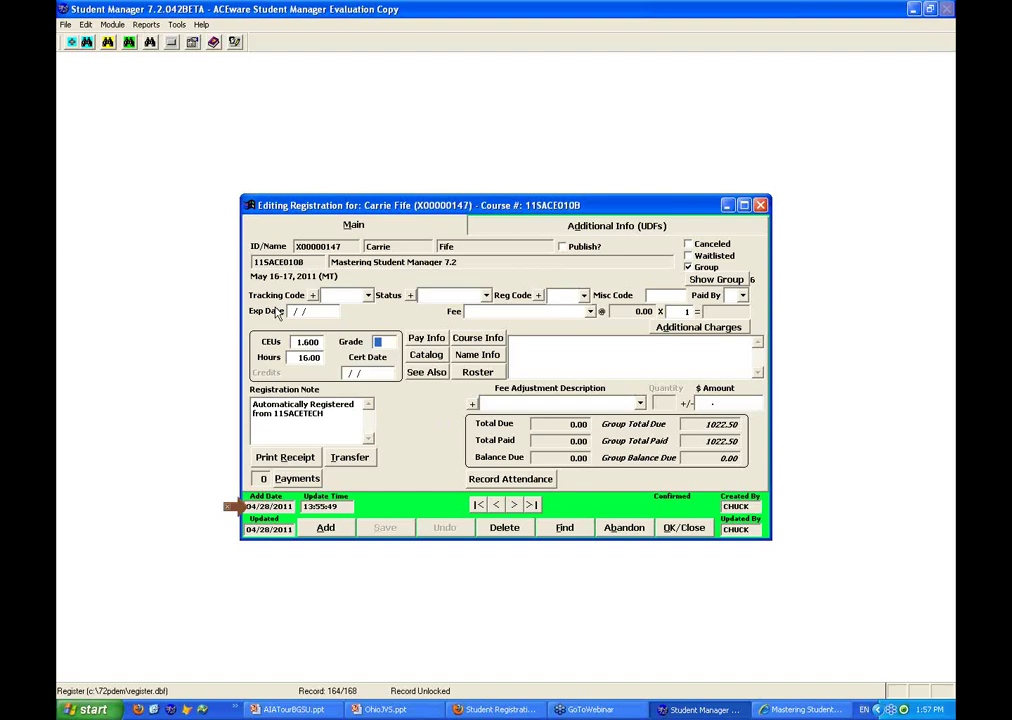
type("B+")
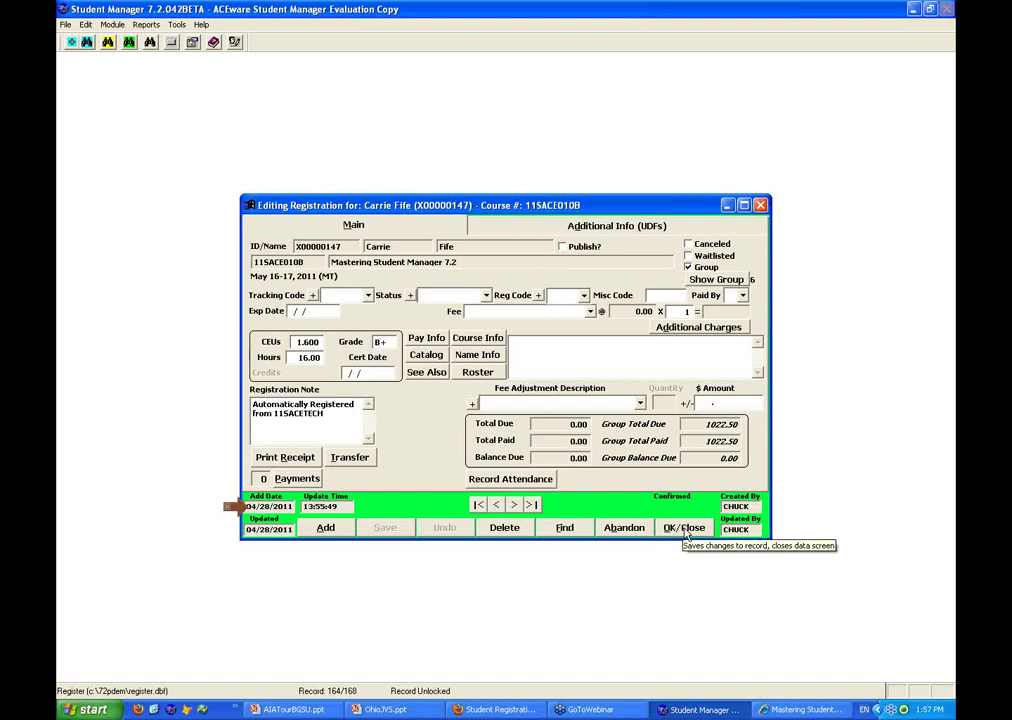
left_click(686, 530)
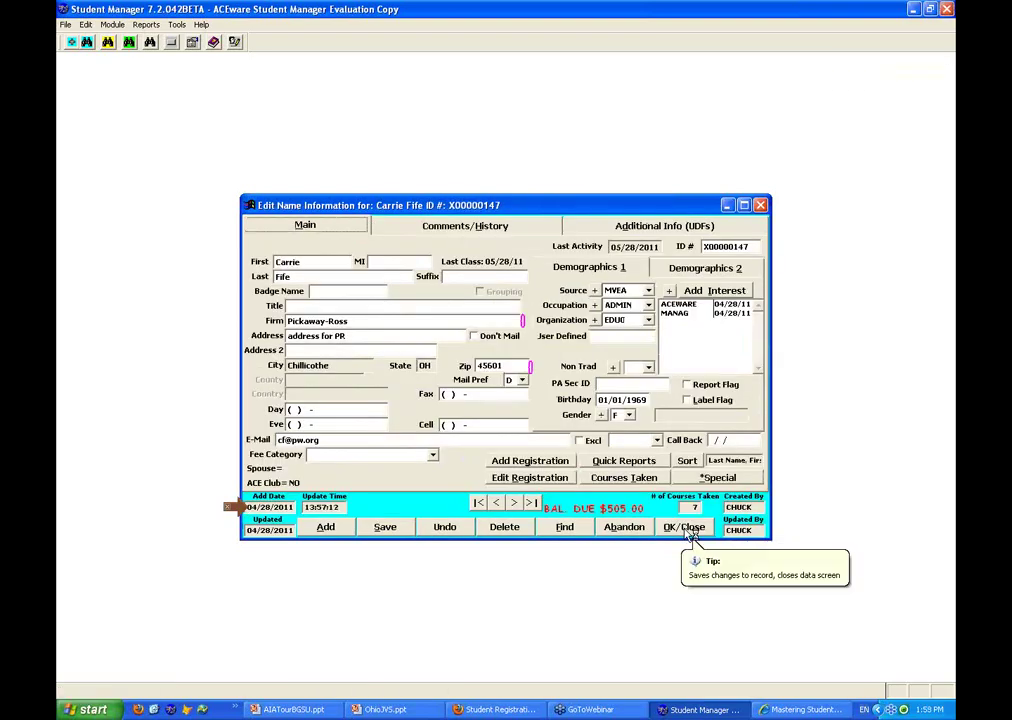
Preview the seven-course transcript from Quick Reports, skip printing, and close the student record
left_click(625, 462)
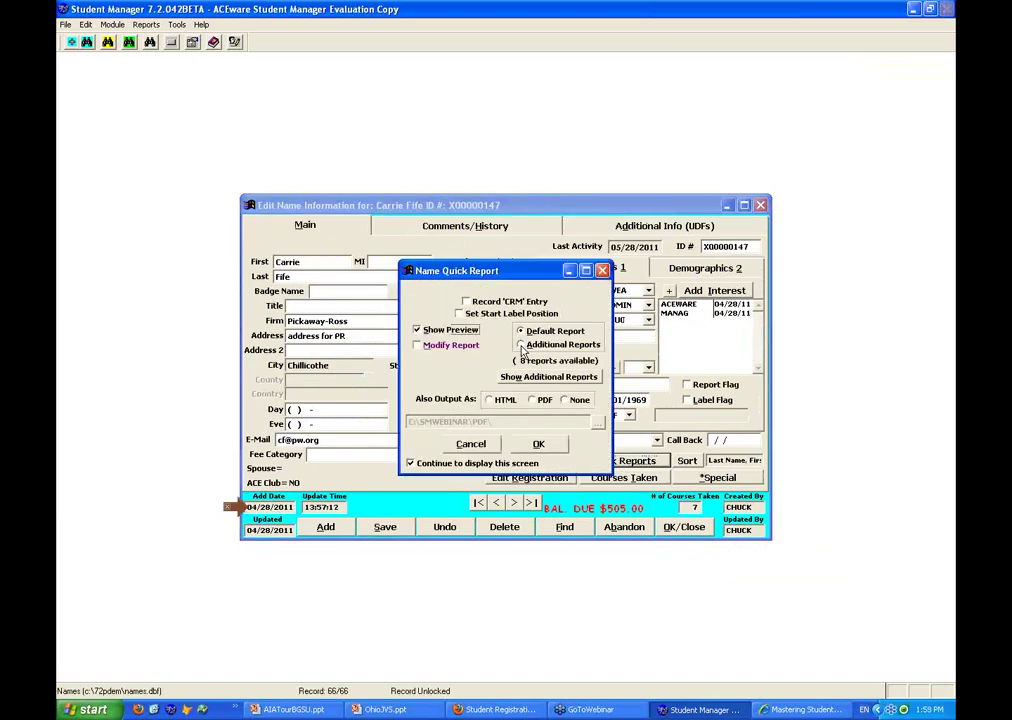
left_click(548, 449)
key("Return")
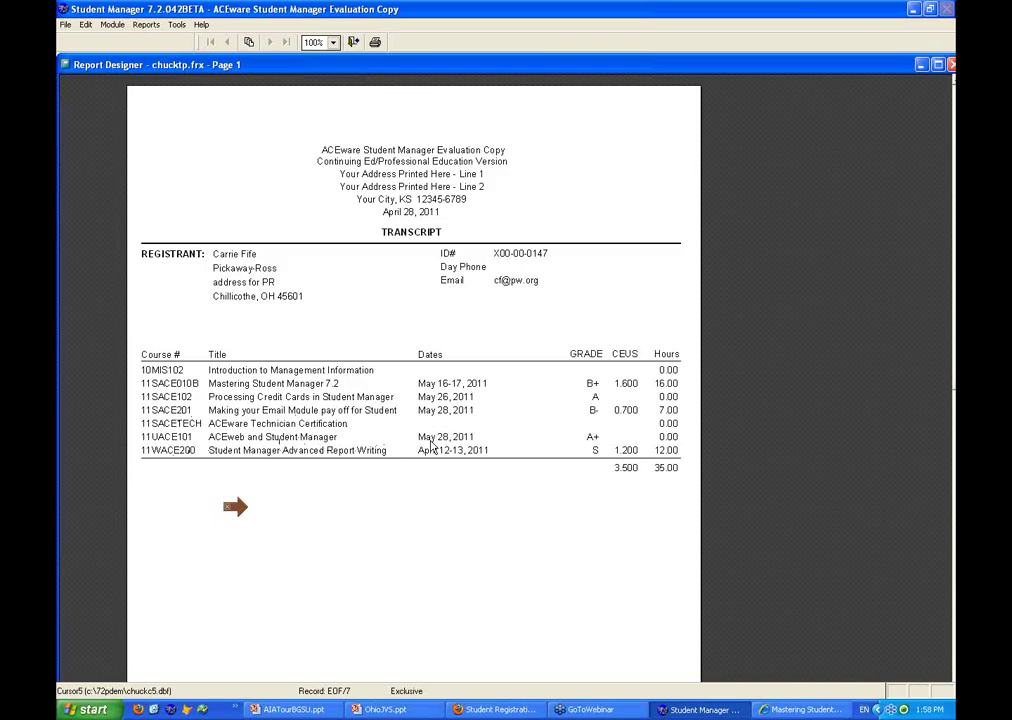
left_click(358, 44)
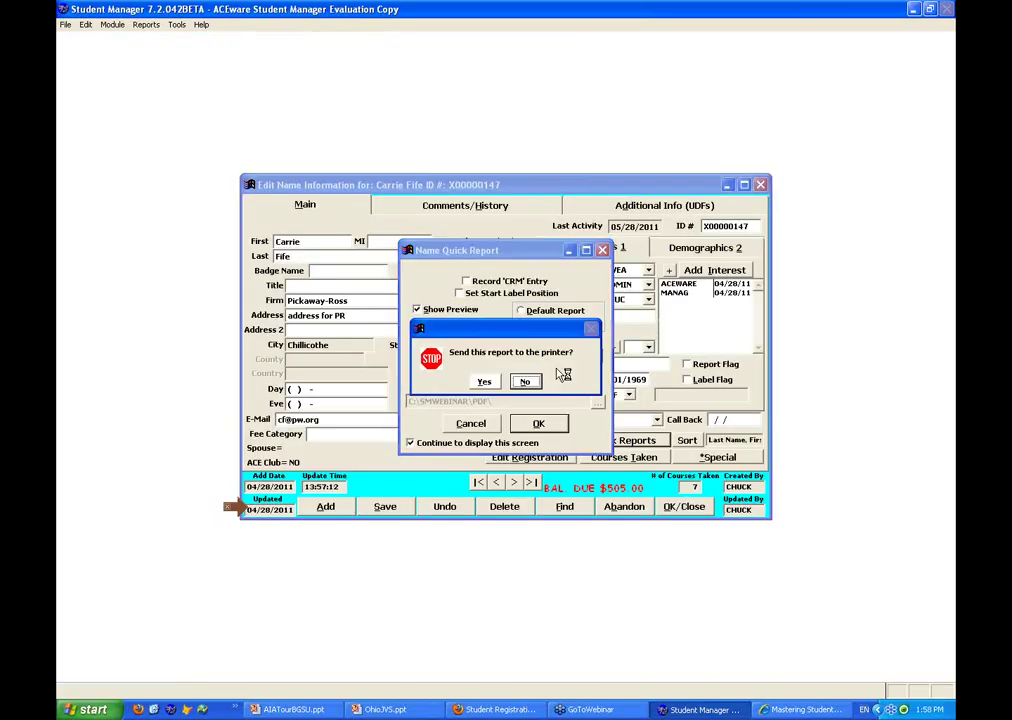
left_click(524, 381)
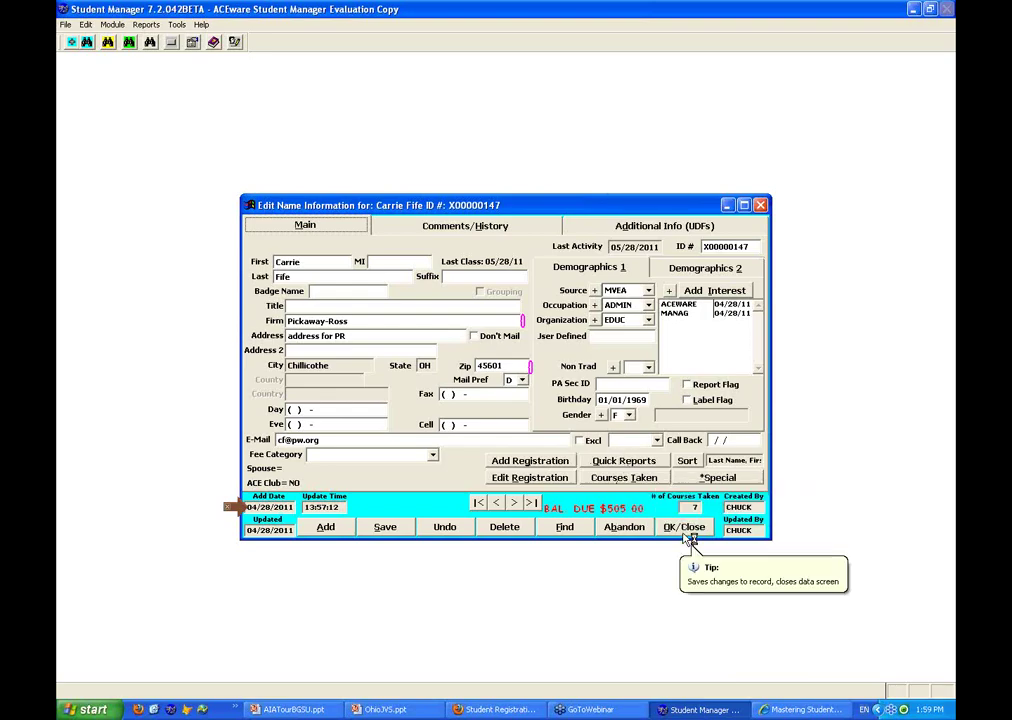
left_click(686, 527)
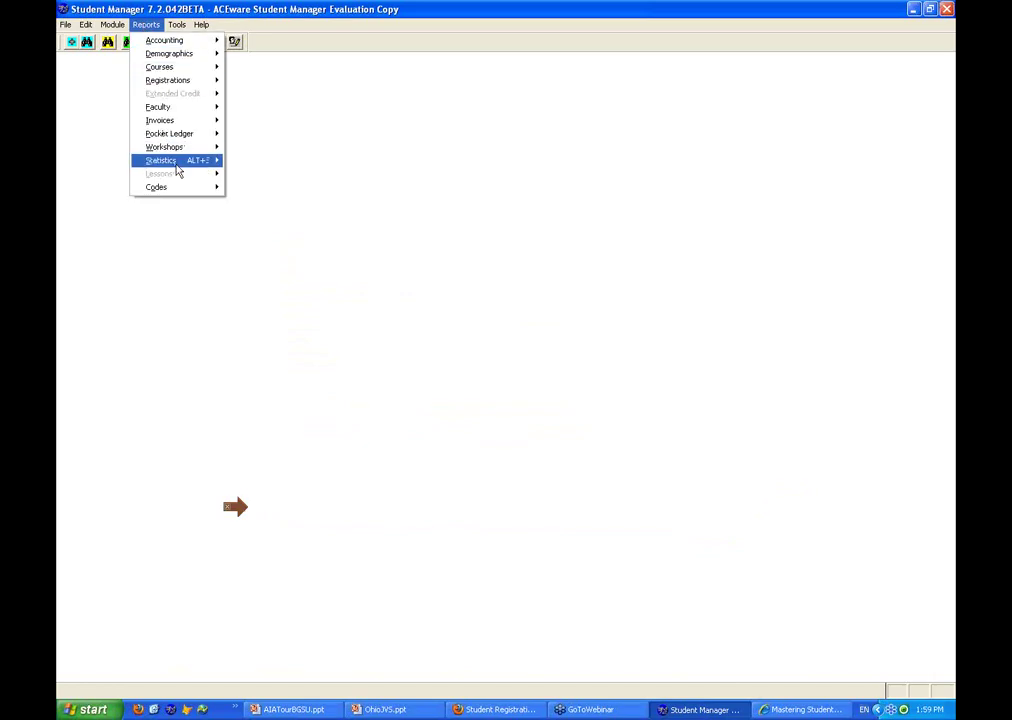
Go to Reports > Statistics > Names and choose the Demographic Summary report
mouse_move(176, 165)
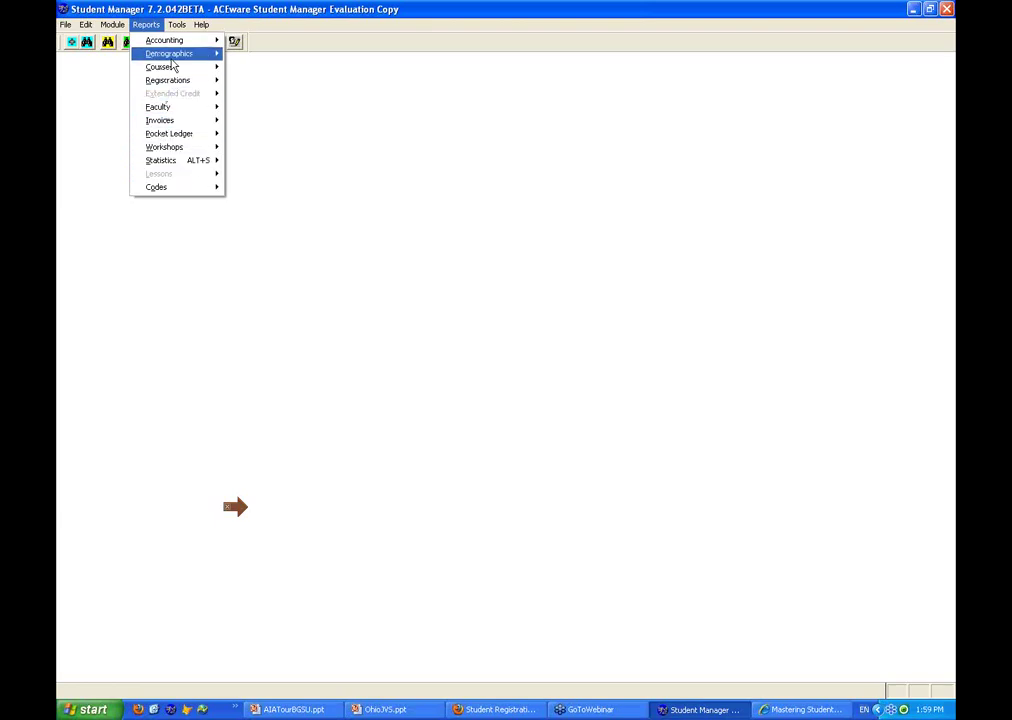
mouse_move(172, 45)
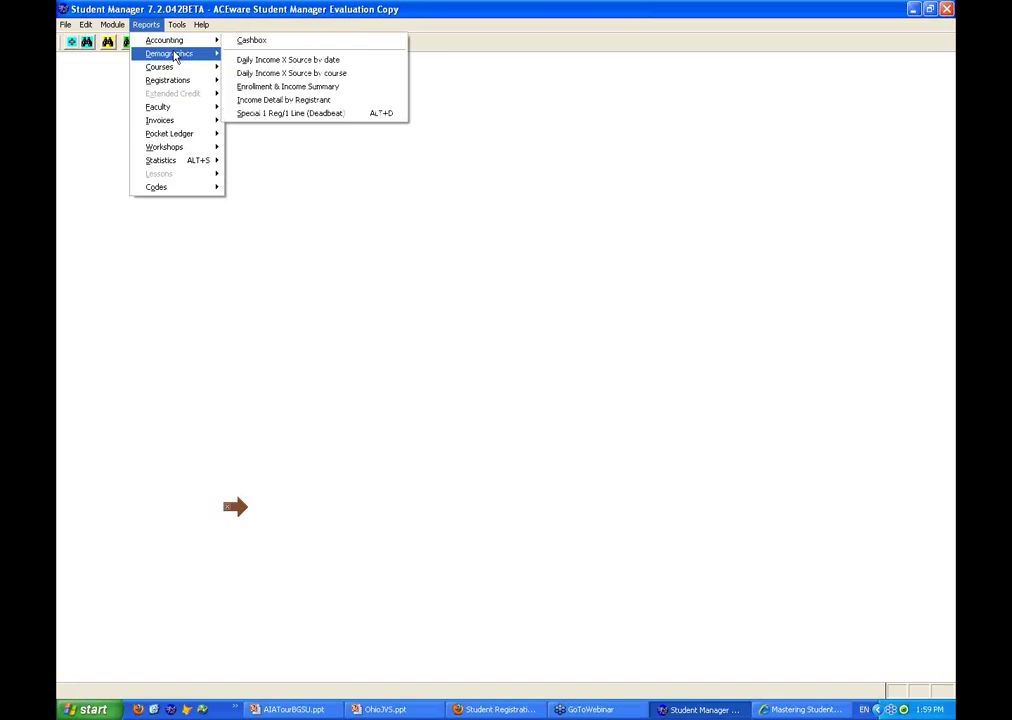
mouse_move(196, 70)
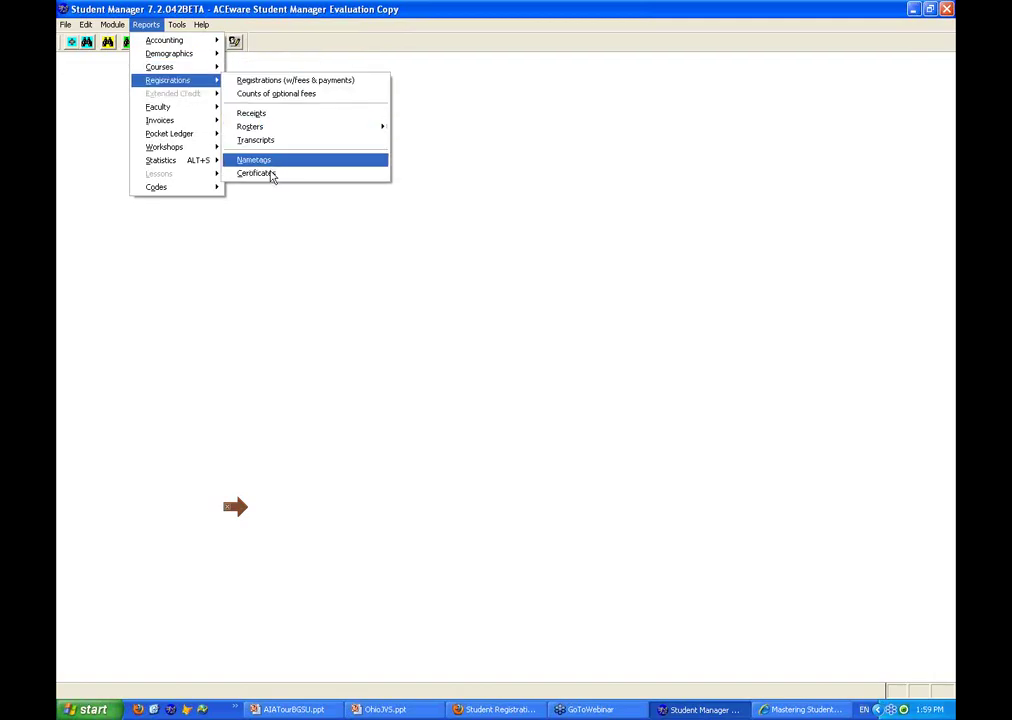
mouse_move(182, 112)
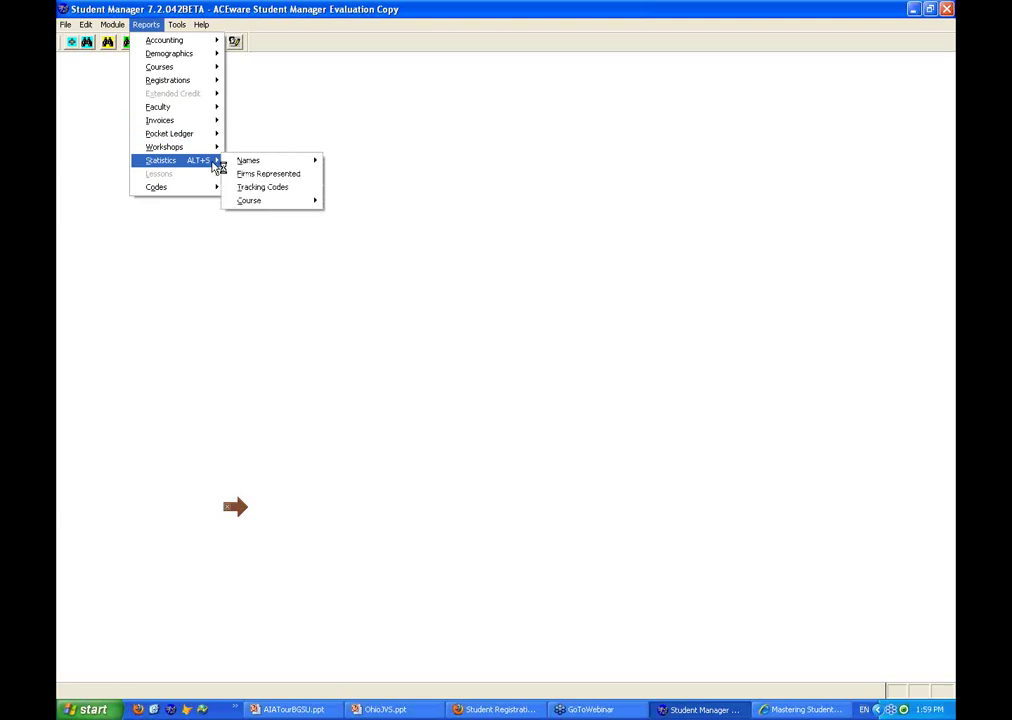
mouse_move(255, 161)
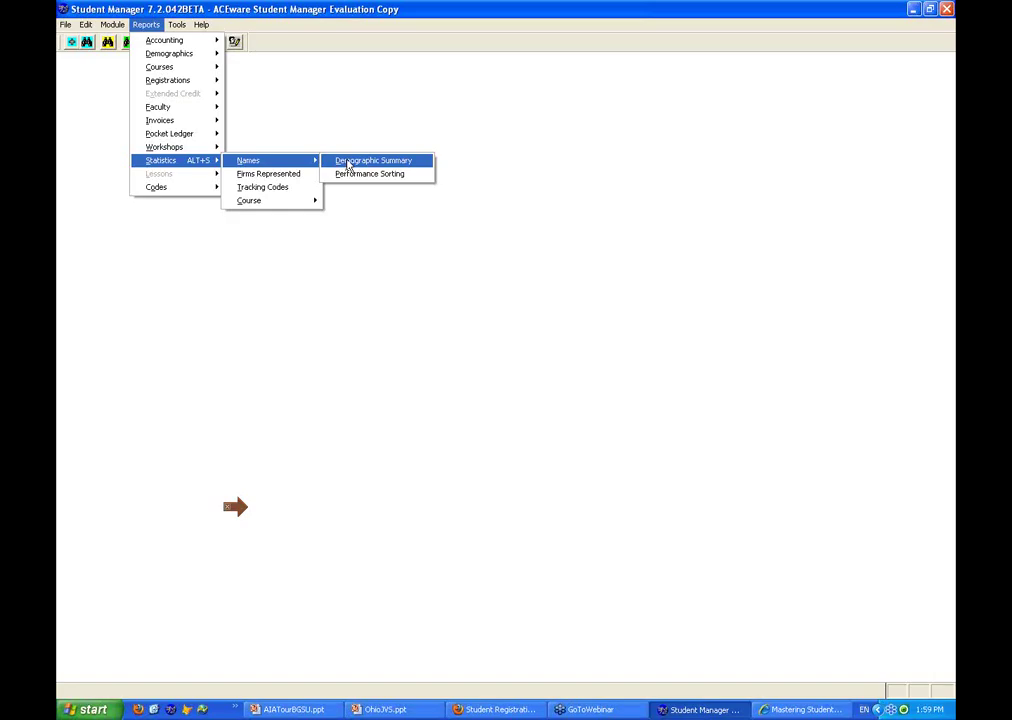
left_click(348, 163)
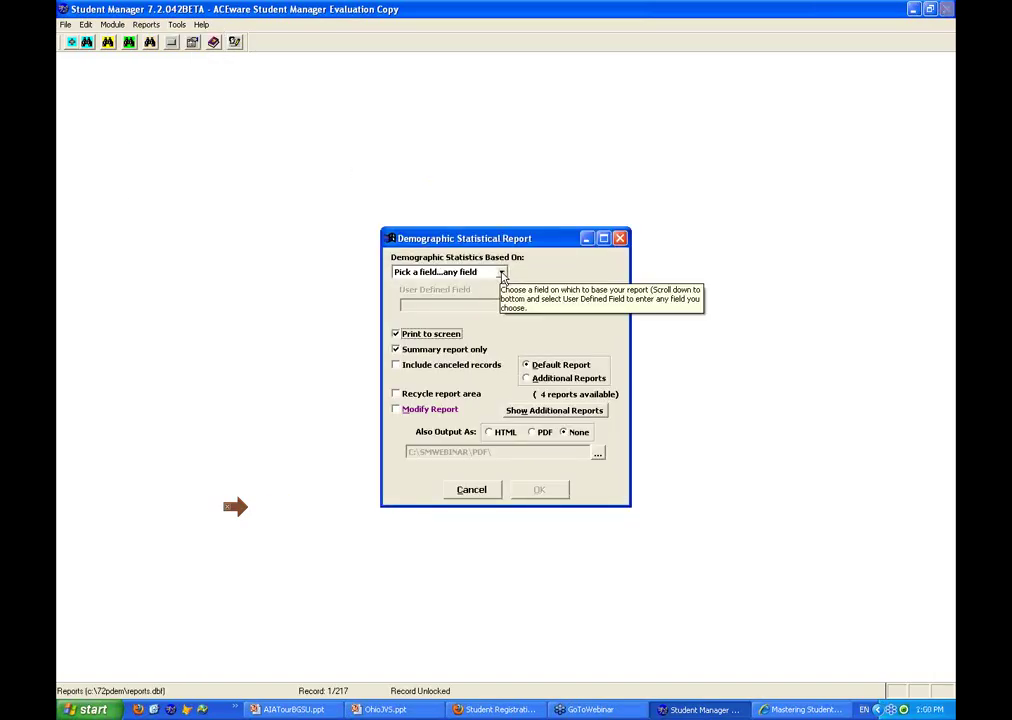
Base the Demographic Summary statistics on Ethnicity and run it to reach the saved-query list
left_click(505, 273)
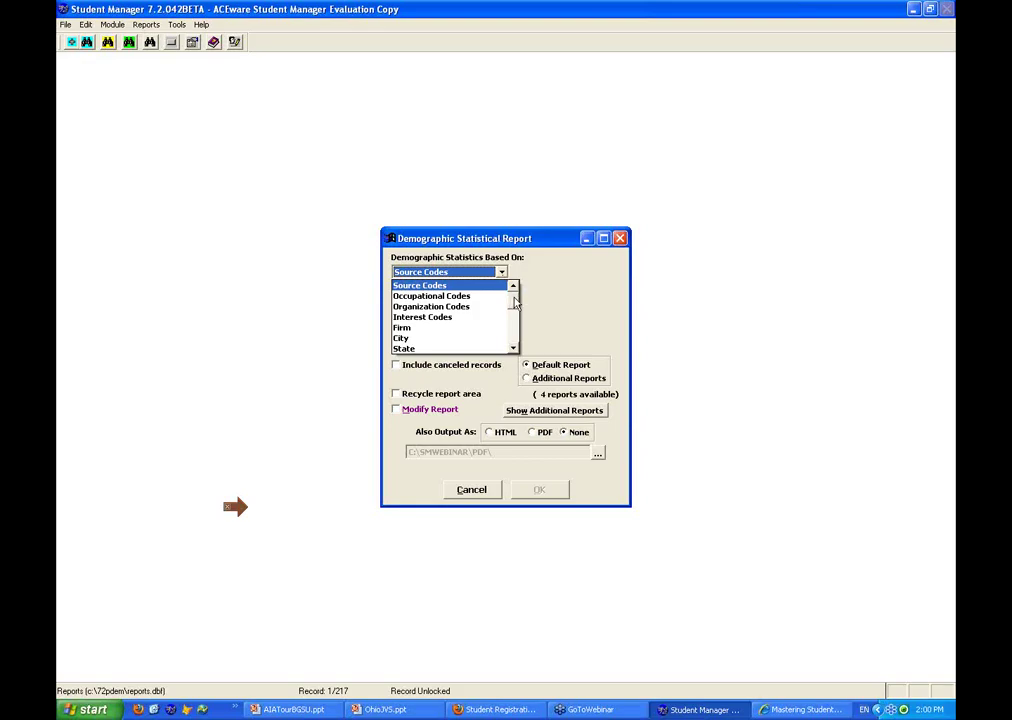
left_click_drag(515, 303, 513, 350)
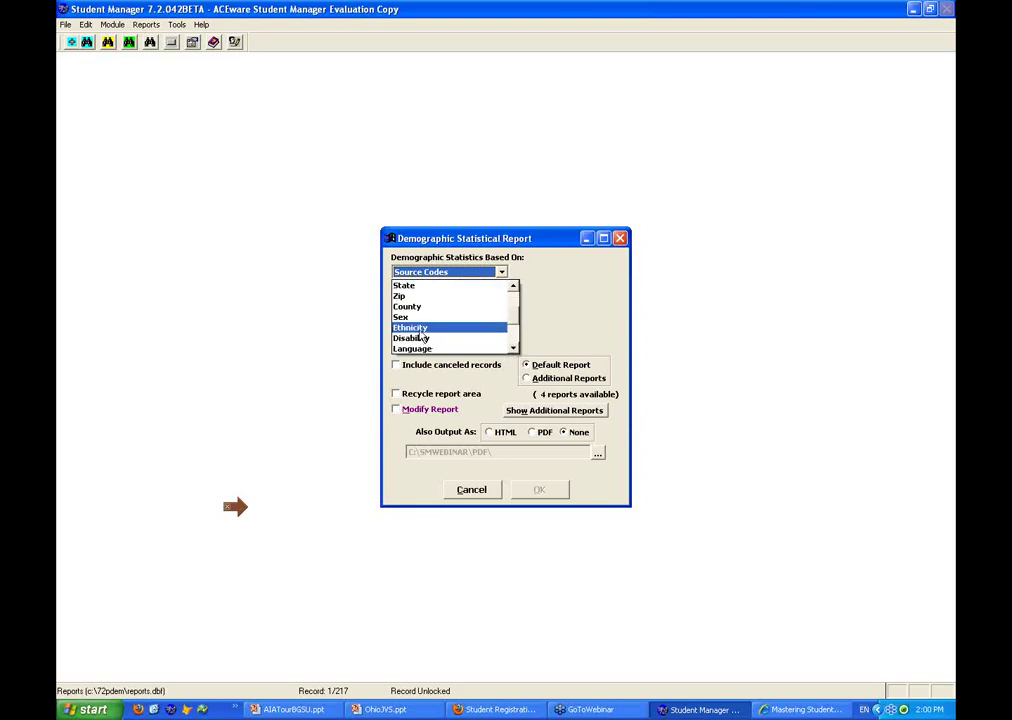
left_click(418, 329)
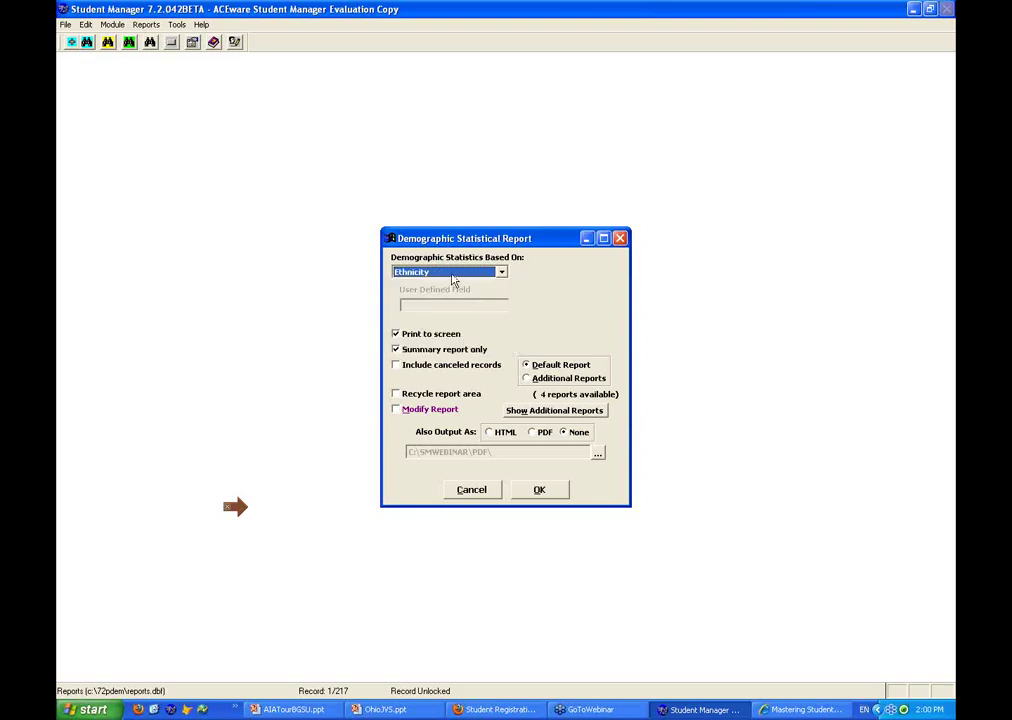
left_click(545, 492)
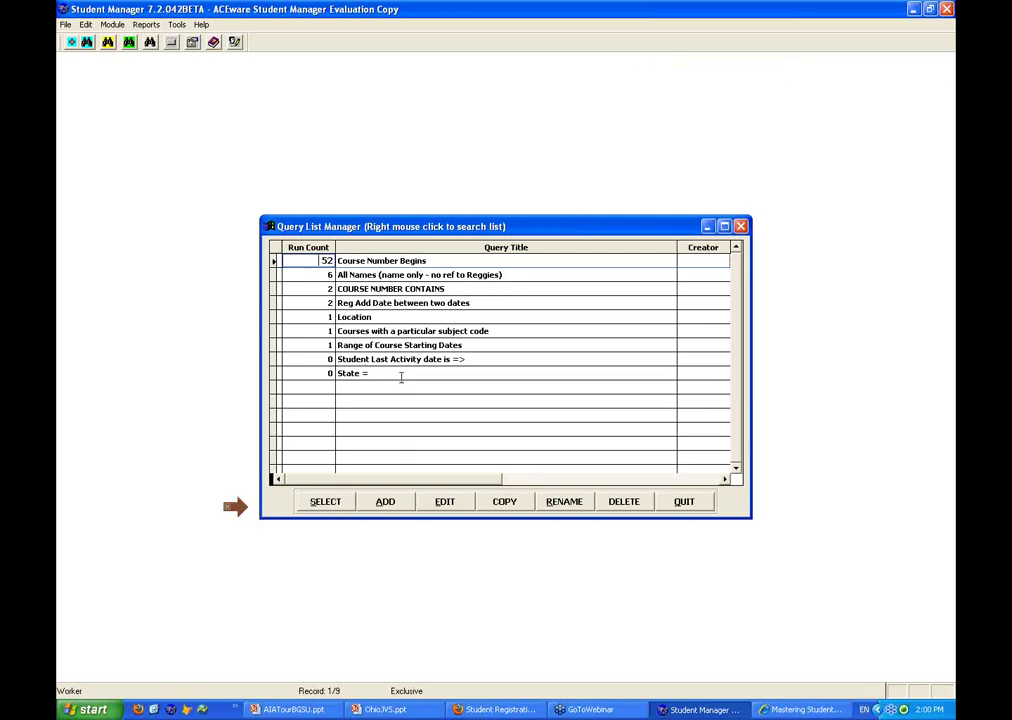
Limit the ethnicity summary to courses beginning with 11, include amounts due, then close the preview
left_click(325, 501)
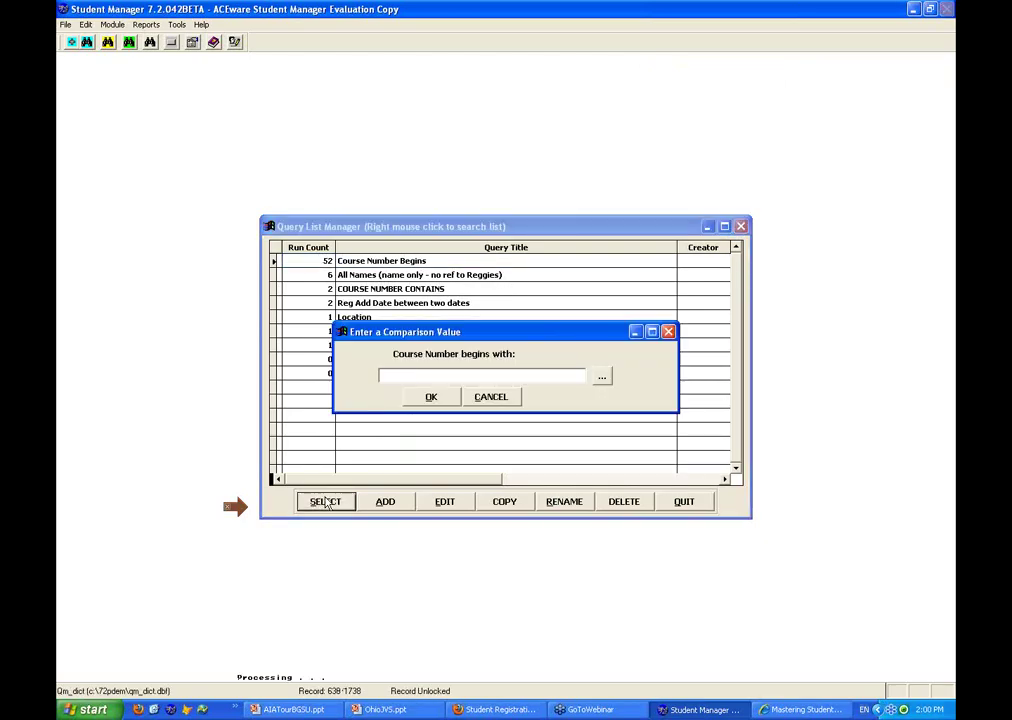
type("11")
left_click(445, 400)
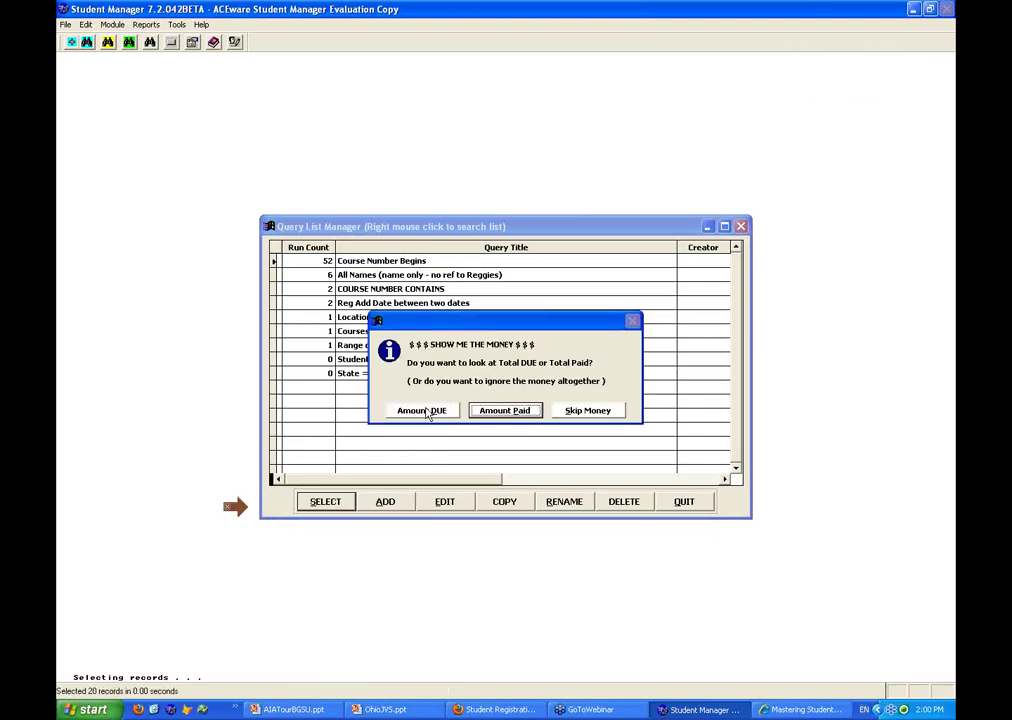
left_click(421, 410)
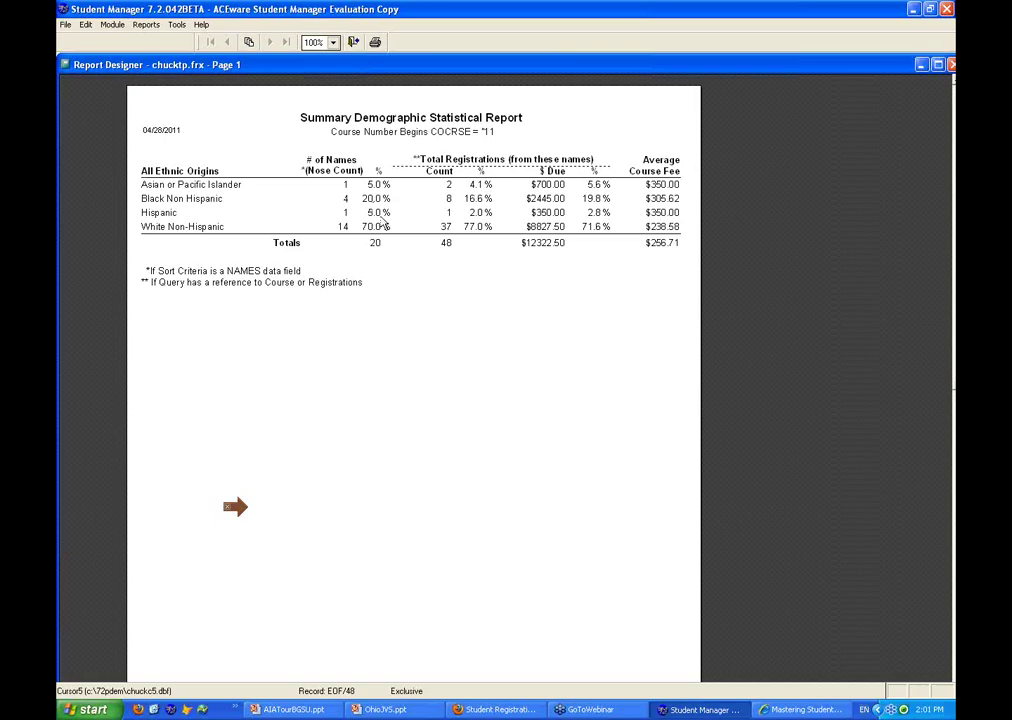
key("Escape")
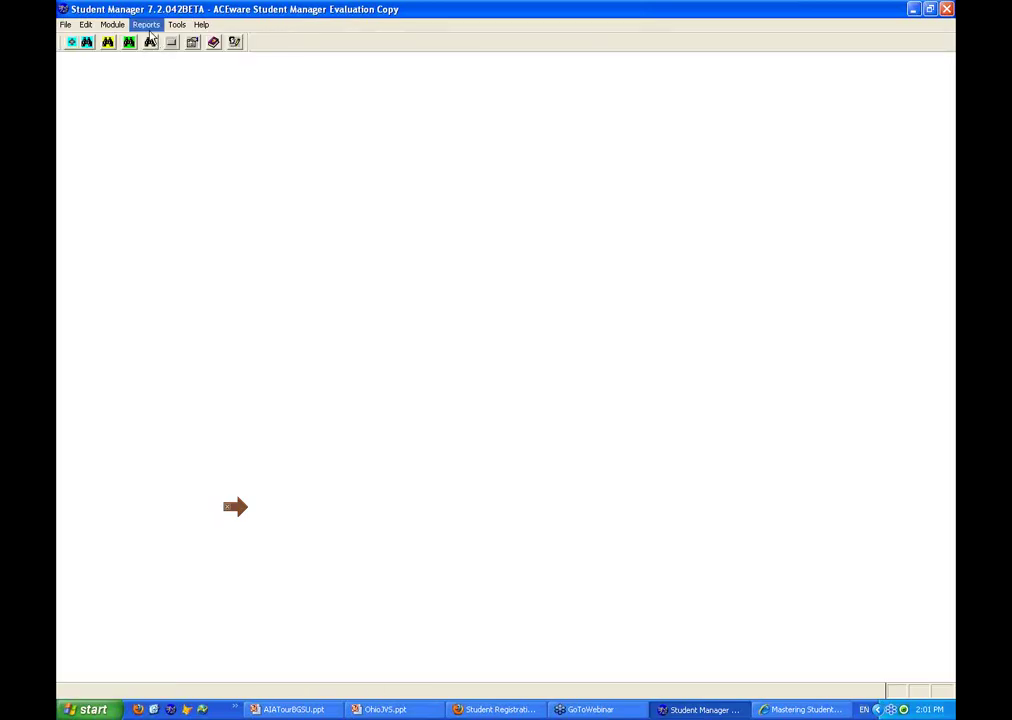
Run Accounting's Special 1 Reg/1 Line (Deadbeat) report using the Additional Reports option
left_click(148, 26)
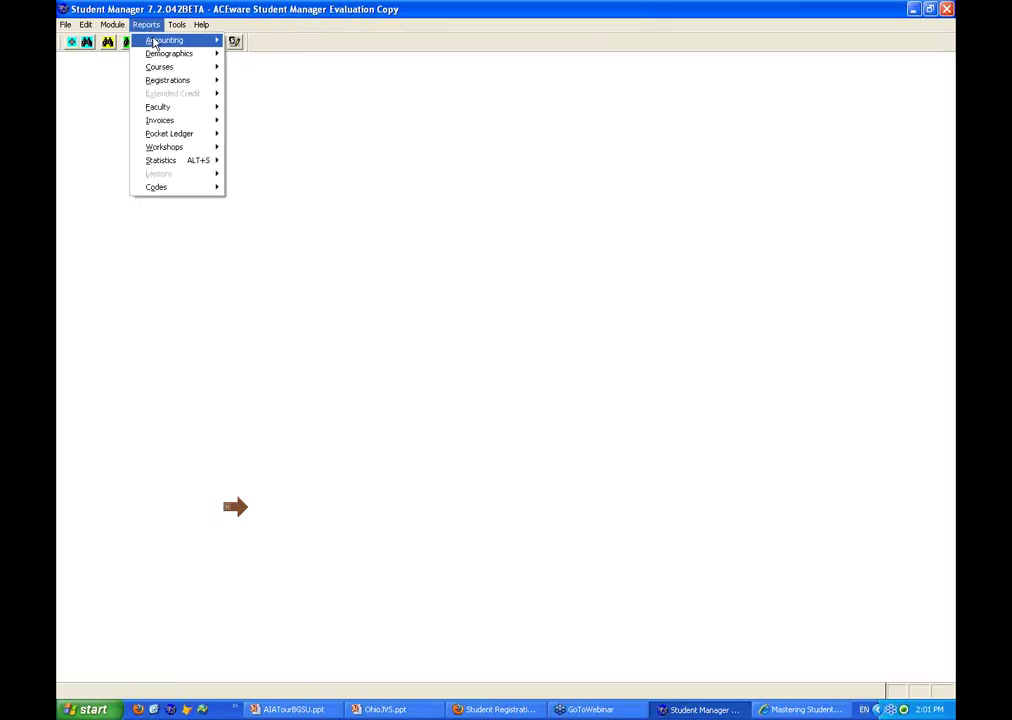
mouse_move(154, 42)
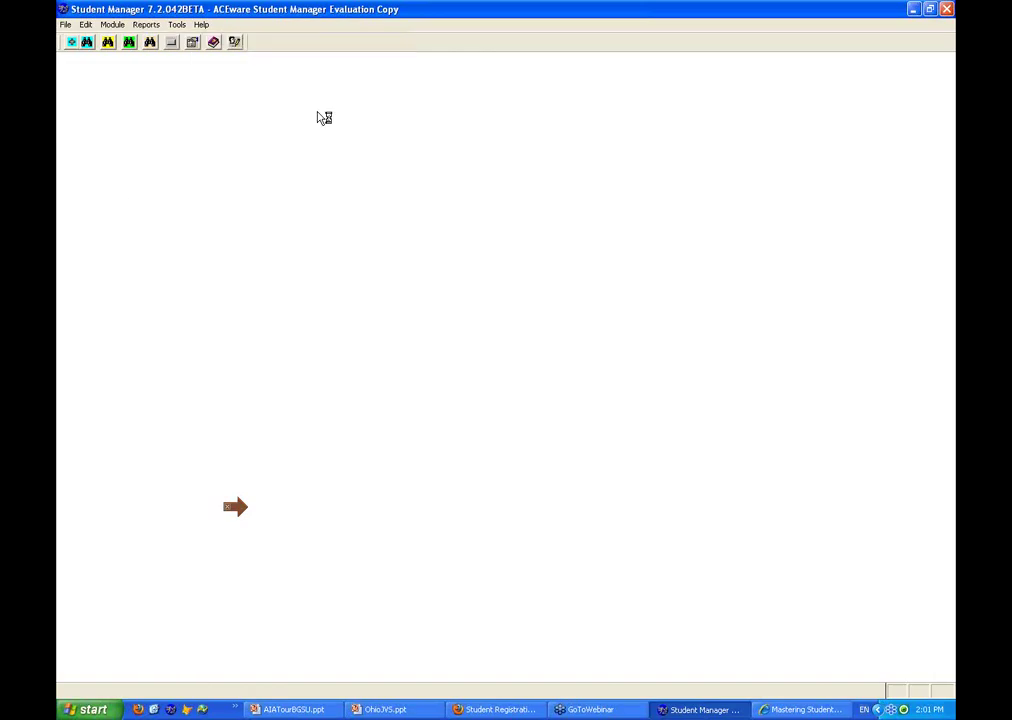
left_click(571, 420)
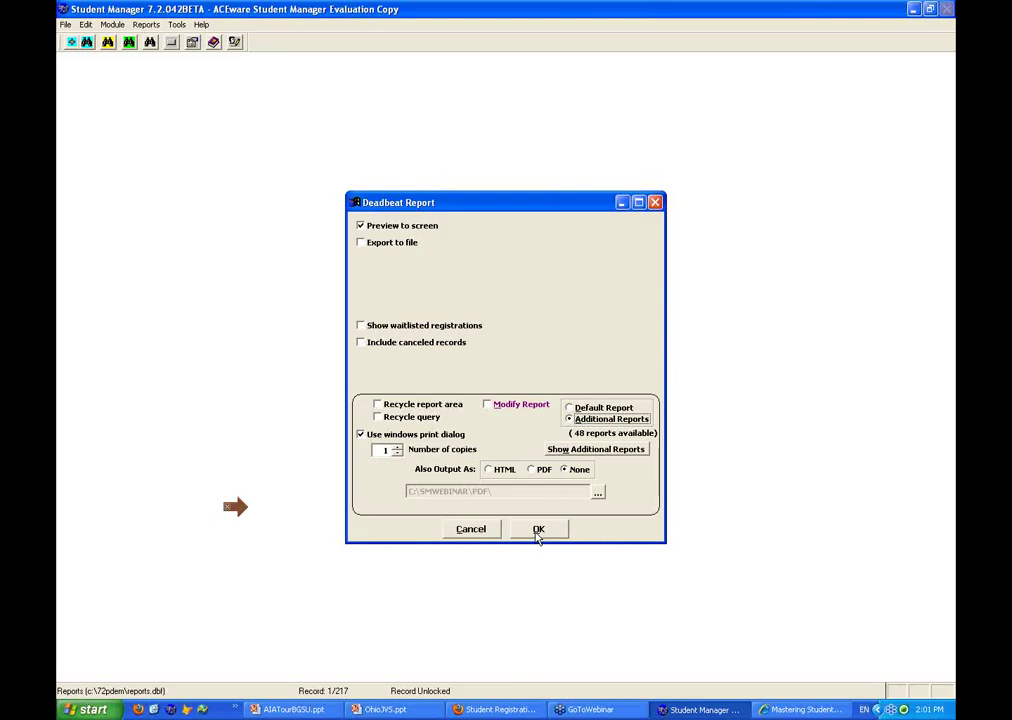
left_click(538, 530)
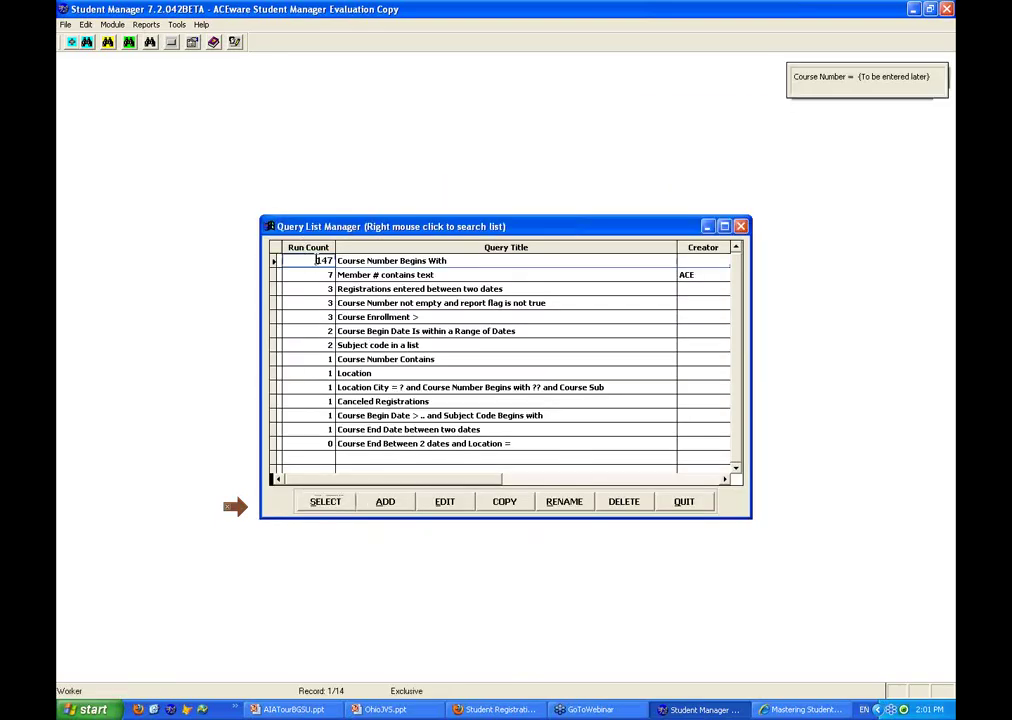
Limit the Deadbeat report to courses beginning with 10, without due and paid amounts
left_click(332, 502)
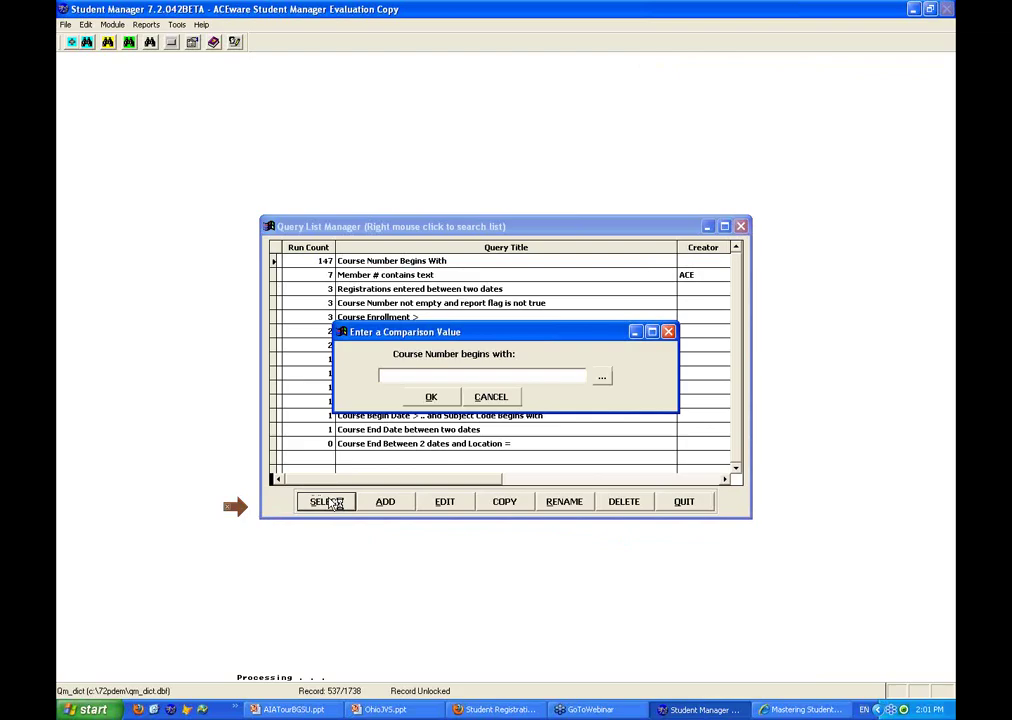
type("10")
left_click(431, 397)
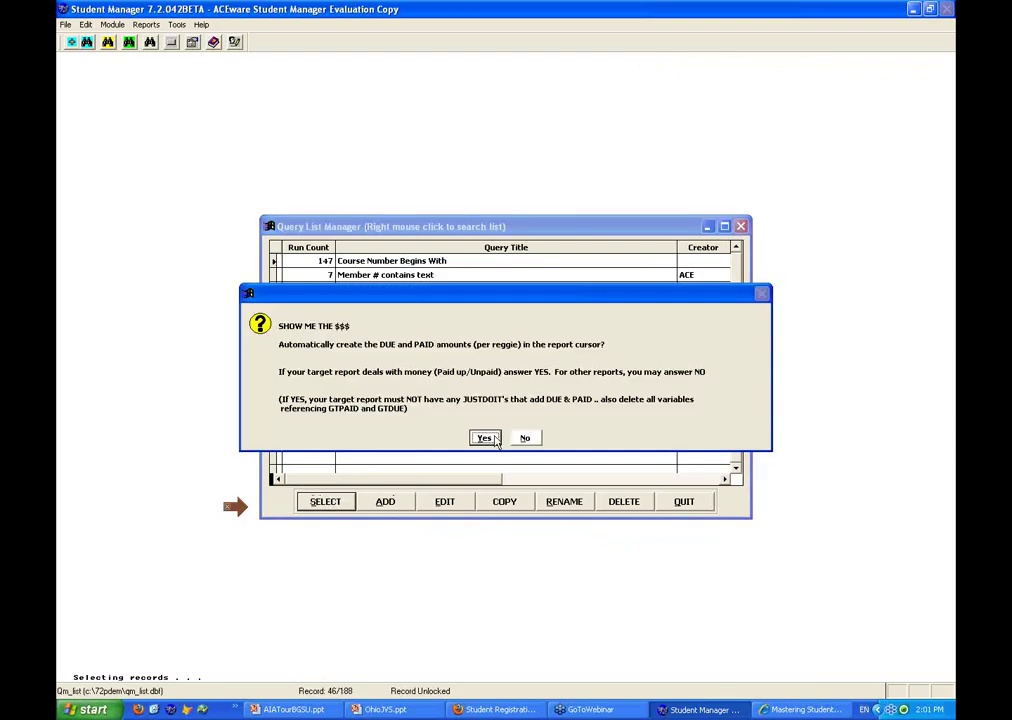
left_click(525, 438)
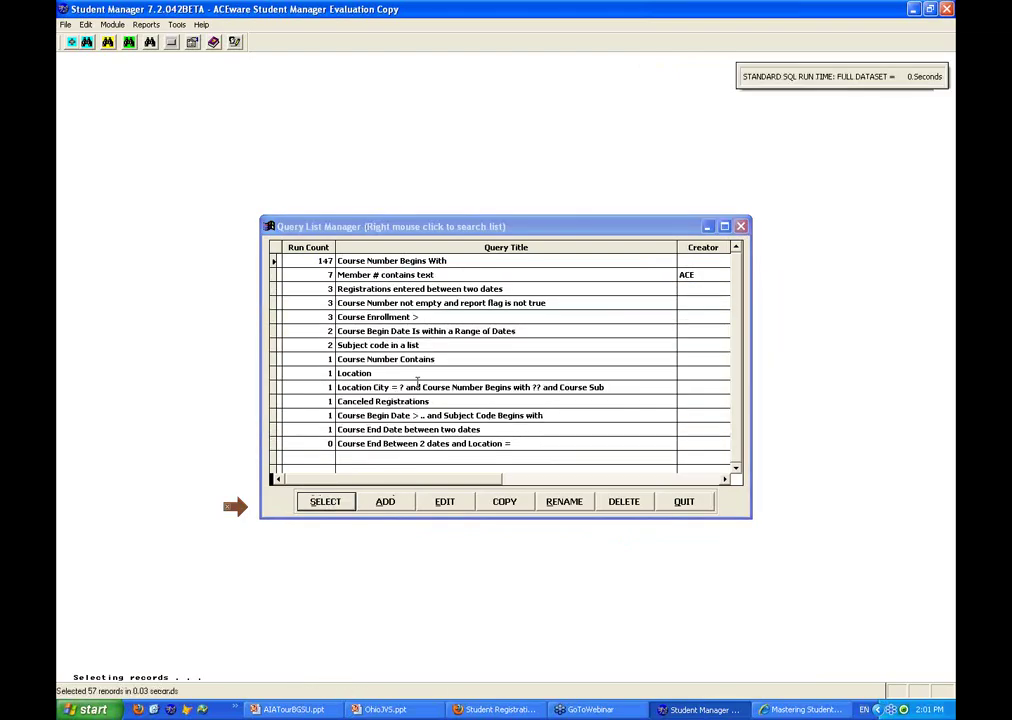
Select and run the Code Analyzer report from the additional reports list
type("C")
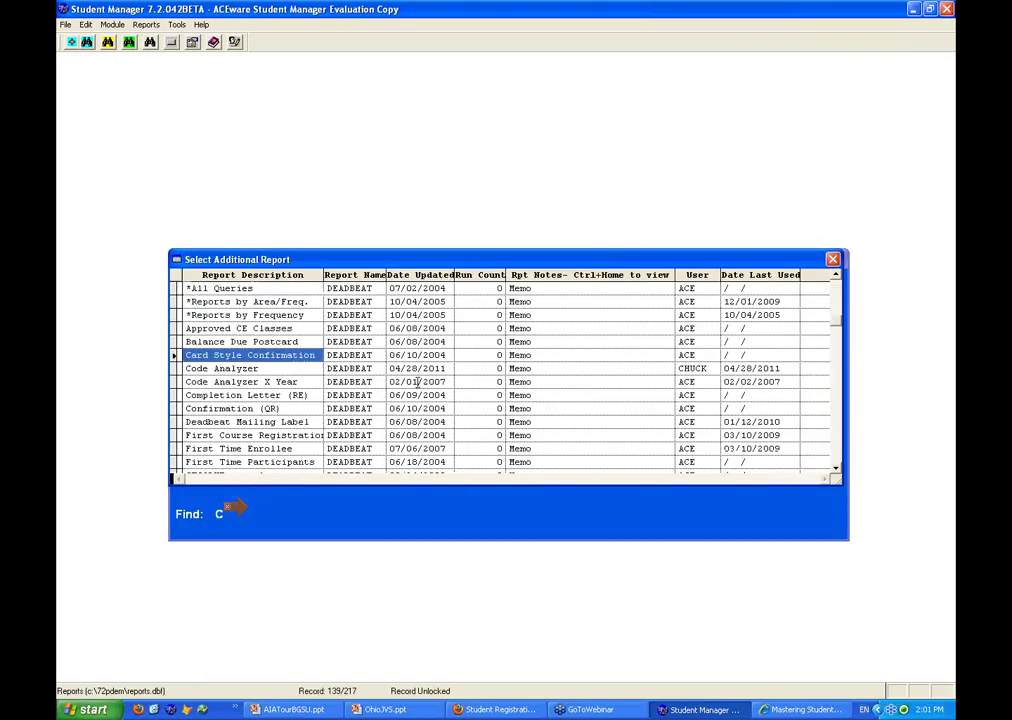
left_click(256, 368)
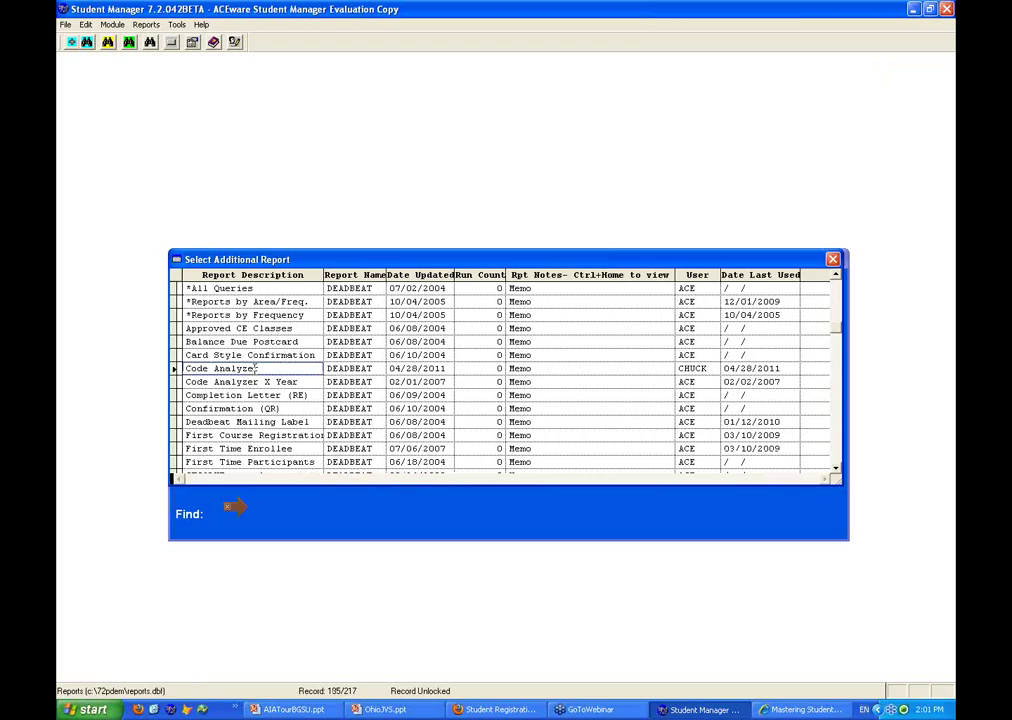
double_click(256, 368)
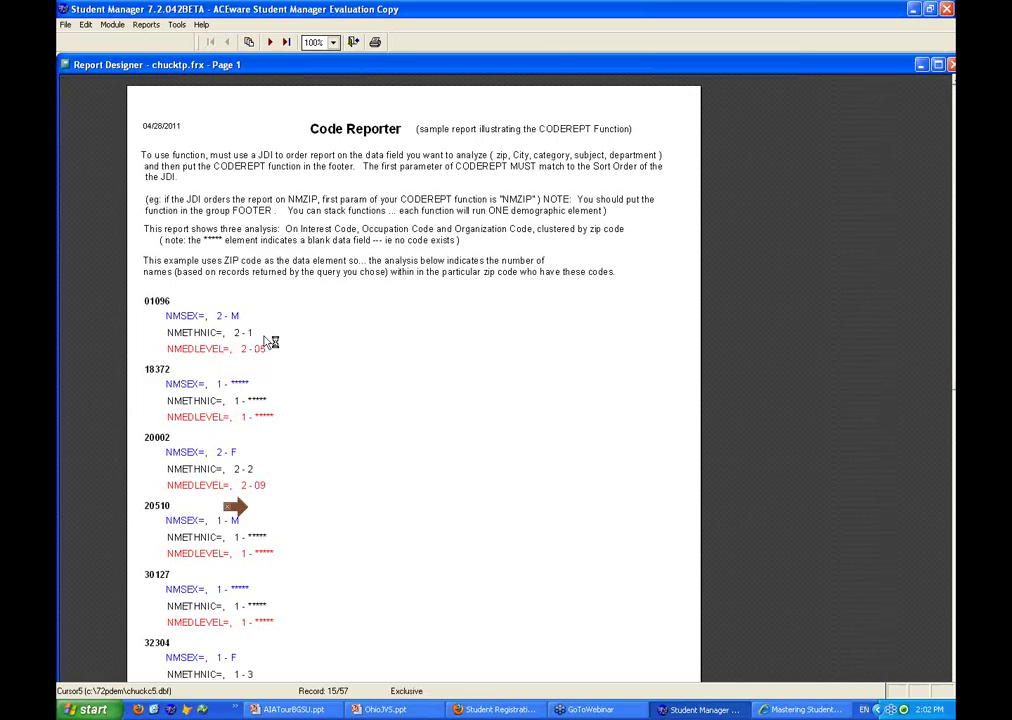
Review both Code Reporter pages at whole-page and 100% zoom, then close the preview
scroll(360, 373, "down", 3)
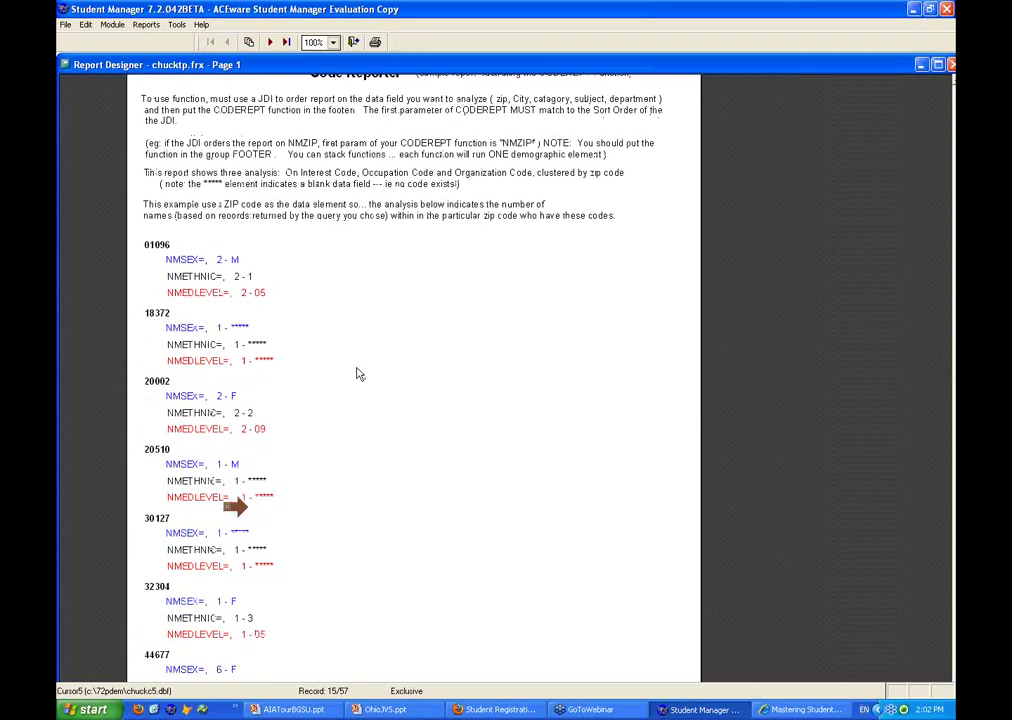
scroll(360, 373, "up", 3)
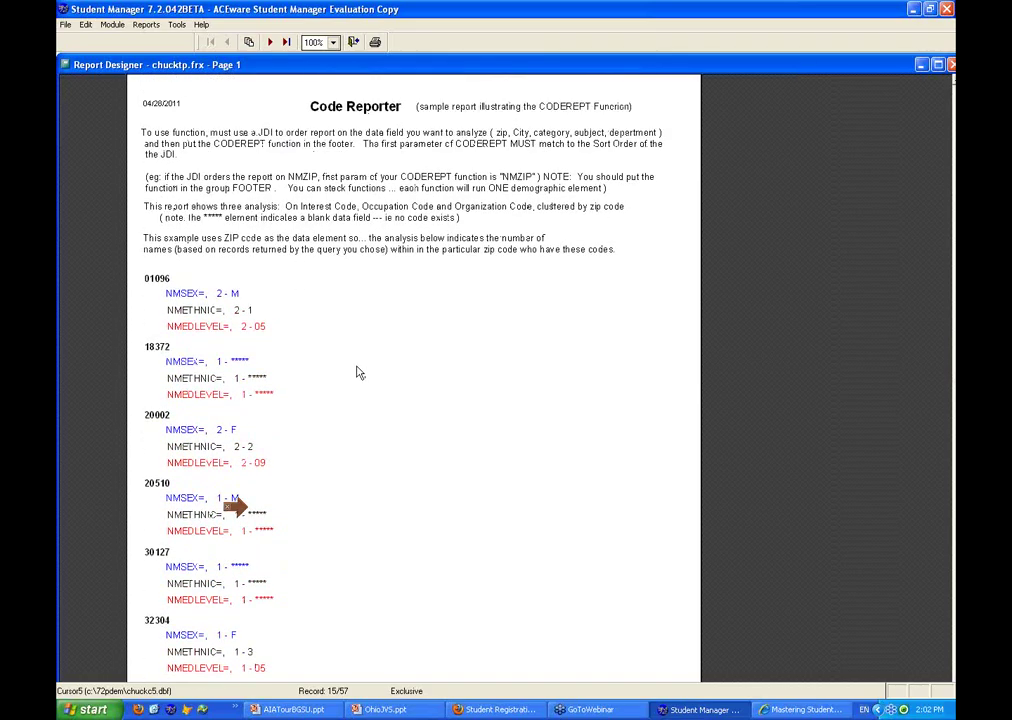
scroll(360, 373, "down", 3)
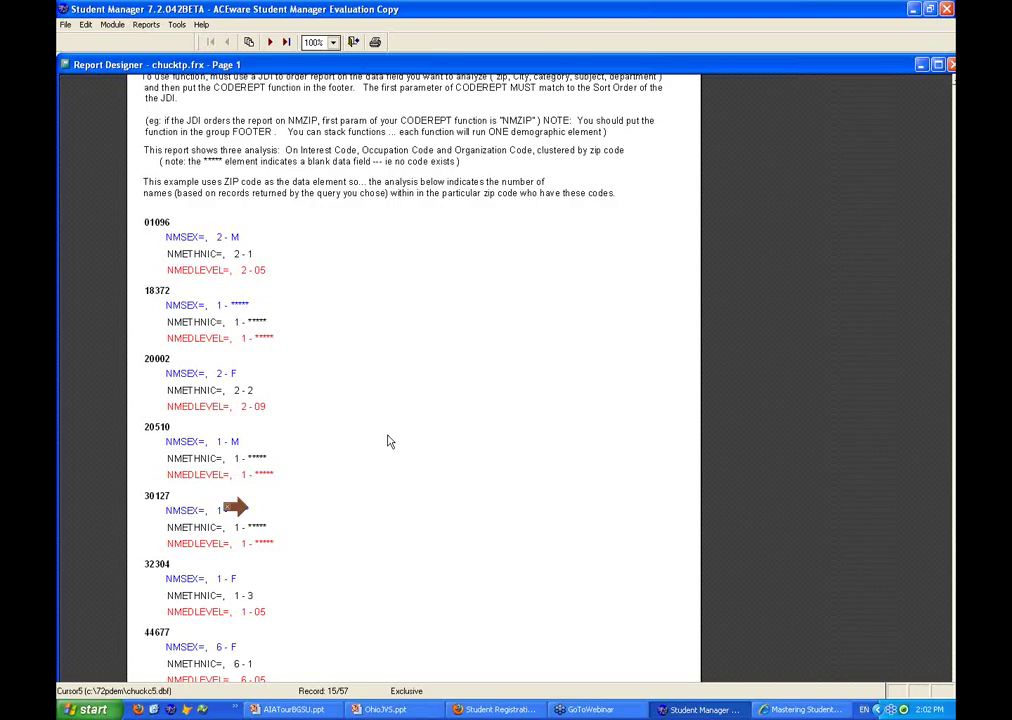
left_click(297, 610)
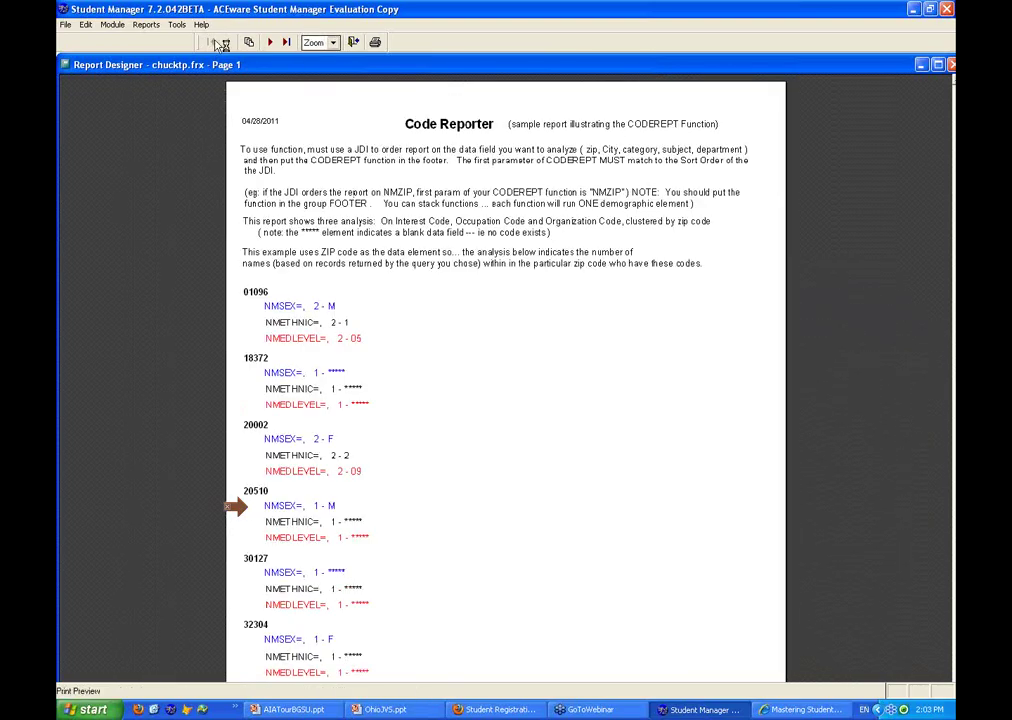
left_click(270, 42)
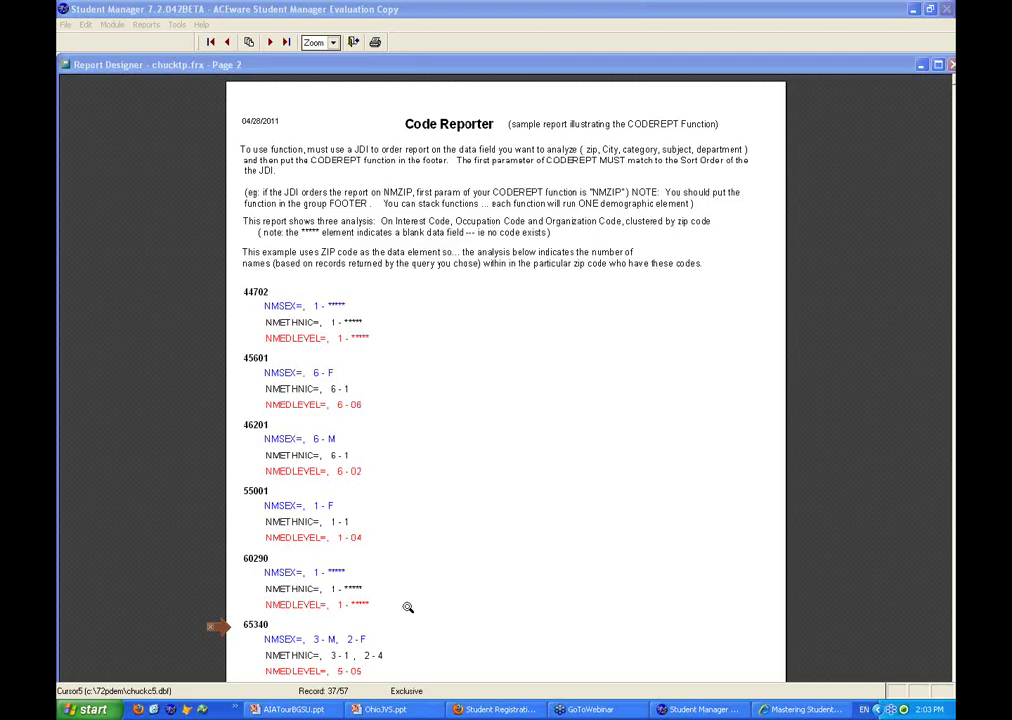
left_click(408, 607)
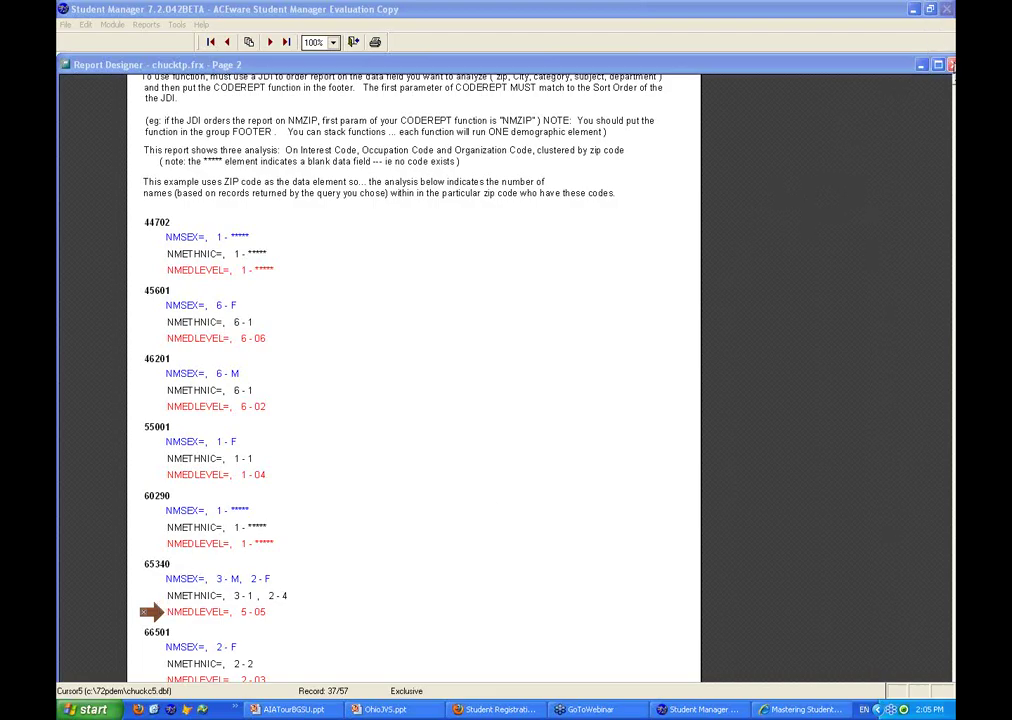
left_click(951, 64)
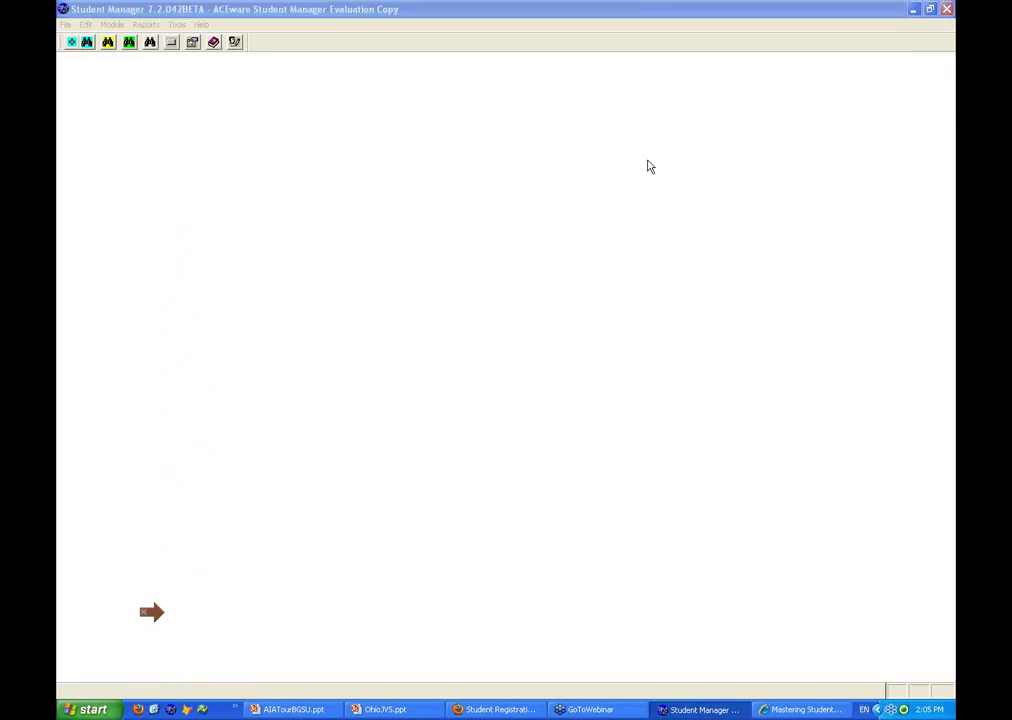
Start Reports > Statistics > Names > Performance Sorting for the Top Dog report
left_click(148, 26)
mouse_move(184, 163)
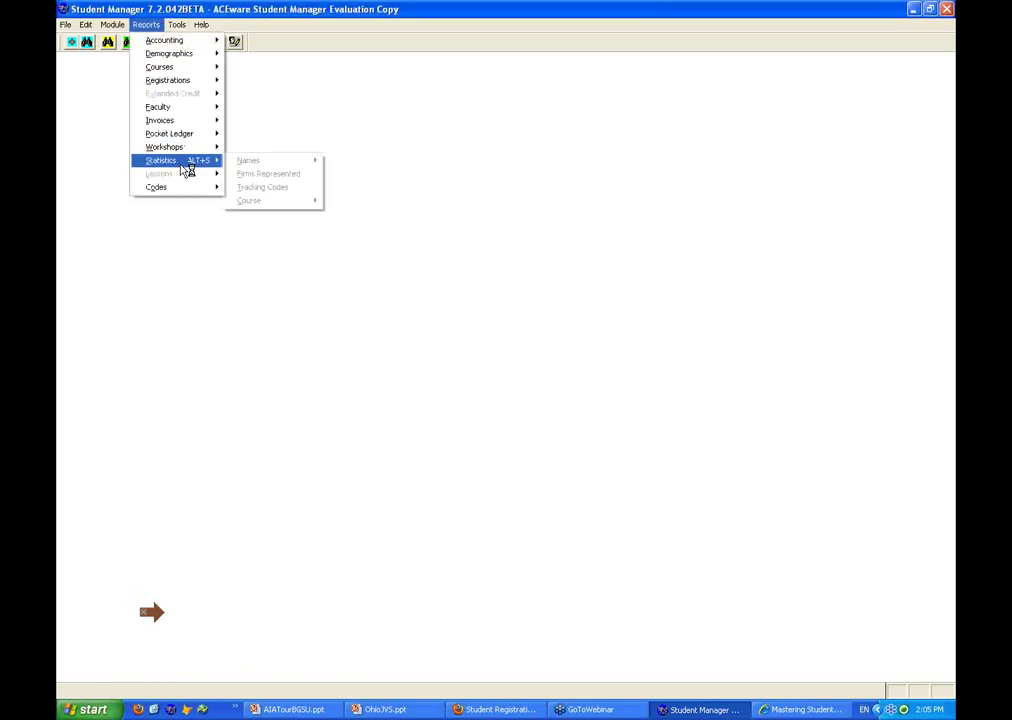
mouse_move(271, 204)
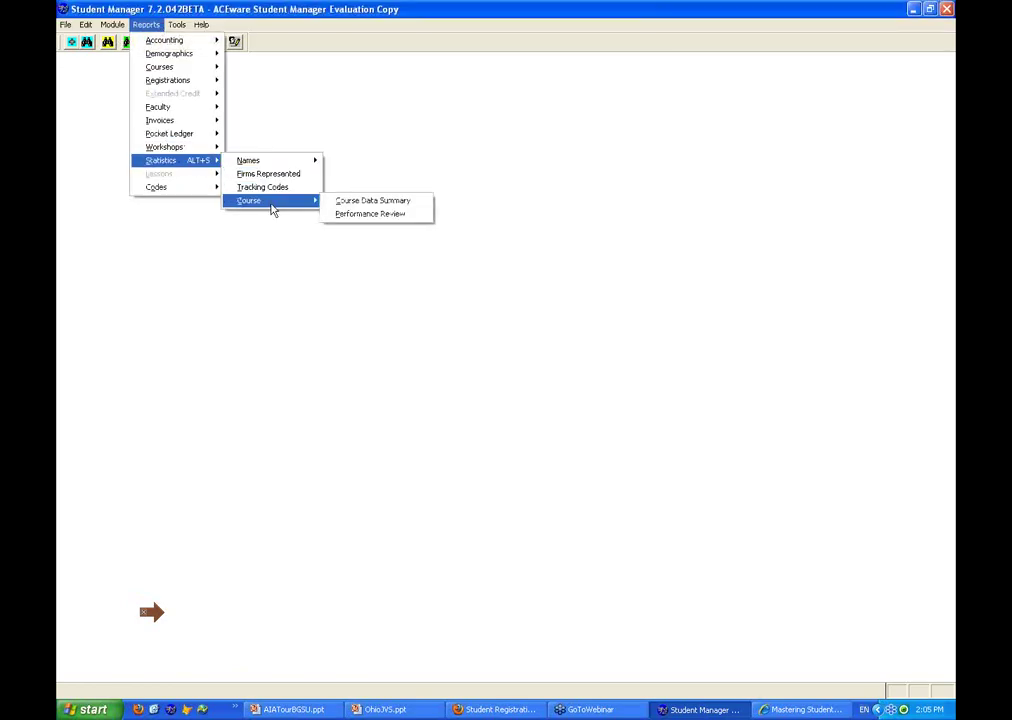
mouse_move(316, 160)
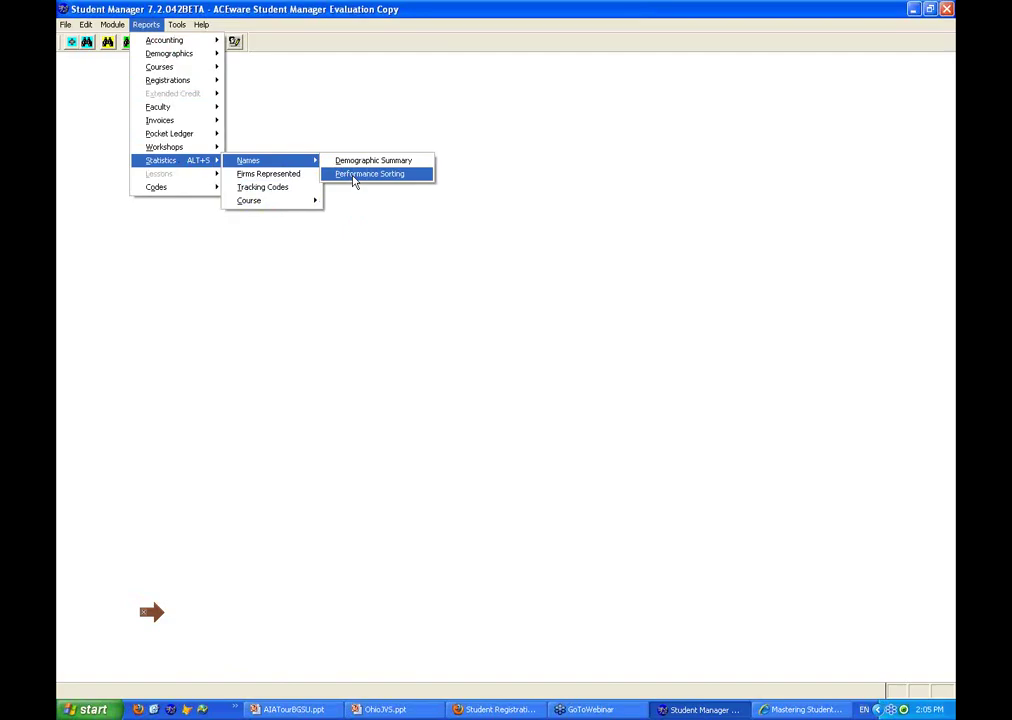
left_click(353, 176)
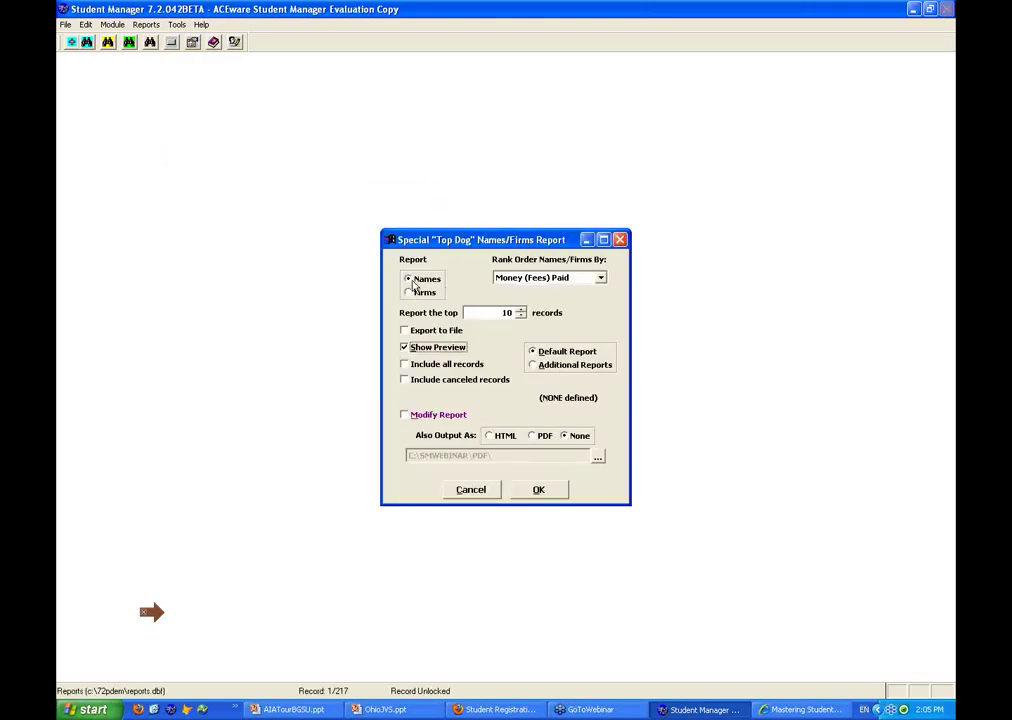
Rank the top 25 names by Money (Fees) Paid and run the Top Dog report
left_click(603, 279)
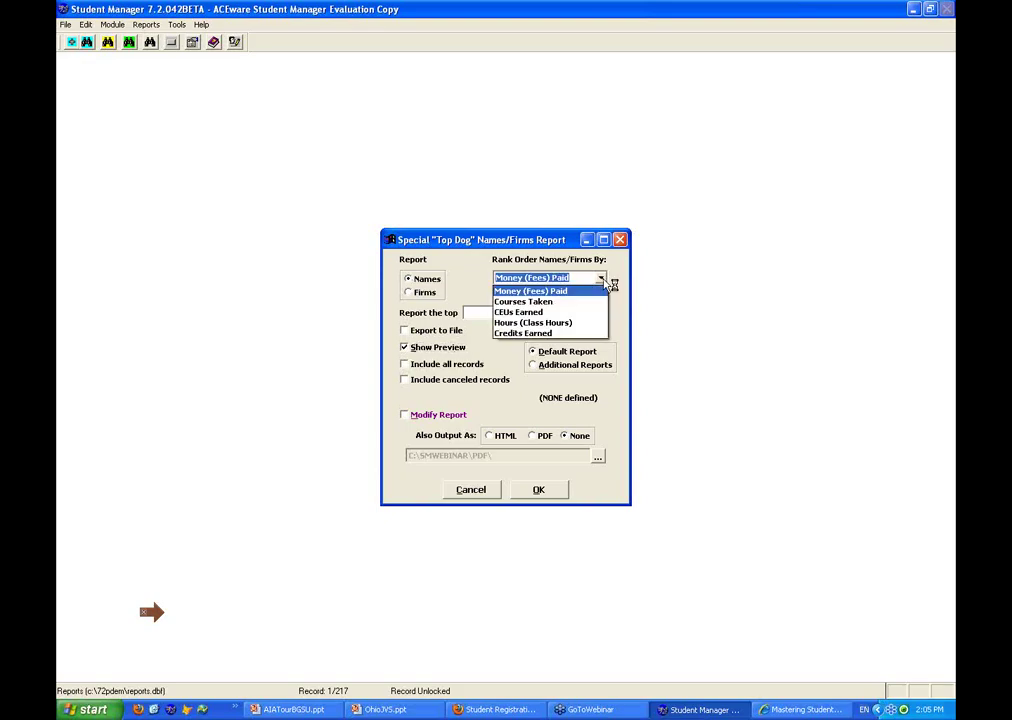
left_click(530, 290)
double_click(505, 313)
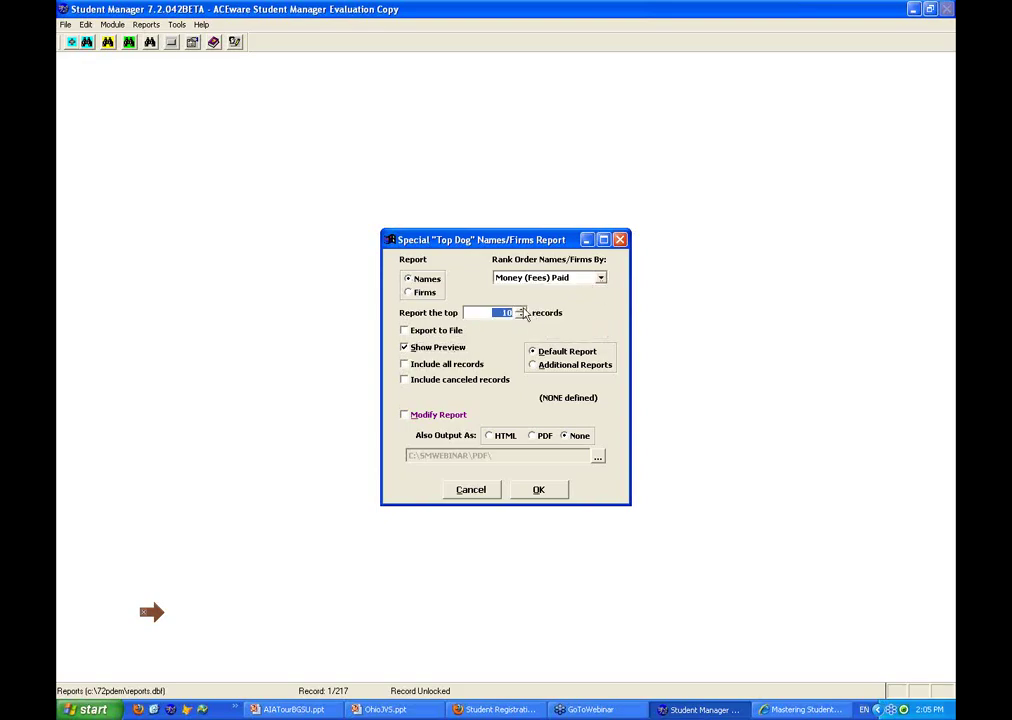
type("25")
left_click(543, 490)
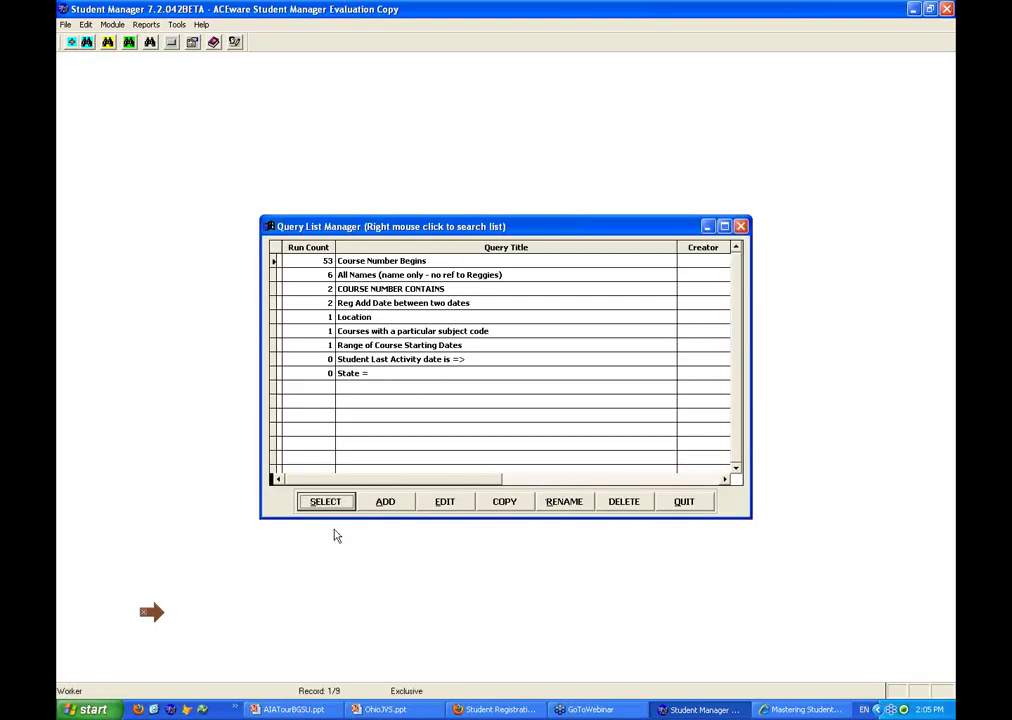
Run Top Dog for courses beginning with 10 using billed amounts, then close it unprinted
left_click(331, 509)
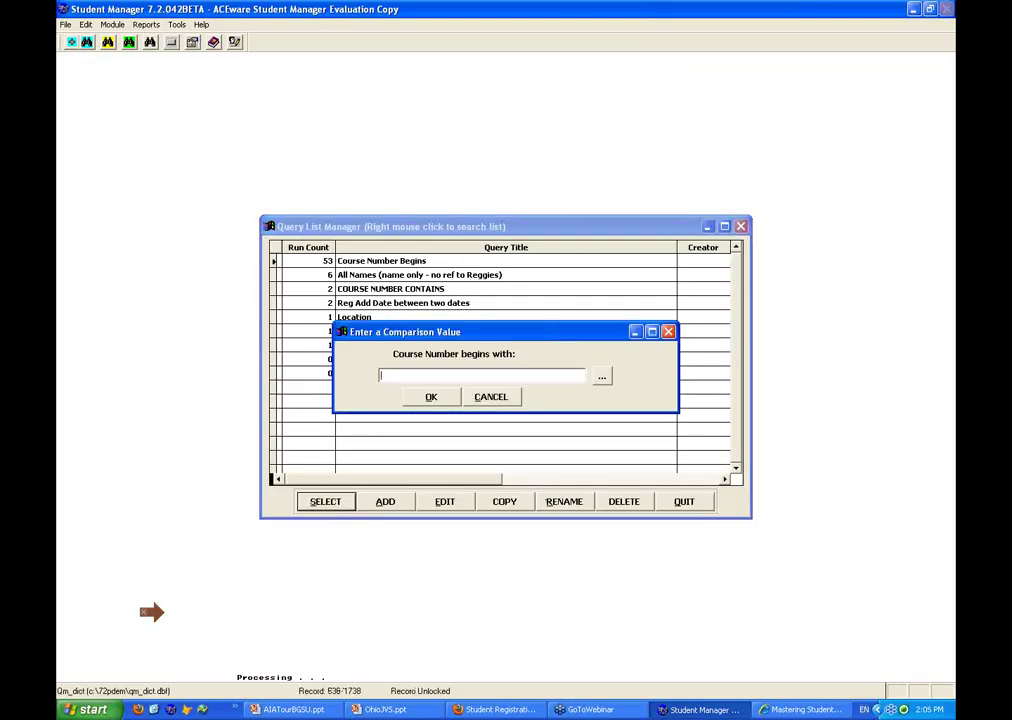
type("10")
left_click(431, 400)
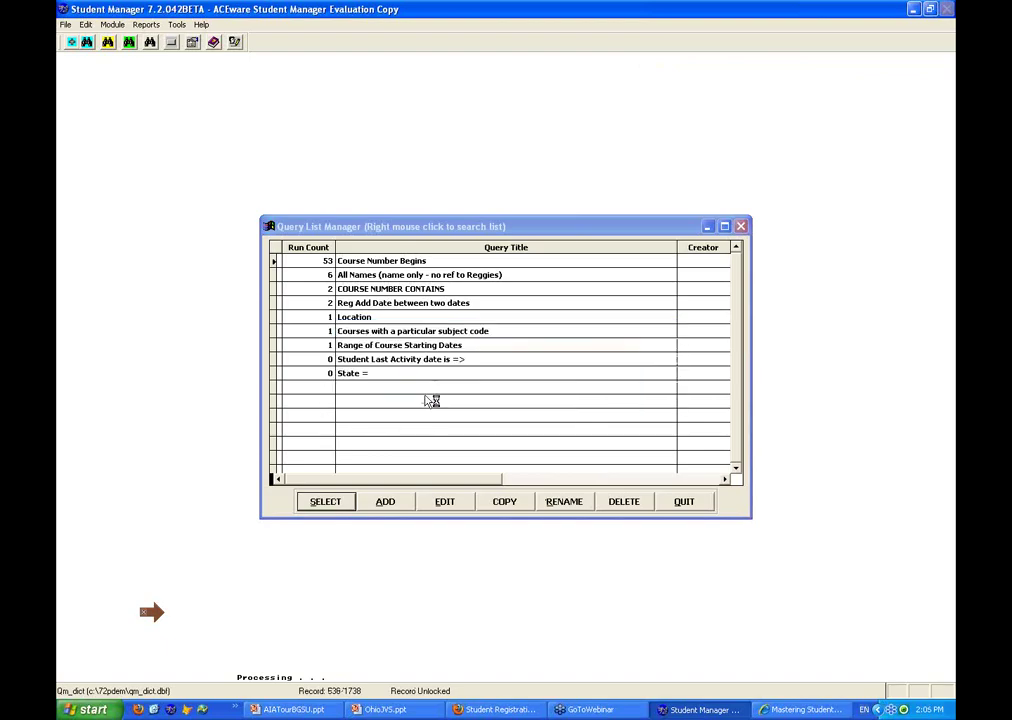
left_click(435, 410)
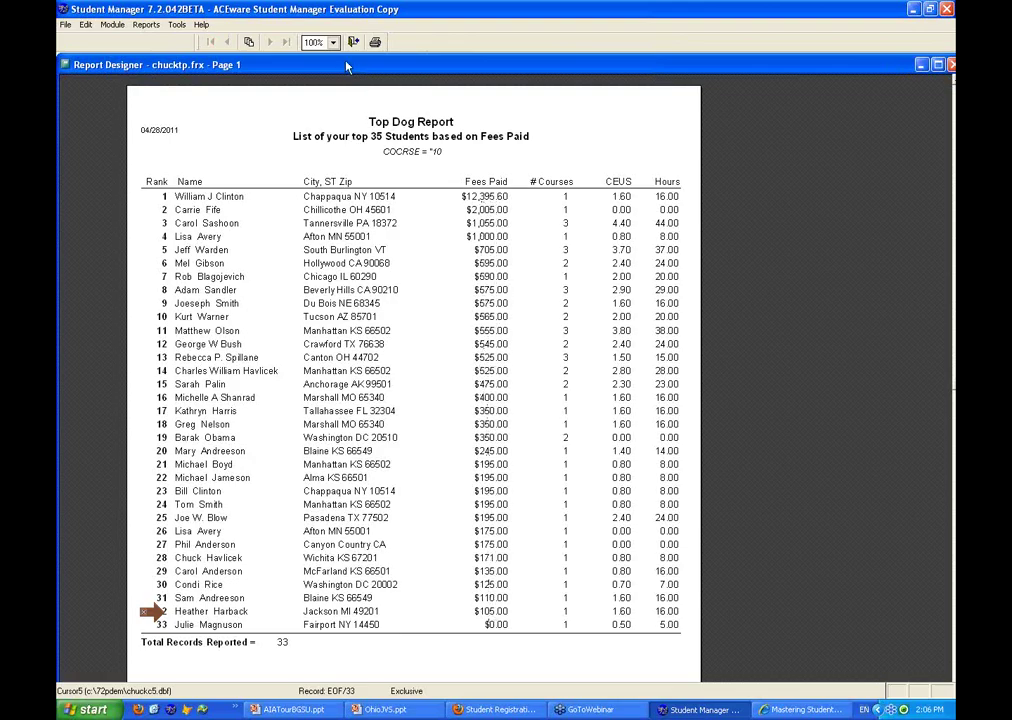
left_click(353, 41)
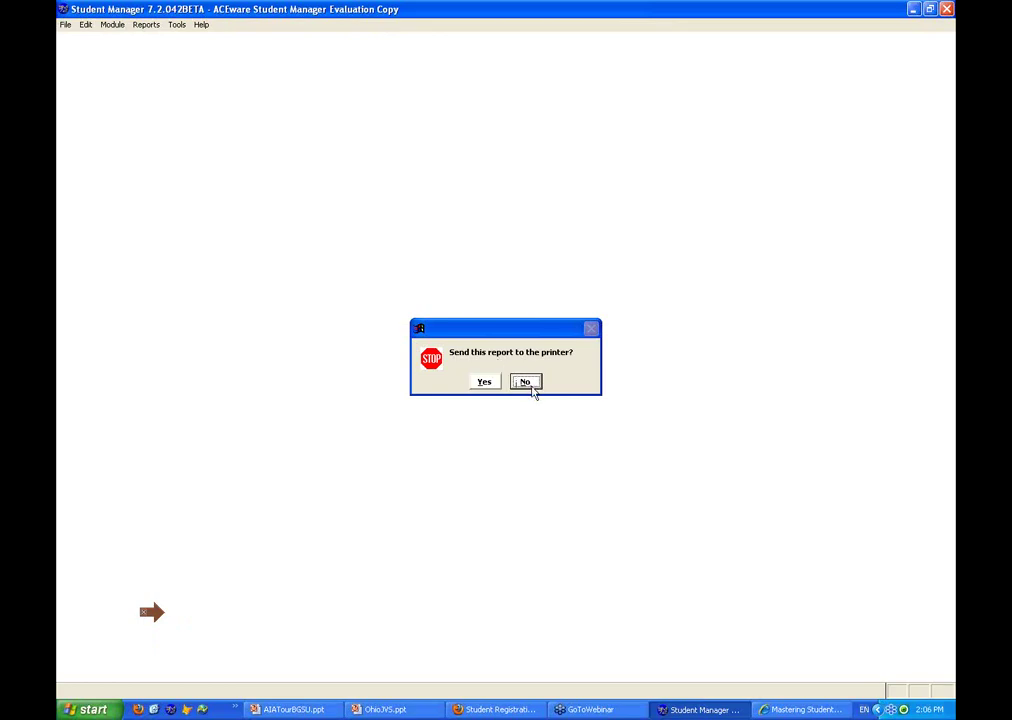
left_click(527, 382)
left_click(150, 25)
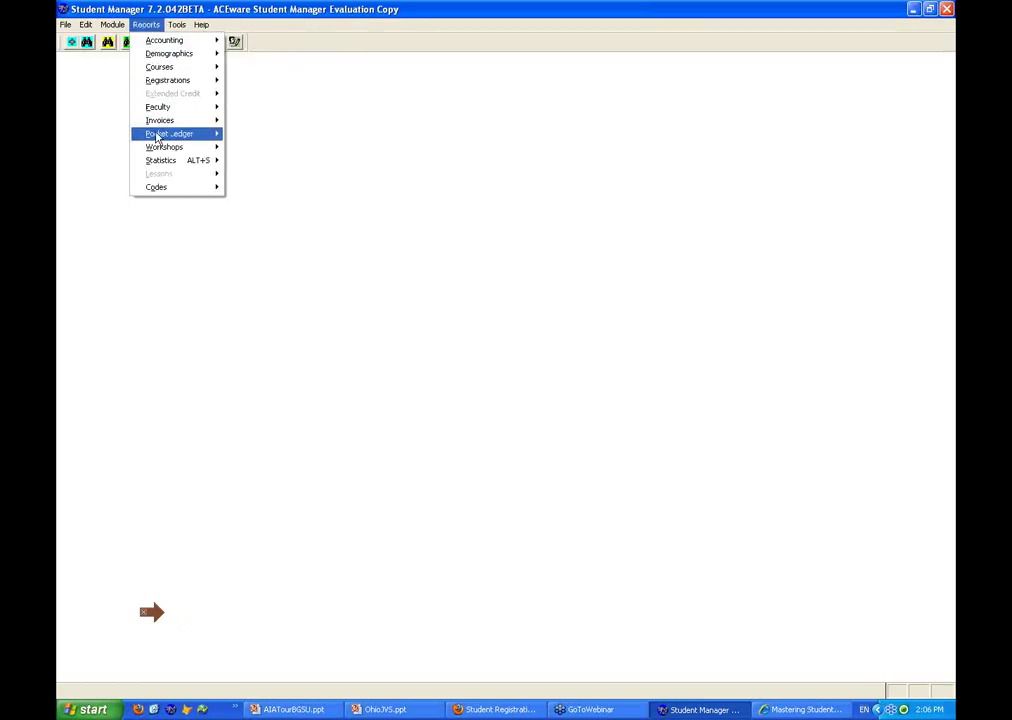
Base the Course Statistical Report on Subject Code, summary only, and run it
mouse_move(170, 160)
mouse_move(268, 201)
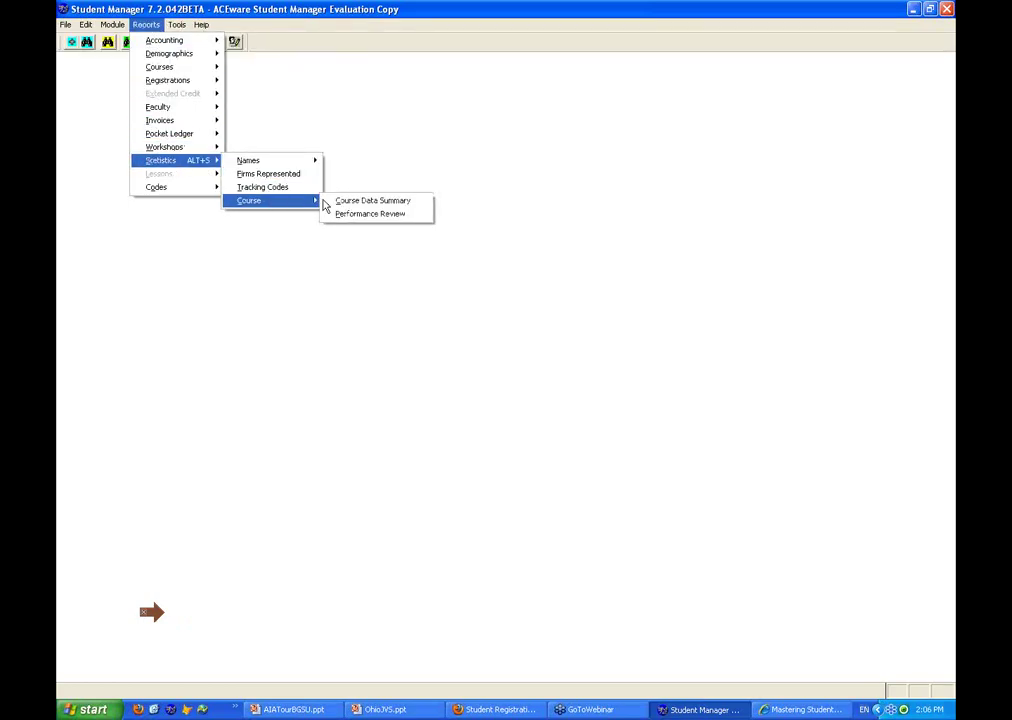
left_click(367, 202)
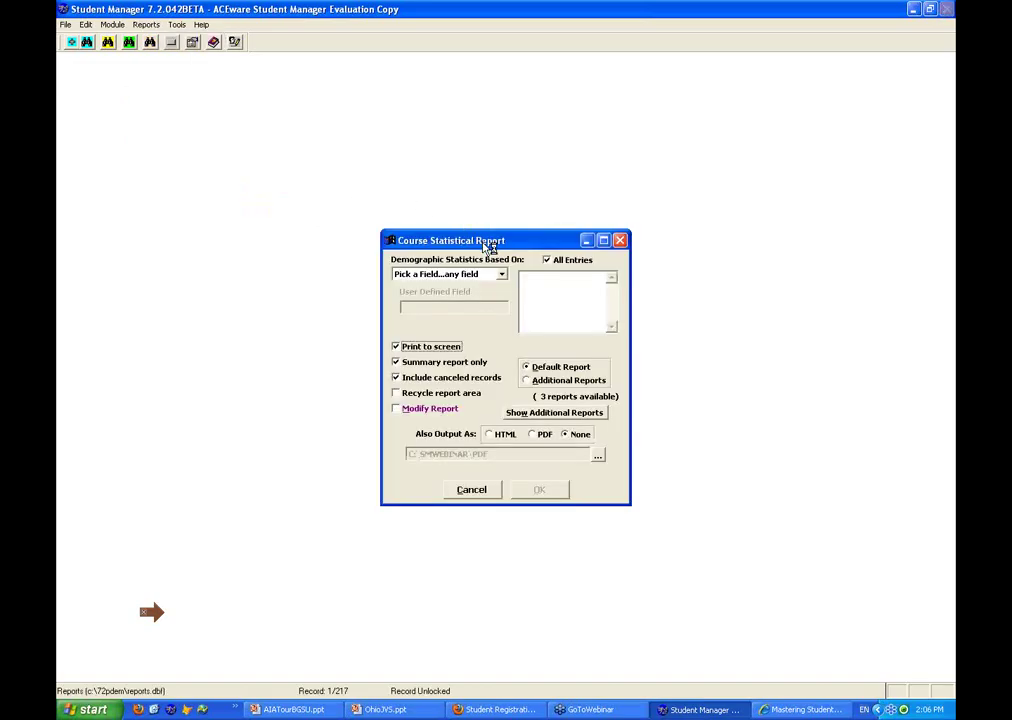
left_click_drag(486, 242, 397, 217)
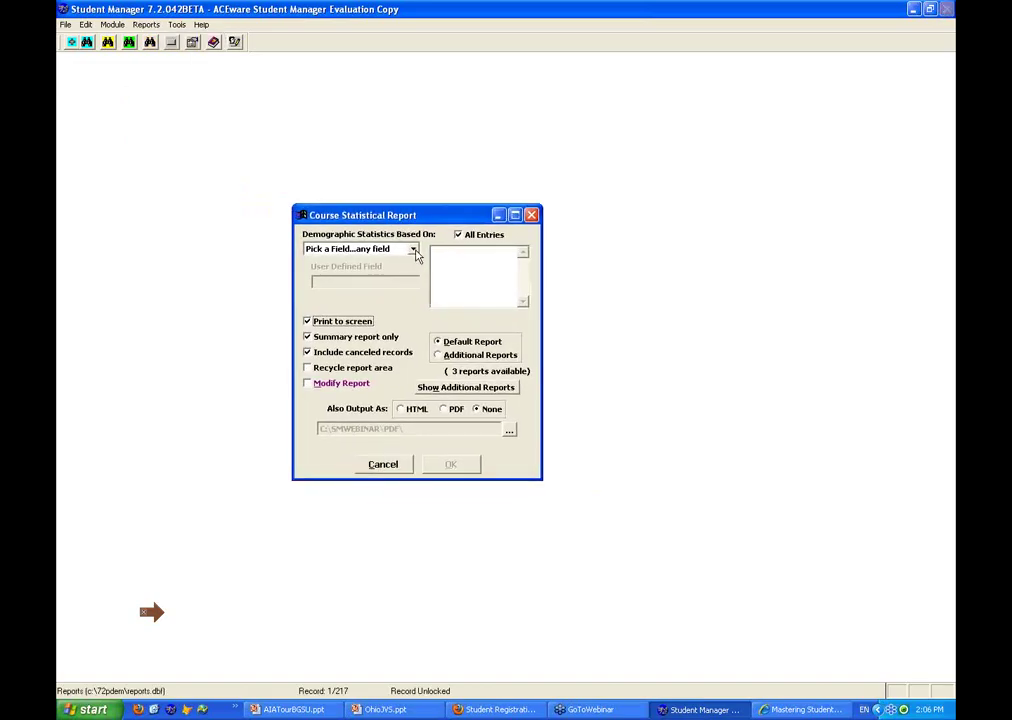
left_click(413, 250)
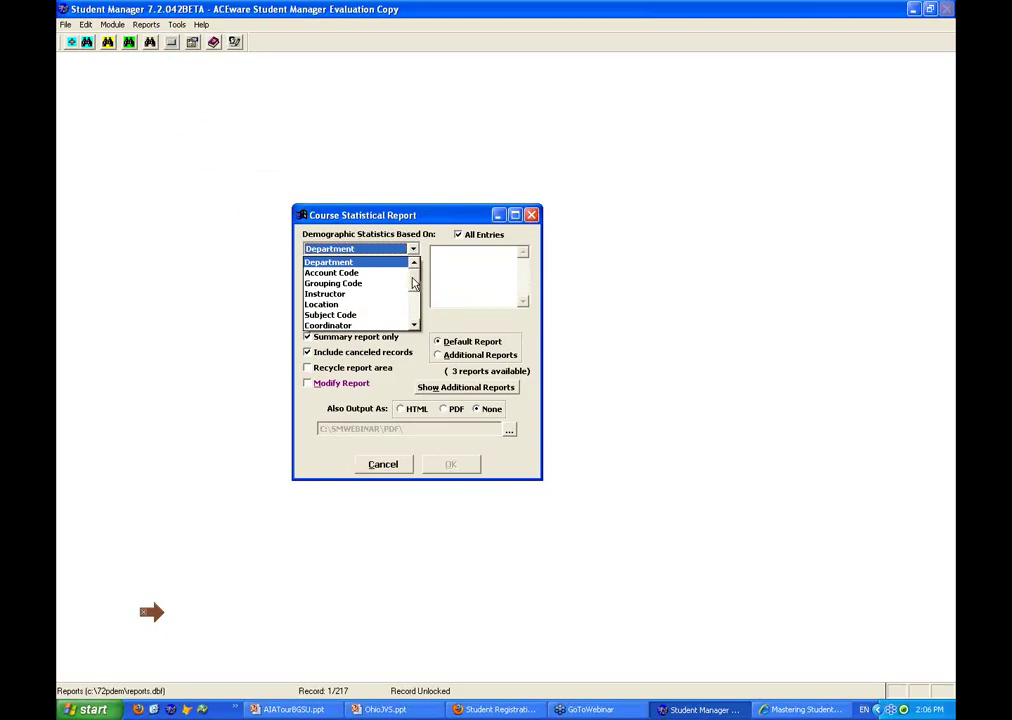
left_click(338, 316)
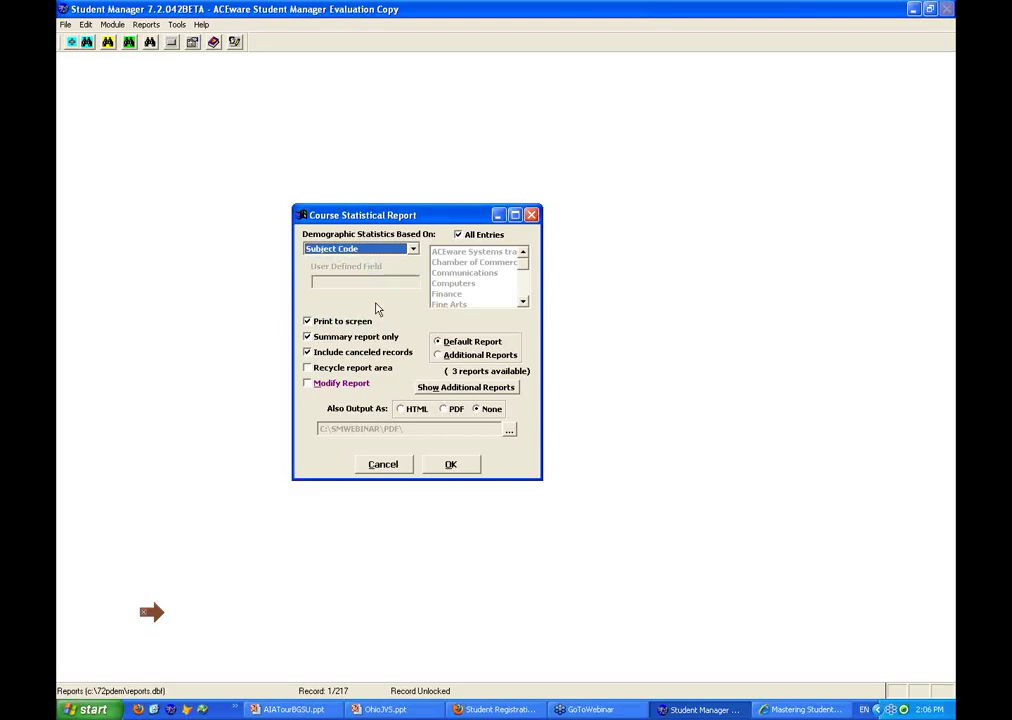
left_click(454, 466)
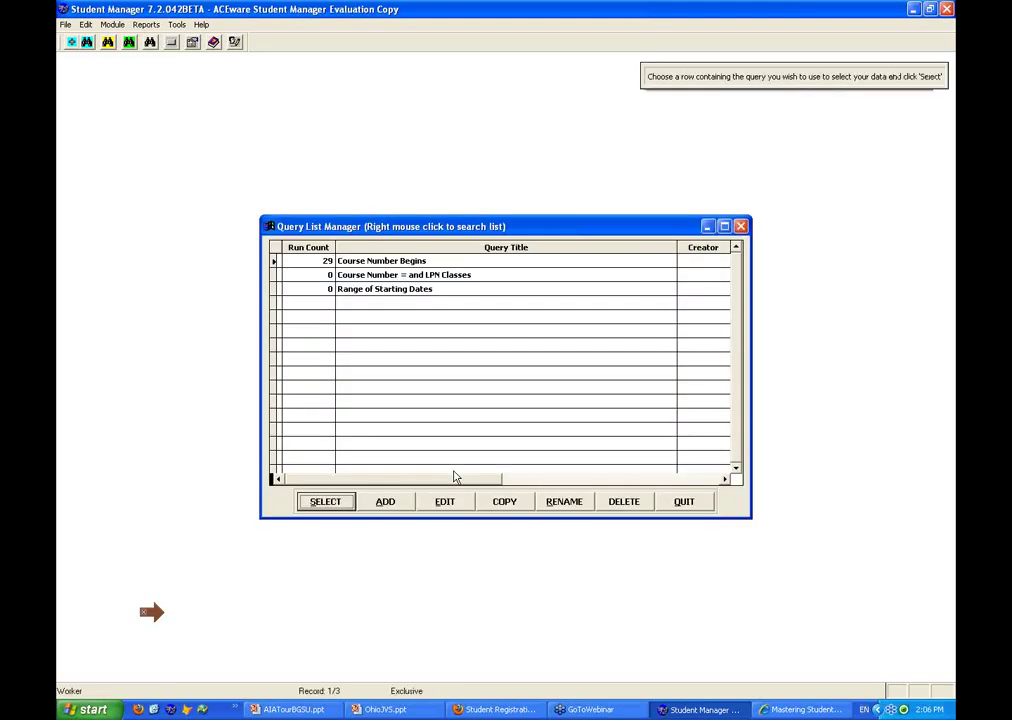
Run the Course Statistical Report for course numbers beginning with 10, review its 27 classes and $26846 net income, then close it
left_click(338, 504)
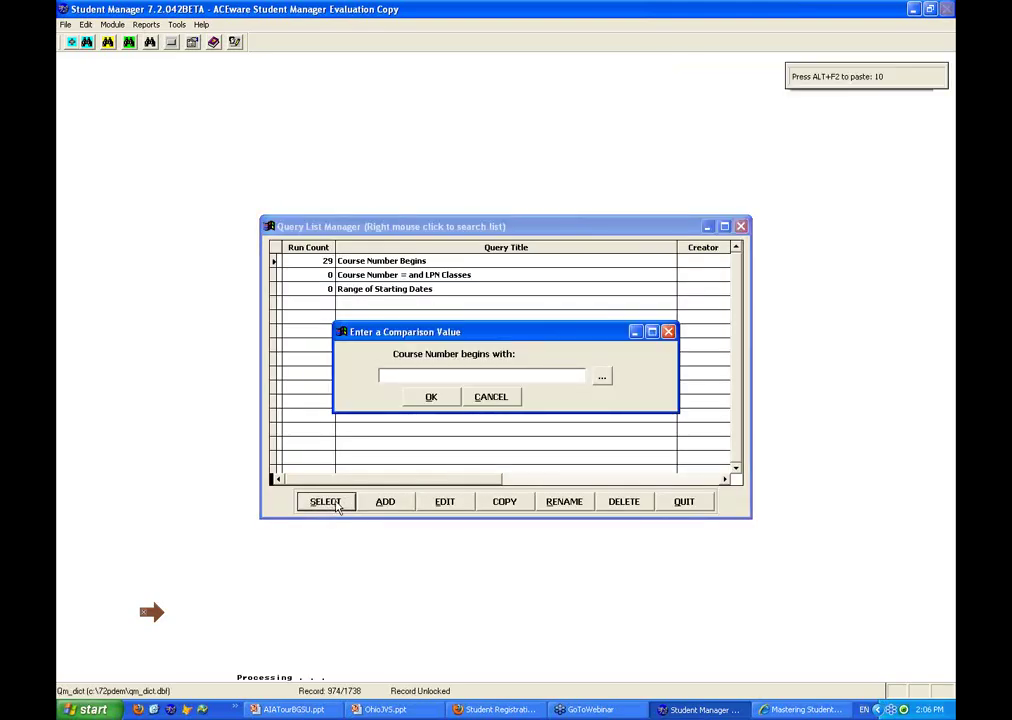
key("alt+F2")
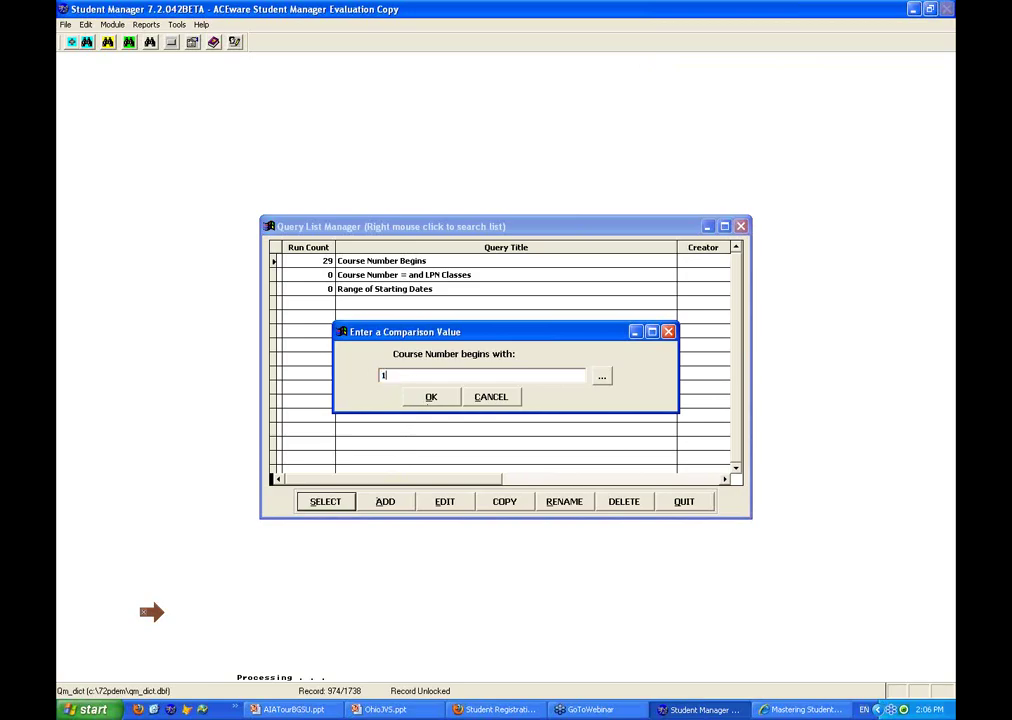
left_click(431, 399)
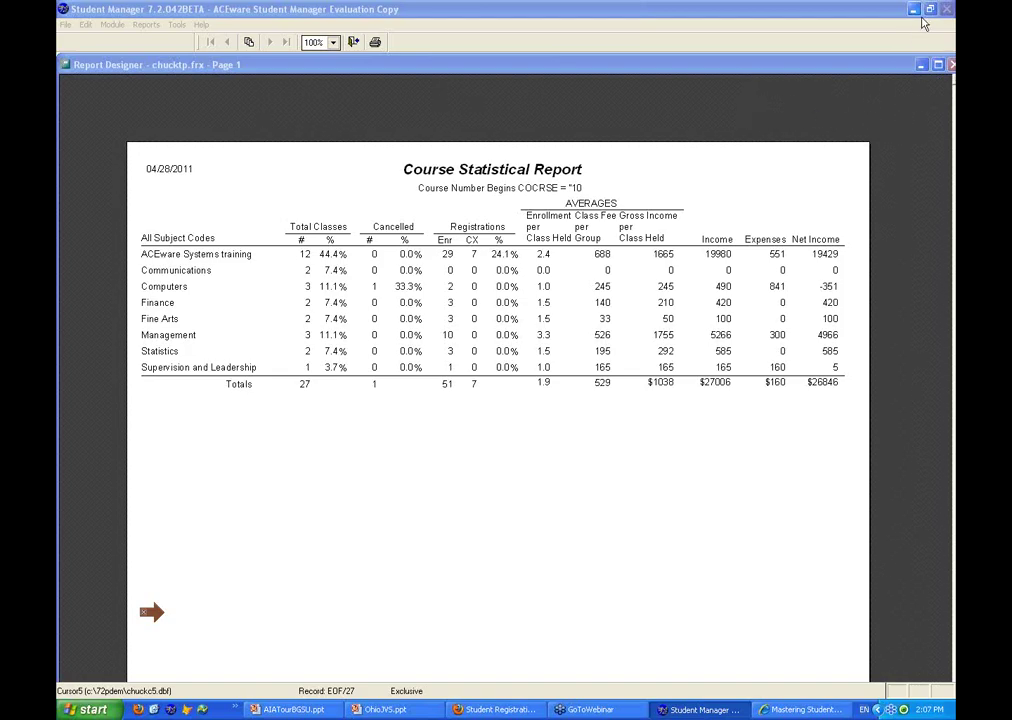
left_click(841, 127)
key("Escape")
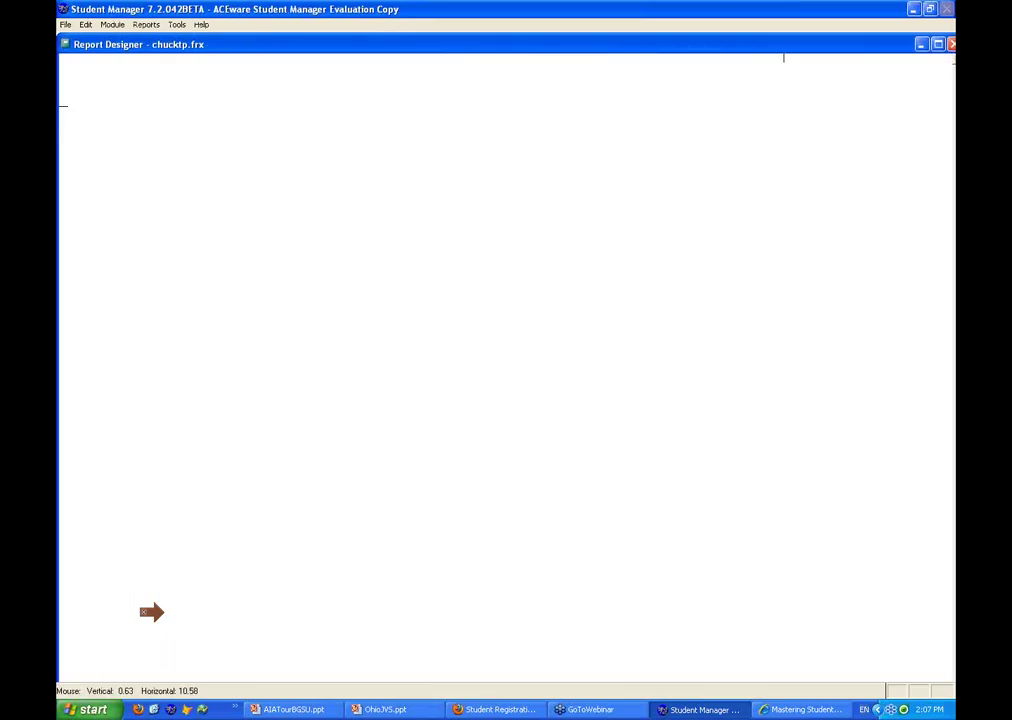
Decline printing the statistics report, then start the Transcripts report and look up the student by surname
left_click(526, 383)
left_click(146, 24)
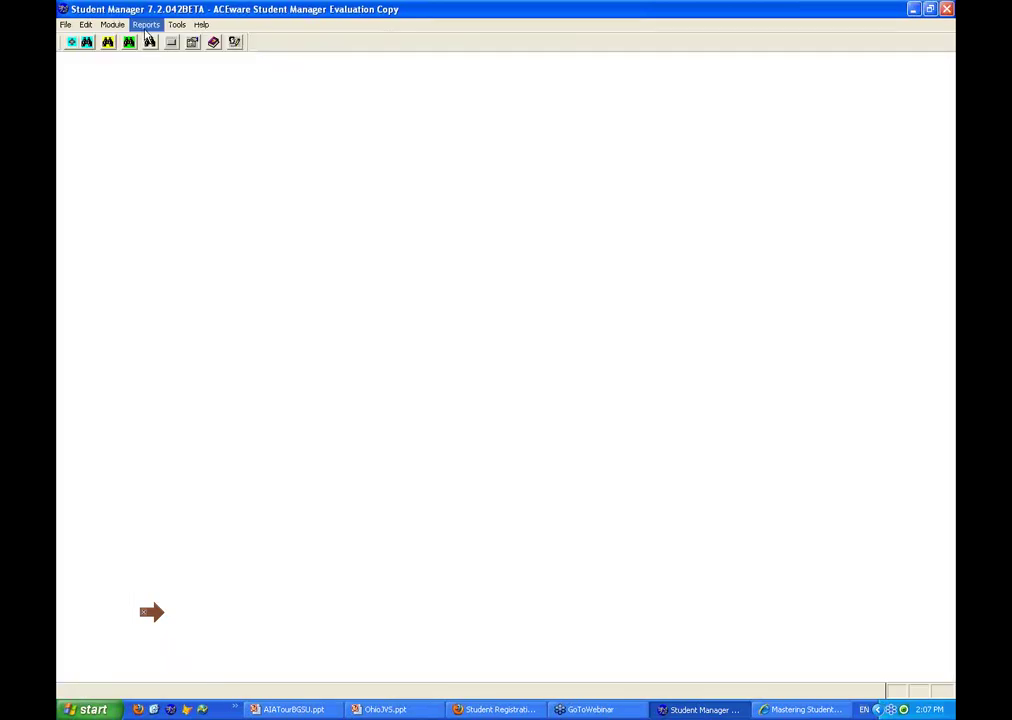
mouse_move(170, 84)
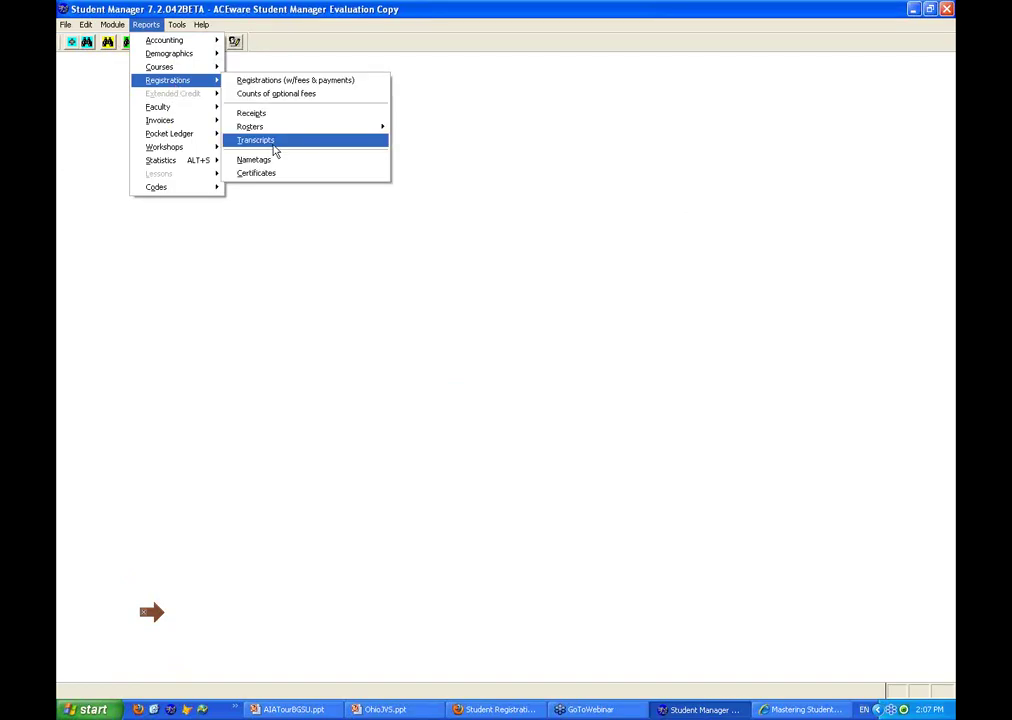
left_click(274, 150)
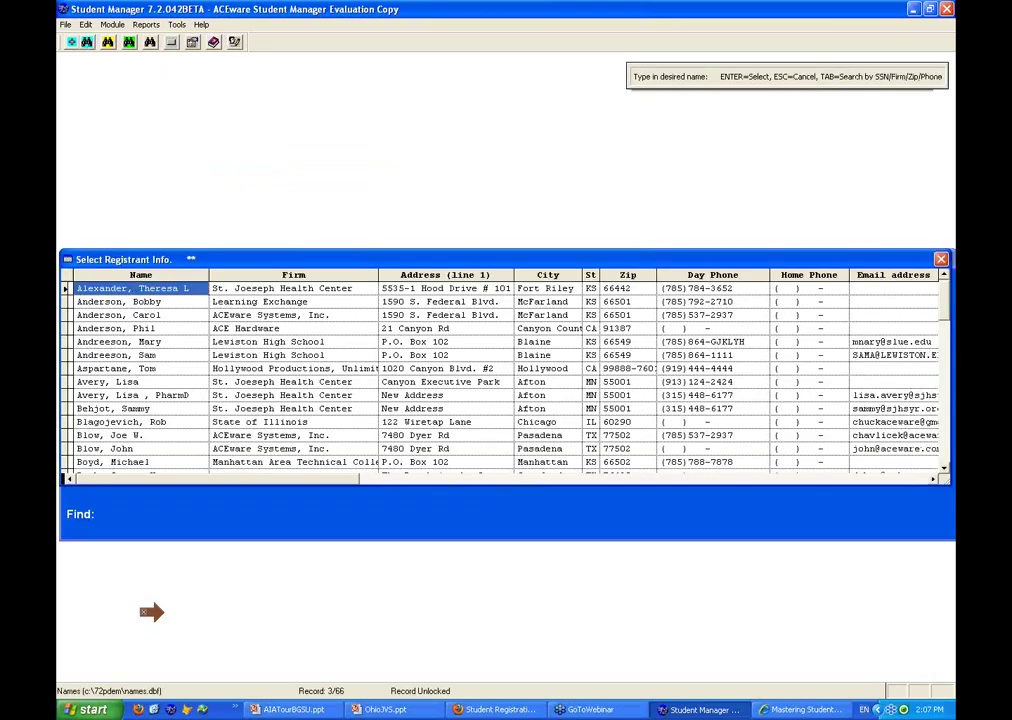
type("FIFE")
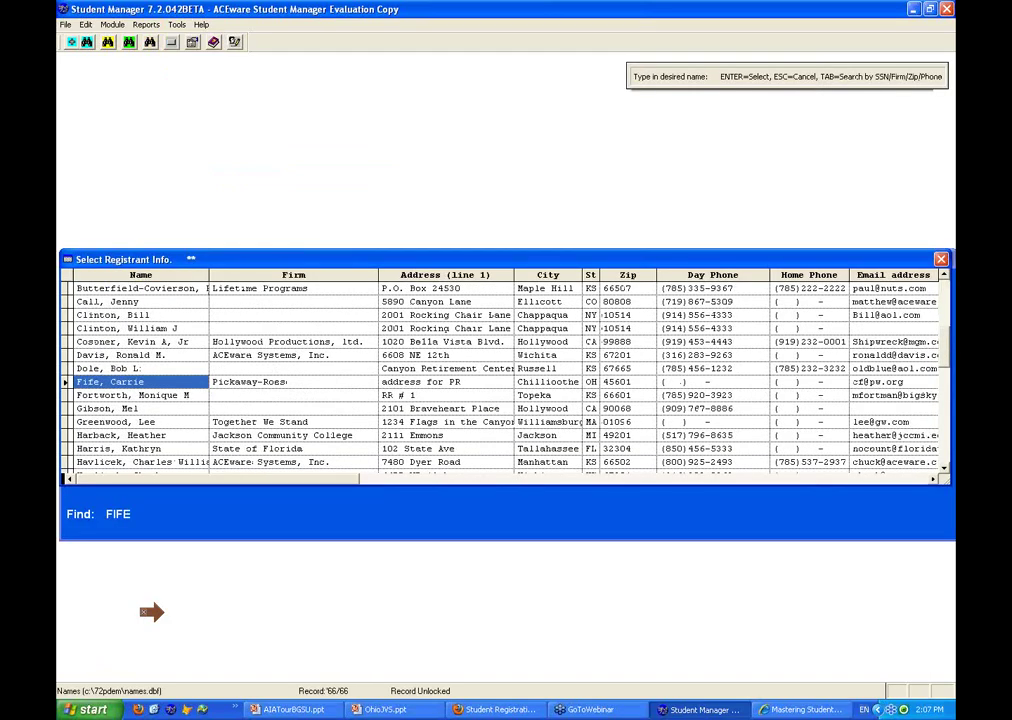
key("Return")
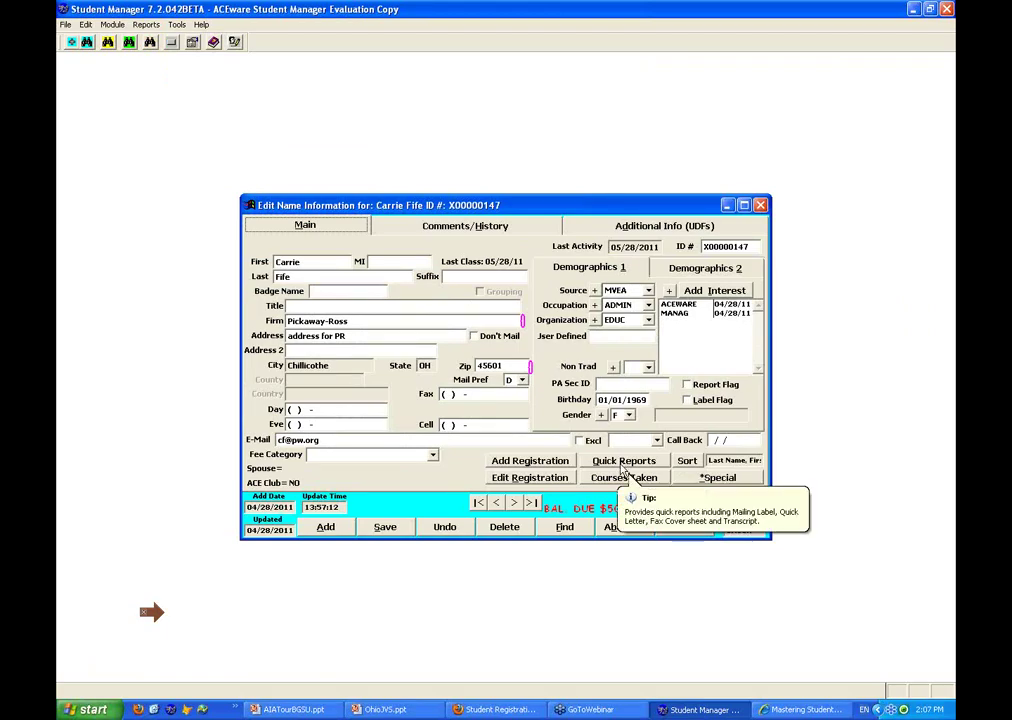
Preview the student's Additional Reports list from Quick Reports, then open the Select Additional Report picker
left_click(622, 464)
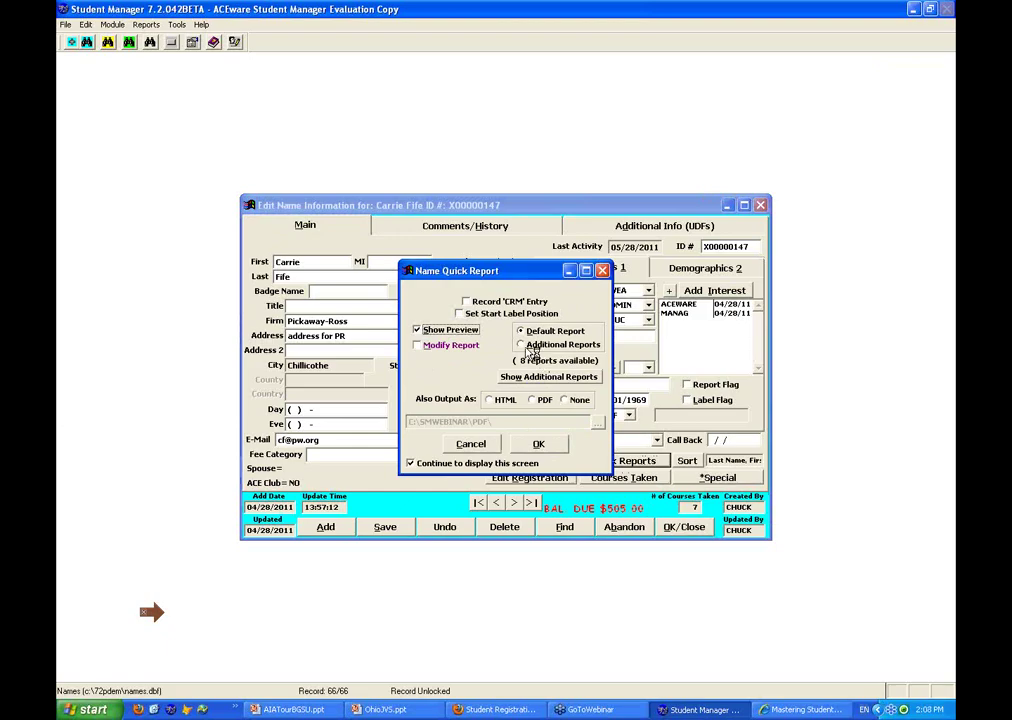
left_click(523, 346)
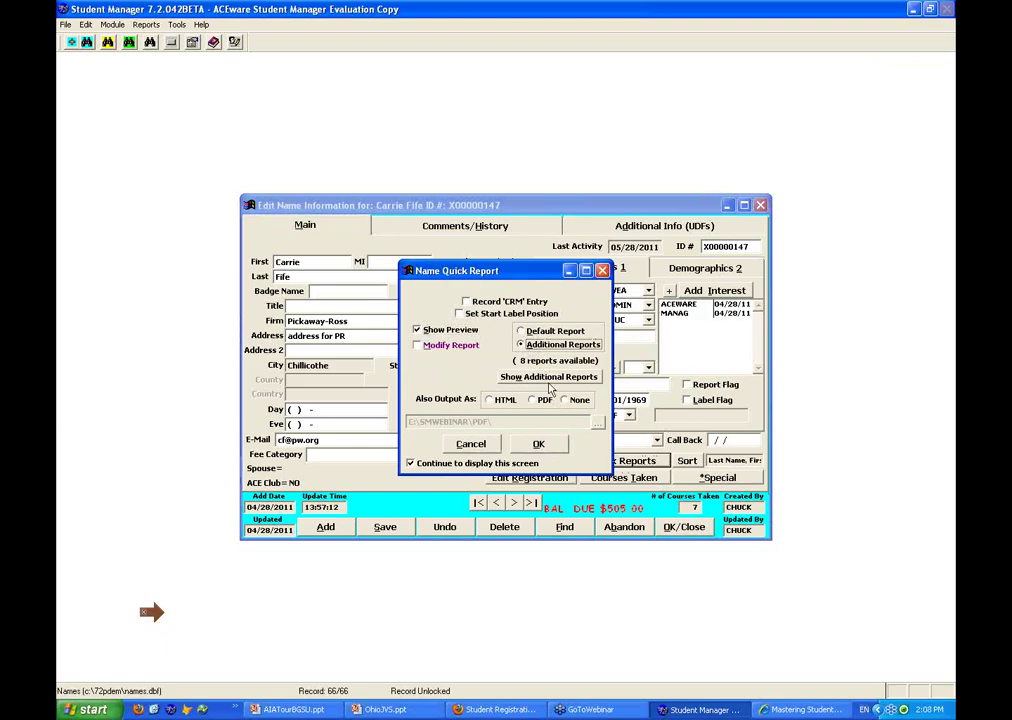
left_click(550, 381)
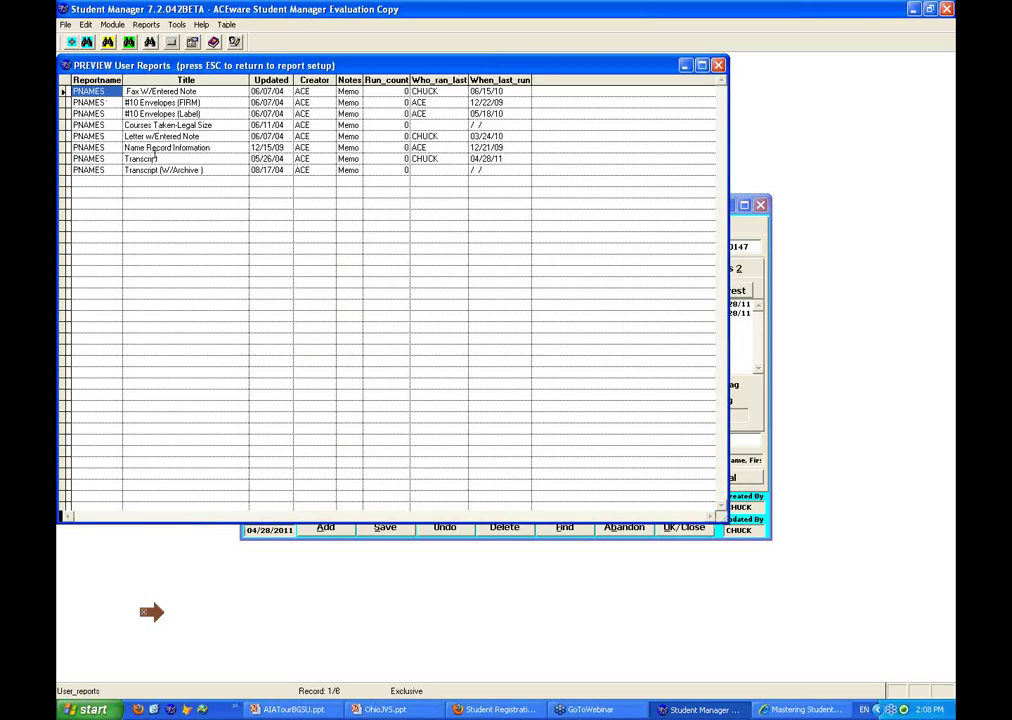
left_click(718, 66)
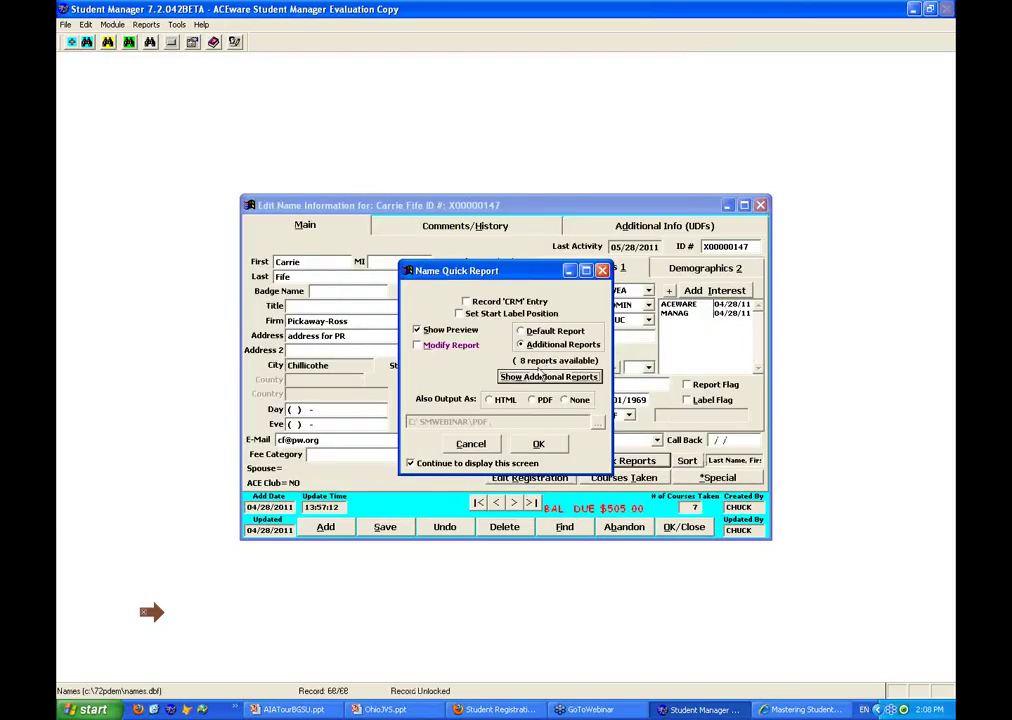
left_click(538, 450)
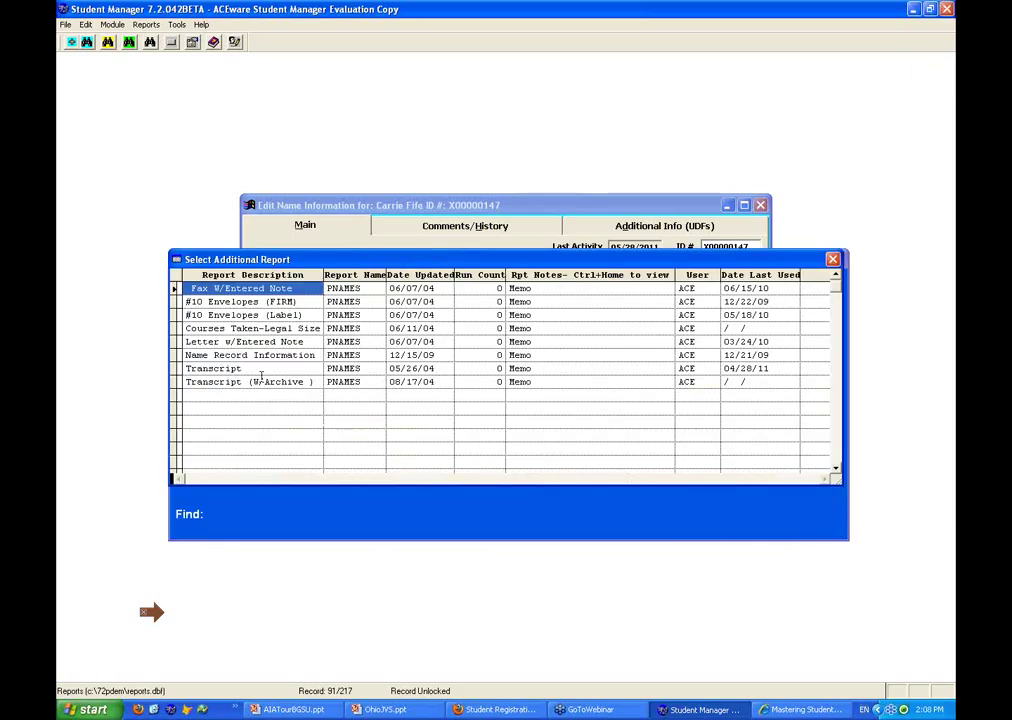
Preview the student's Transcript (3.500 CEUs, 35.00 hours) and close it without printing
double_click(255, 366)
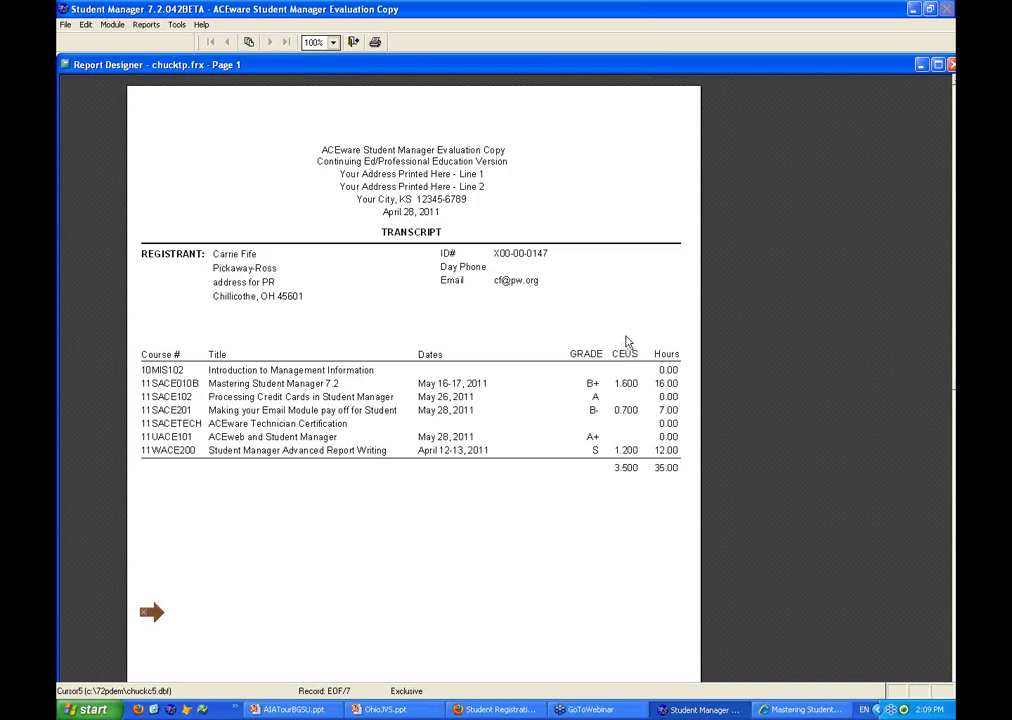
left_click(354, 42)
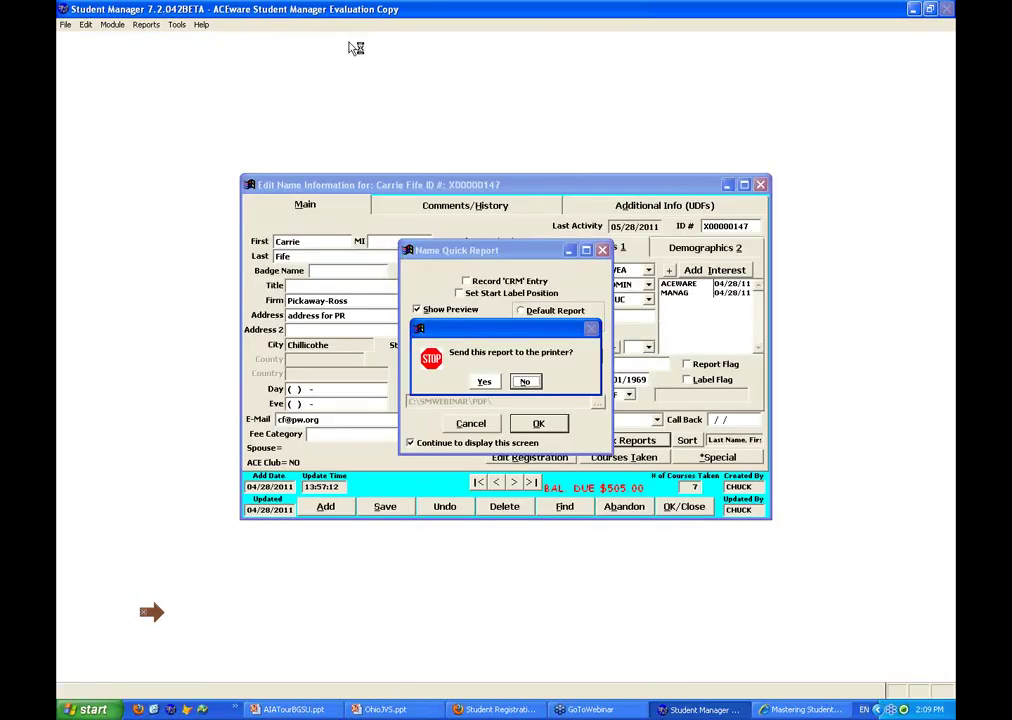
left_click(524, 381)
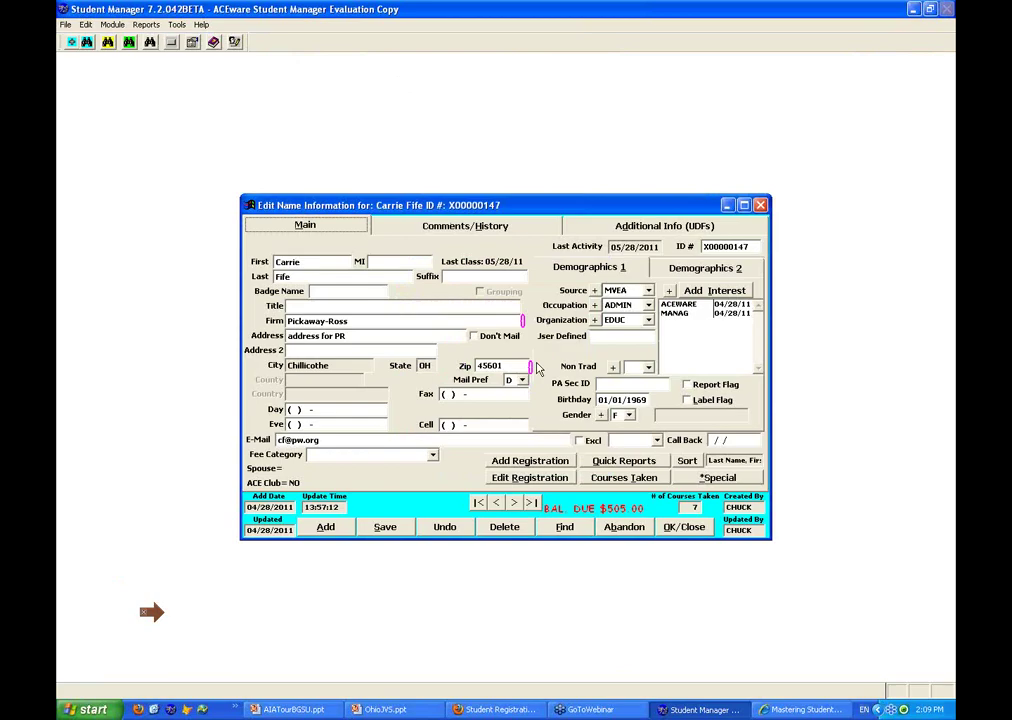
left_click(621, 478)
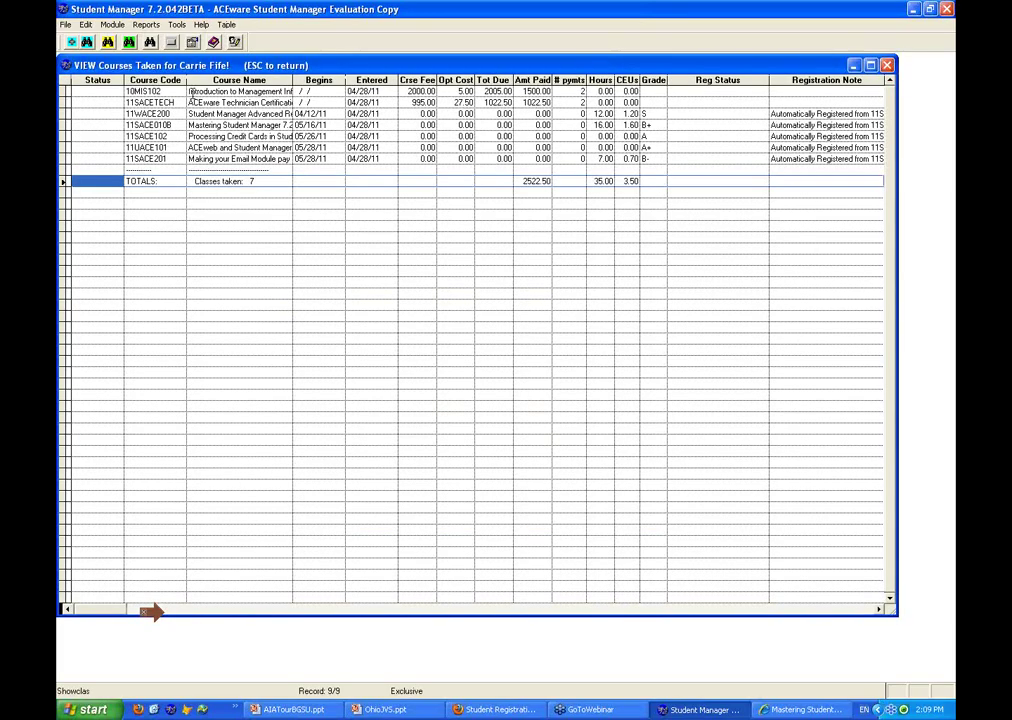
key("Escape")
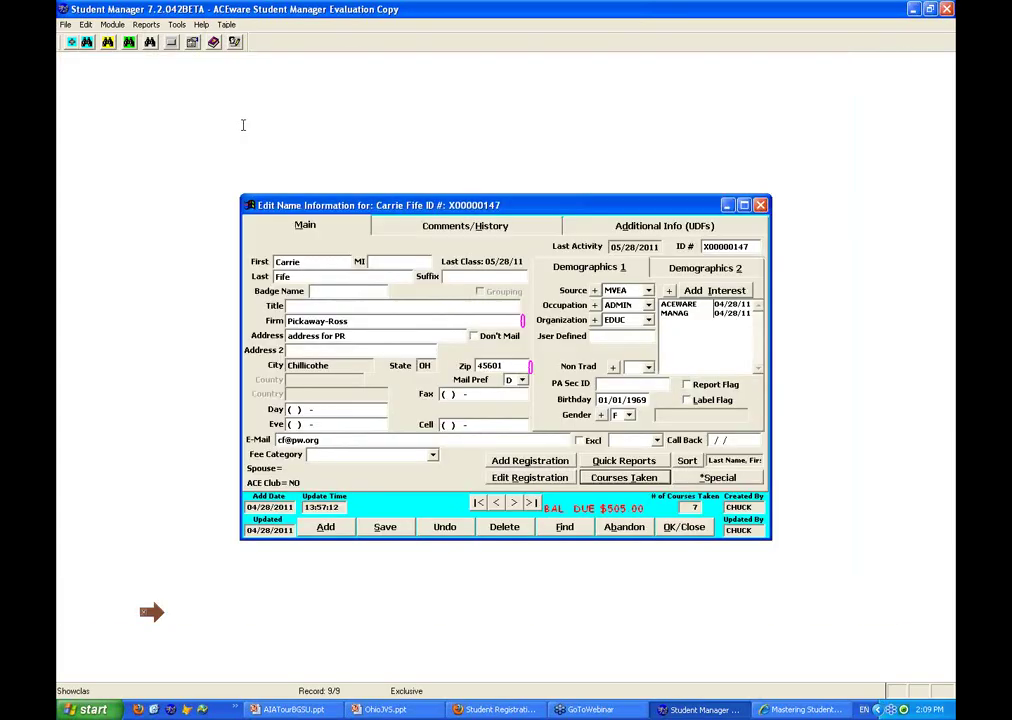
left_click(530, 478)
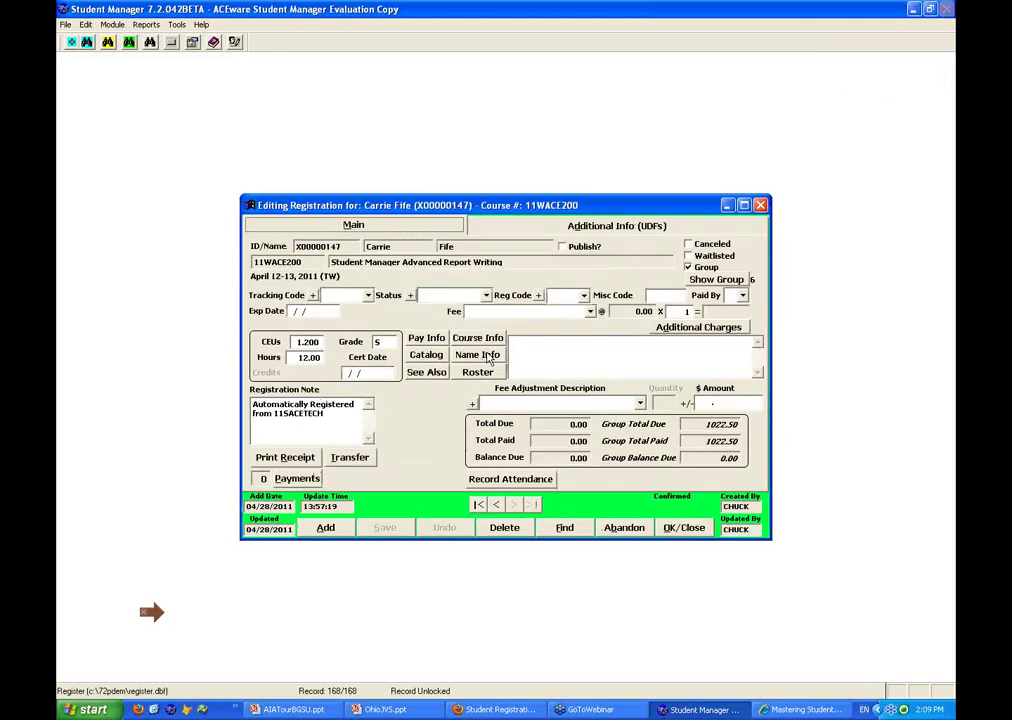
left_click(494, 339)
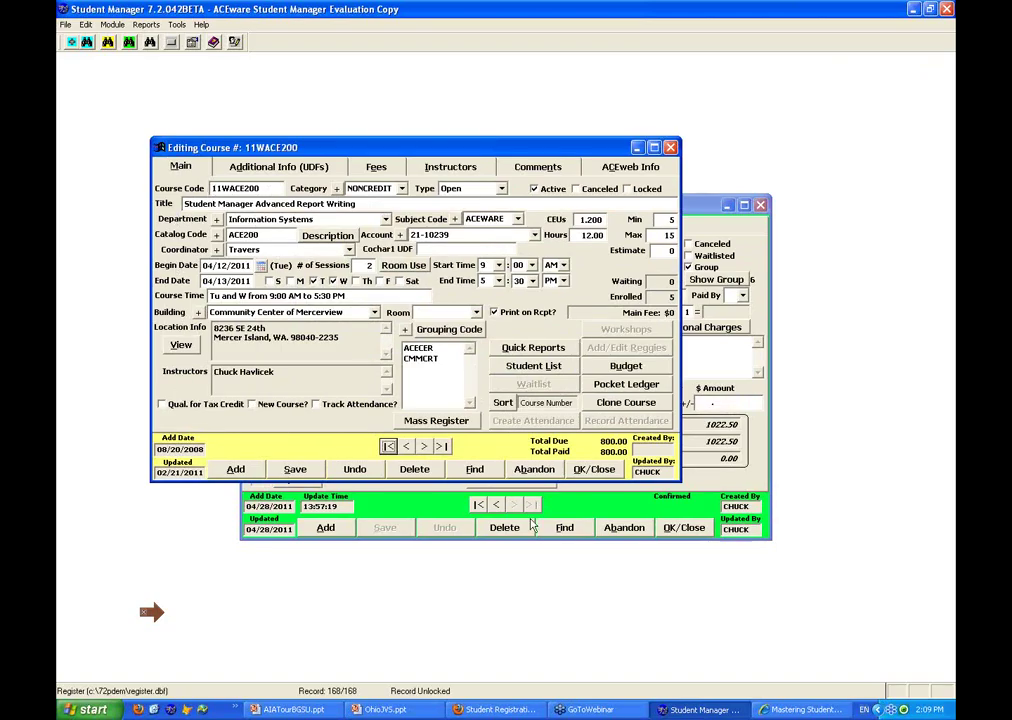
left_click(601, 471)
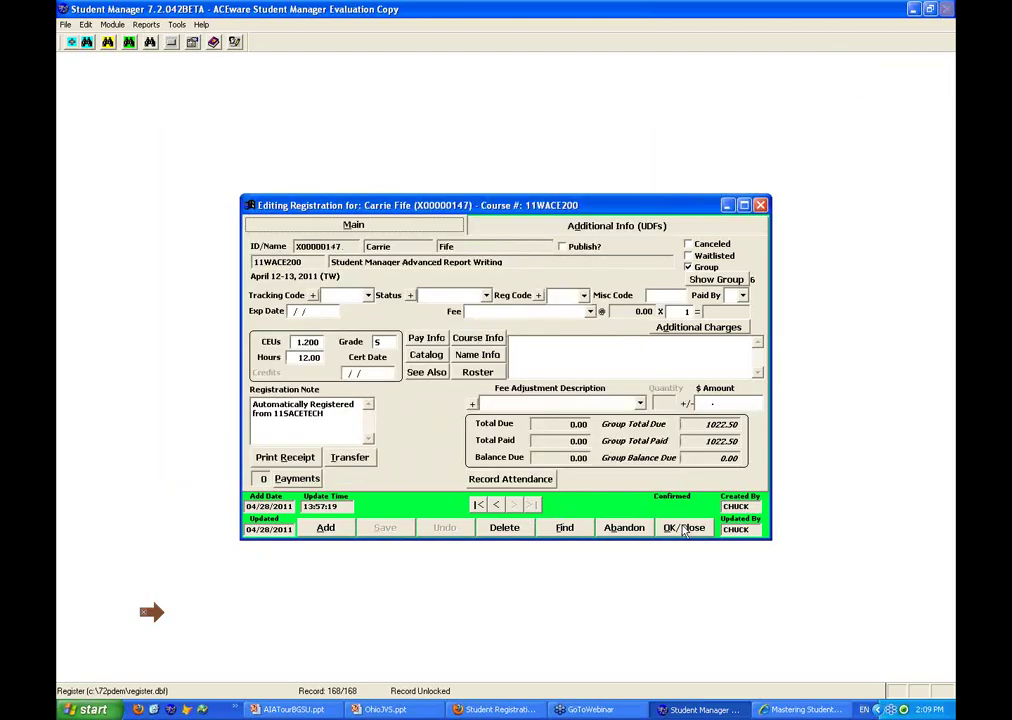
left_click(684, 528)
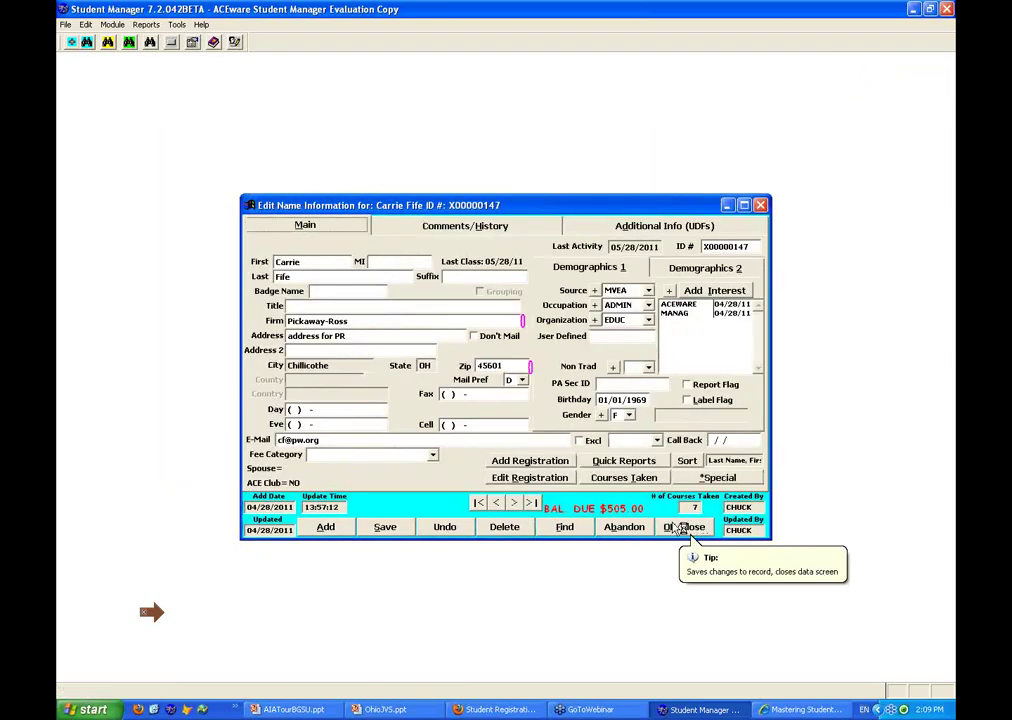
left_click(620, 479)
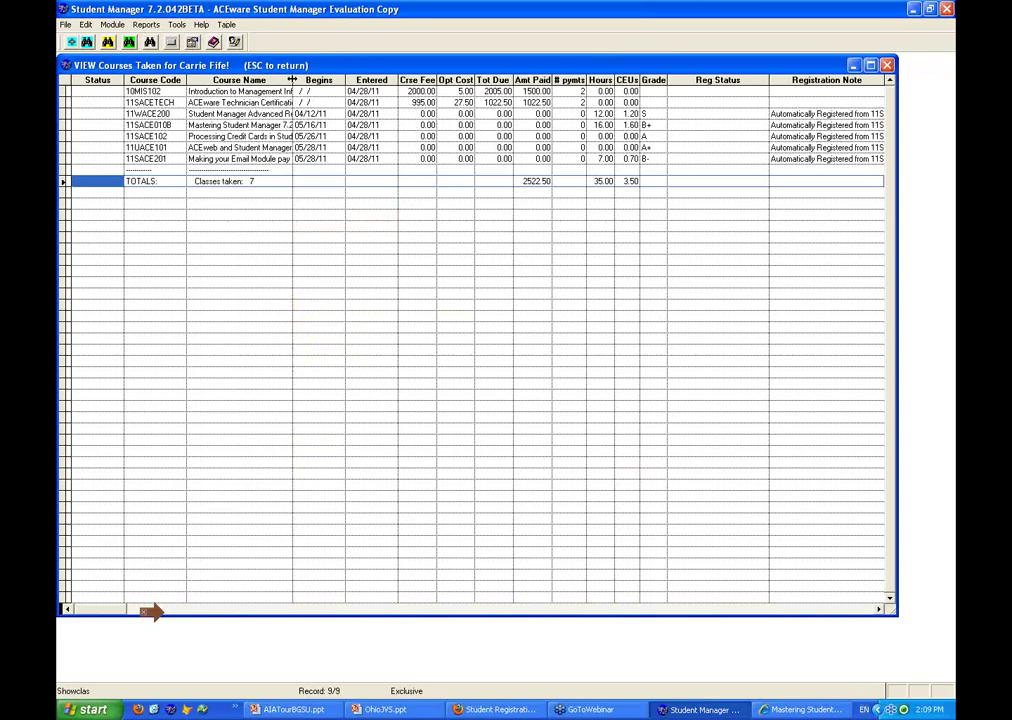
left_click_drag(292, 79, 576, 79)
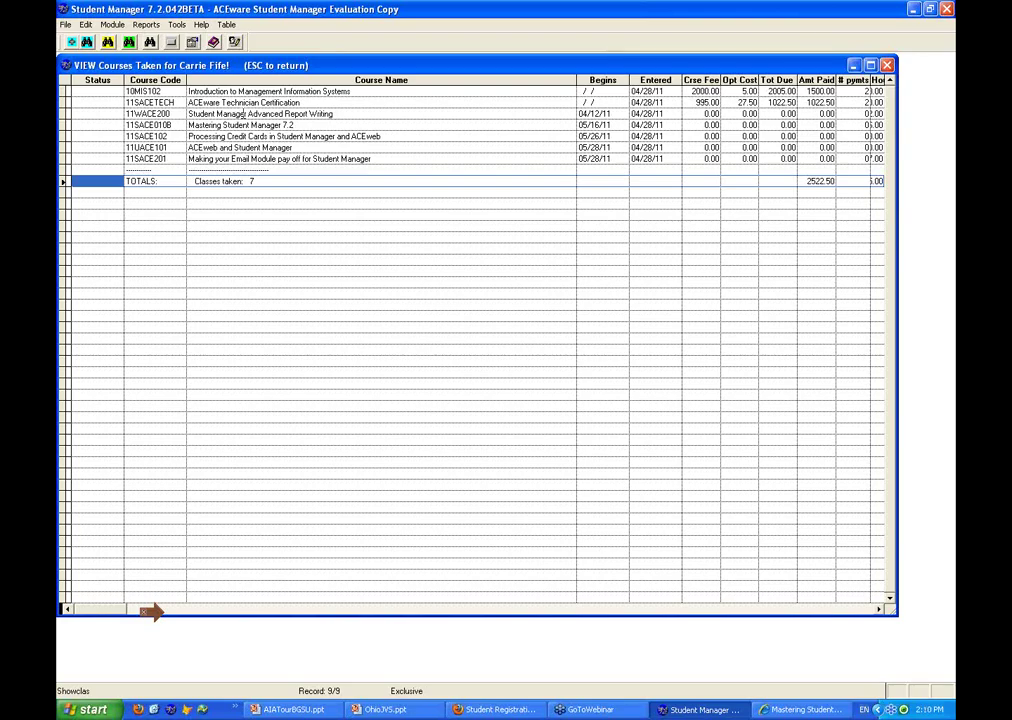
left_click(888, 66)
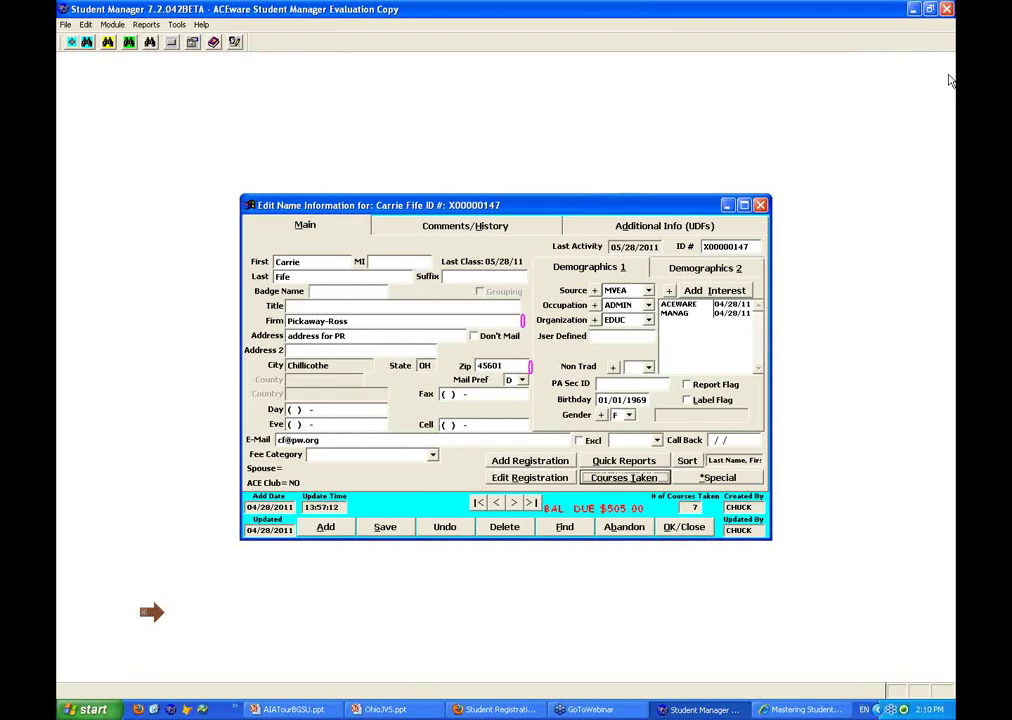